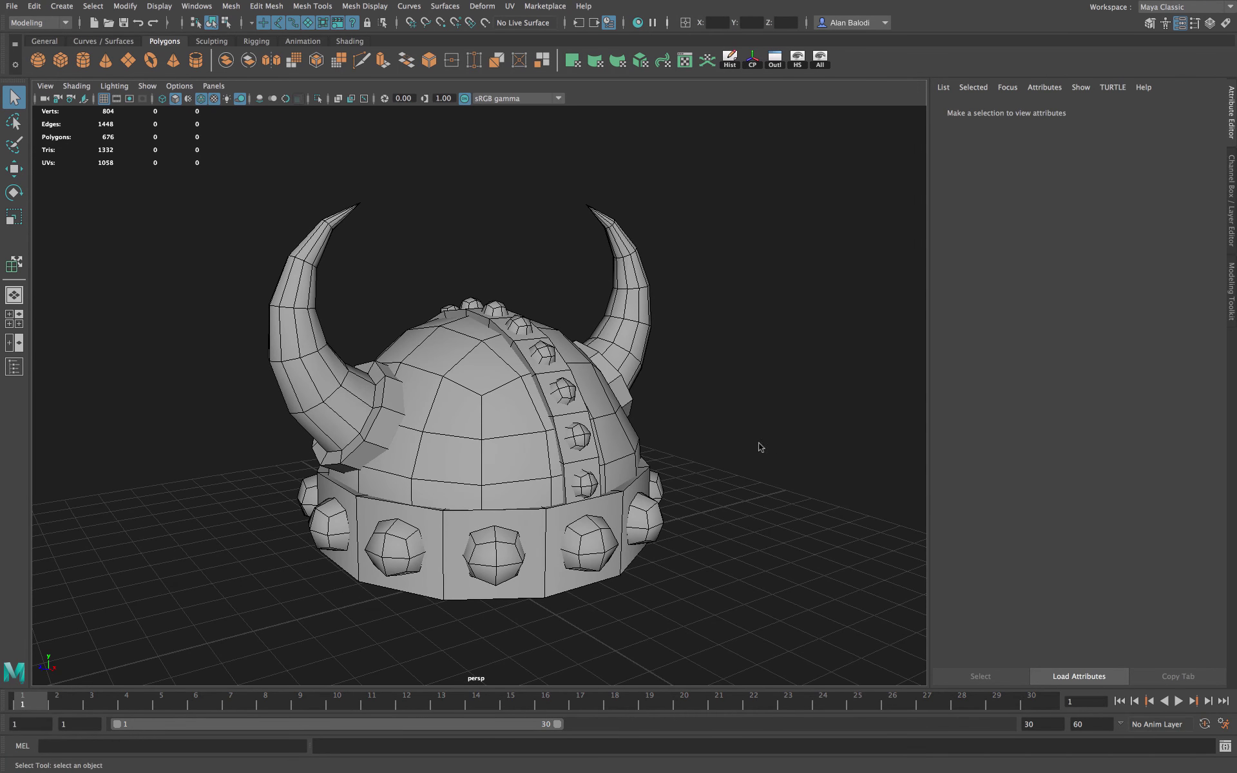
Select all the helmet parts, including the horns, dome, strap, rim band and studs, and combine them into one mesh
drag(235, 158, 709, 541)
click(660, 434)
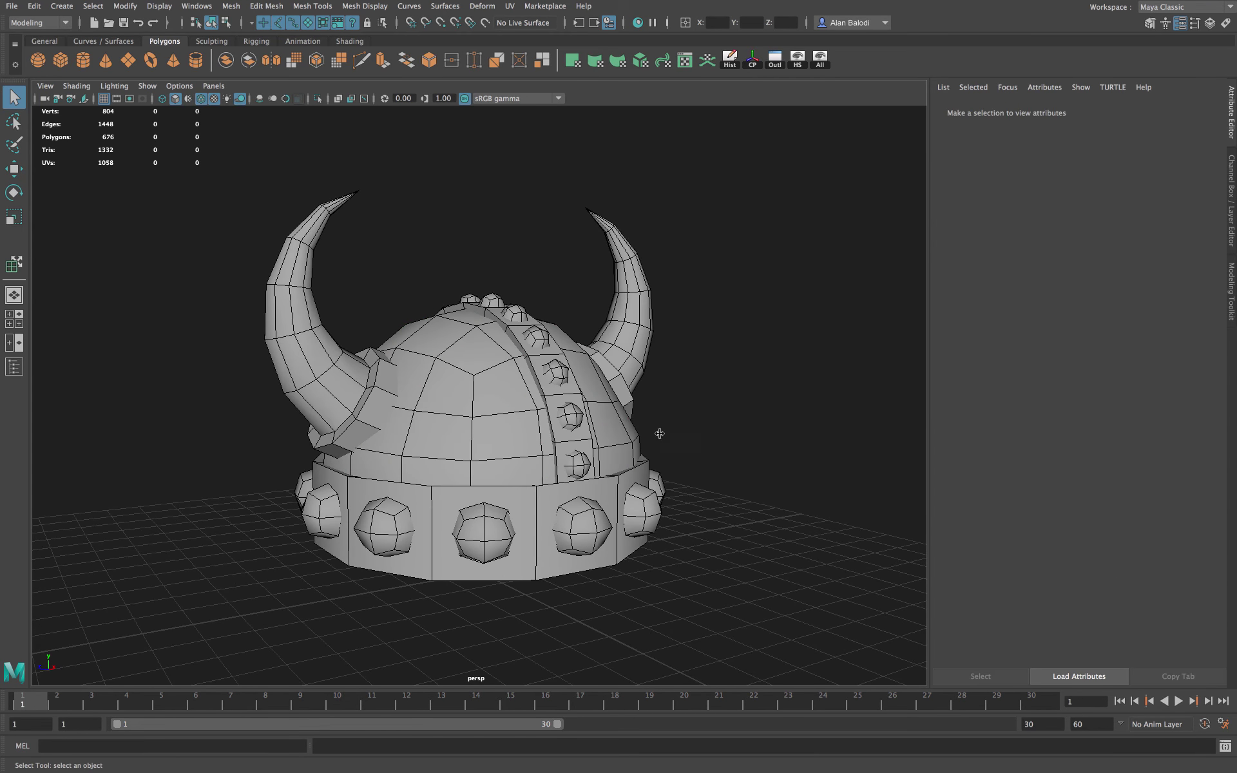
click(625, 427)
click(626, 365)
click(556, 363)
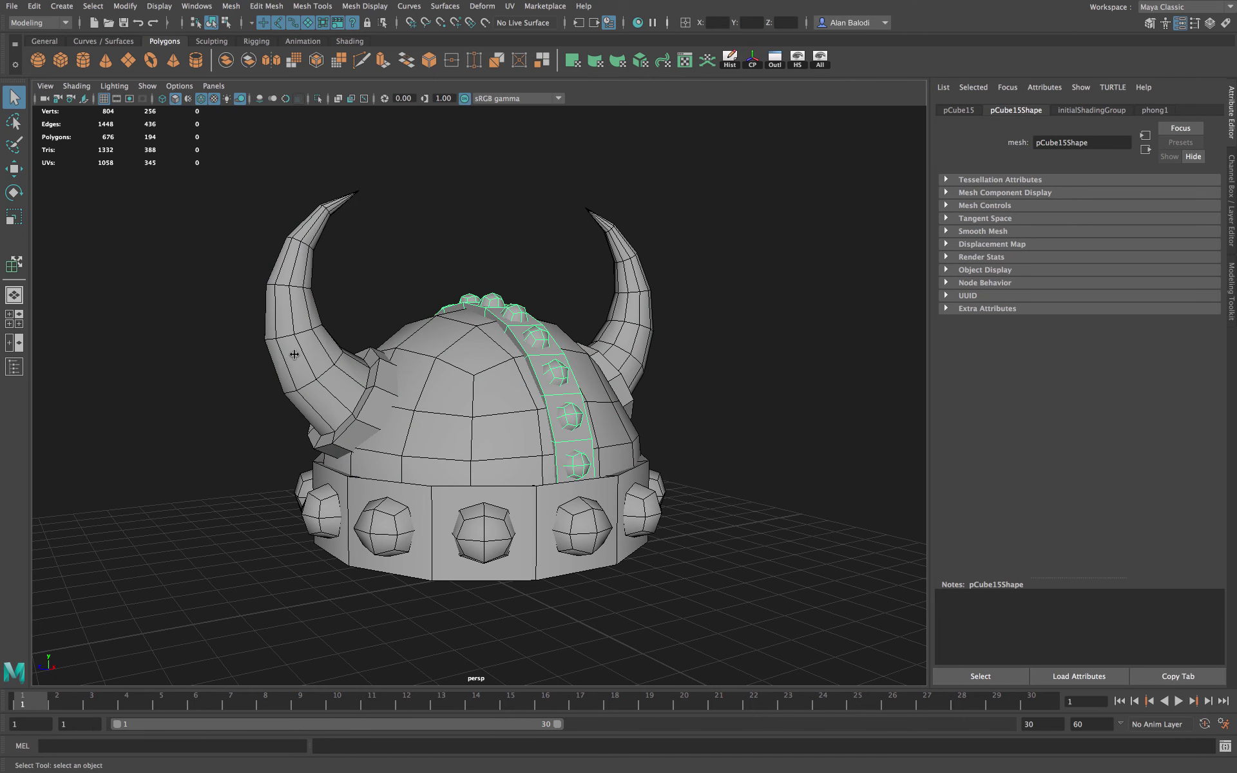
click(293, 355)
drag(225, 153, 735, 638)
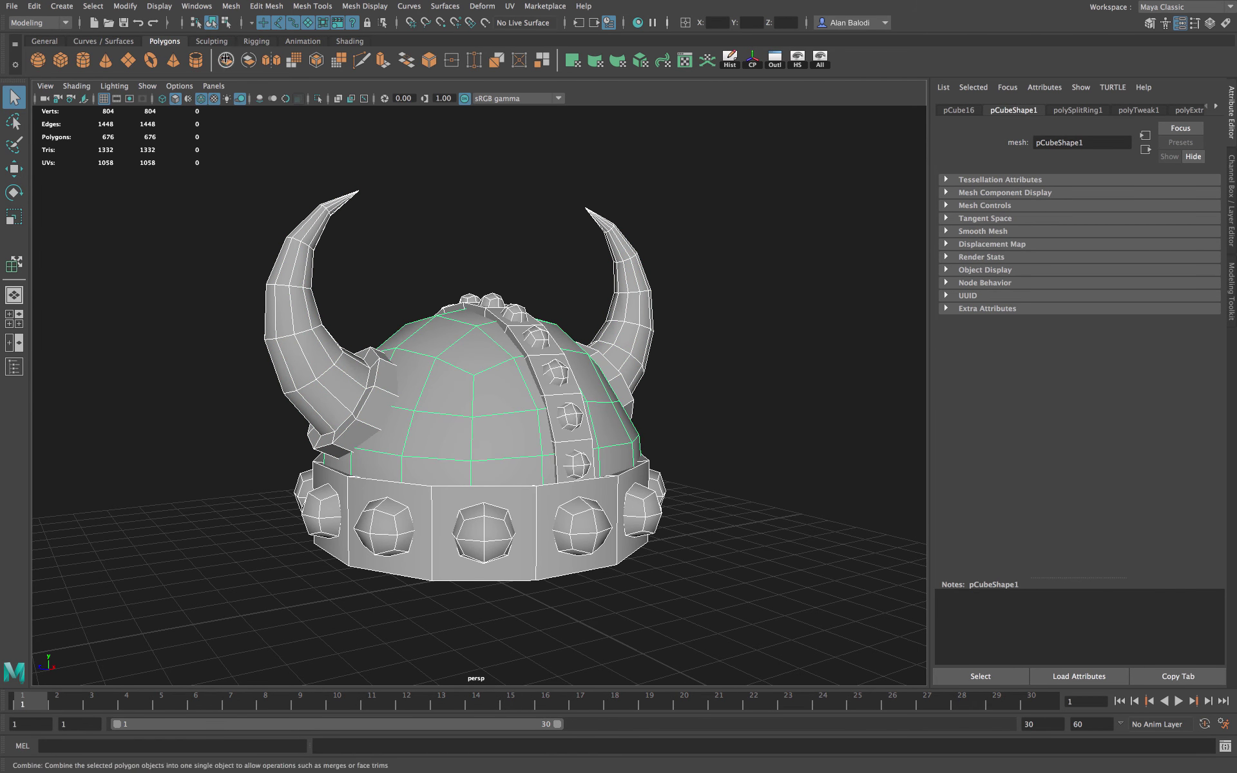
click(226, 60)
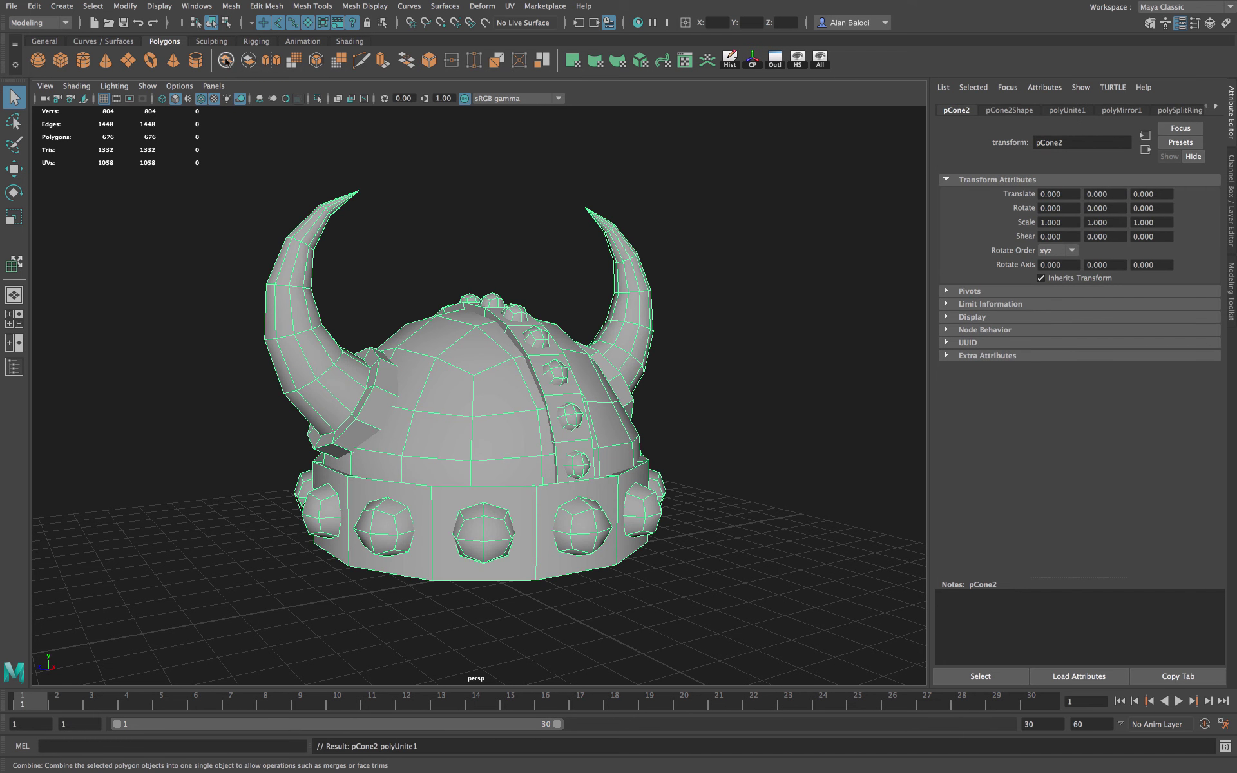
Delete the construction history of the combined helmet mesh
click(227, 348)
click(457, 320)
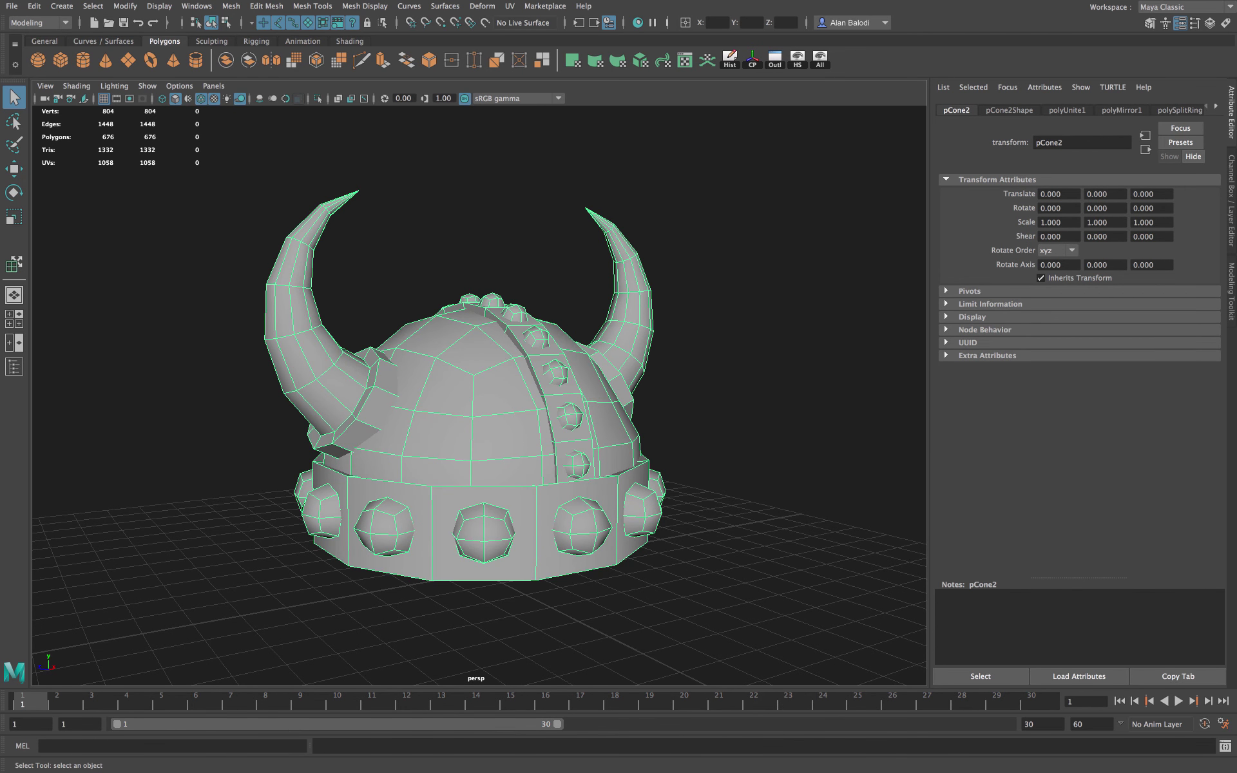
click(34, 6)
mouse_move(96, 159)
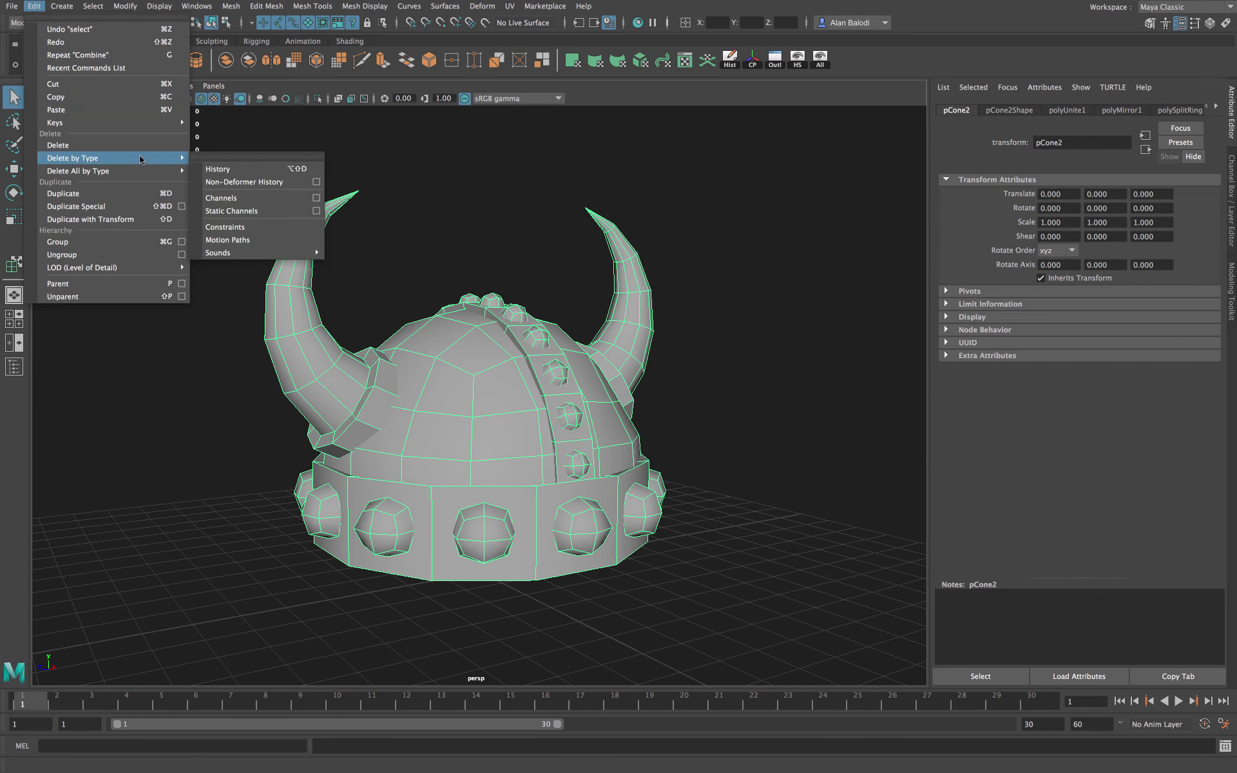
click(214, 174)
click(484, 243)
click(627, 332)
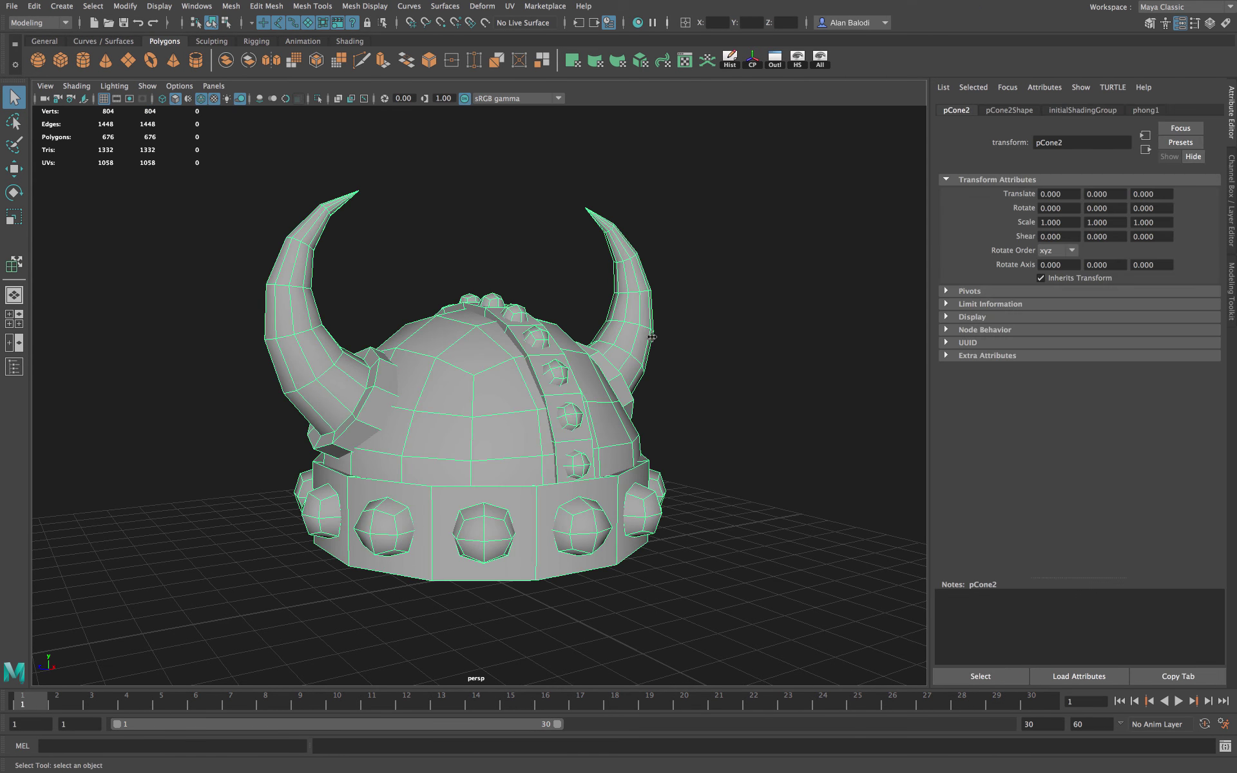
alt+drag(652, 337, 769, 374)
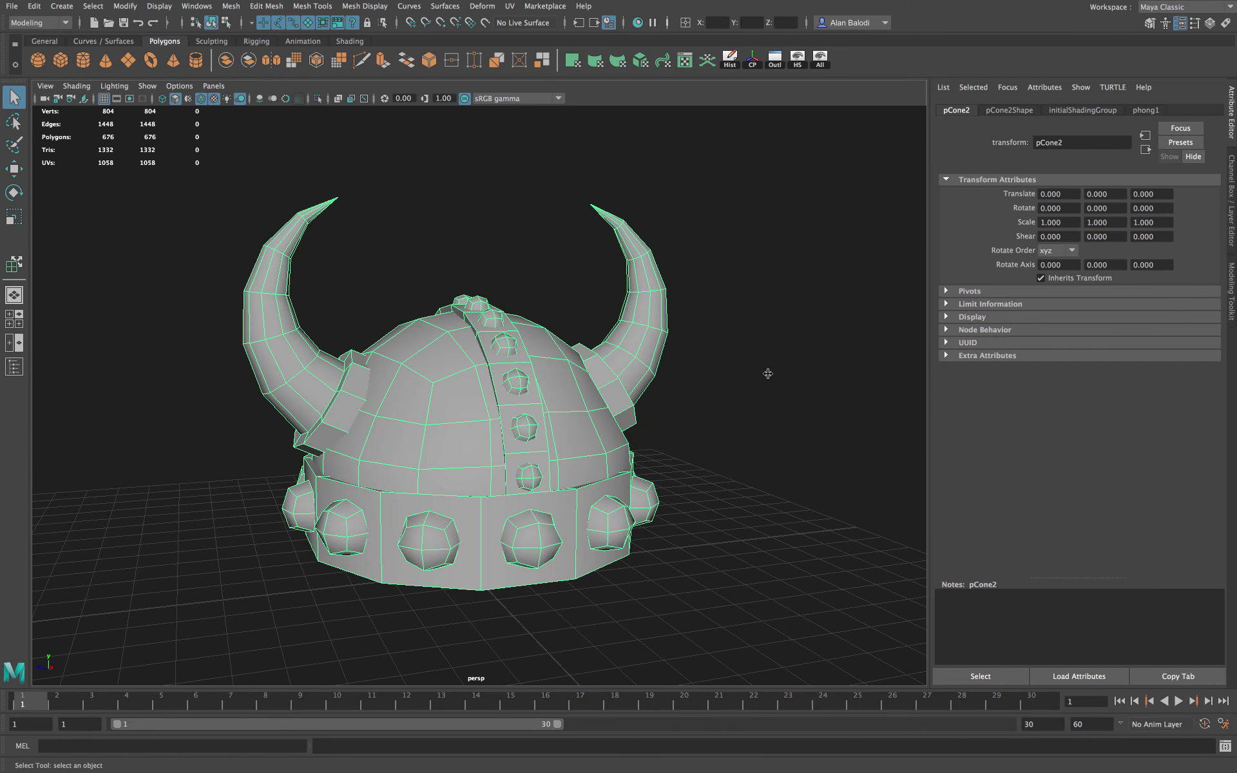
Center the pivot of the combined helmet and reselect the mesh
click(126, 6)
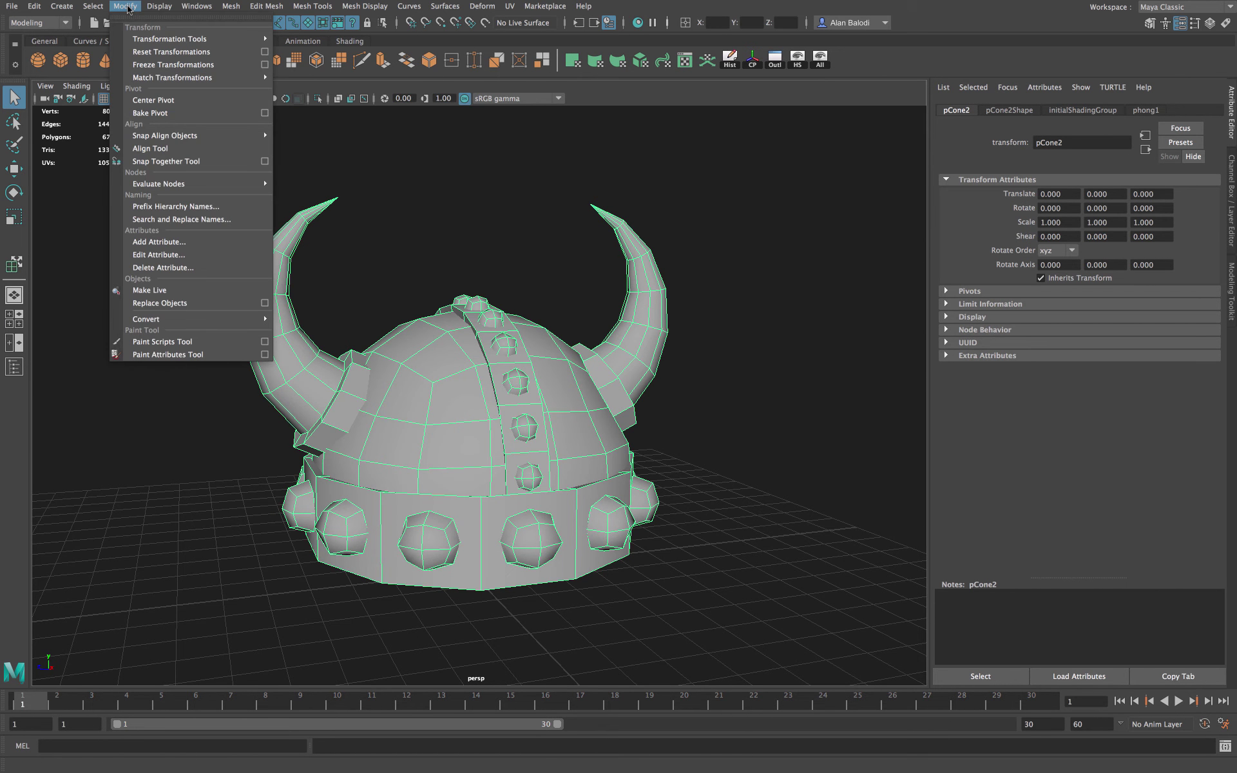
click(154, 100)
click(413, 207)
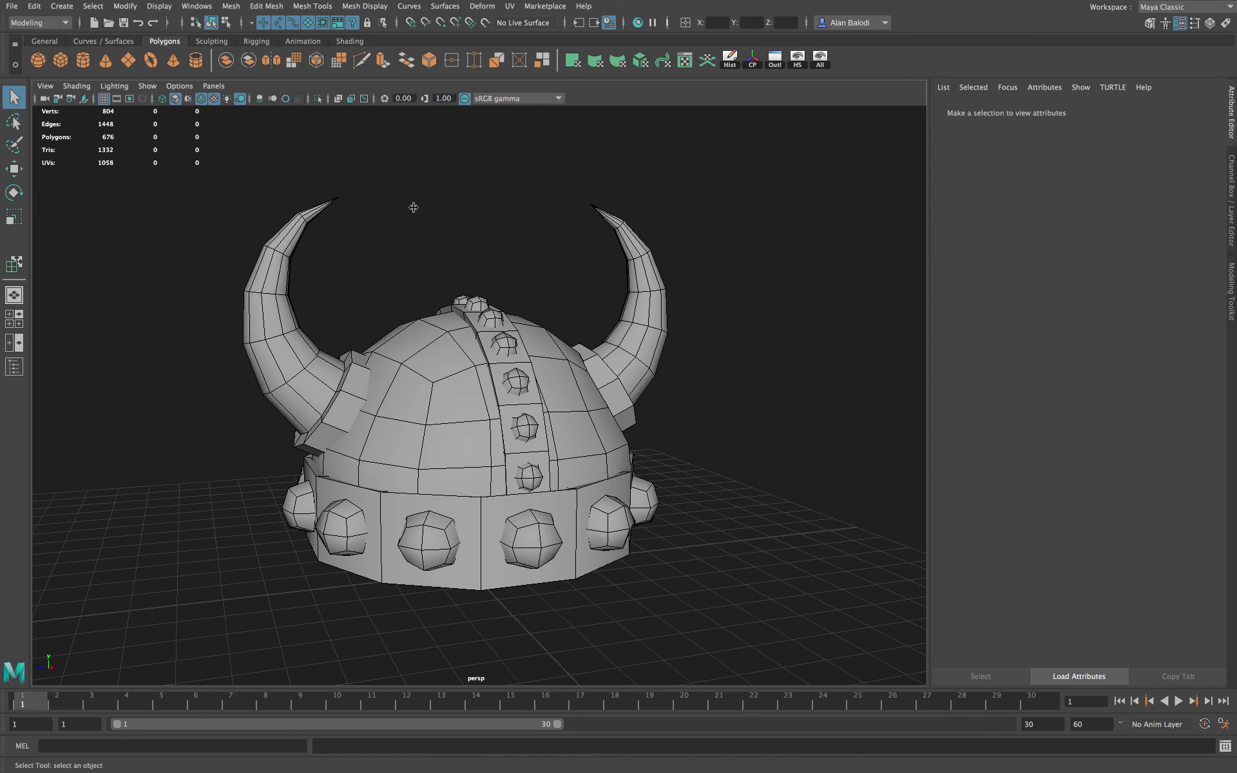
click(450, 334)
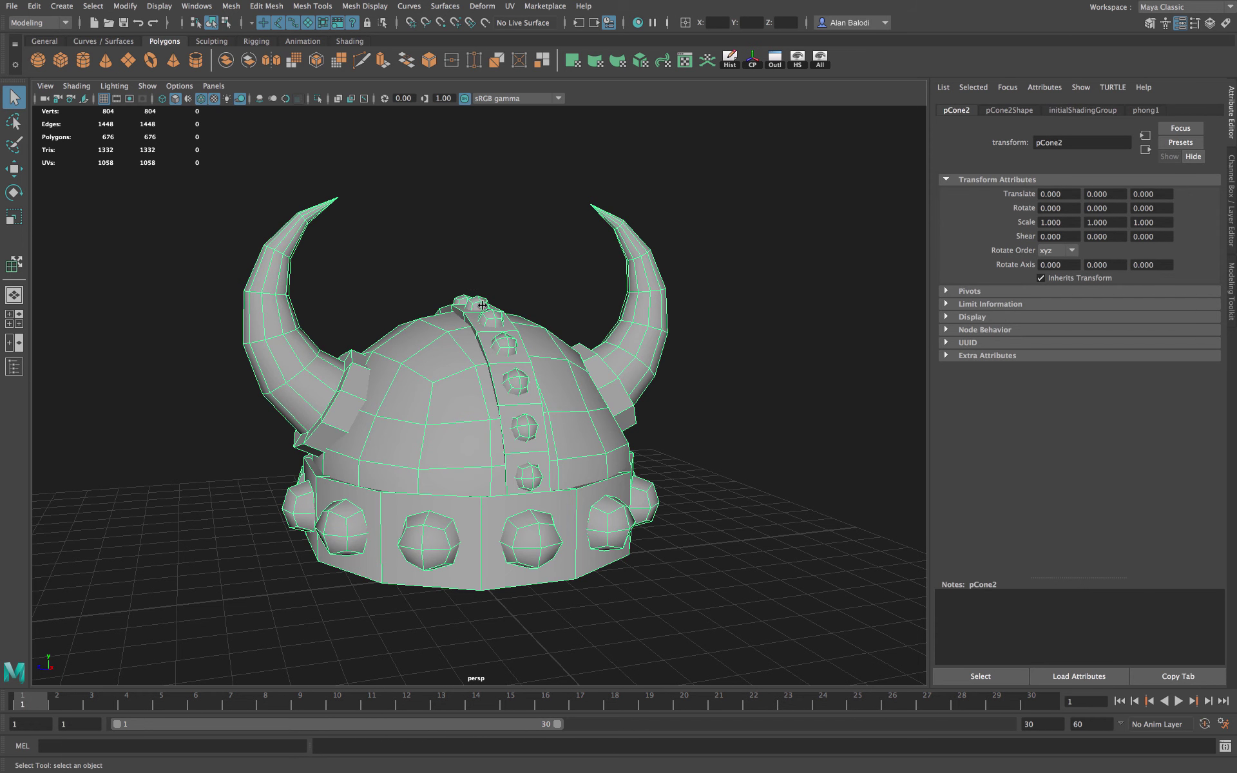
Open the UV Editor for the selected helmet and place its window so the model stays in view
click(687, 62)
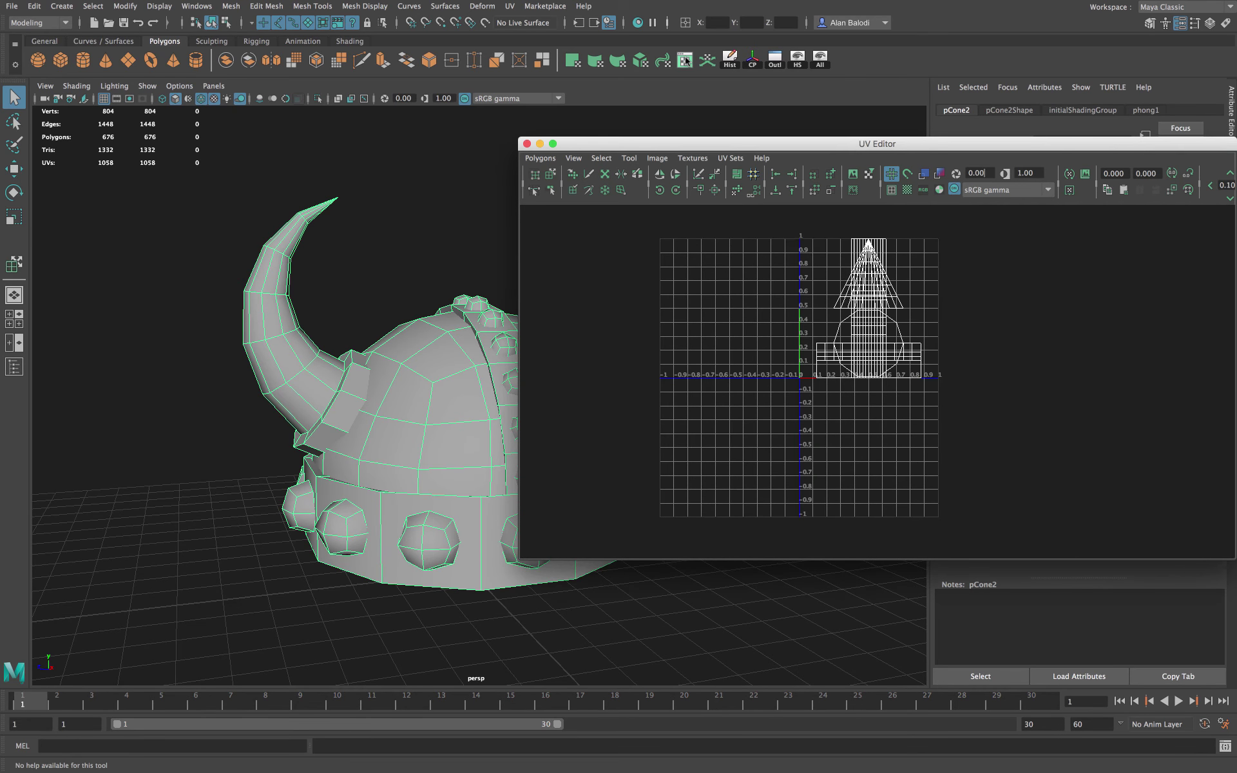
drag(818, 145, 985, 162)
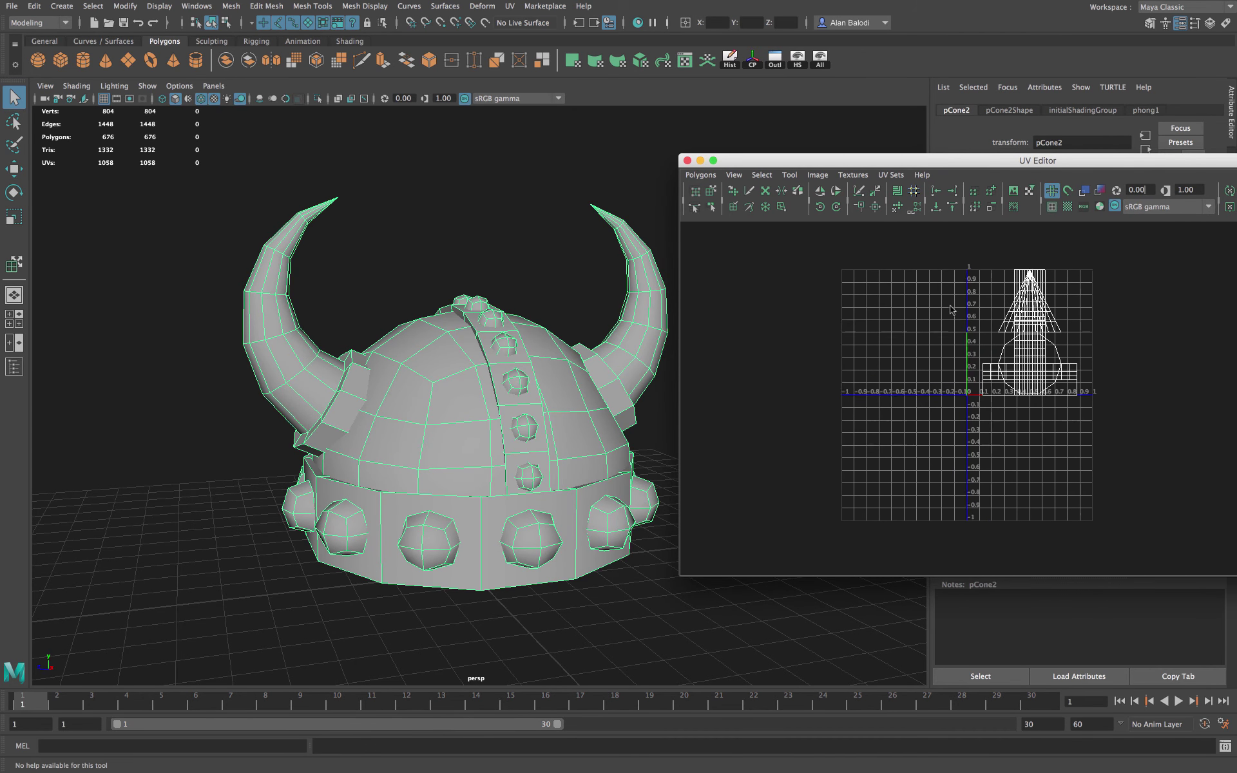
scroll(945, 307, down, 2)
alt+middle_drag(939, 311, 933, 334)
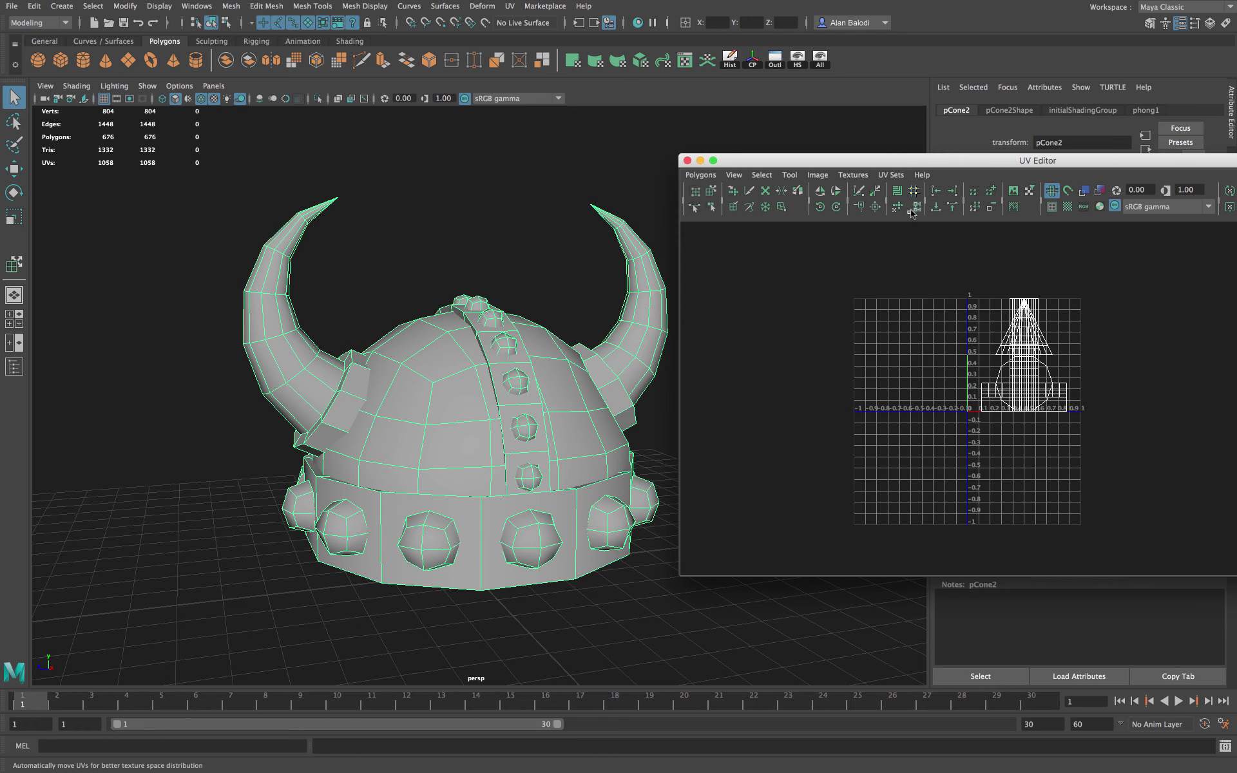
Examine the helmet's overlapping UVs while toggling the UV Editor's image display on and off
click(1014, 192)
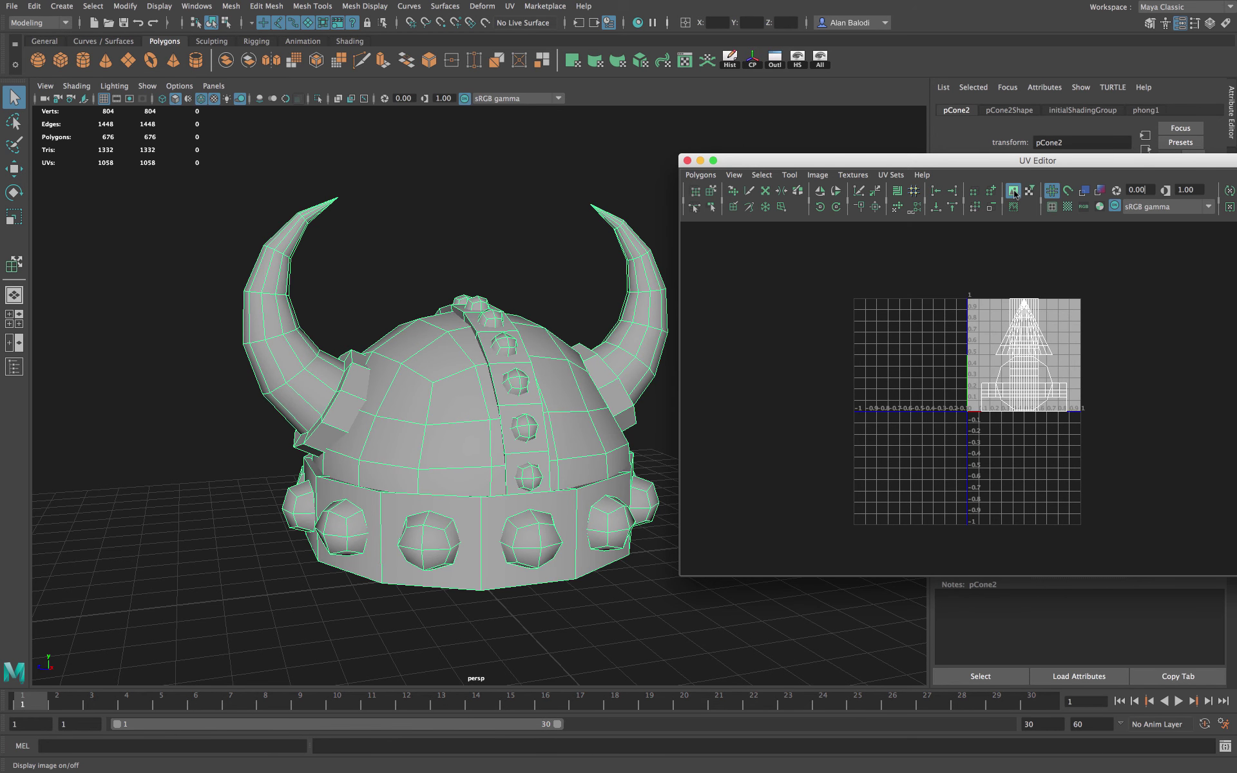
click(1014, 192)
click(1014, 192)
click(1014, 191)
alt+middle_drag(832, 384, 816, 373)
scroll(816, 373, up, 3)
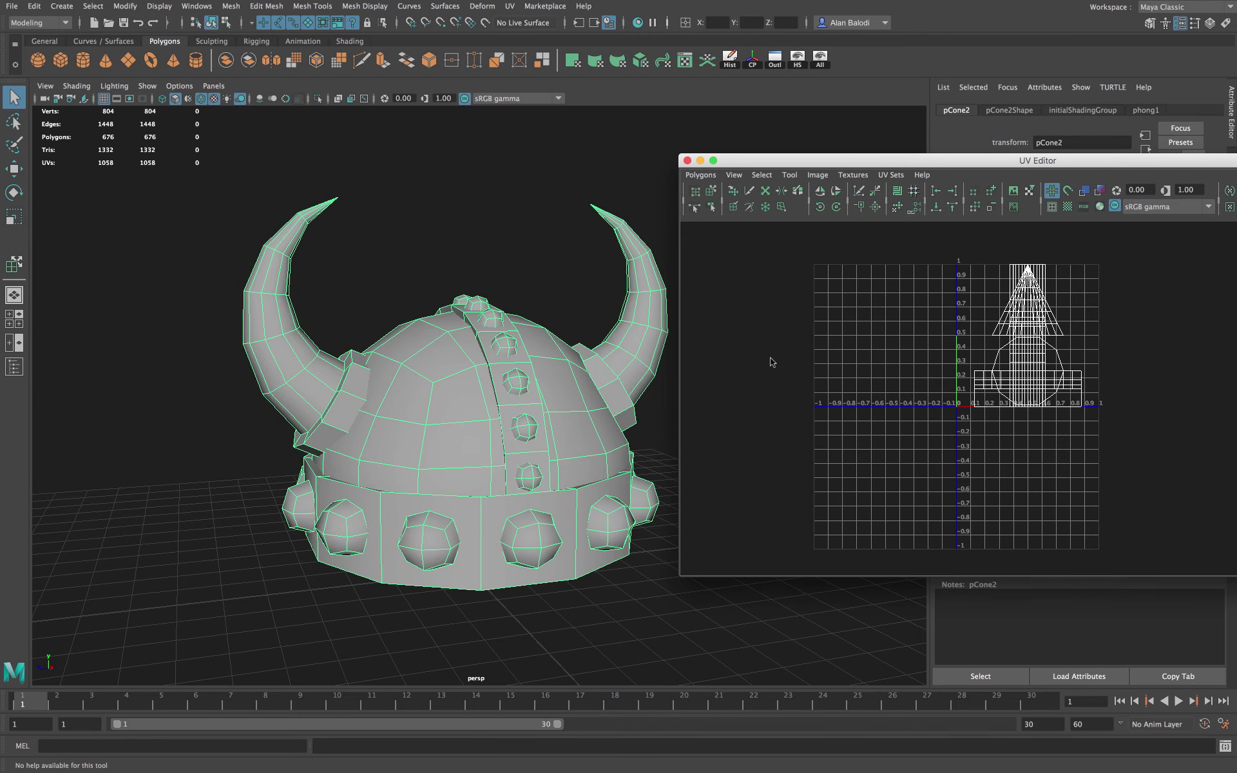
alt+middle_drag(773, 362, 791, 351)
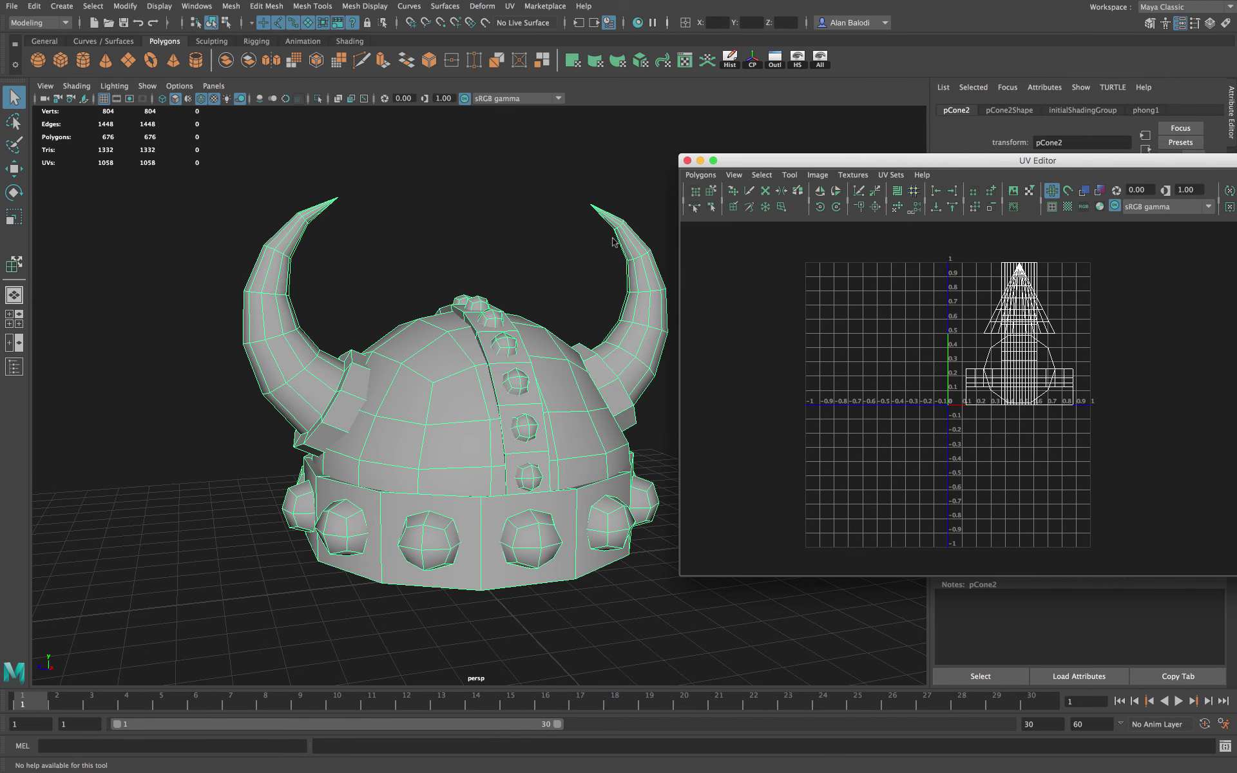
Apply a planar UV mapping to the whole helmet, projected from the X axis and fitted to the bounding box
alt+click(221, 442)
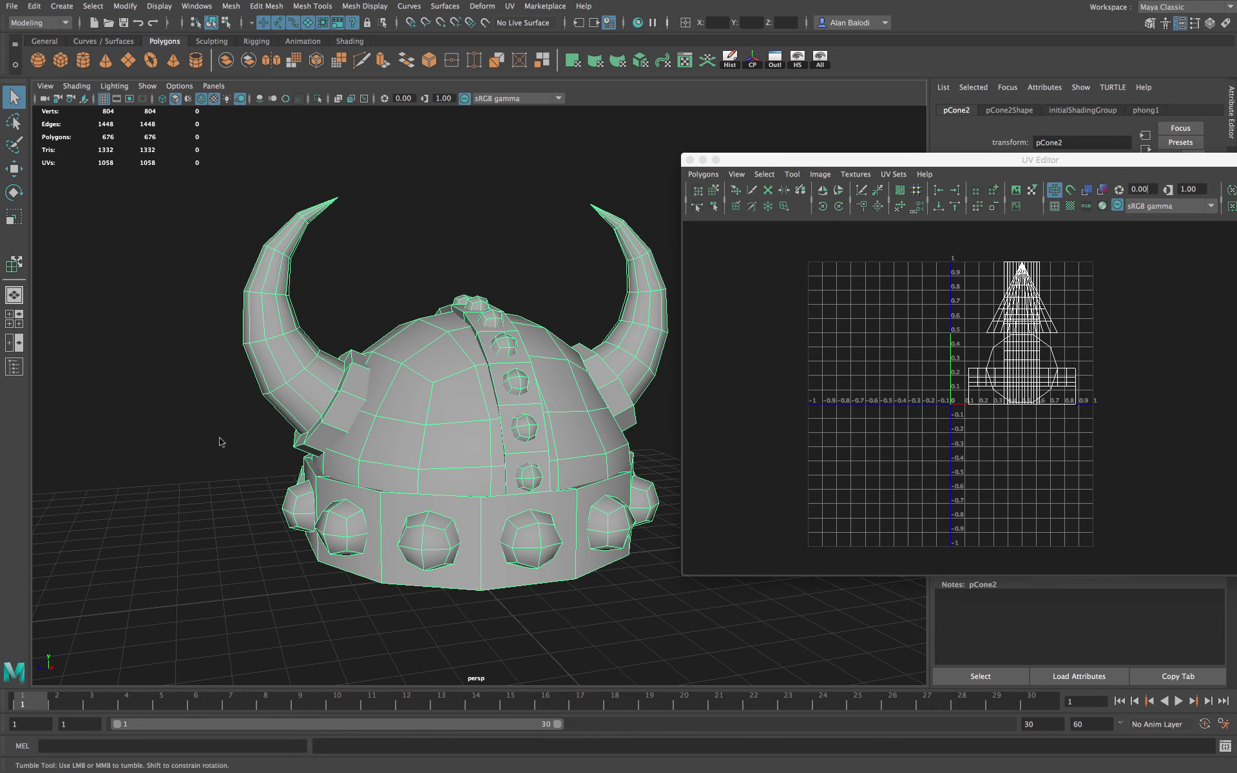
alt+drag(220, 442, 274, 448)
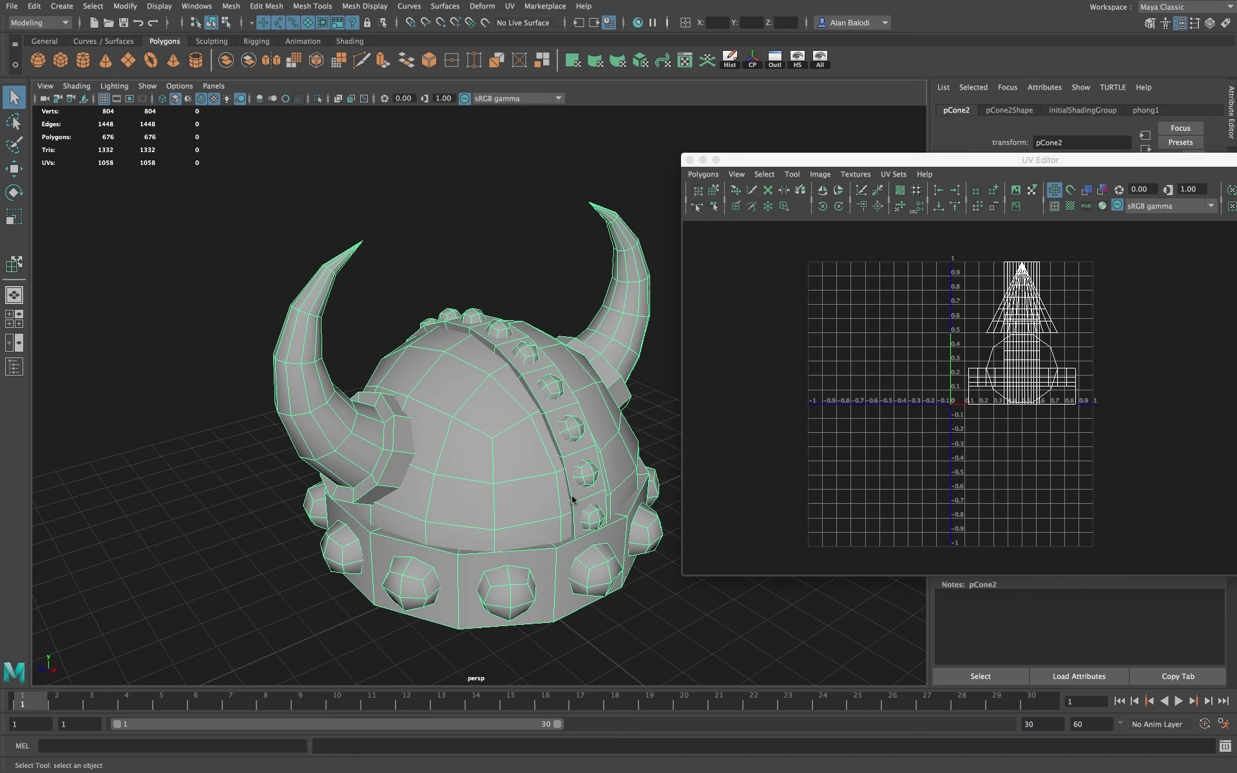
click(510, 7)
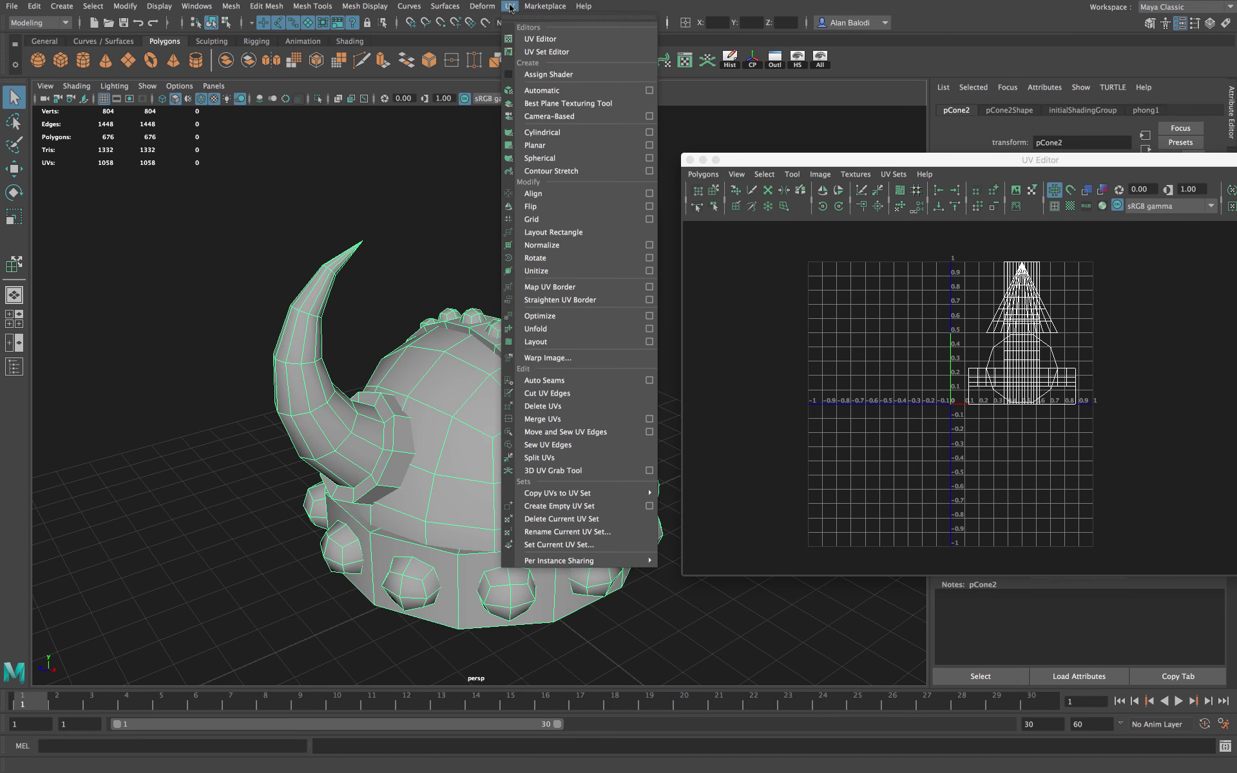
click(647, 145)
drag(238, 167, 237, 111)
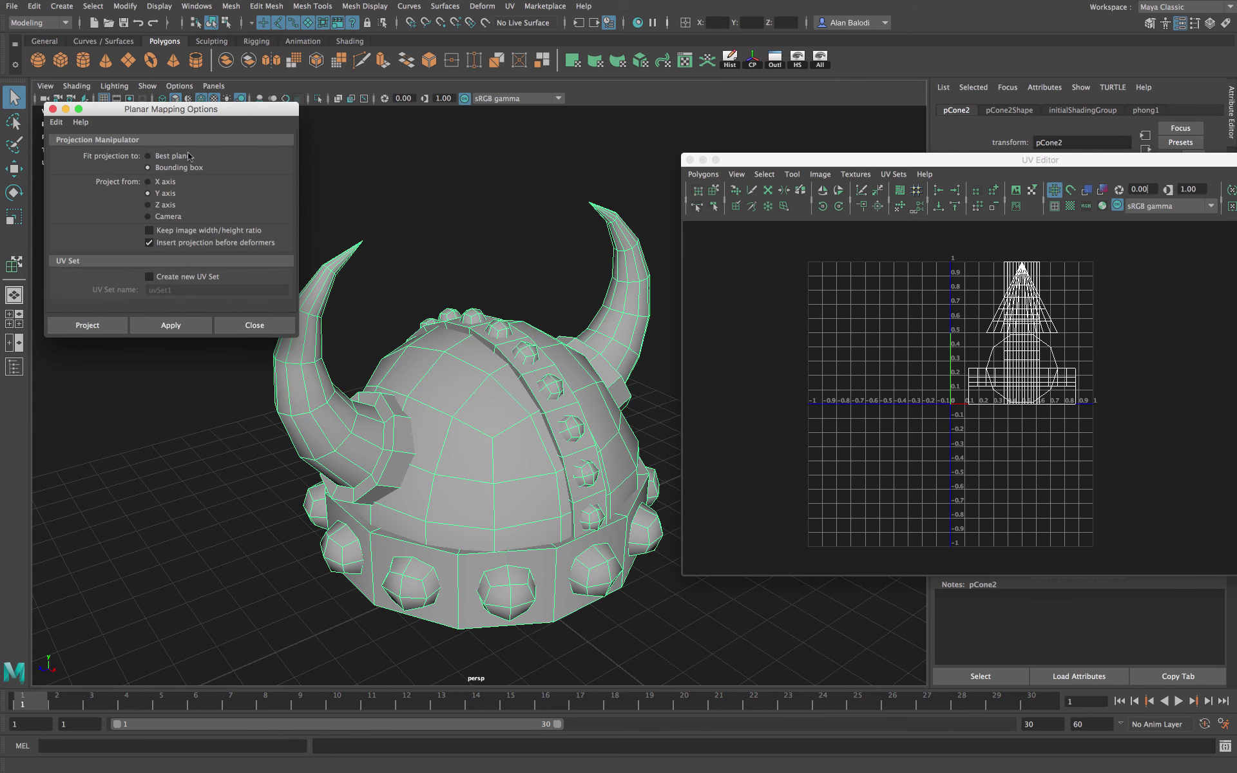
click(168, 181)
click(149, 322)
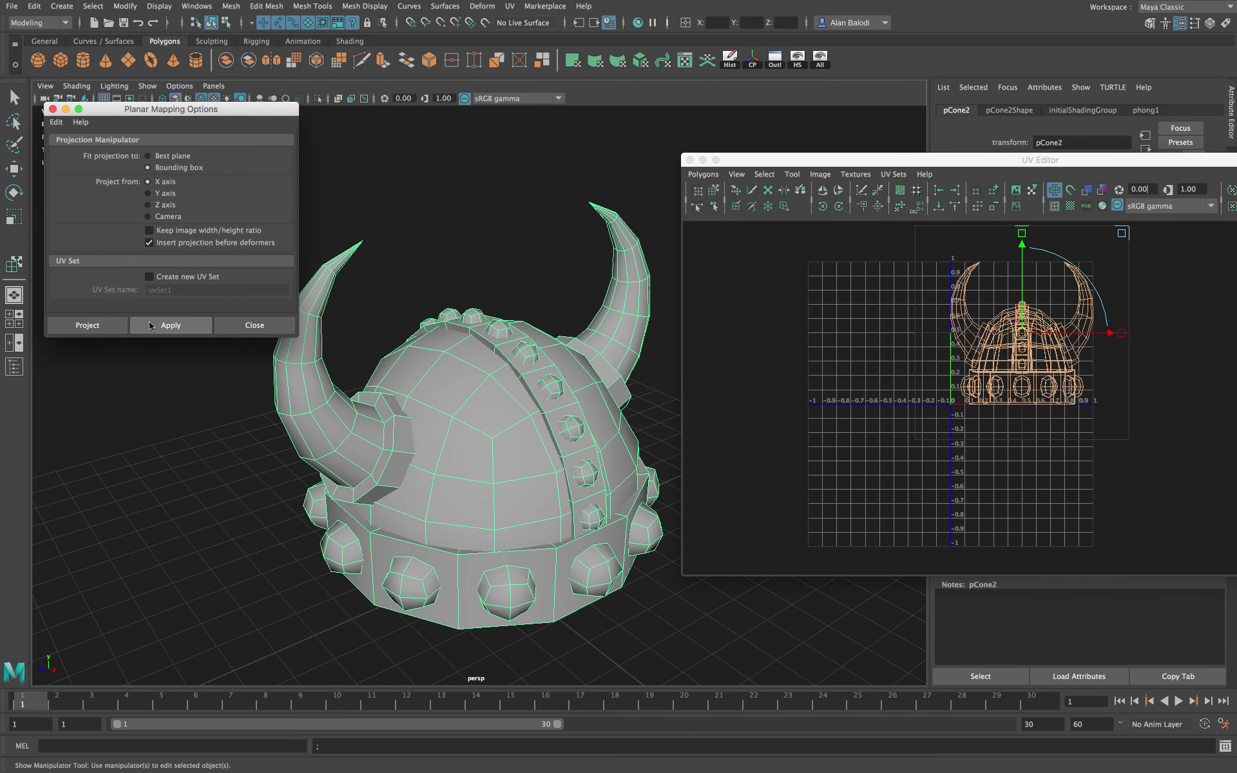
Move the projected helmet UVs outside the UV grid, past its right edge, and deselect them
drag(1023, 236, 1024, 252)
drag(967, 160, 853, 138)
drag(906, 310, 1091, 398)
click(987, 257)
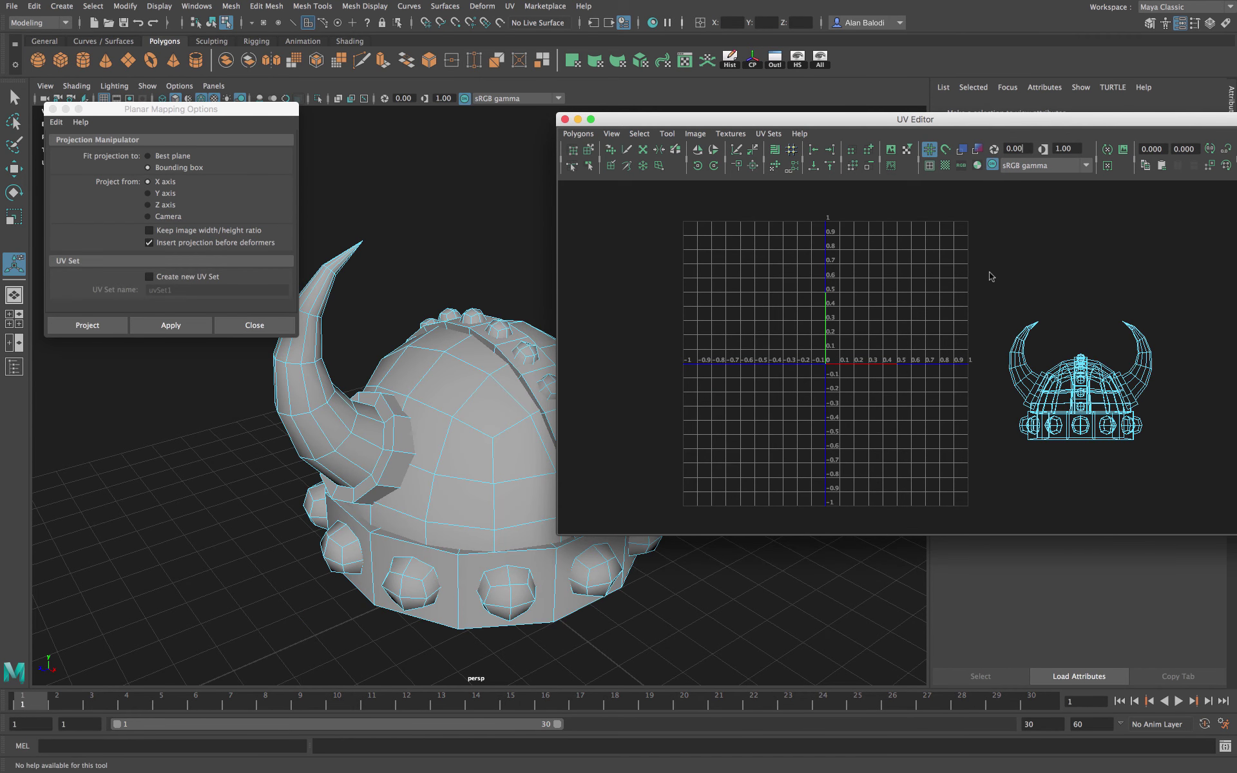
drag(680, 119, 817, 147)
Select the ring of faces on the inside of the helmet's rim band and planar-map it from the X axis
alt+drag(644, 405, 590, 478)
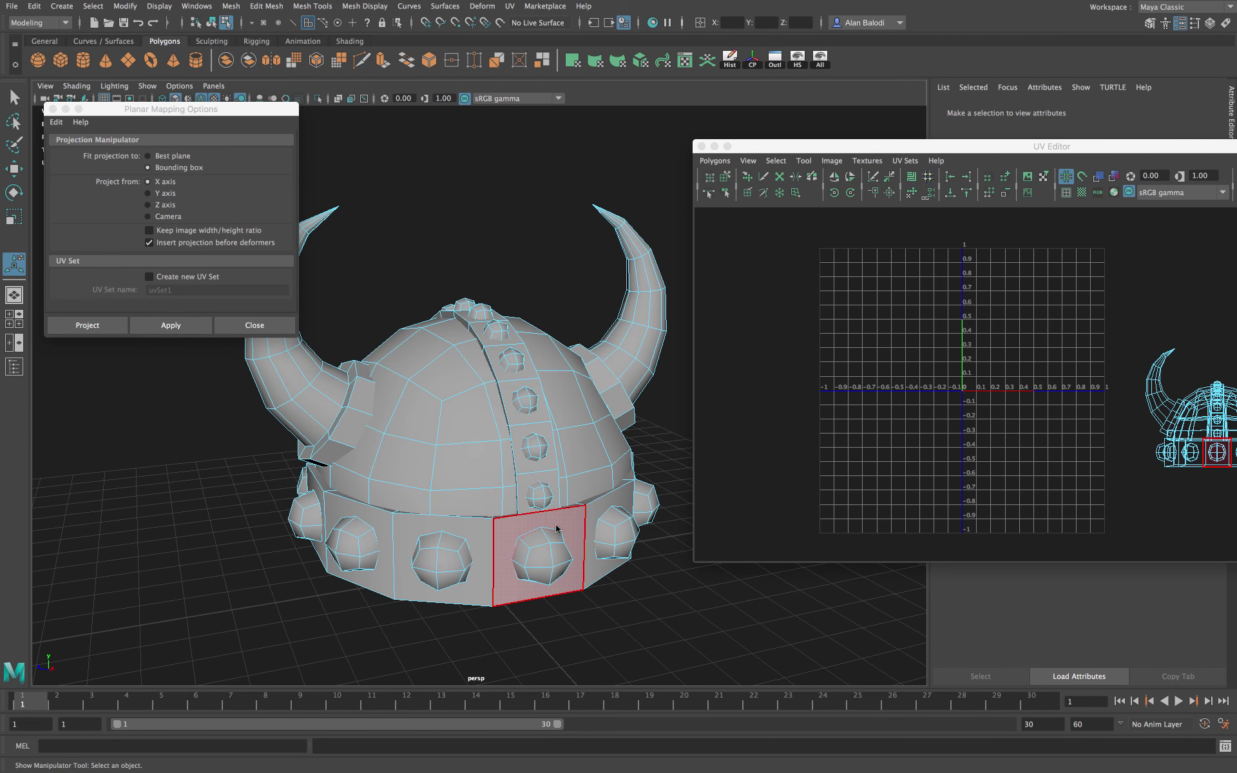
alt+drag(565, 527, 591, 606)
right_drag(562, 405, 567, 451)
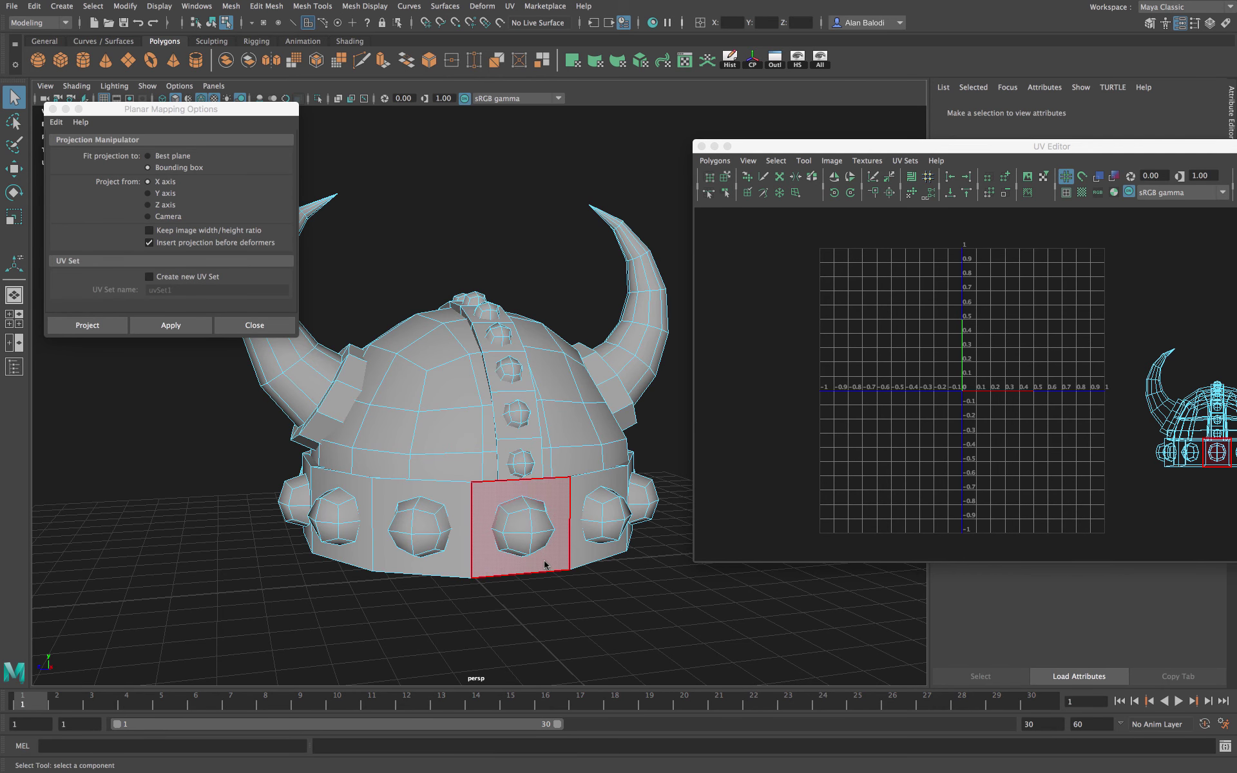
click(544, 562)
alt+drag(580, 529, 601, 553)
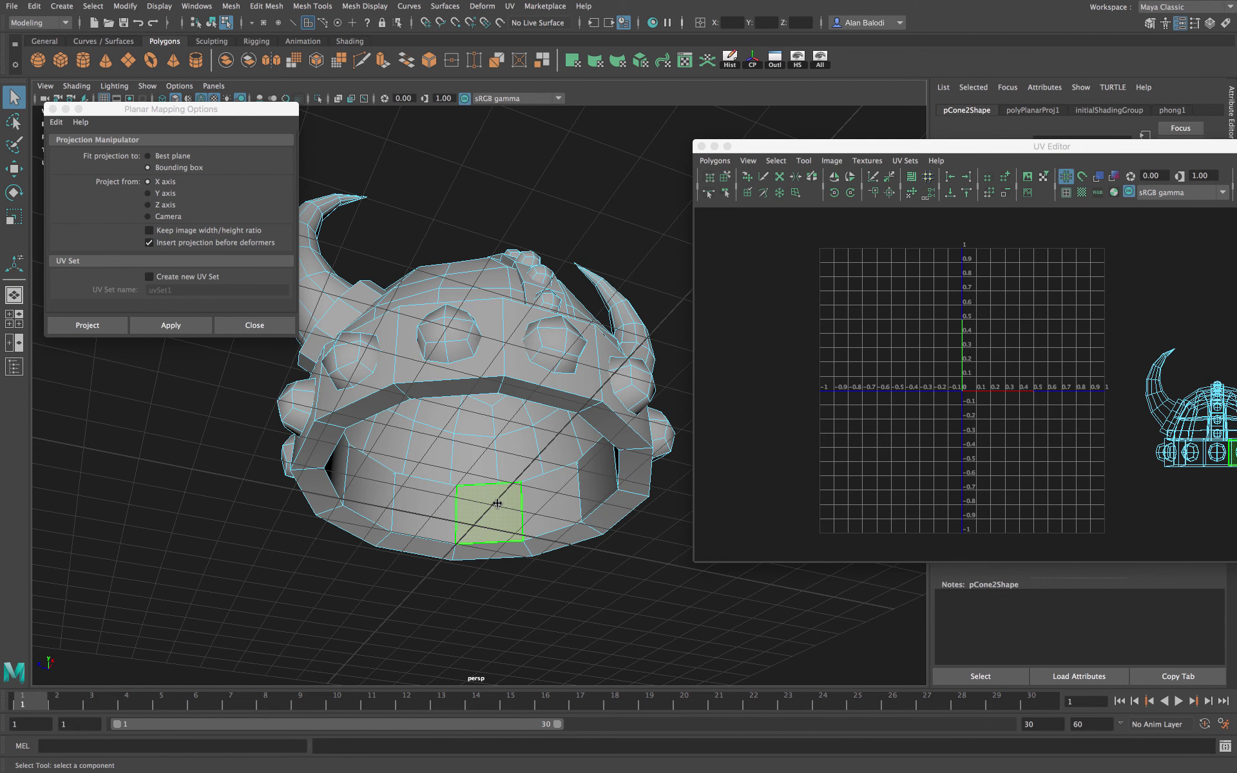
double_click(472, 509)
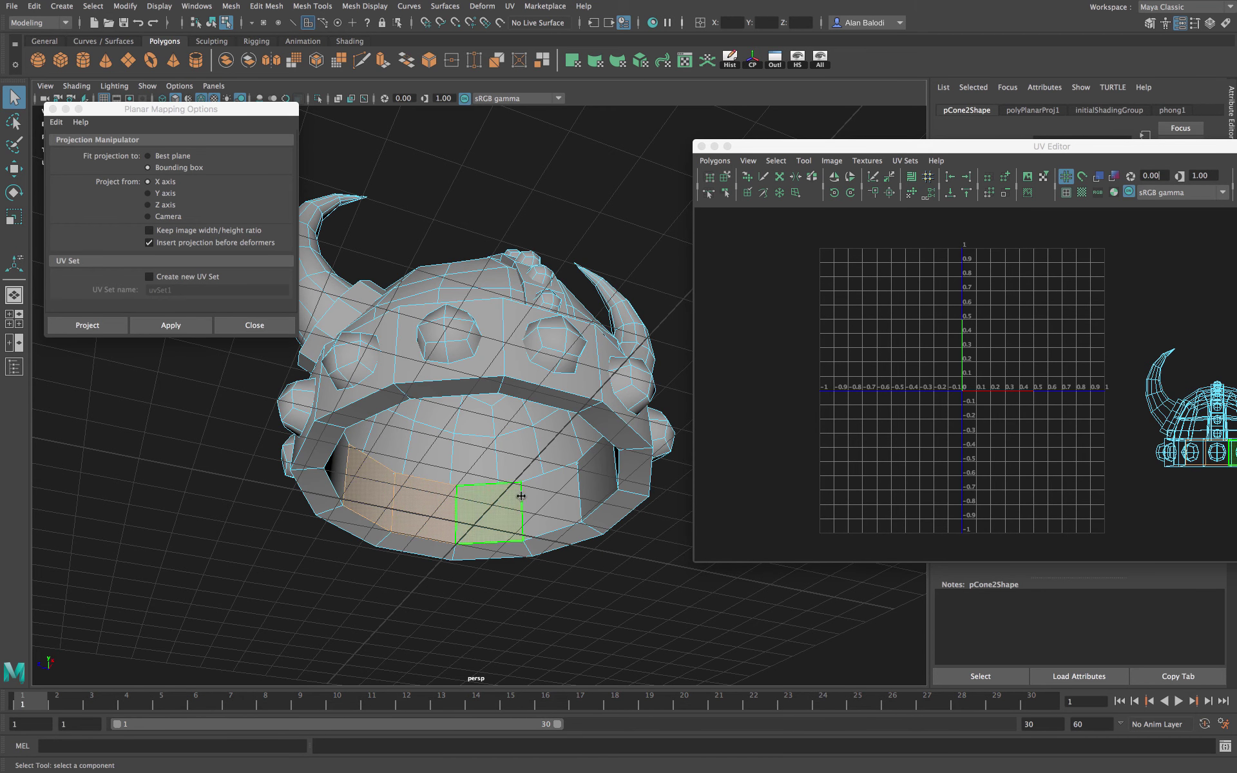
alt+drag(625, 593, 734, 586)
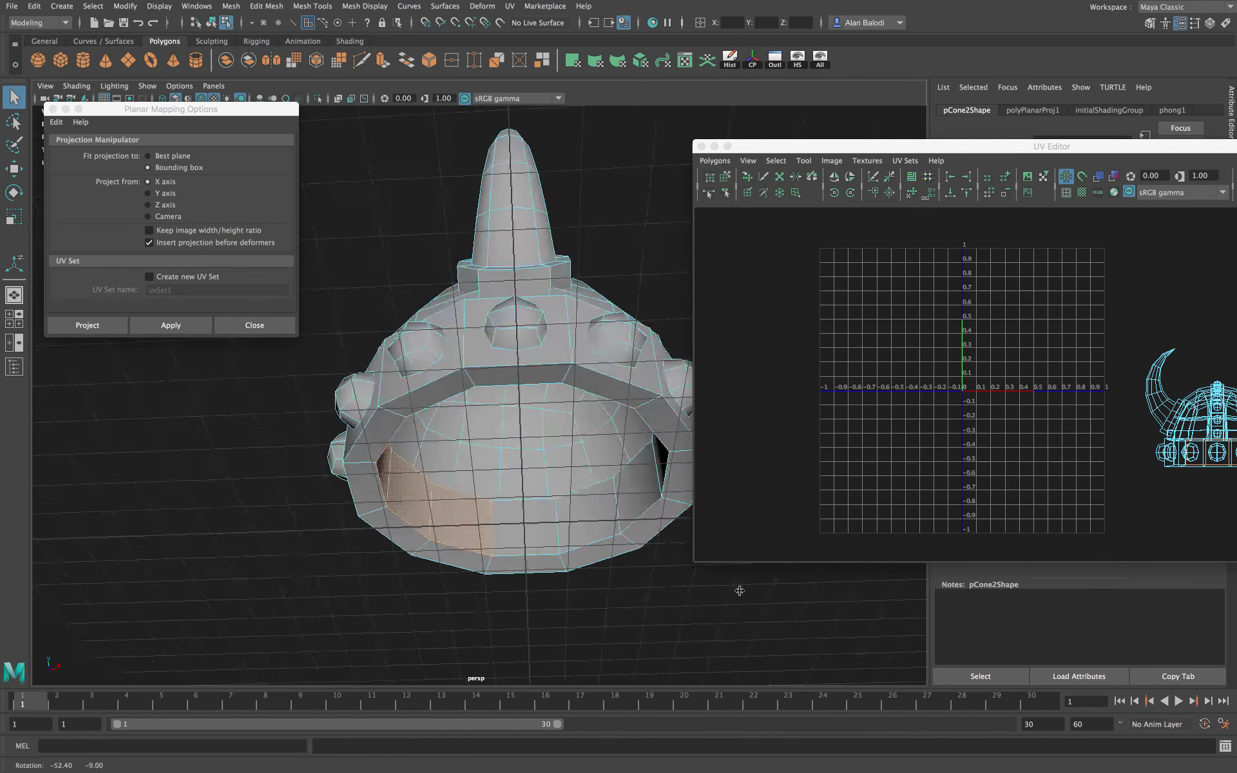
alt+drag(626, 510, 483, 555)
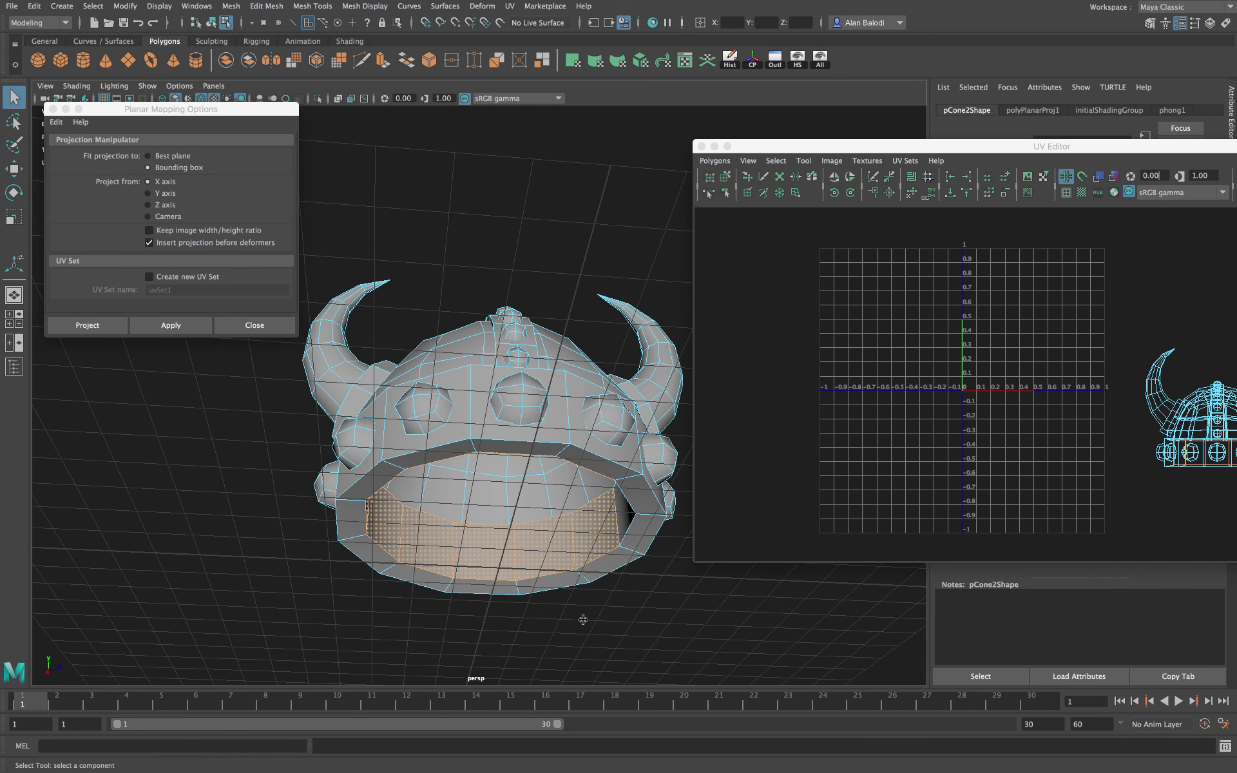
alt+drag(572, 547, 522, 583)
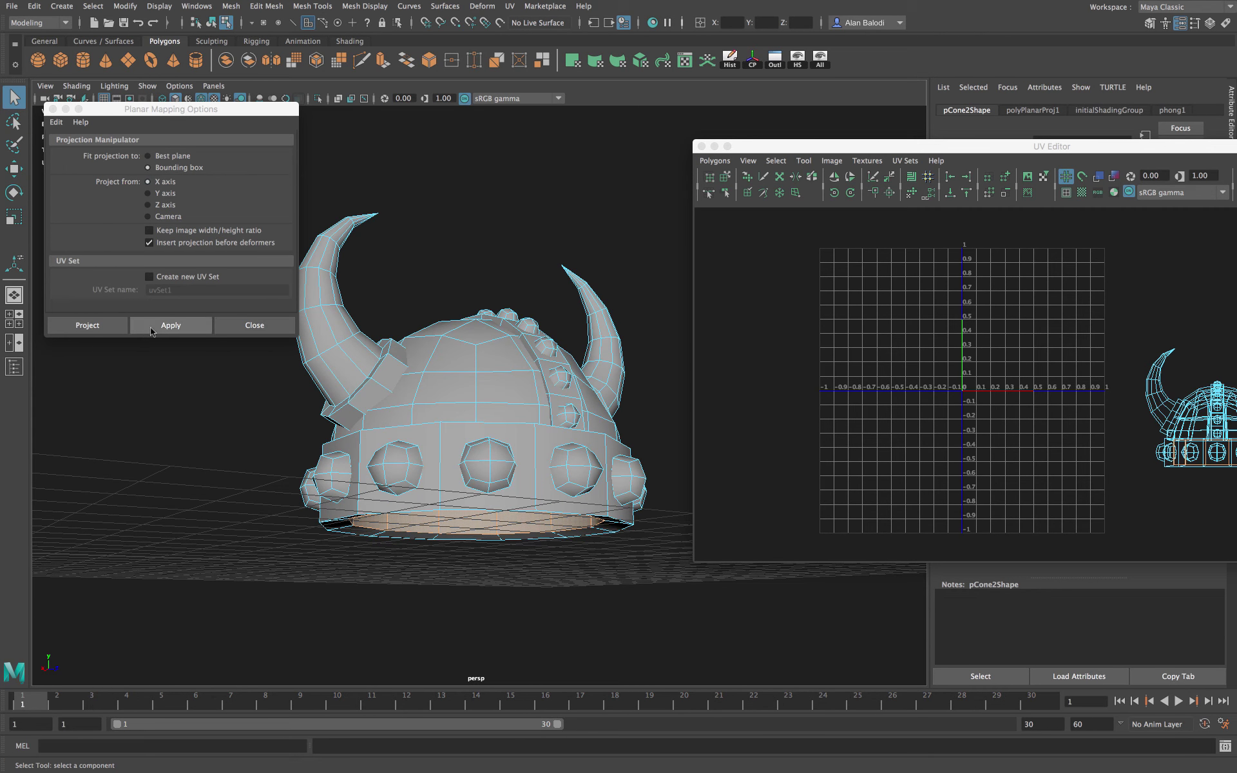
click(152, 328)
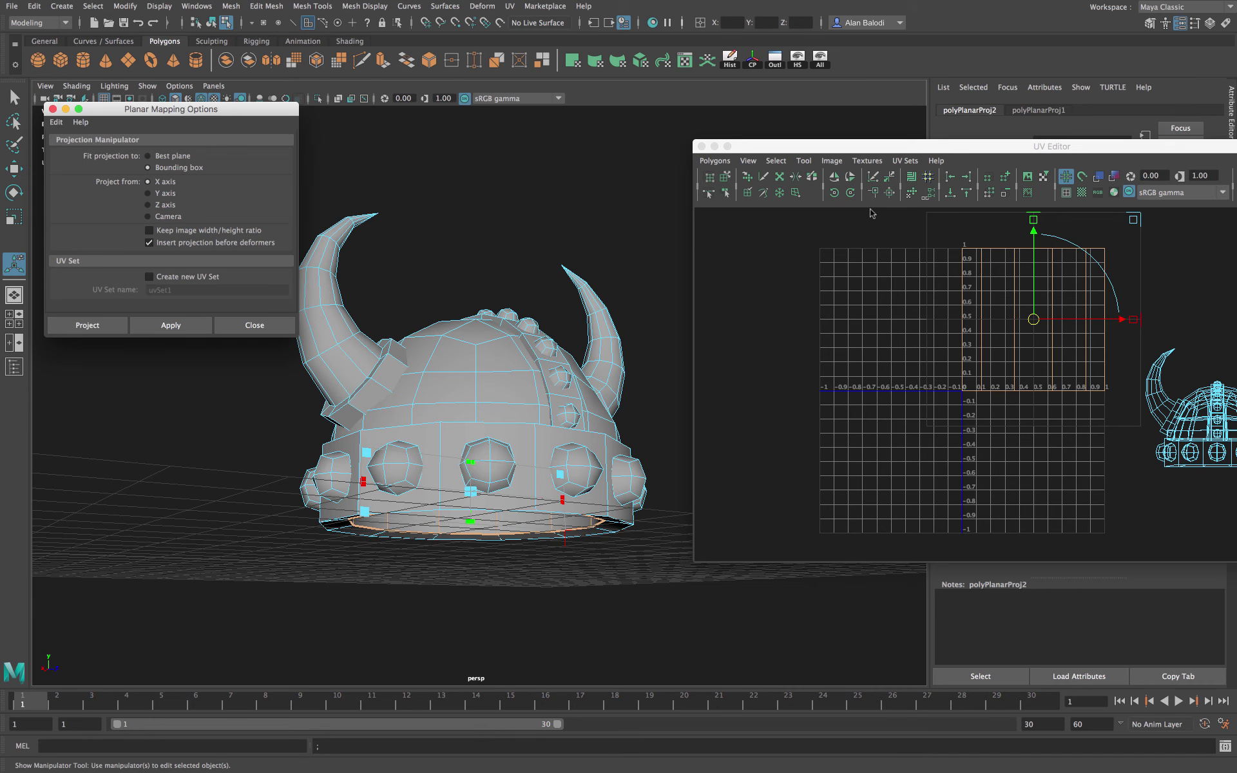
Unfold the inner rim band's UVs and move the resulting strip outside the UV grid, past its left edge
click(911, 192)
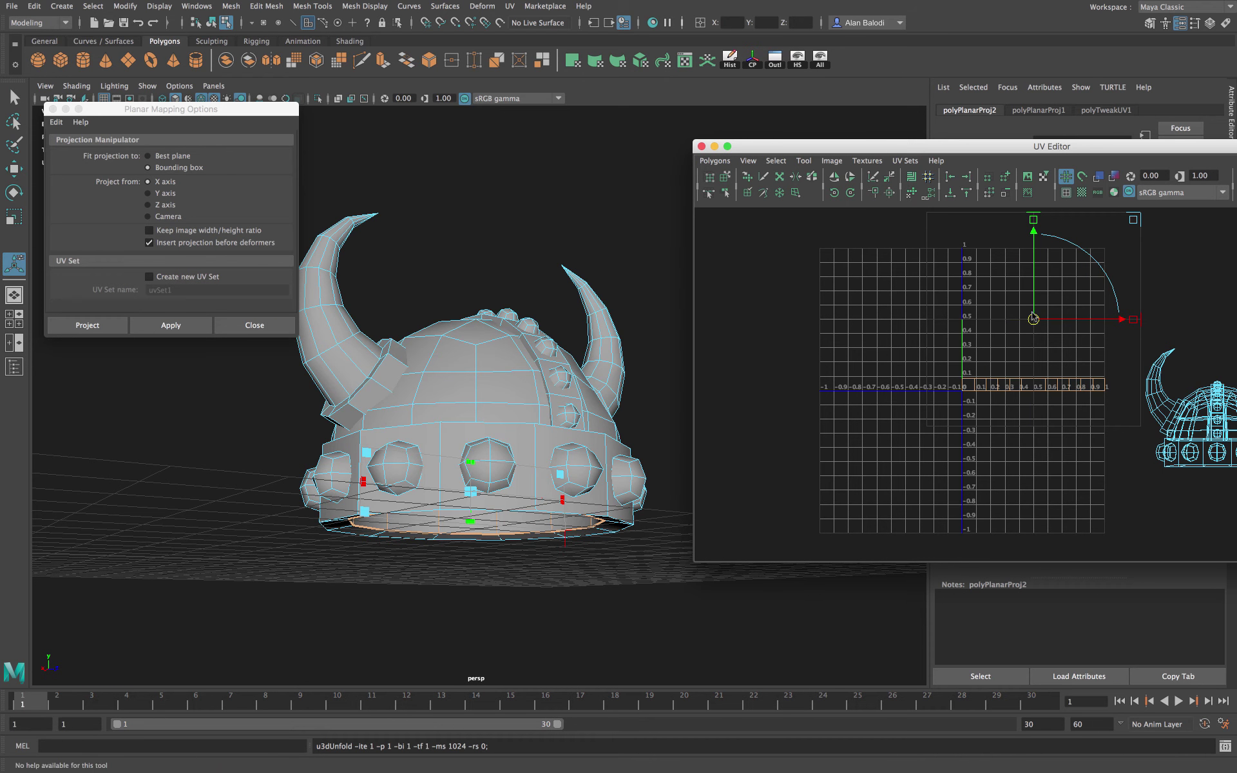
scroll(986, 438, down, 2)
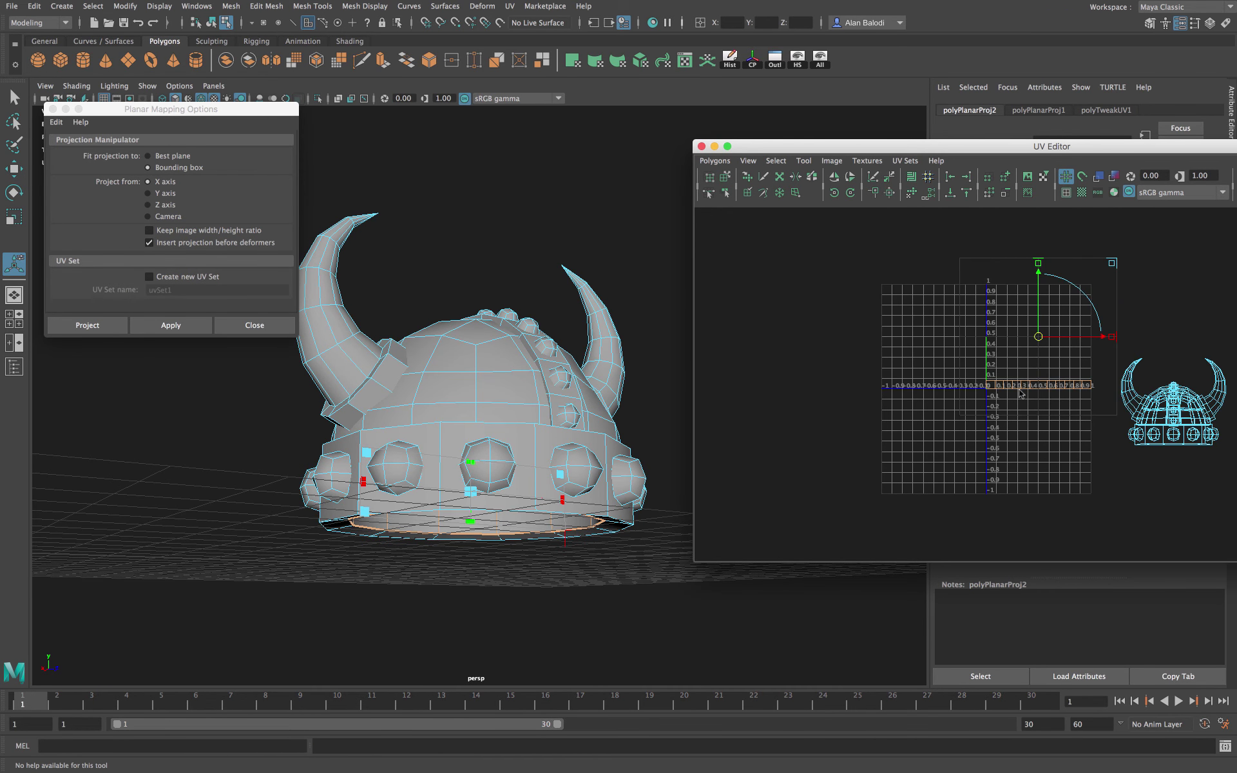
drag(1029, 332, 791, 254)
click(782, 366)
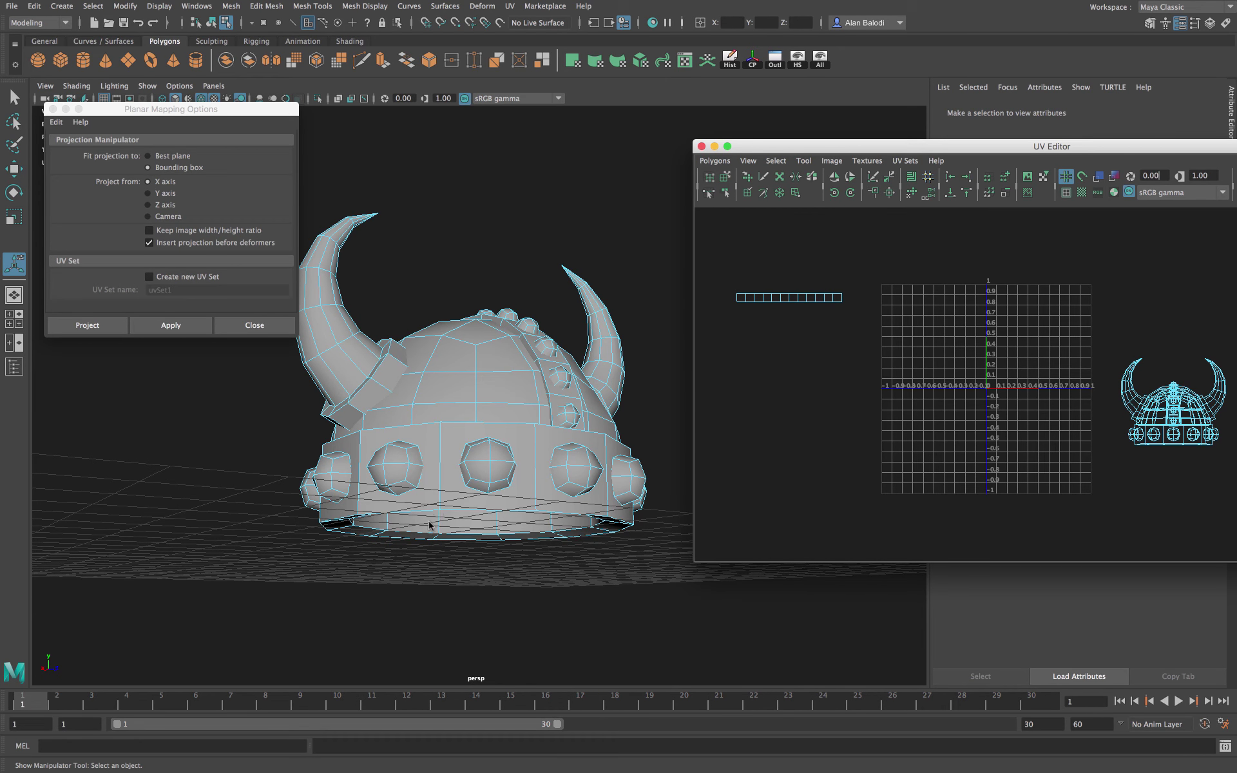
drag(250, 115, 215, 106)
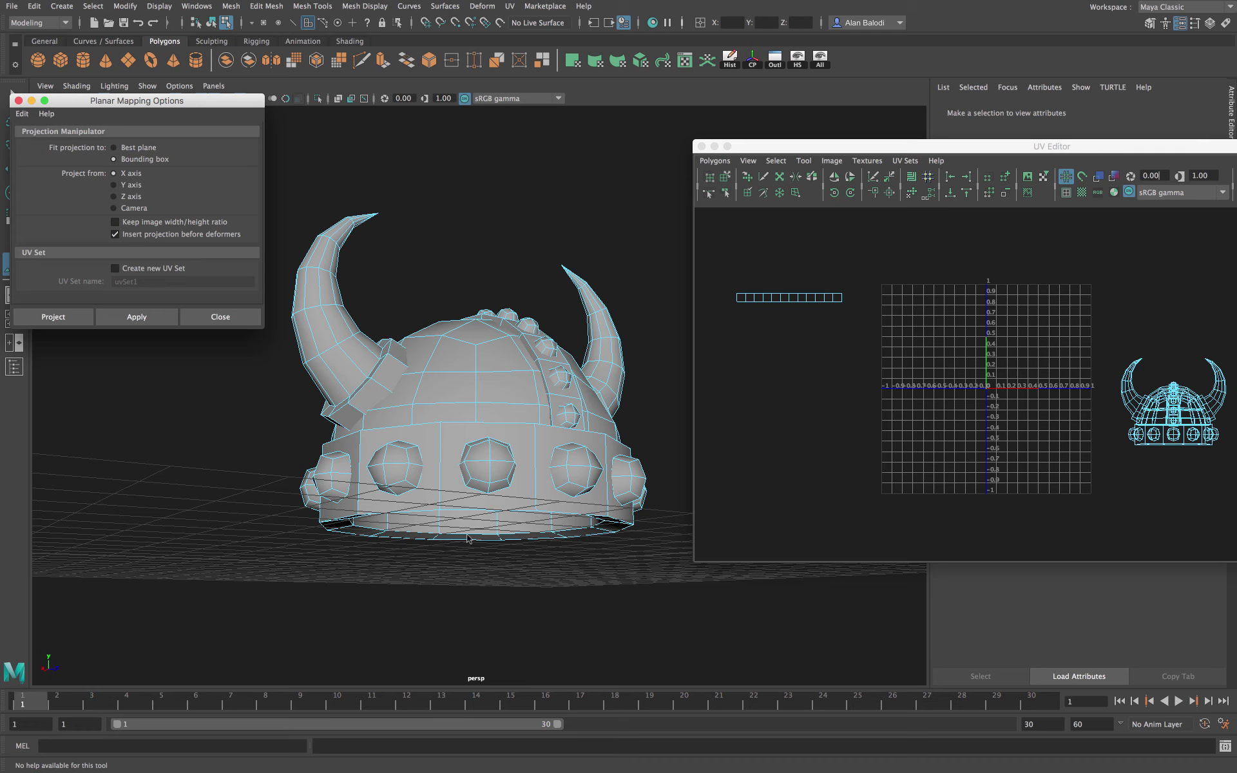
Preview the whole helmet with mesh smoothing, inspect the rim band and return to the unsmoothed display
right_drag(439, 412, 500, 385)
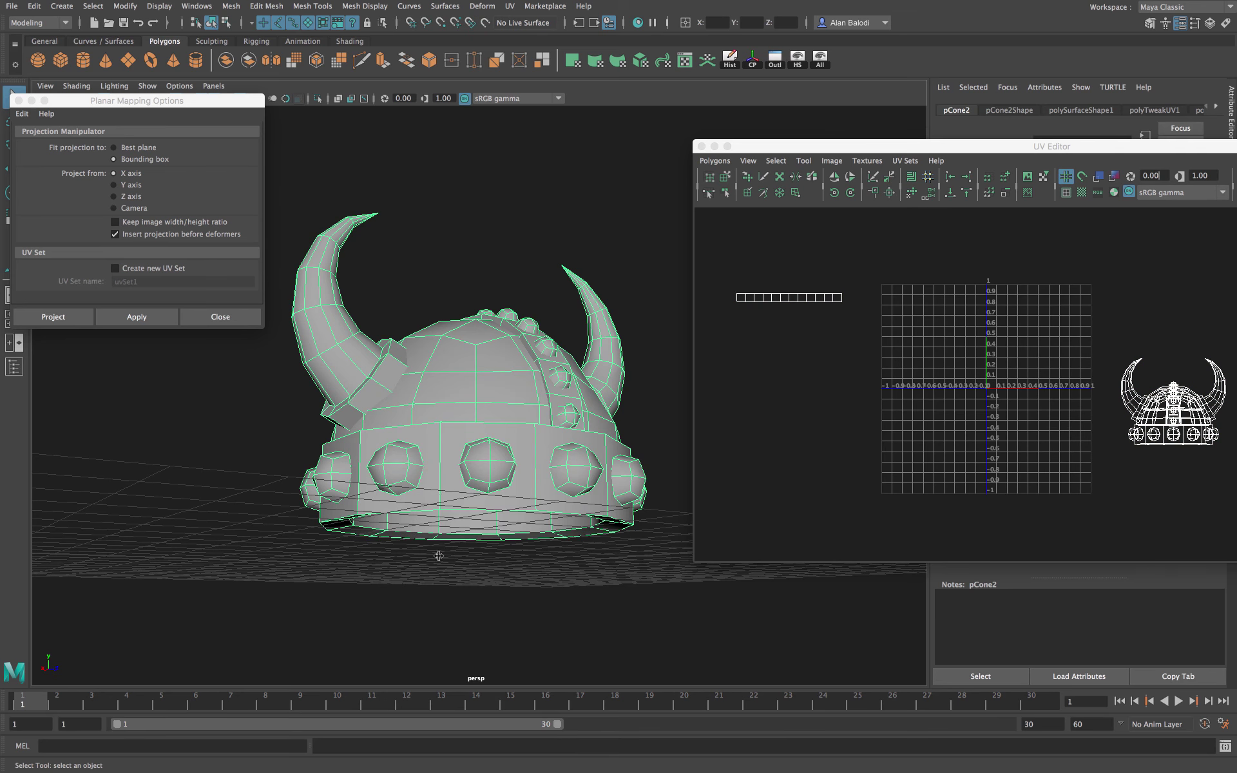
key(3)
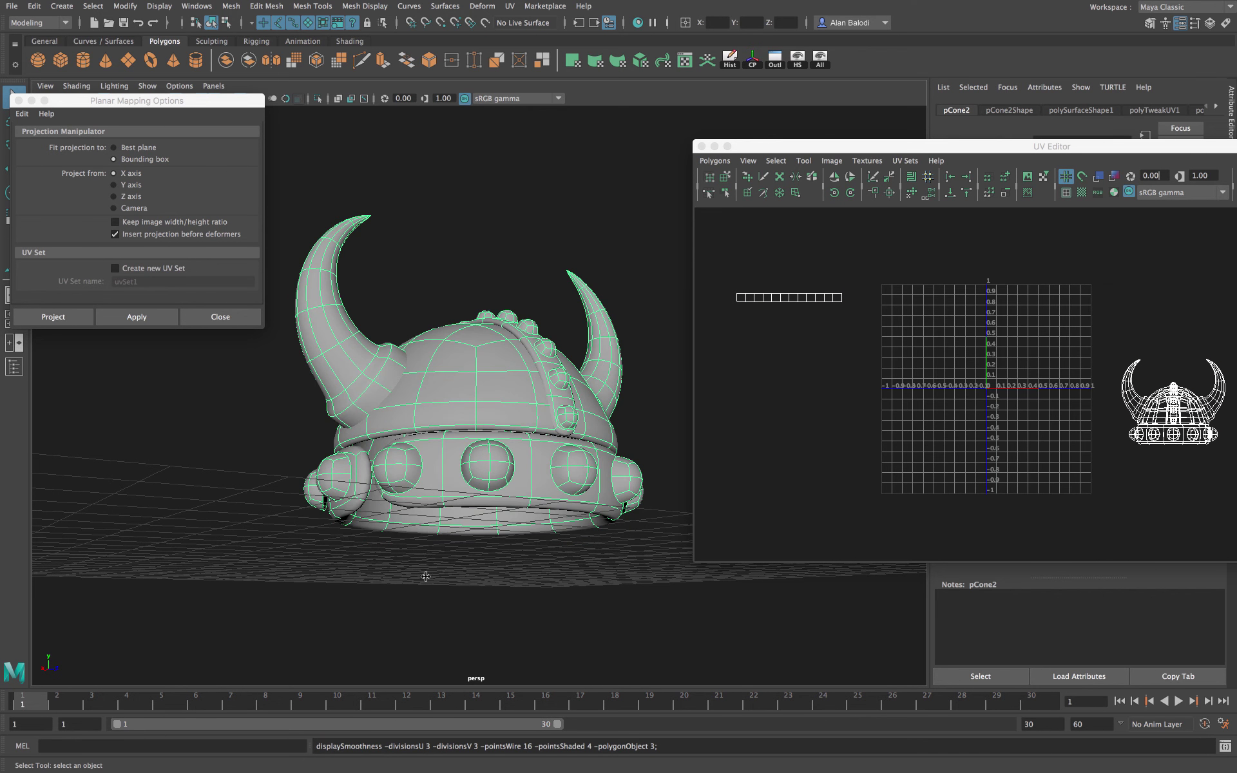
alt+drag(426, 576, 451, 561)
mouse_move(409, 483)
alt+mouse_down()
mouse_move(475, 602)
mouse_move(462, 522)
mouse_move(427, 466)
alt+mouse_up()
mouse_move(449, 579)
alt+mouse_down()
mouse_move(420, 572)
mouse_move(435, 579)
alt+mouse_up()
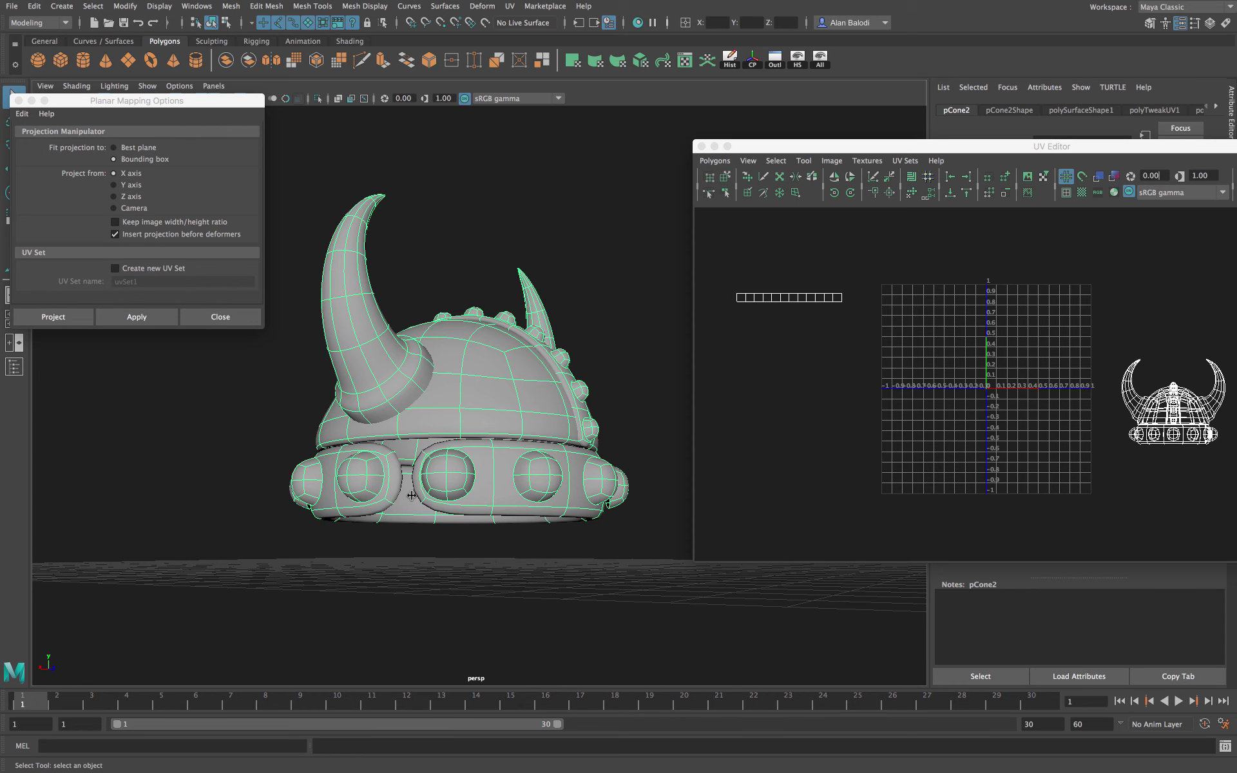
key(1)
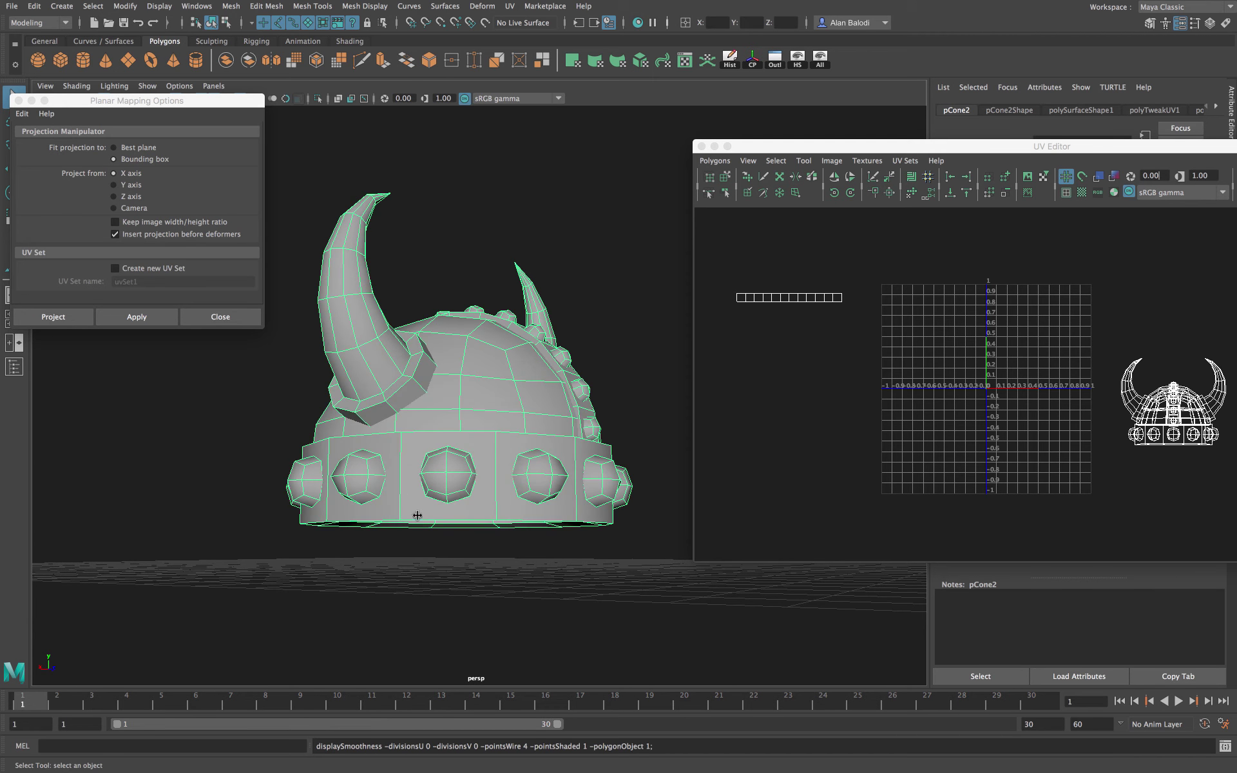
mouse_move(438, 567)
alt+mouse_down()
mouse_move(454, 568)
mouse_move(449, 583)
mouse_move(456, 553)
alt+mouse_up()
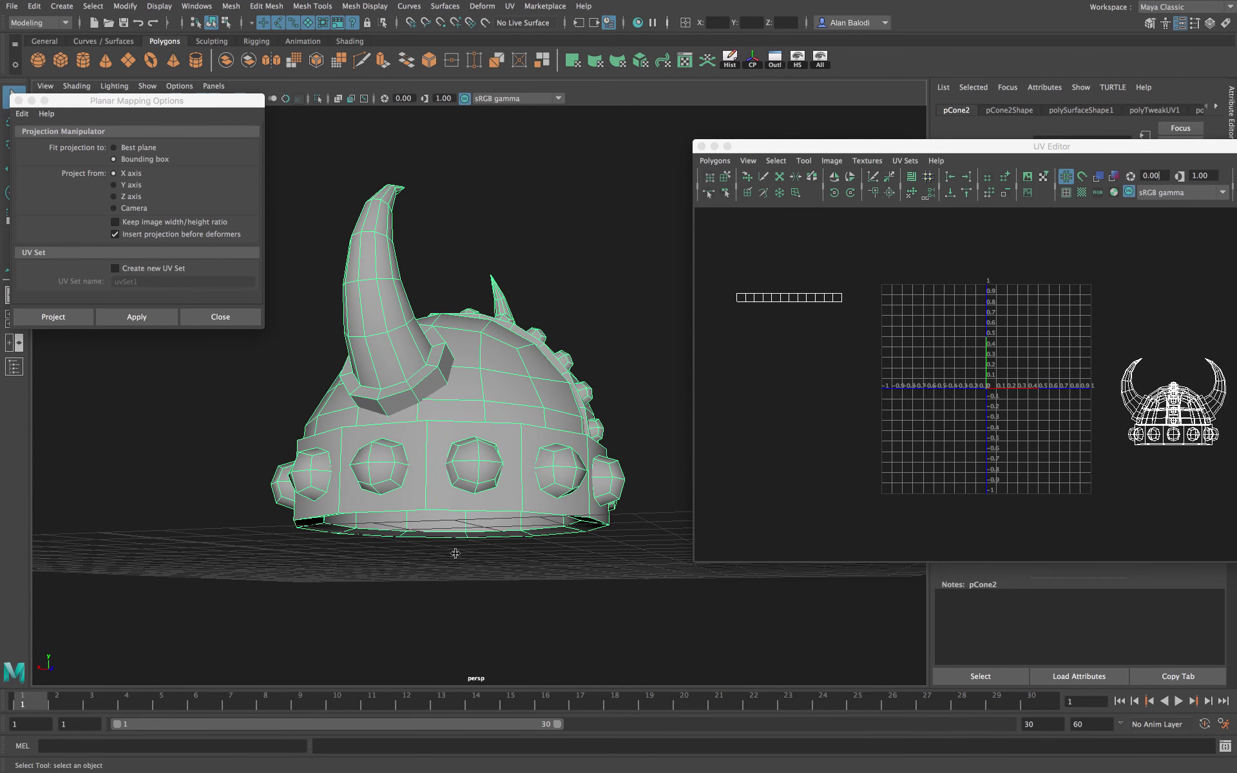
right_drag(436, 441, 369, 406)
alt+drag(560, 223, 373, 190)
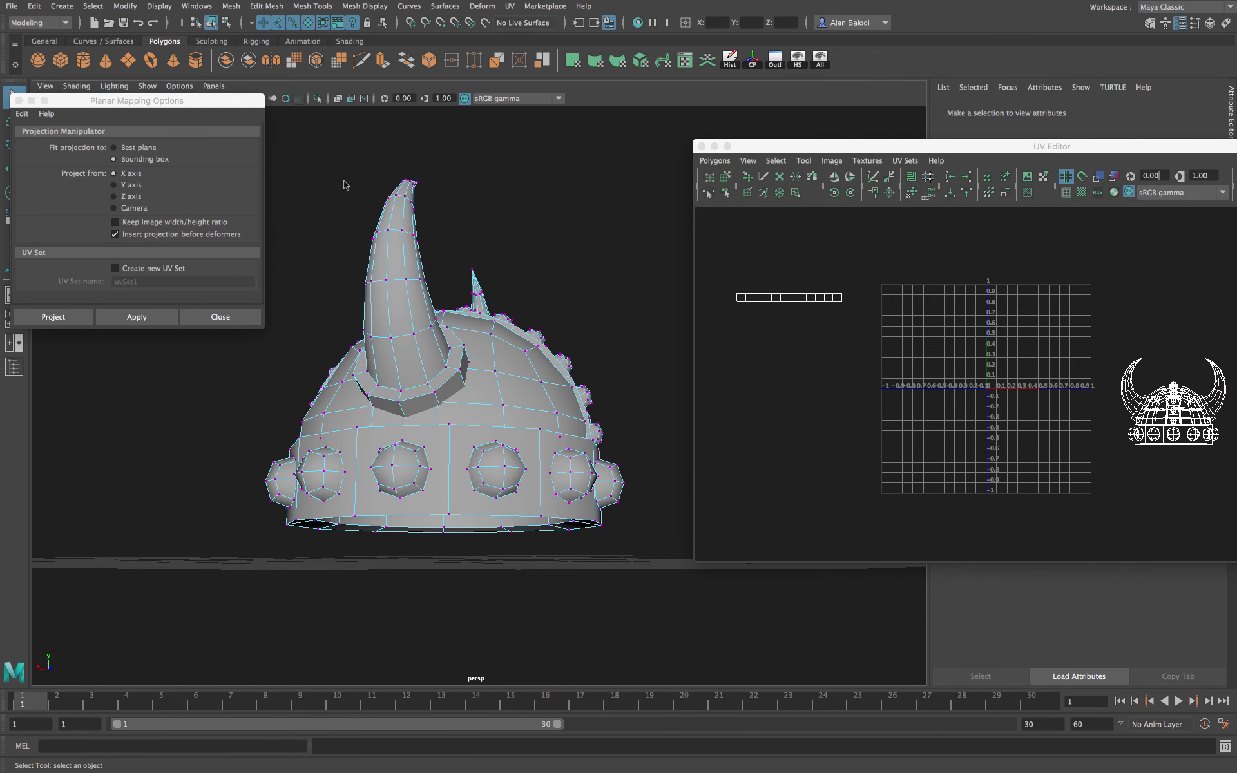
drag(634, 146, 255, 606)
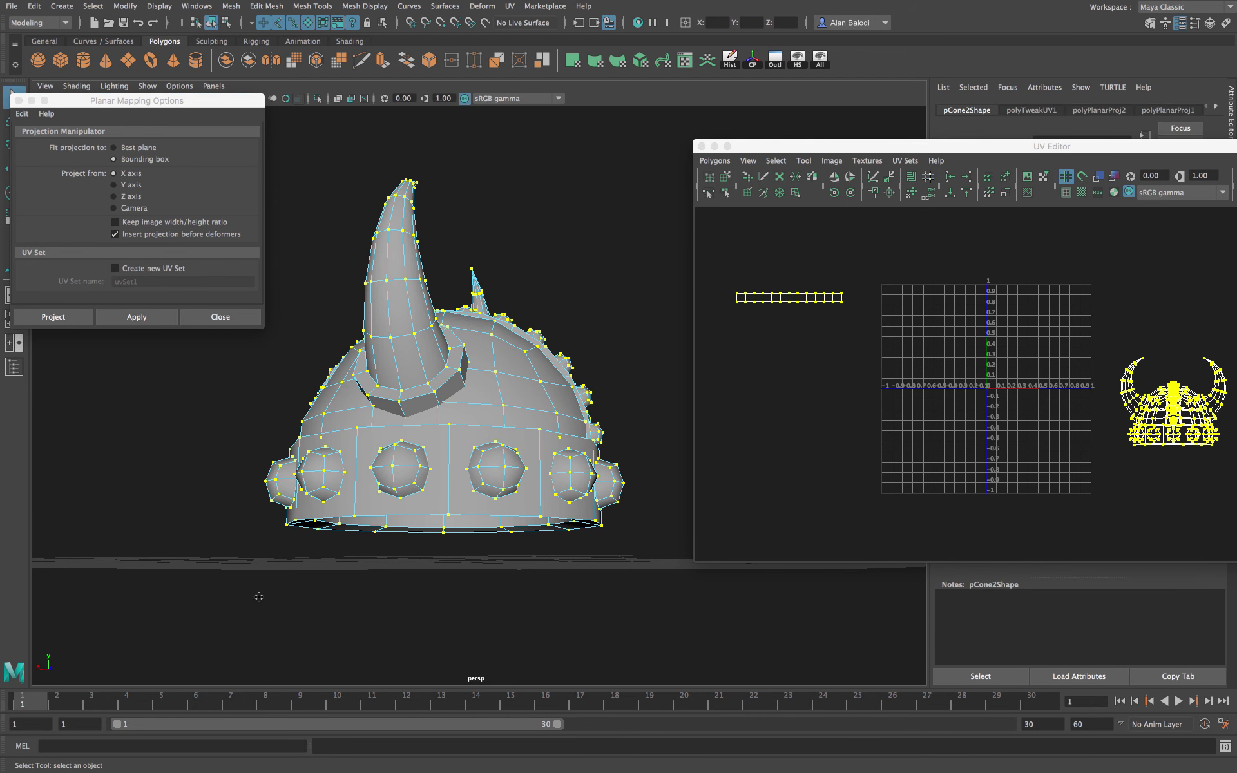
click(278, 7)
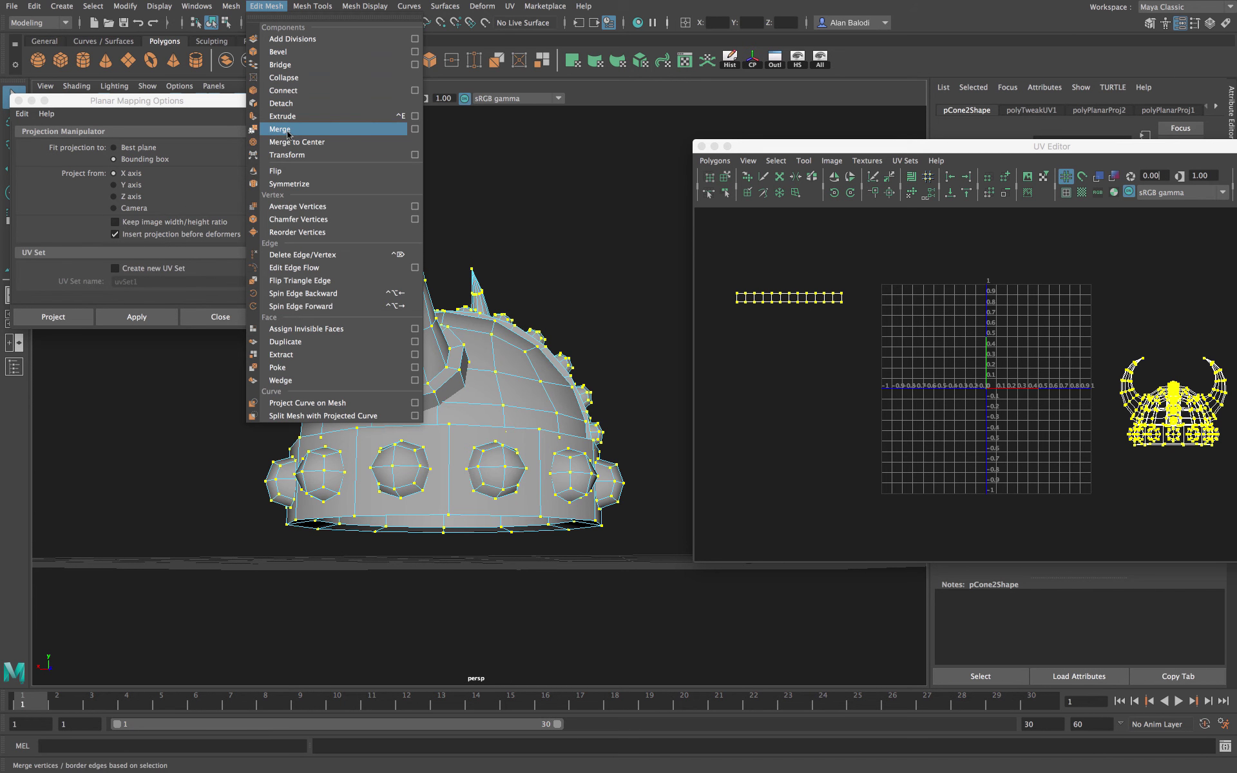
click(414, 132)
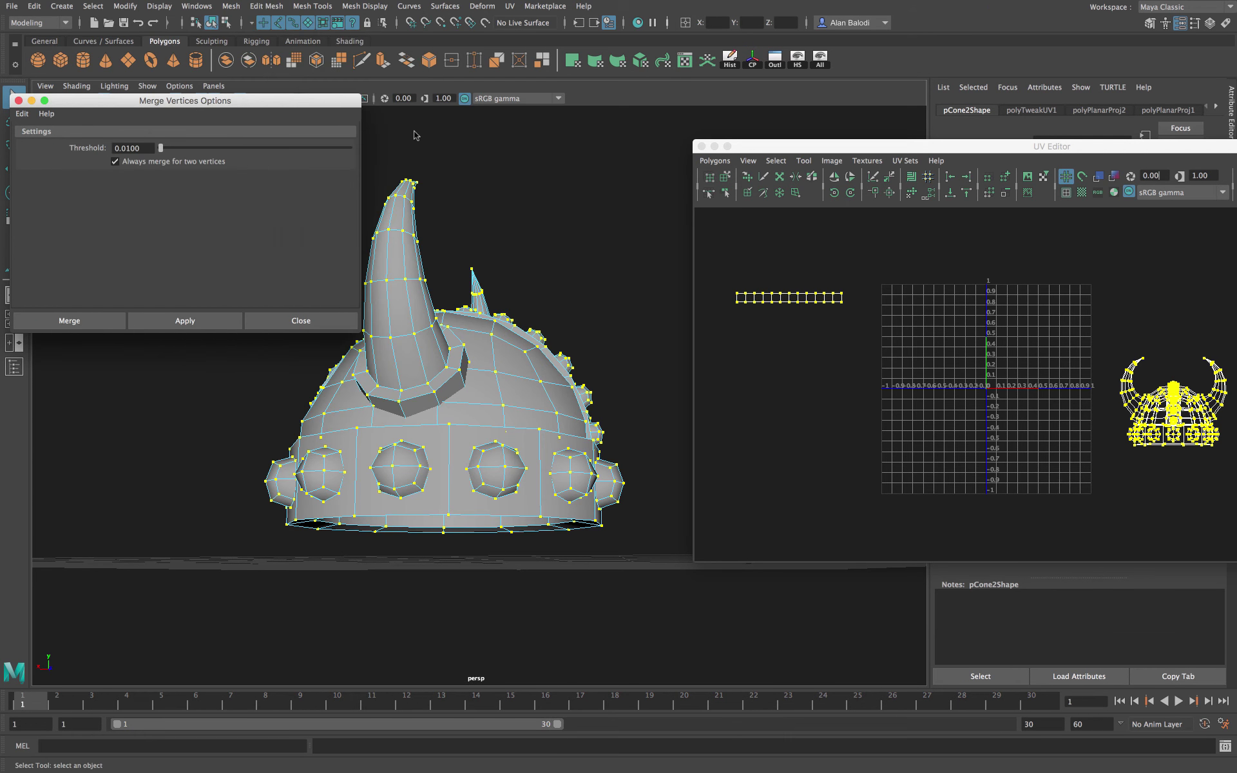
drag(312, 100, 372, 160)
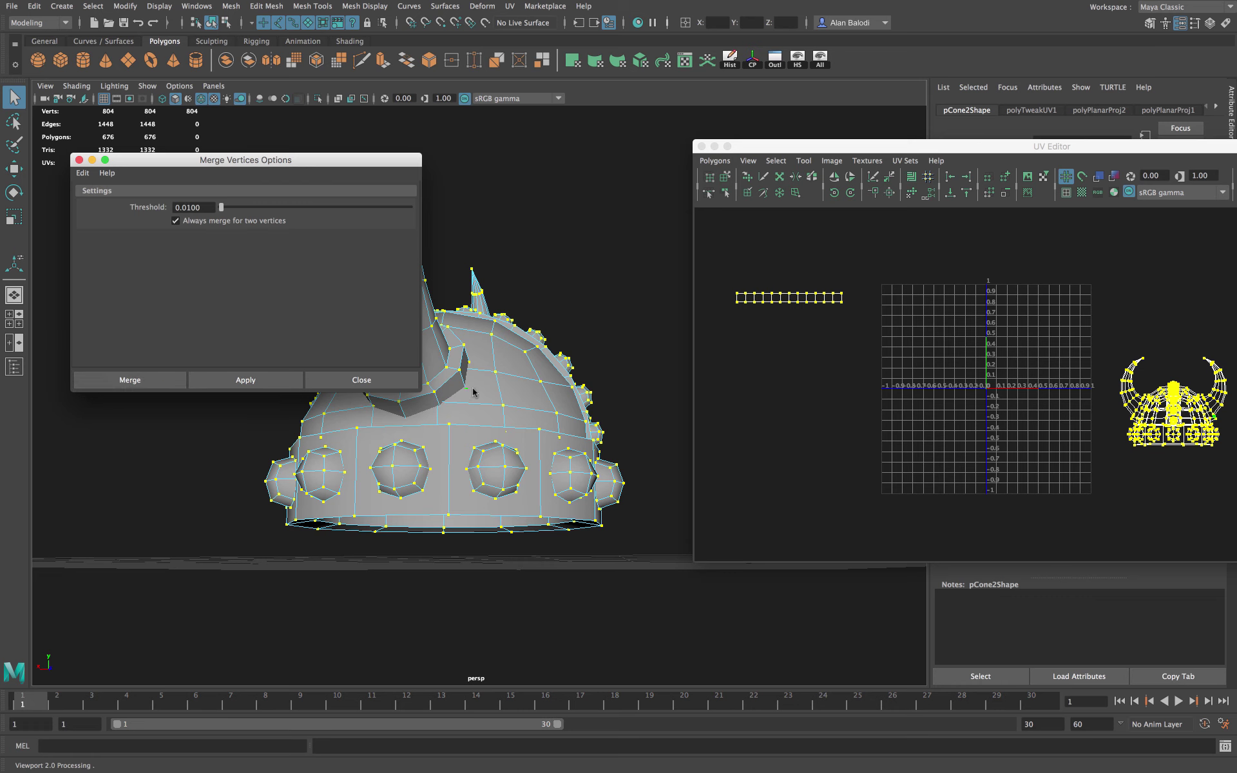
drag(332, 167, 303, 148)
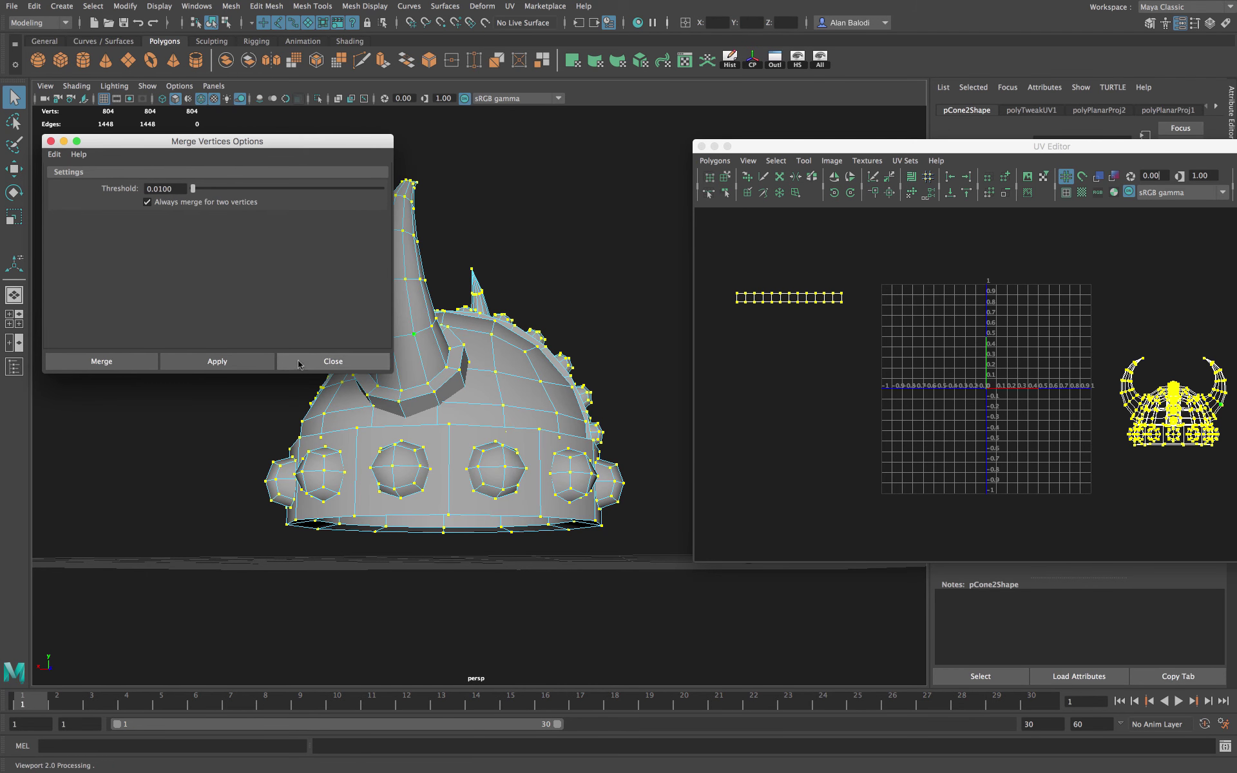
click(298, 365)
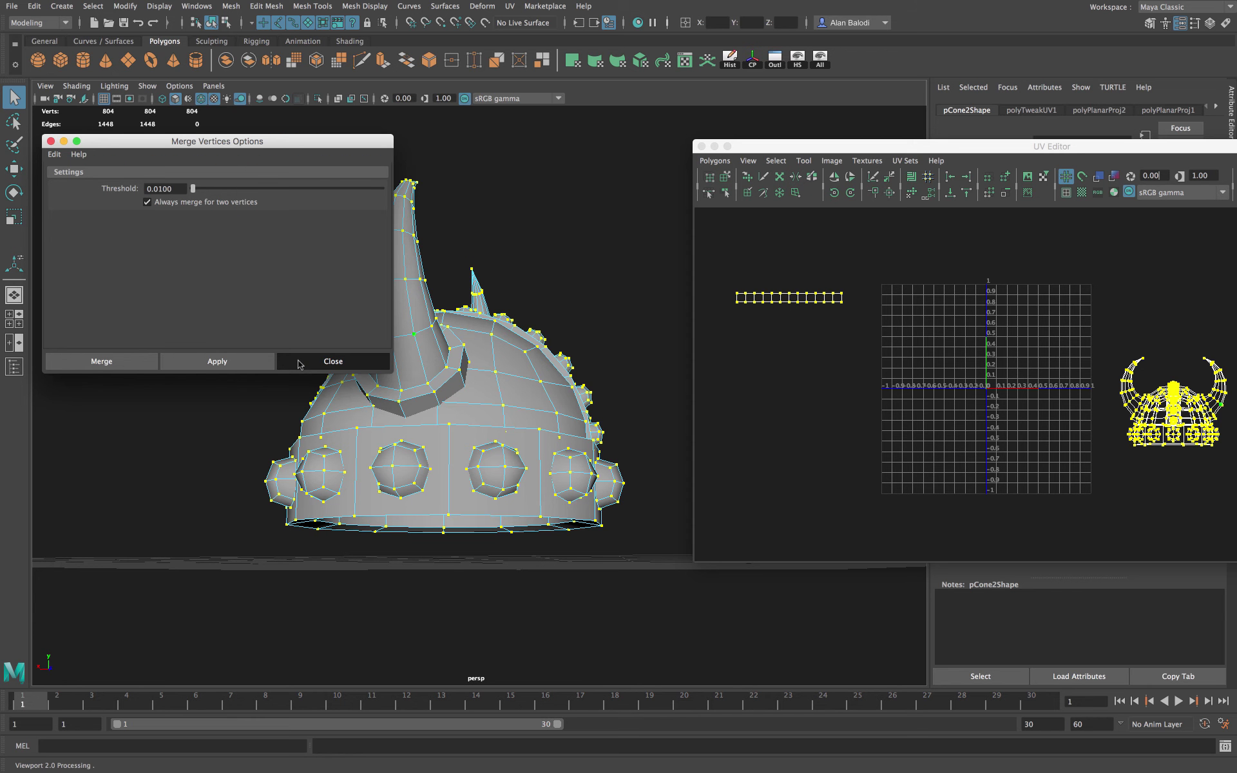
click(298, 363)
right_drag(524, 367, 583, 345)
click(613, 369)
alt+drag(612, 368, 661, 410)
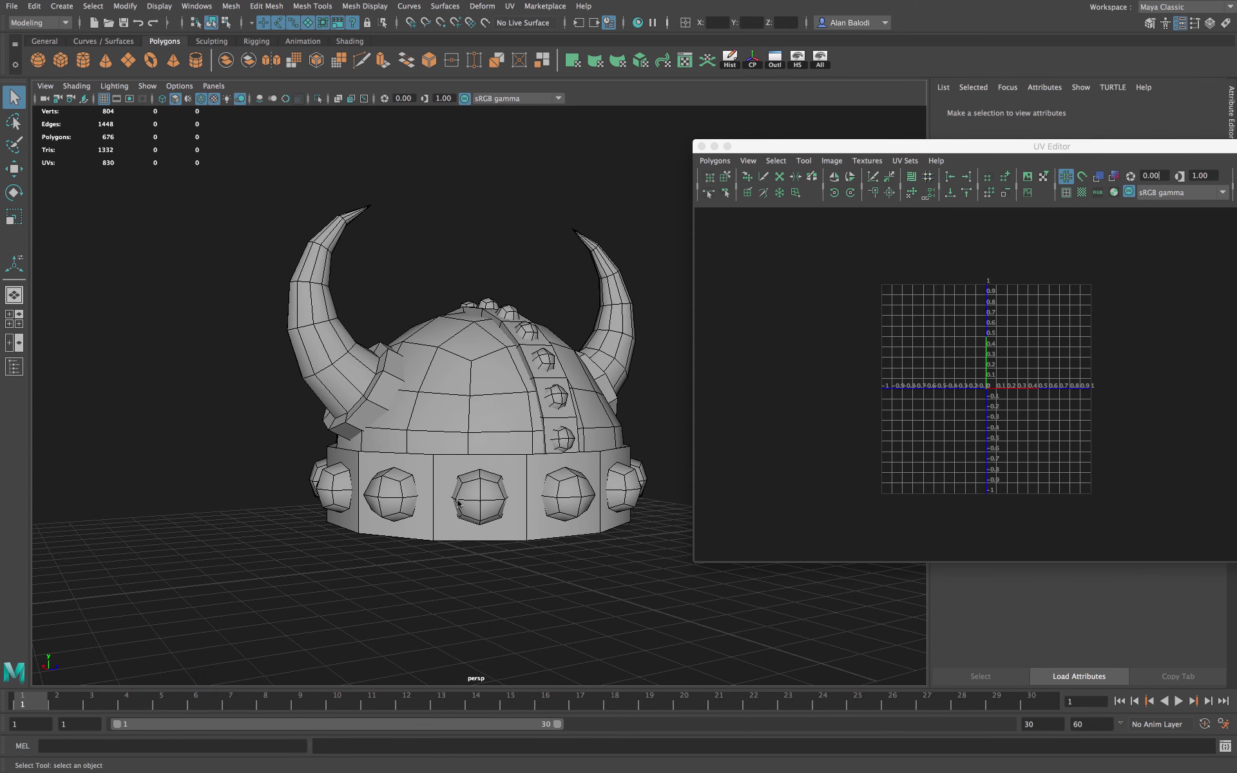
Select the complete ring of large outer faces around the helmet's rim band, leaving out the studs
click(619, 419)
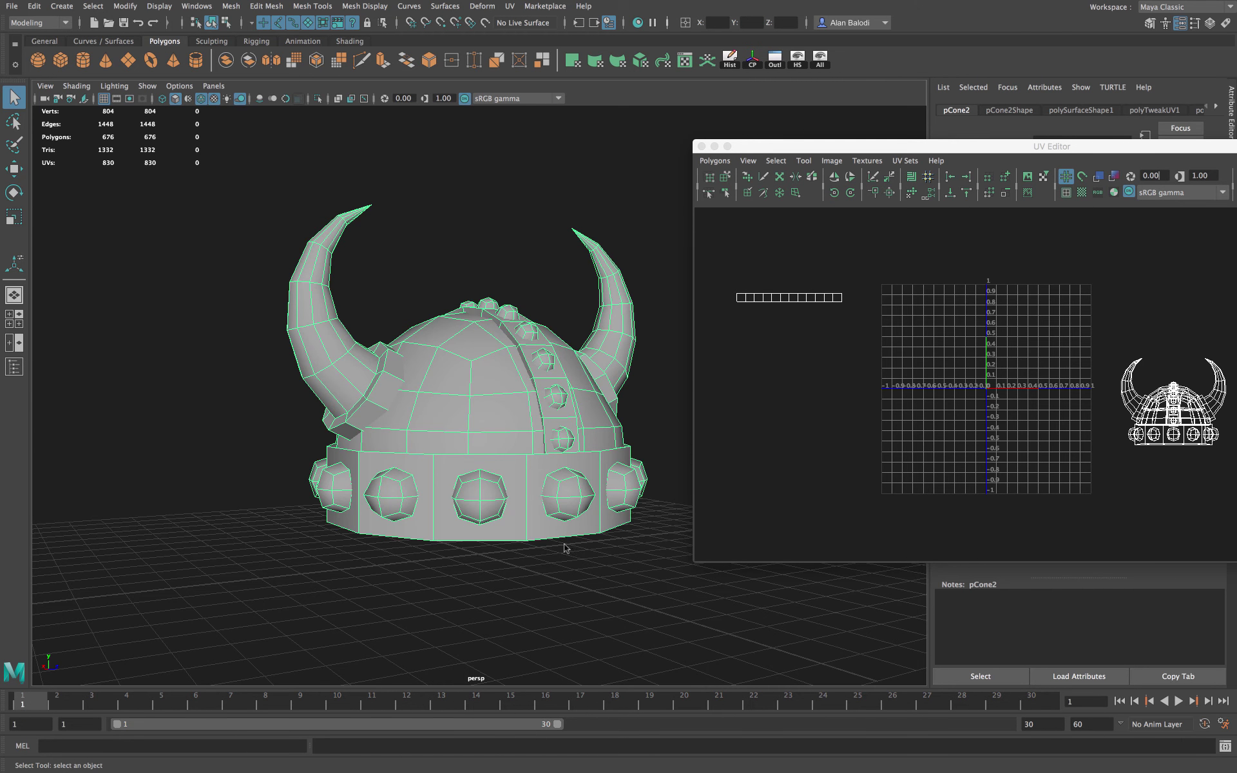
alt+drag(565, 549, 554, 405)
right_drag(554, 405, 553, 441)
click(528, 437)
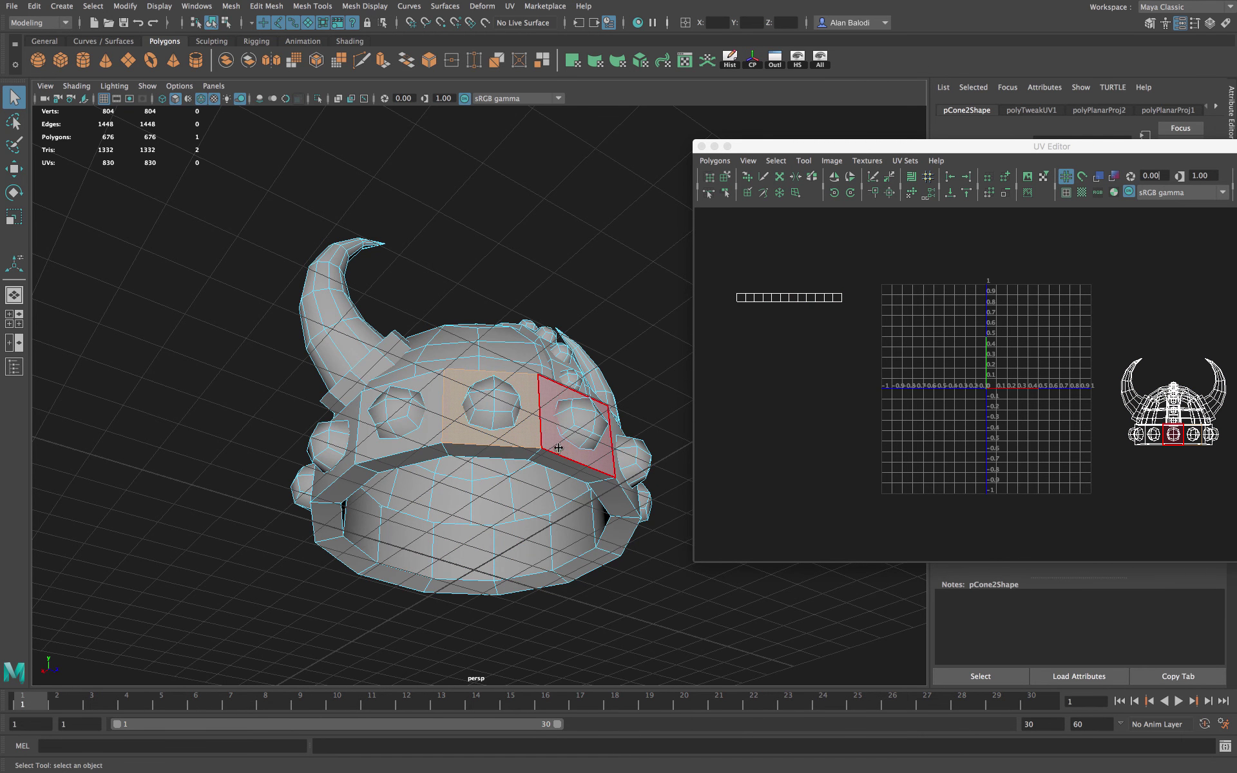
shift+click(558, 447)
shift+click(371, 460)
shift+click(349, 464)
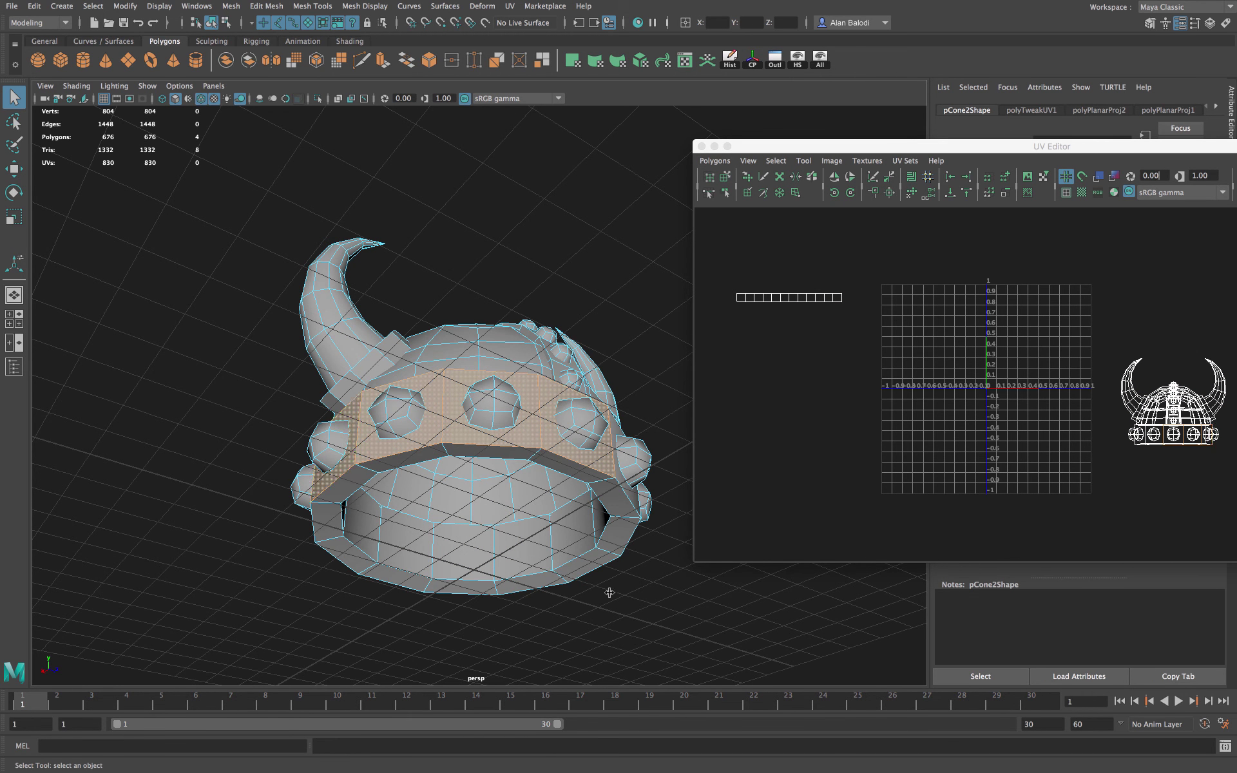
alt+drag(640, 605, 567, 621)
shift+click(583, 457)
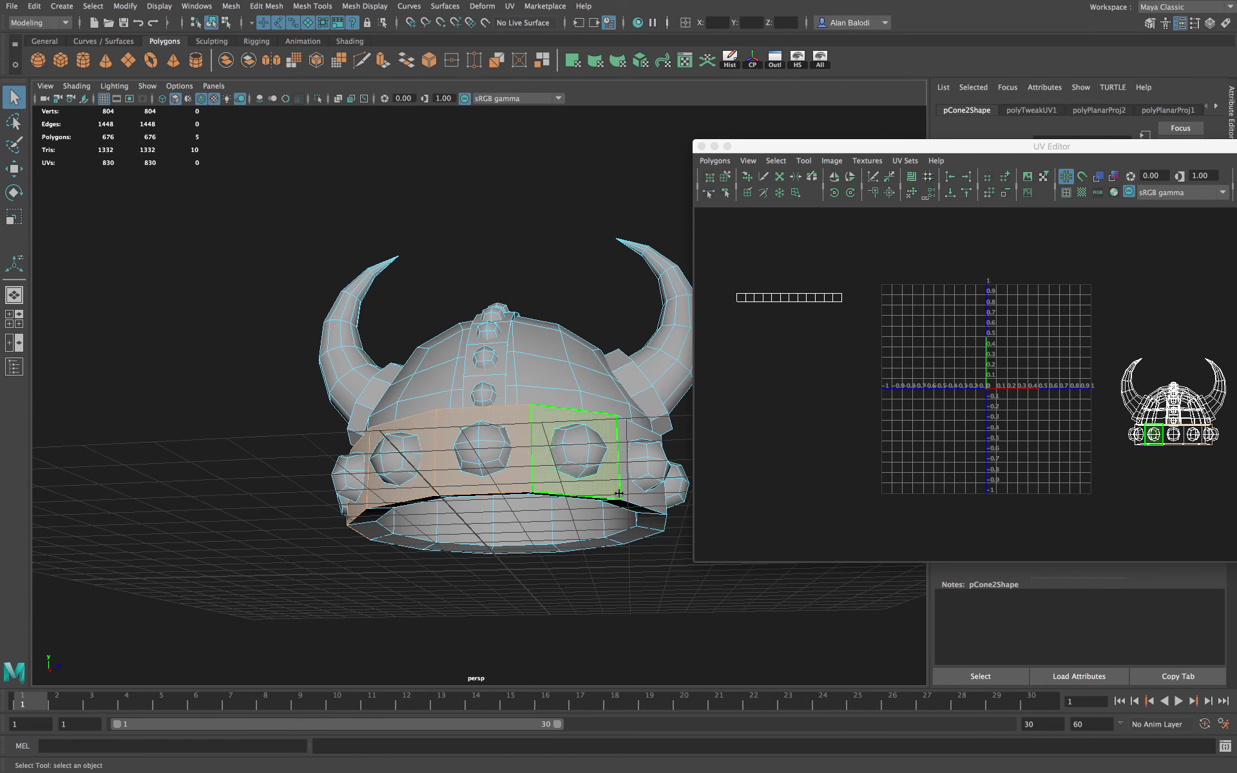
shift+click(635, 494)
alt+drag(622, 583, 618, 574)
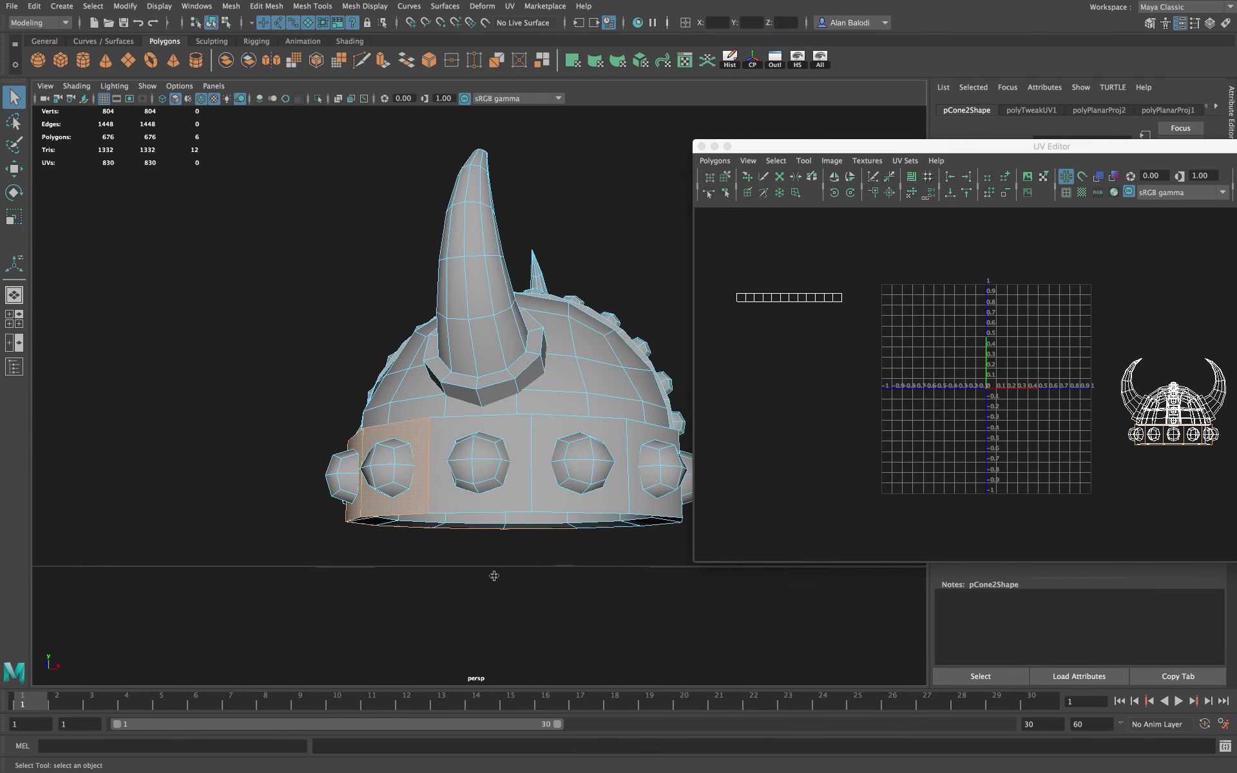
shift+click(484, 499)
shift+click(544, 497)
alt+drag(544, 496, 642, 628)
shift+click(546, 532)
shift+click(588, 527)
shift+click(525, 524)
shift+click(564, 528)
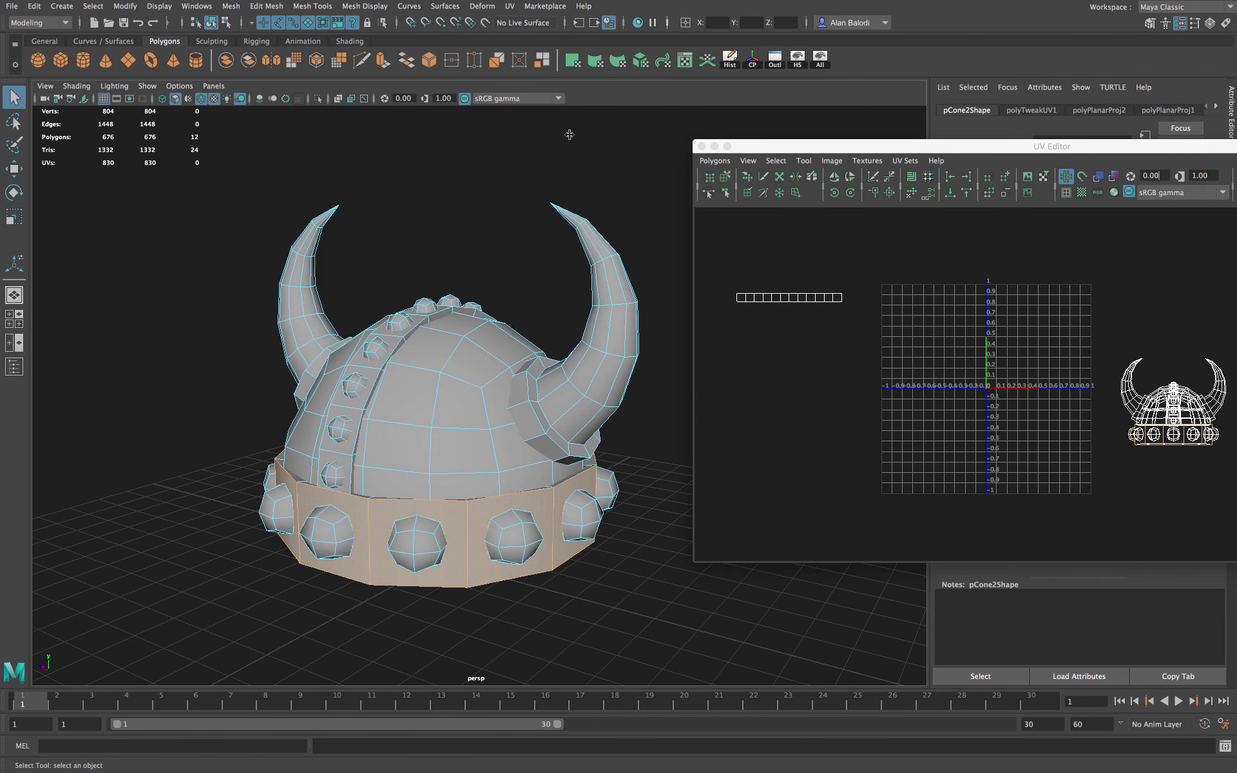
Unwrap the outer rim band with an X-axis planar projection and Unfold, placing its strip just below the inner band's strip
click(509, 7)
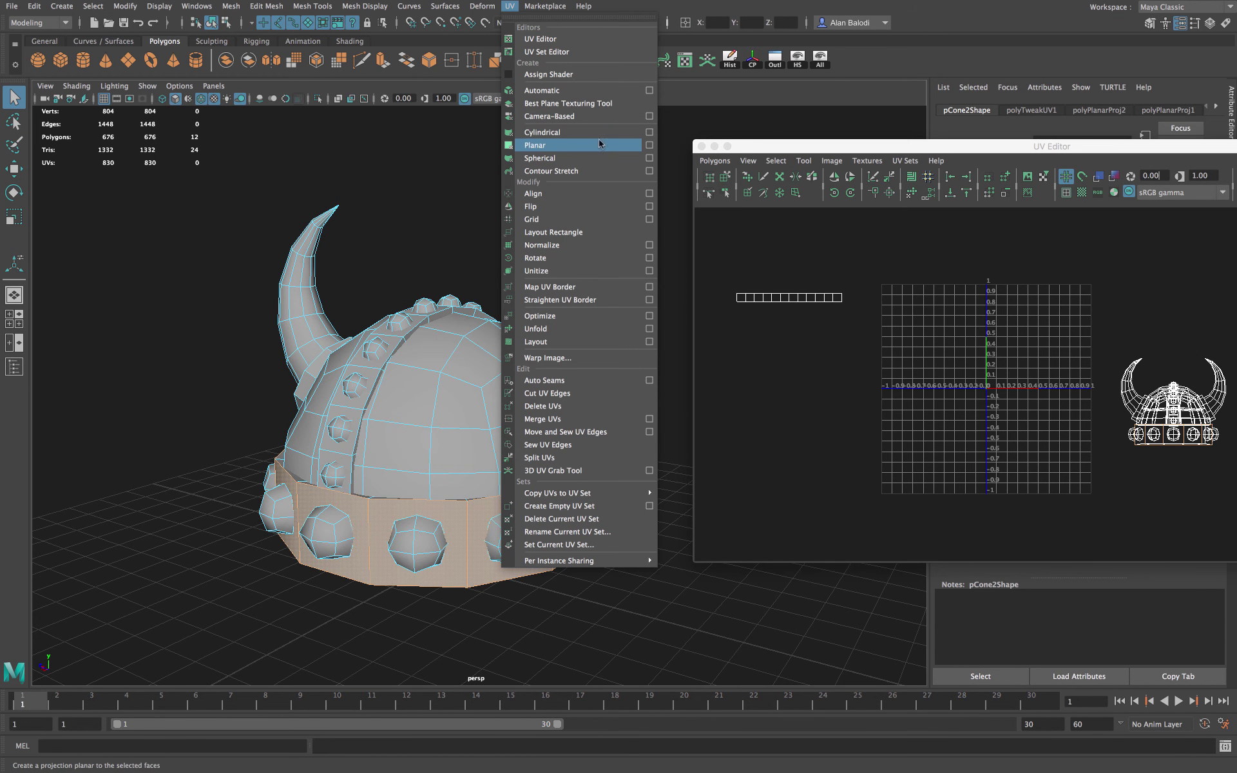
click(648, 145)
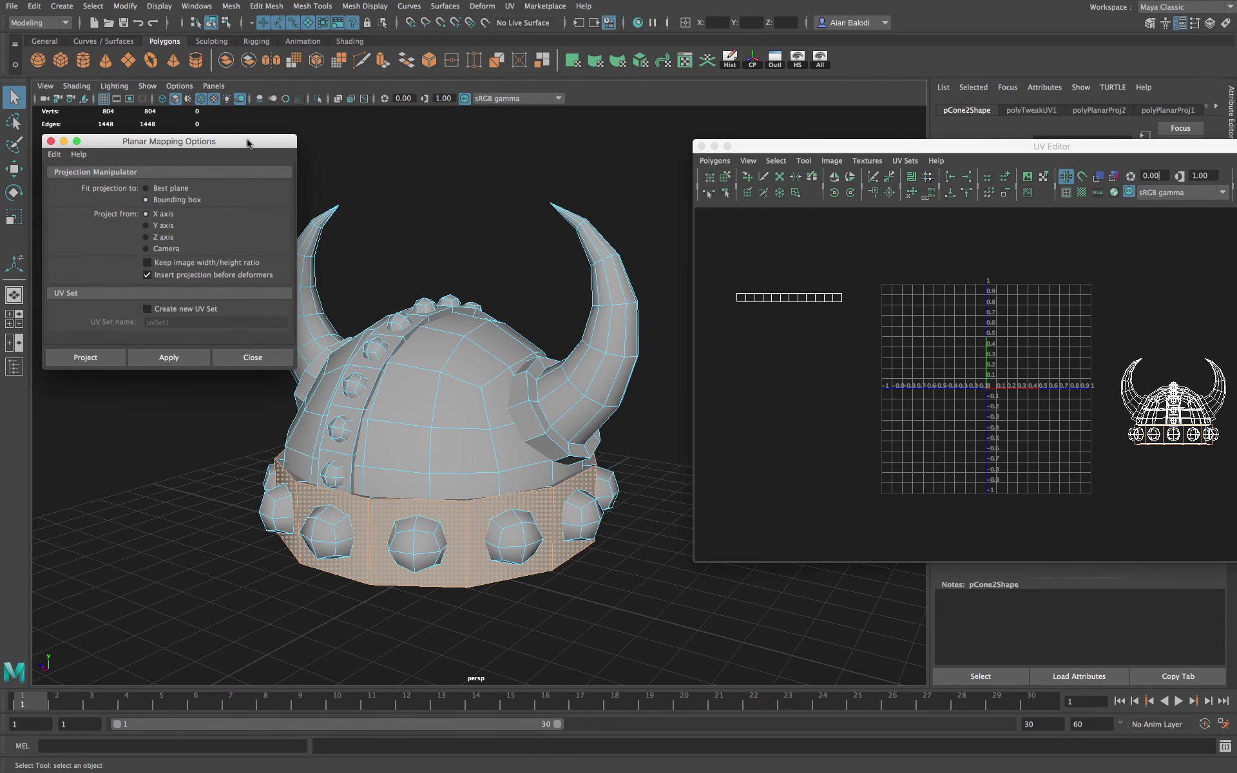
drag(248, 142, 240, 76)
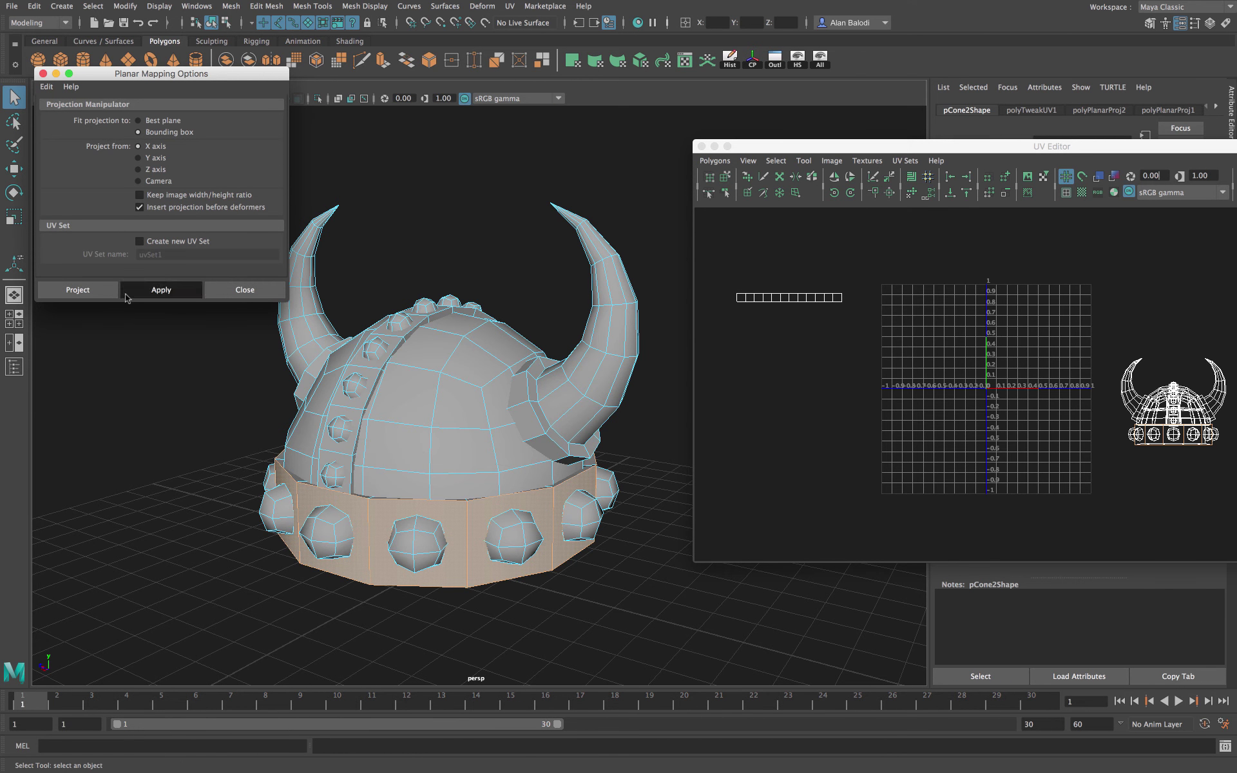
click(161, 289)
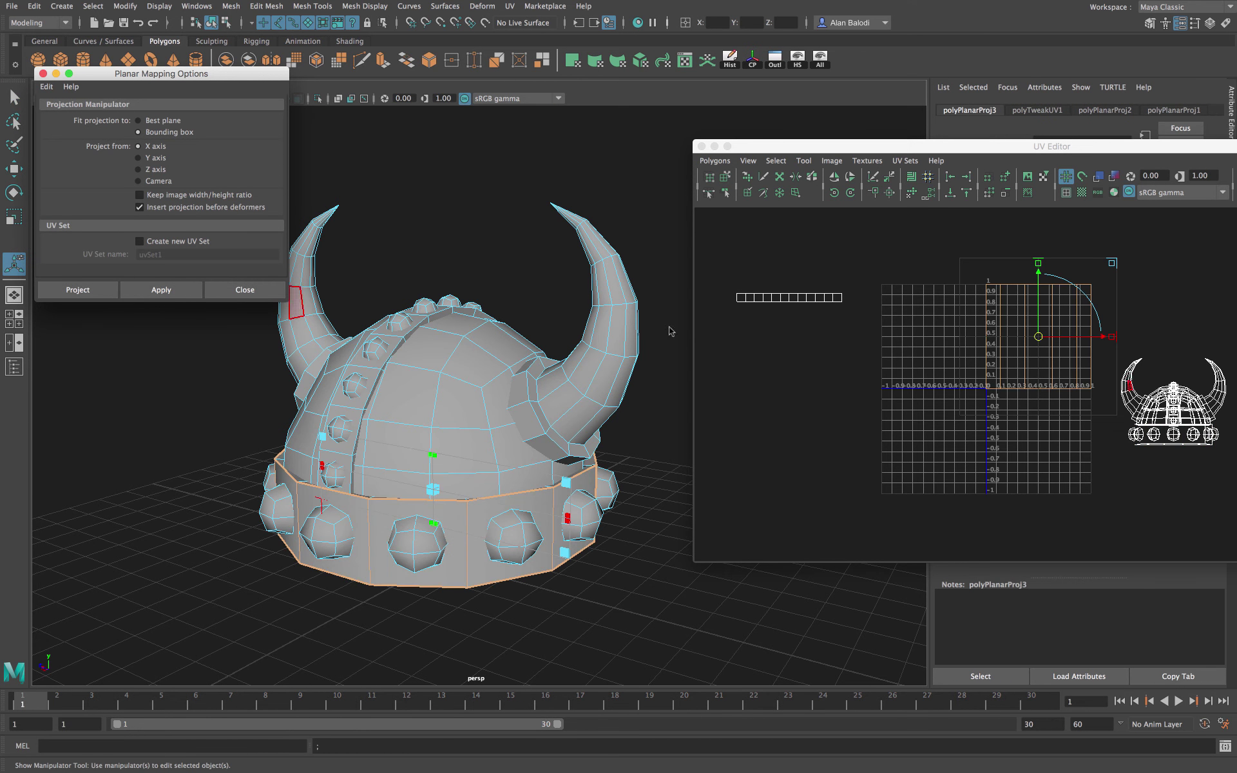
click(911, 192)
drag(1043, 339, 790, 268)
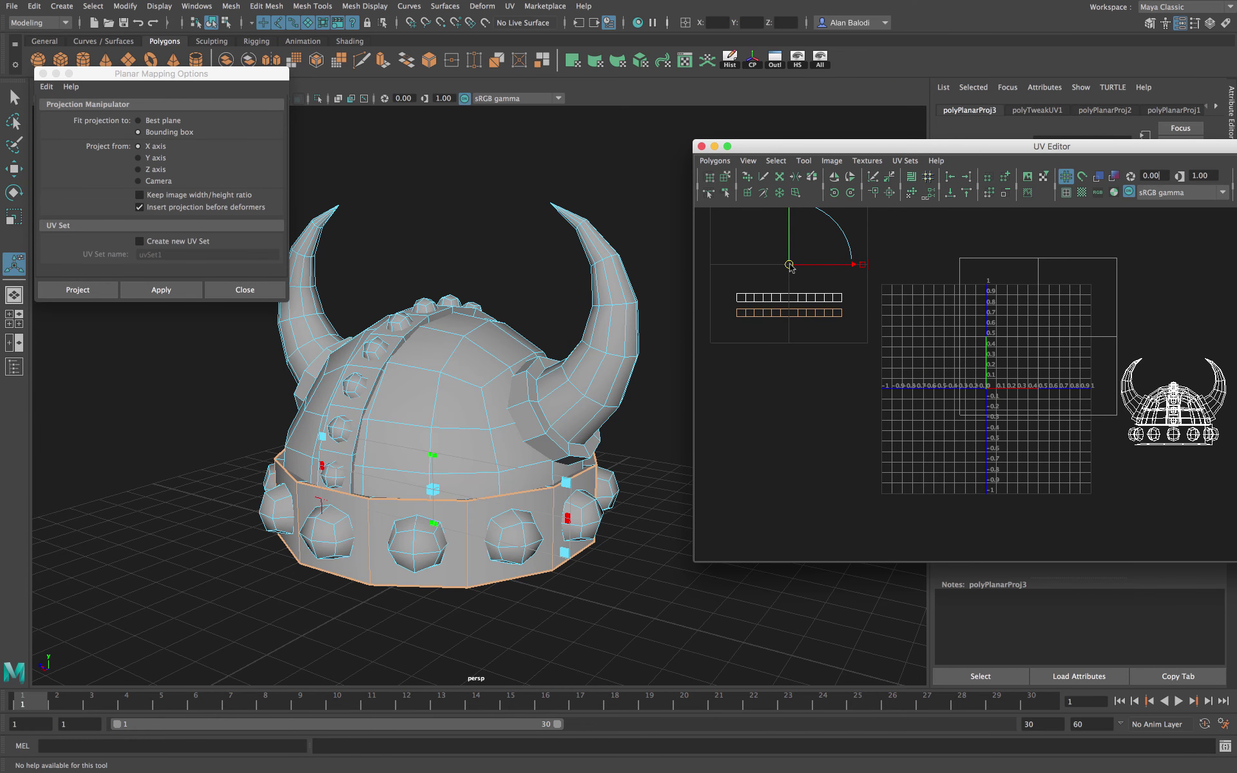
Select the rim band's narrow upper and lower edge faces and planar-map them from the Y axis
alt+drag(580, 541, 370, 543)
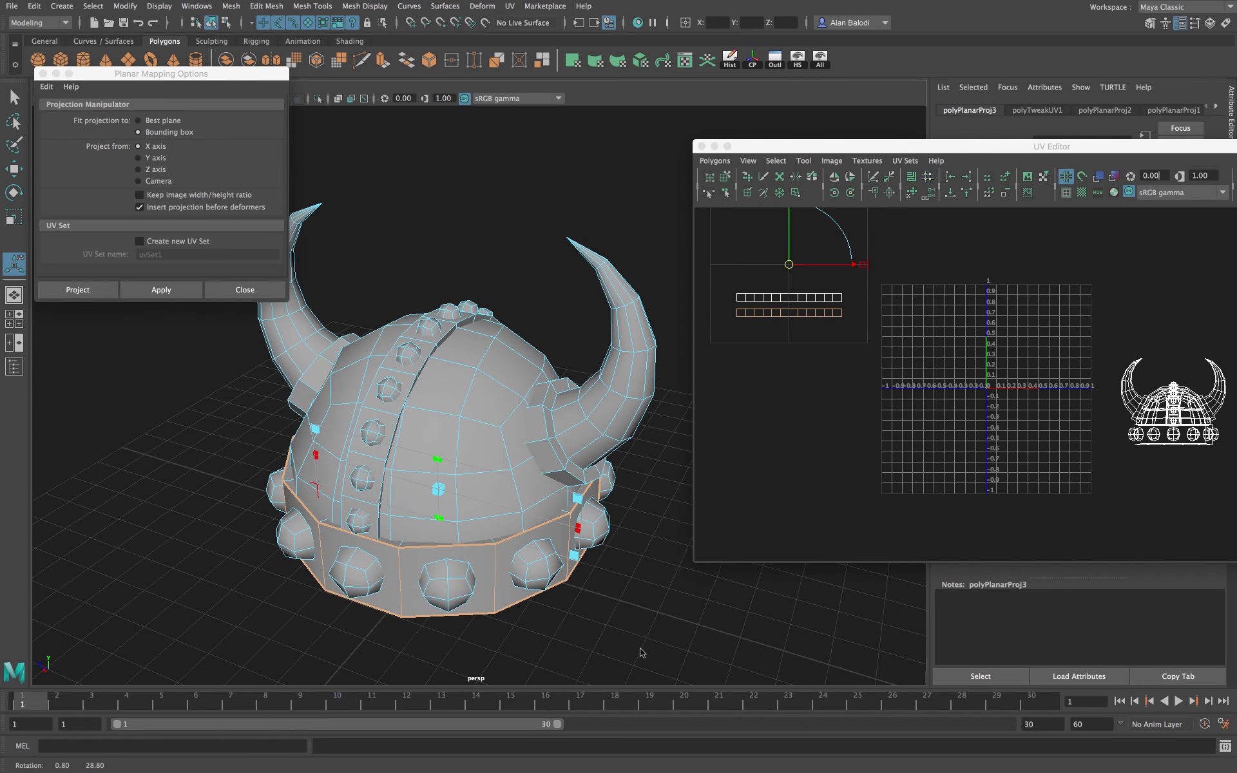
click(395, 543)
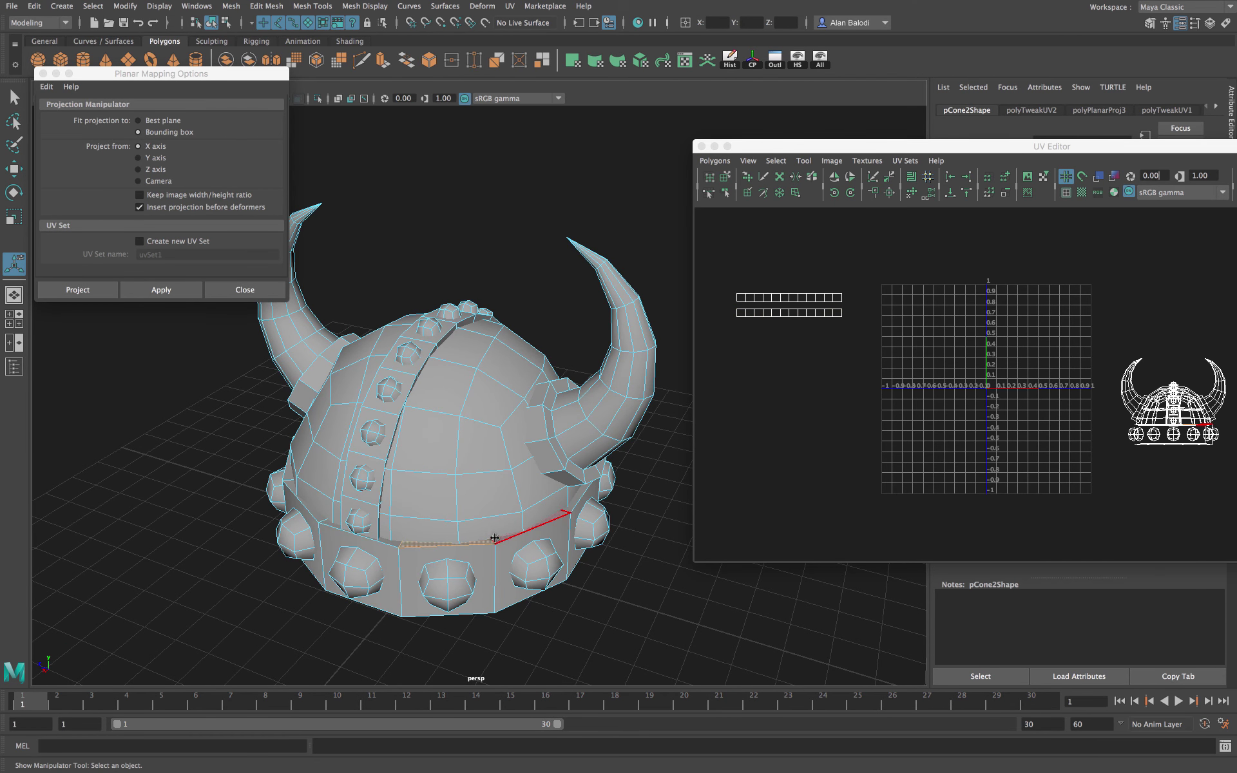
alt+drag(634, 595, 660, 613)
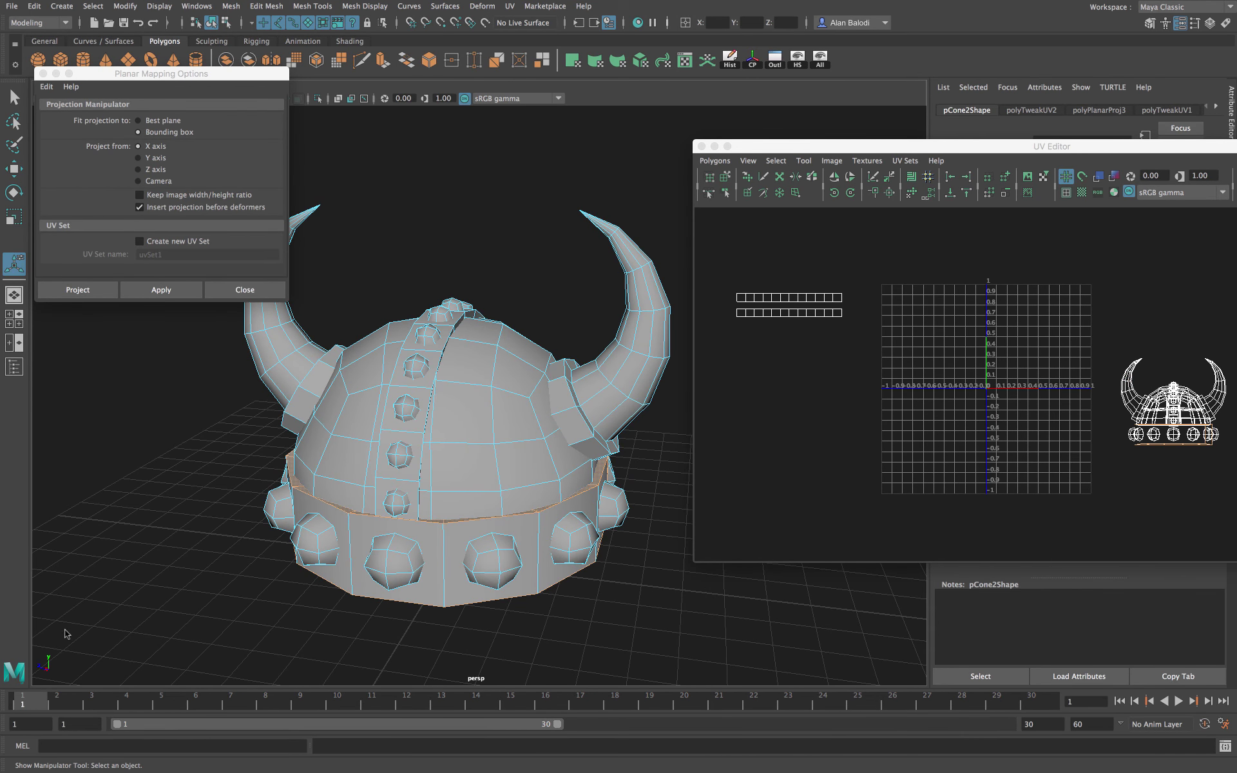
click(153, 158)
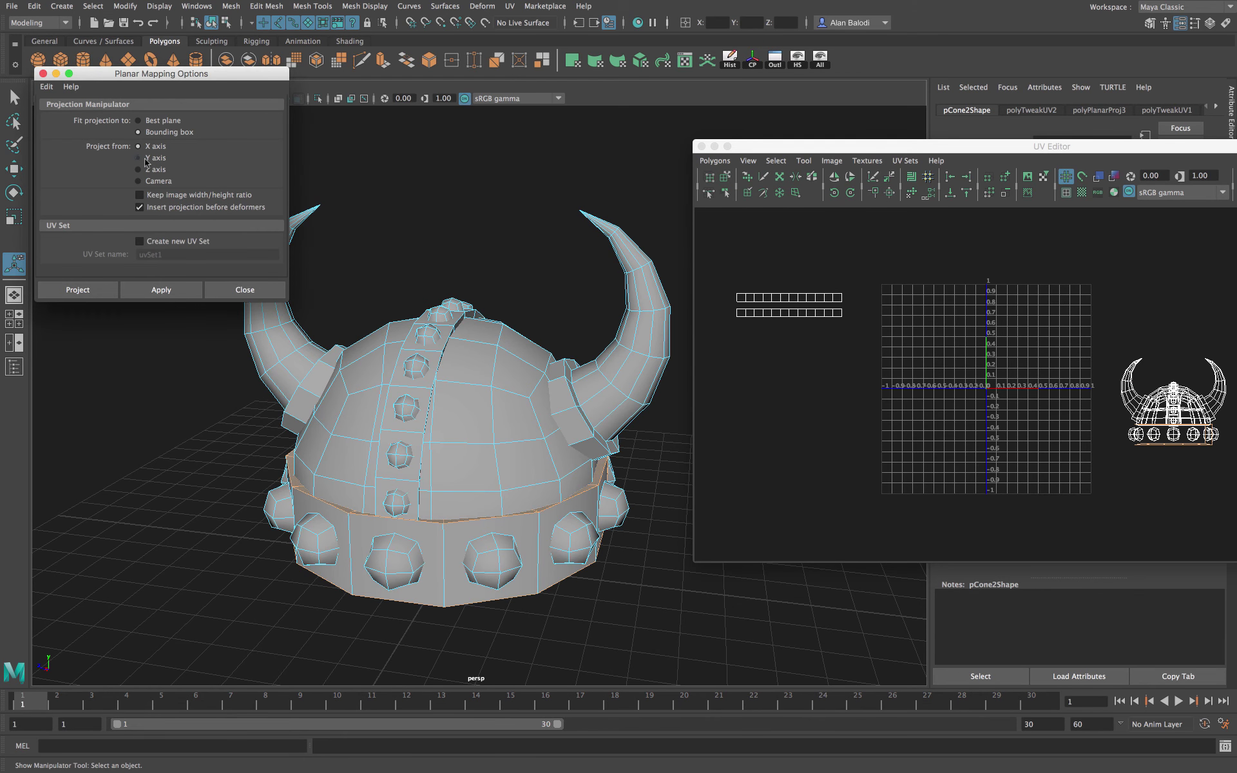
click(162, 289)
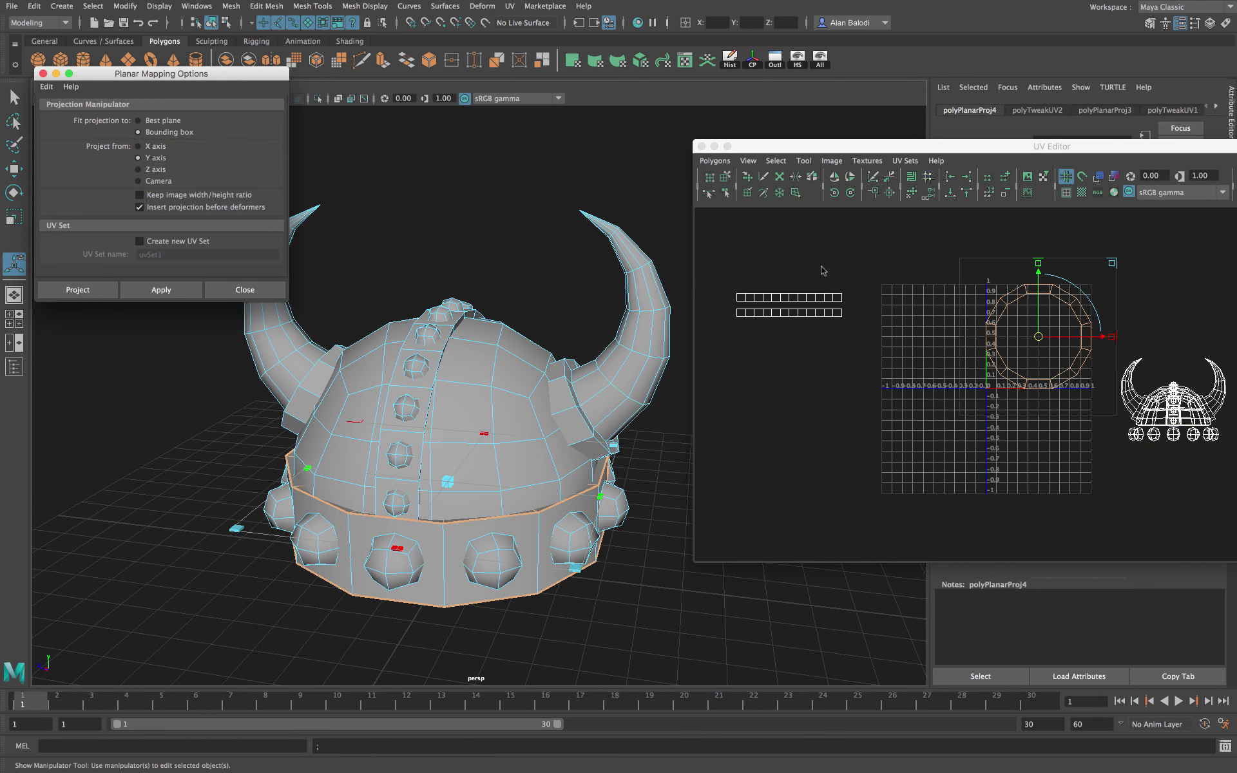
Move the ring-shaped rim edge UVs outside the UV grid, below the two strips
drag(1034, 341, 796, 350)
alt+middle_drag(781, 464, 781, 477)
alt+drag(605, 594, 529, 422)
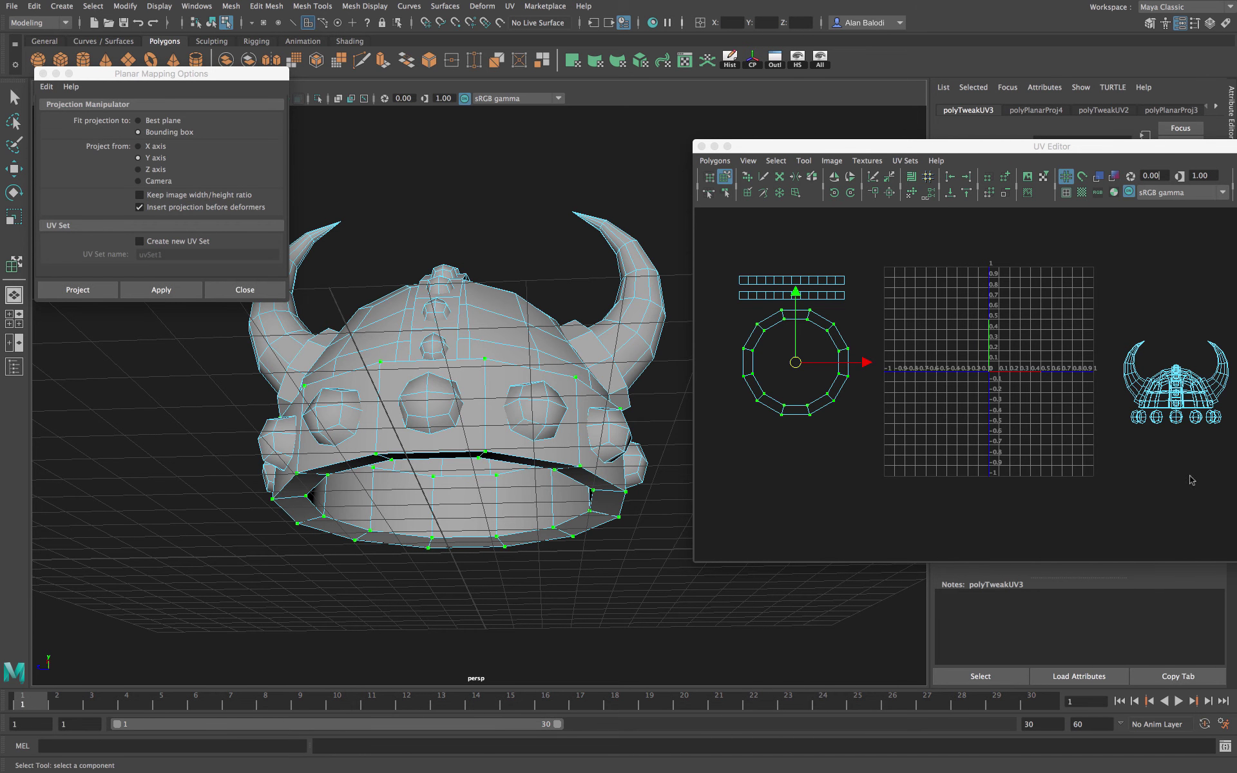
Unfold the UVs of all the rim band's studs and move them outside the UV grid, below the ring-shaped shell
drag(1103, 151, 917, 139)
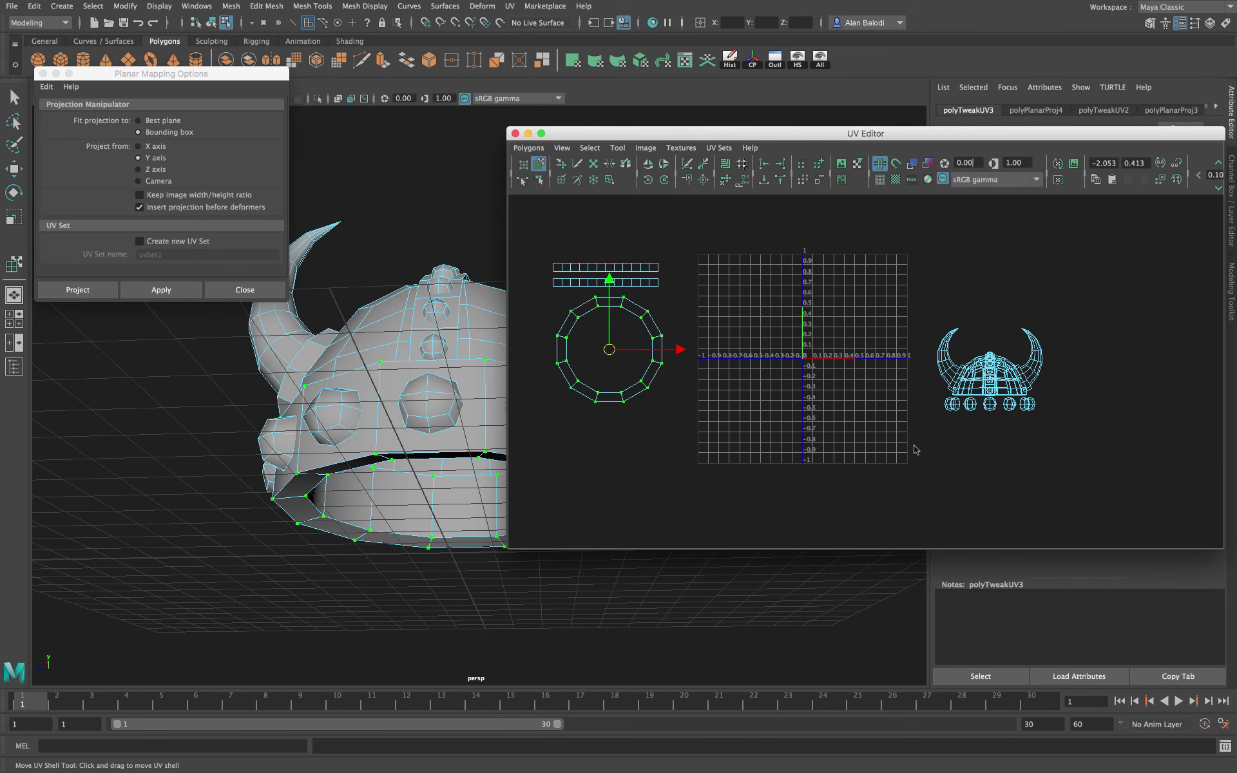
drag(1066, 401, 1065, 402)
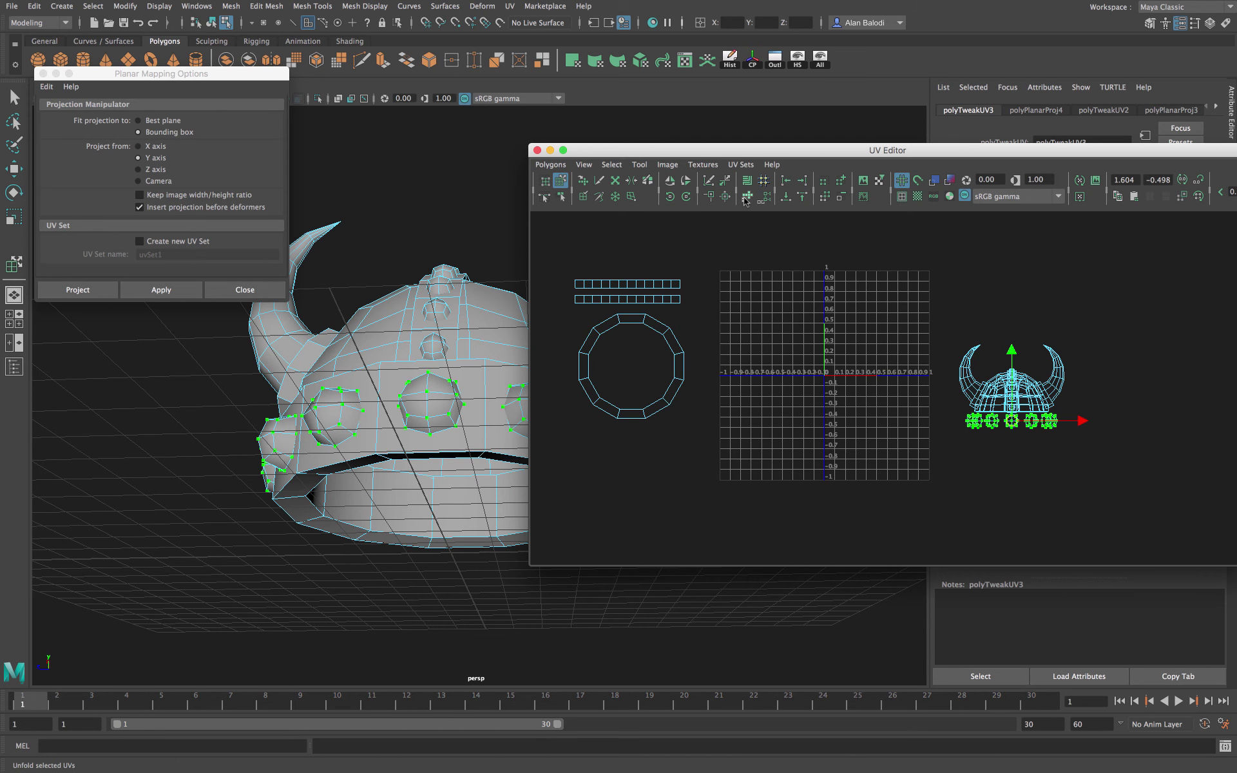
click(746, 197)
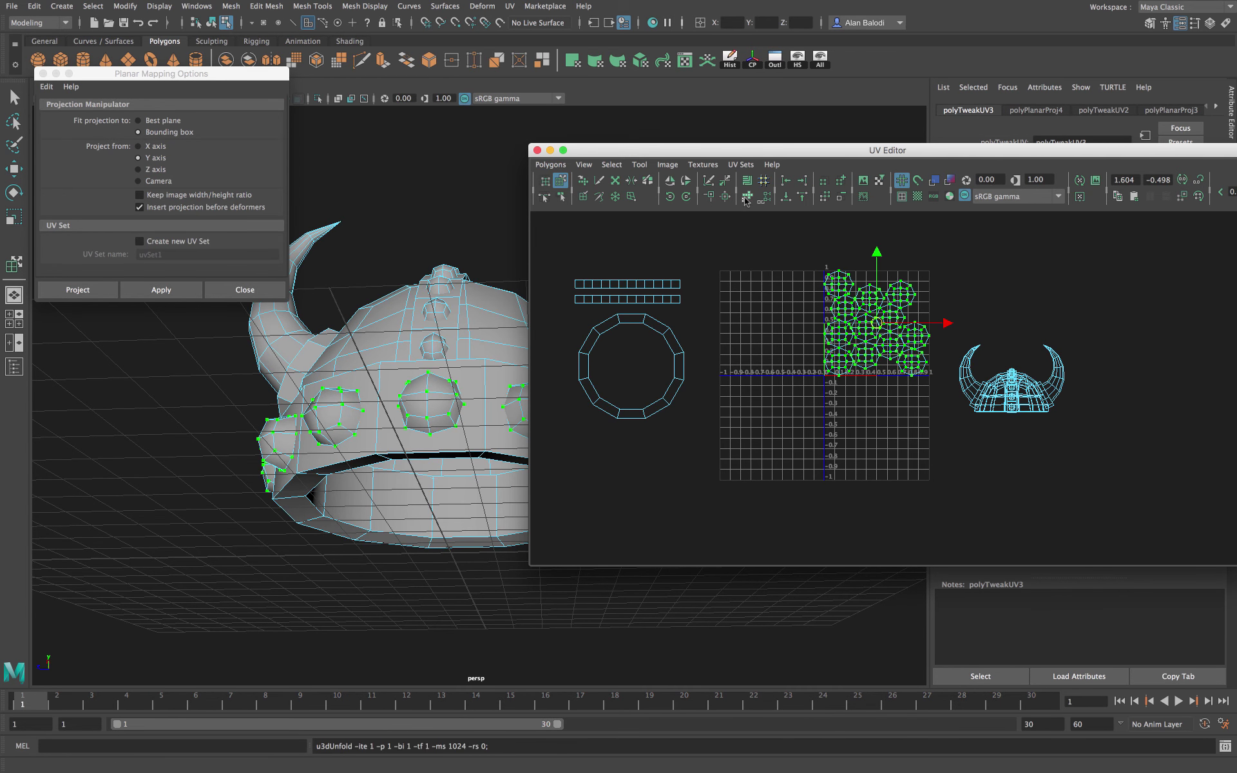
drag(880, 329, 615, 474)
click(617, 456)
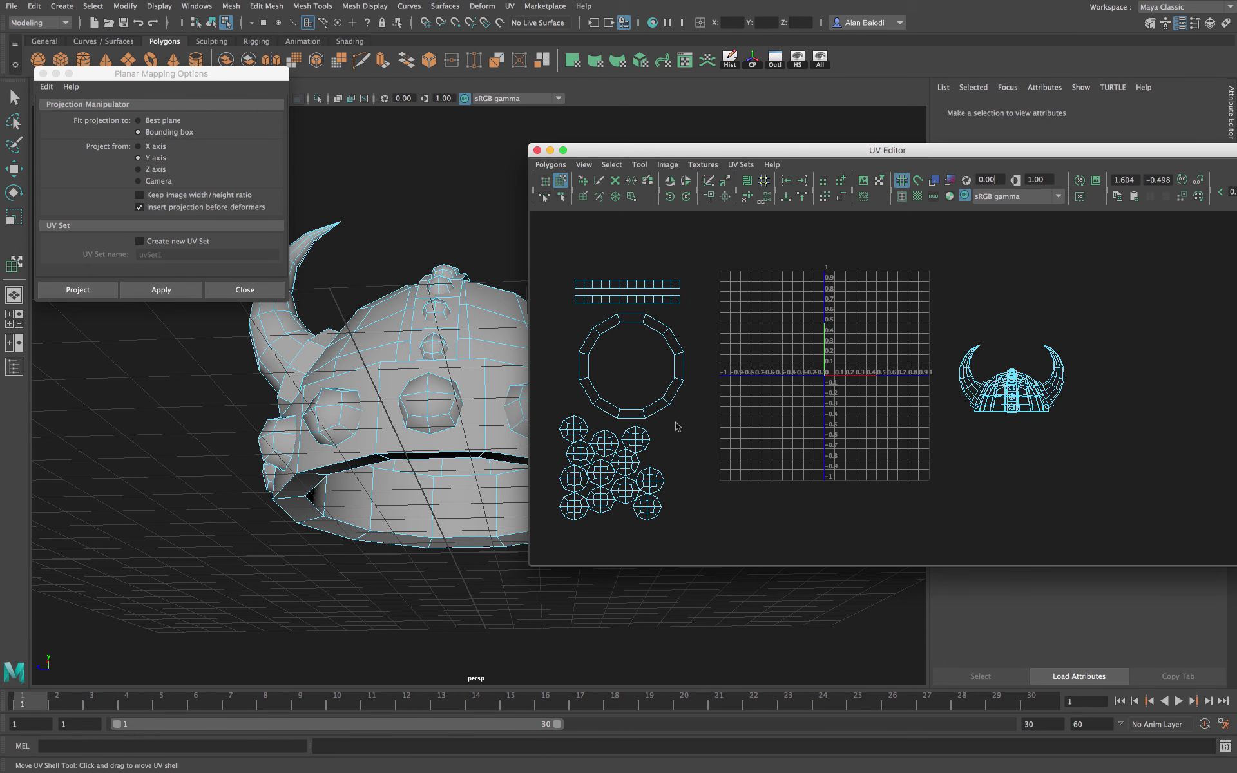
drag(788, 151, 799, 155)
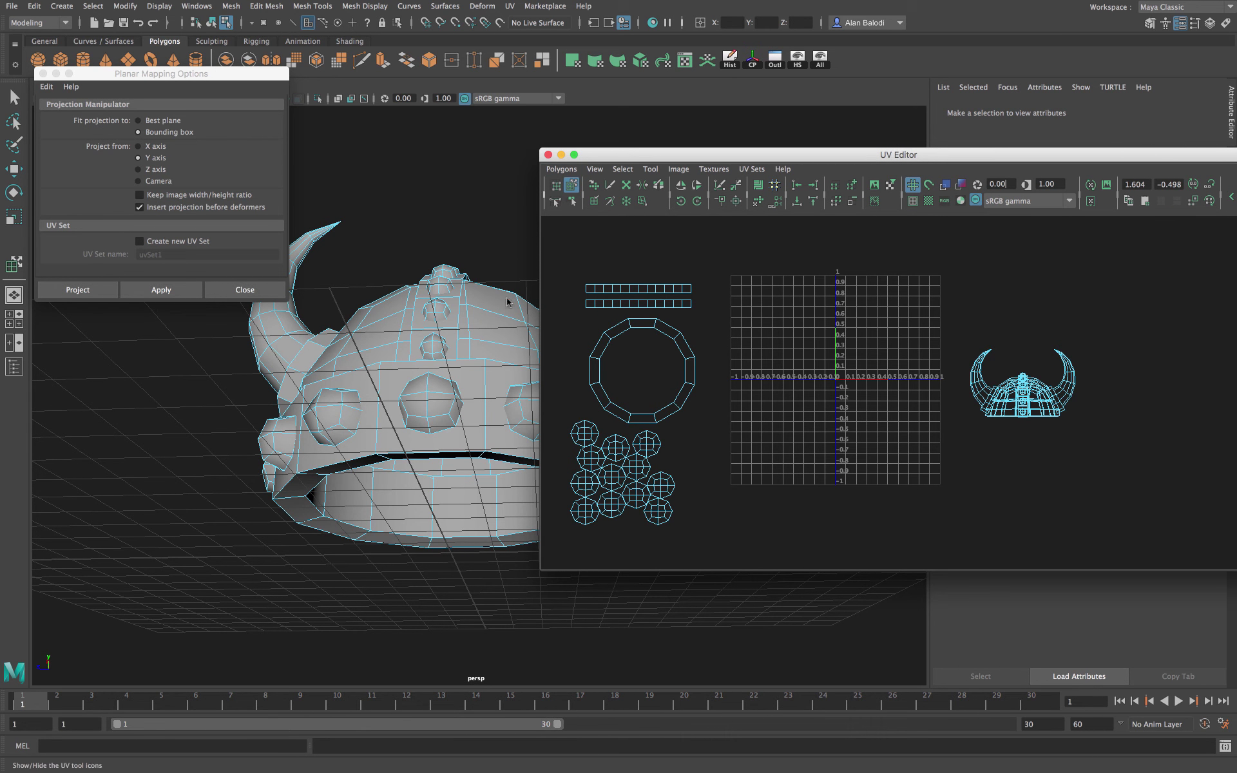
Select all faces of the helmet's dome, without the horns, studs and bands, and isolate them in the viewport
right_drag(495, 322, 493, 351)
click(463, 390)
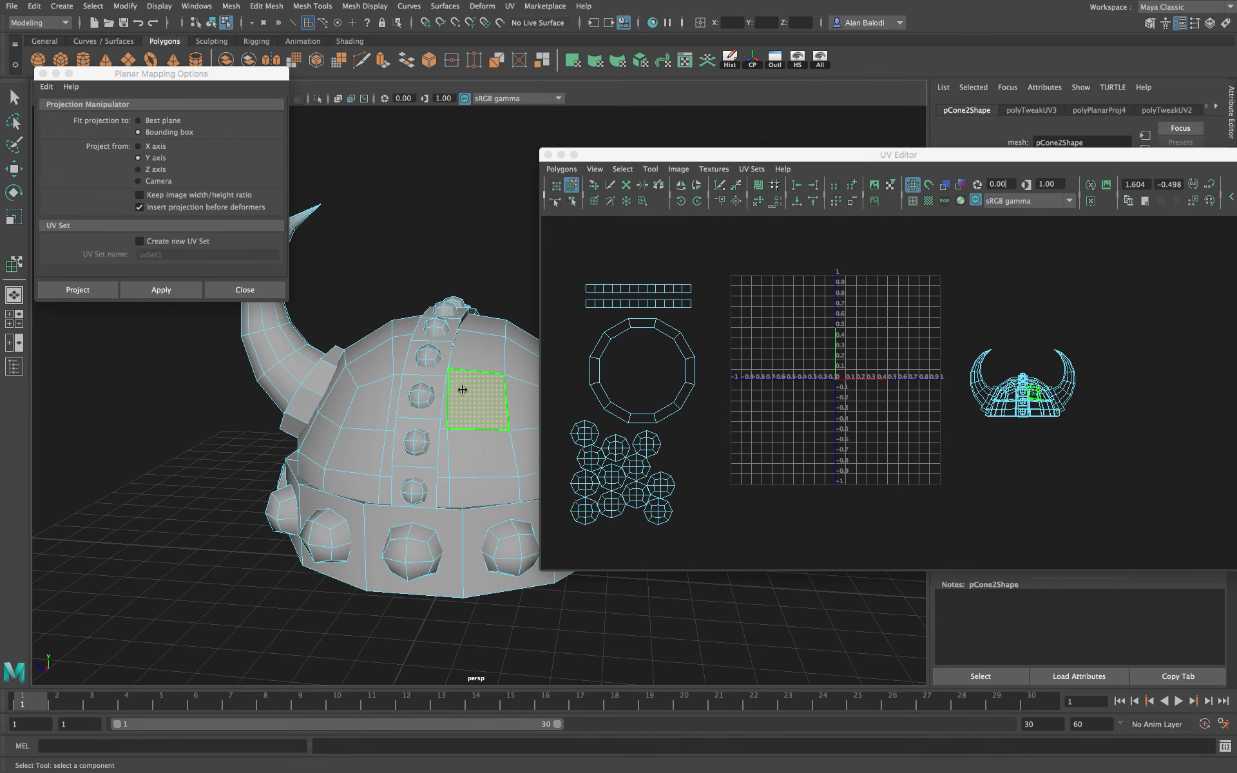
drag(585, 155, 701, 155)
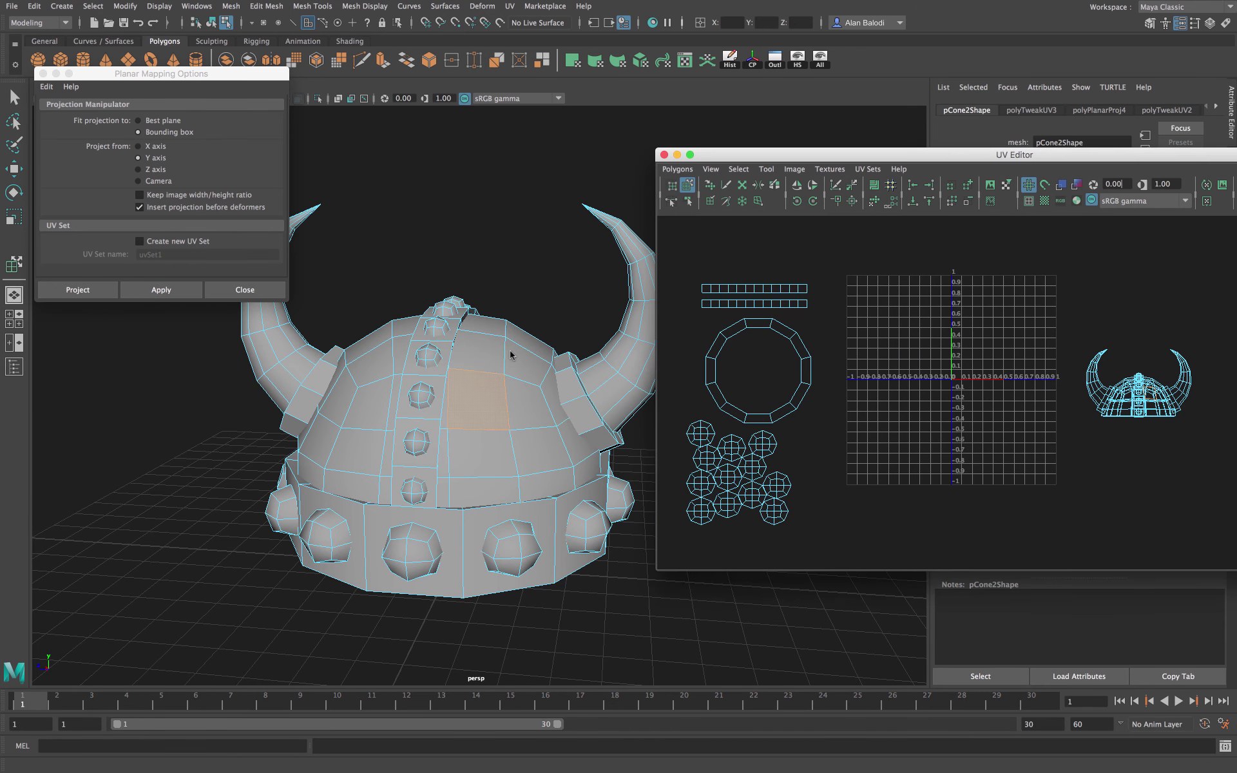
click(491, 399)
double_click(484, 406)
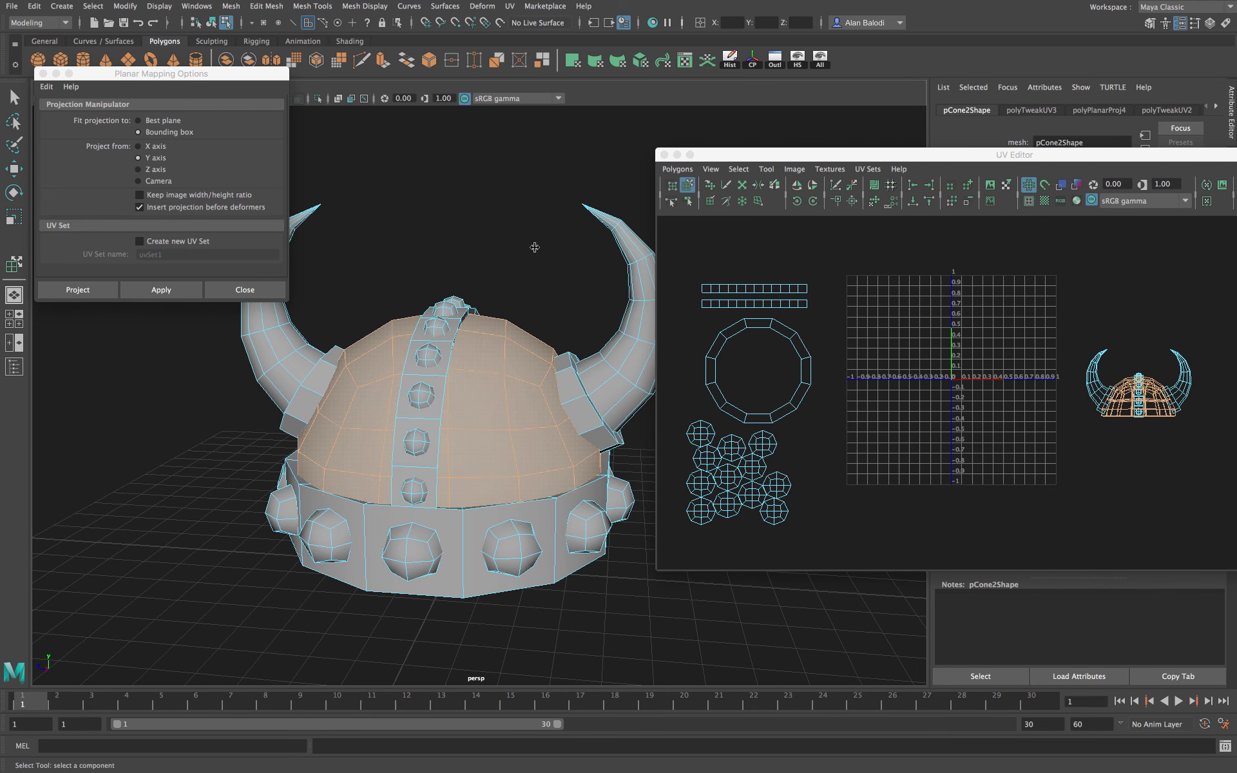
mouse_move(536, 248)
alt+mouse_down()
mouse_move(536, 205)
mouse_move(505, 181)
mouse_move(567, 234)
mouse_move(573, 264)
mouse_move(538, 257)
mouse_move(533, 210)
mouse_move(525, 233)
mouse_move(514, 228)
mouse_move(542, 245)
mouse_move(476, 276)
mouse_move(527, 214)
mouse_move(548, 232)
mouse_move(528, 283)
mouse_move(514, 221)
mouse_move(527, 239)
alt+mouse_up()
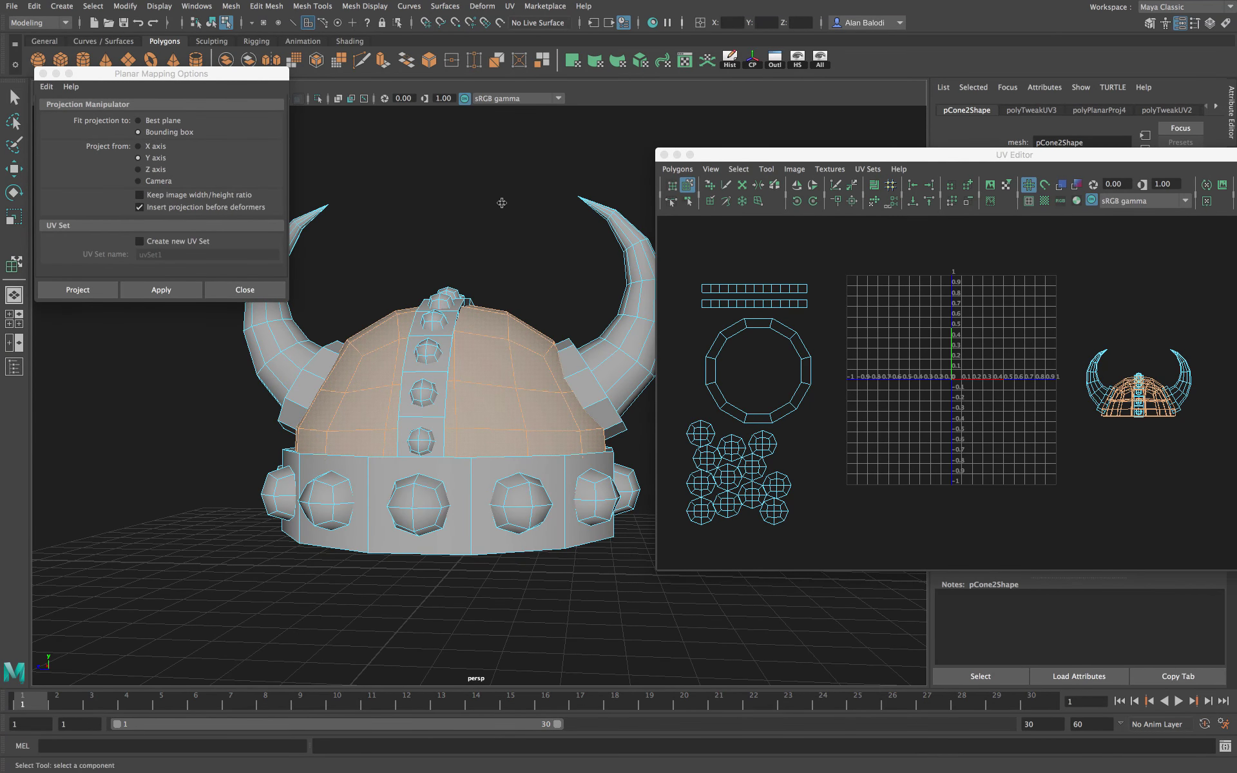
drag(273, 78, 148, 168)
mouse_move(471, 232)
alt+mouse_down()
mouse_move(477, 271)
mouse_move(468, 243)
alt+mouse_up()
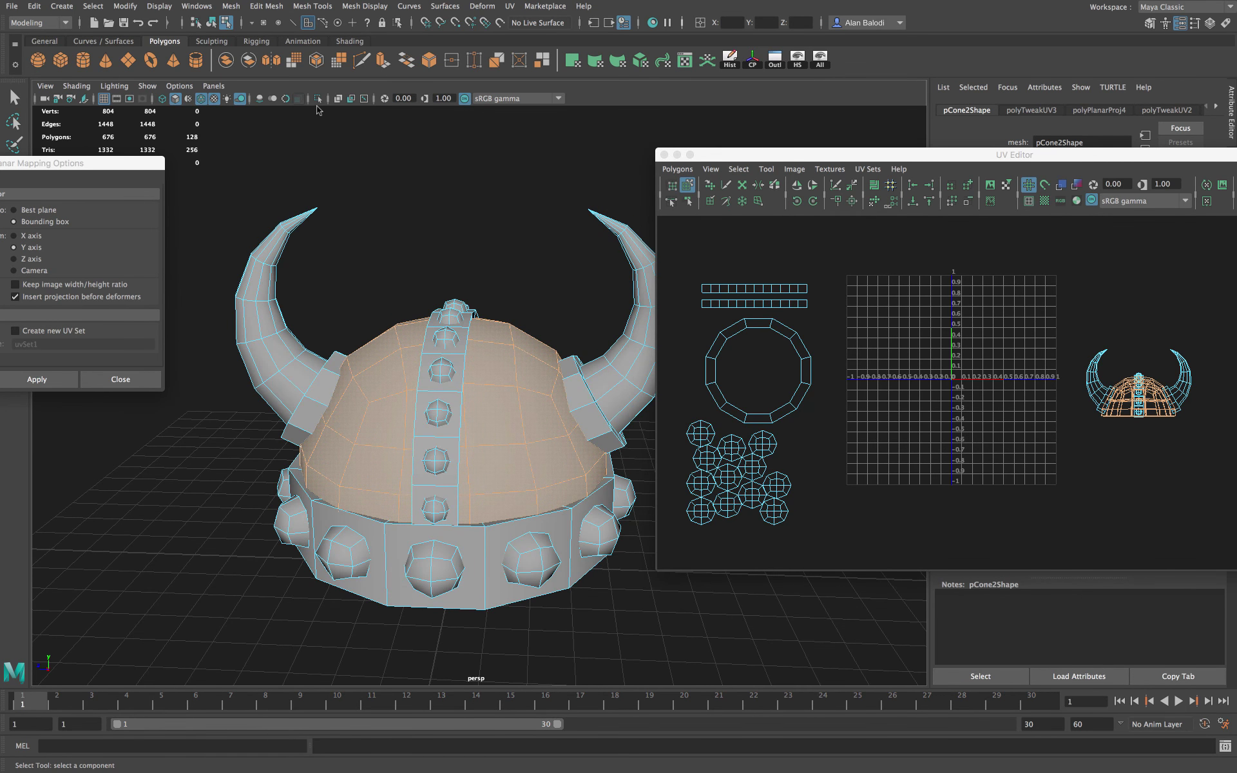
click(317, 98)
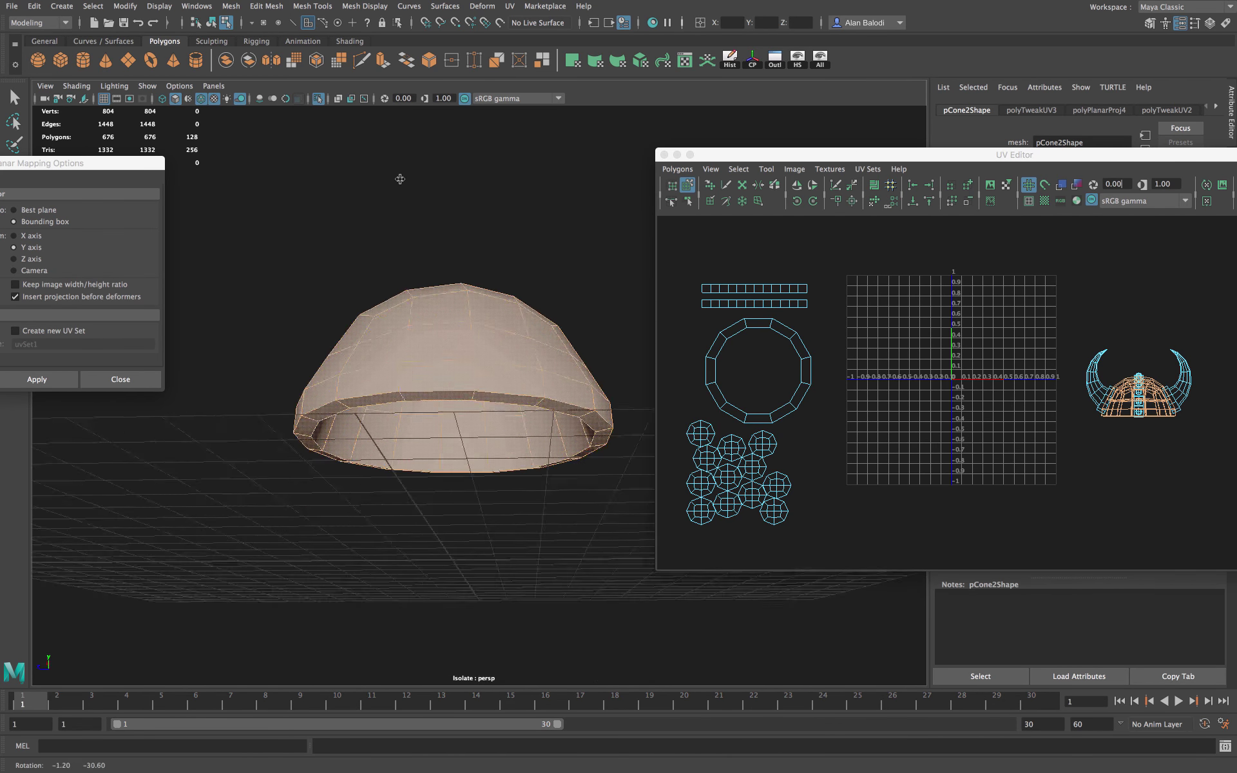
Select the face loops of the dome's outer surface, row by row from the lower edge upward
alt+drag(399, 178, 363, 217)
click(402, 446)
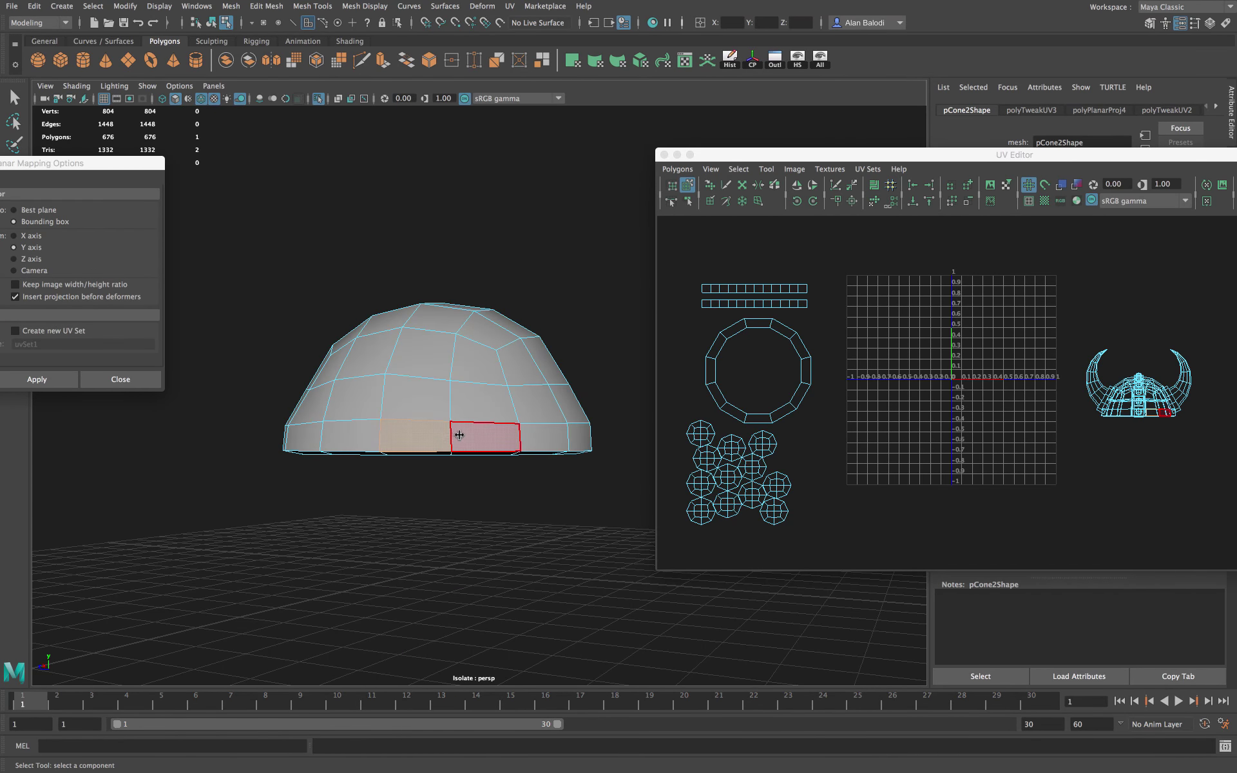
double_click(459, 436)
alt+drag(456, 433, 451, 464)
shift+click(467, 470)
shift+click(417, 460)
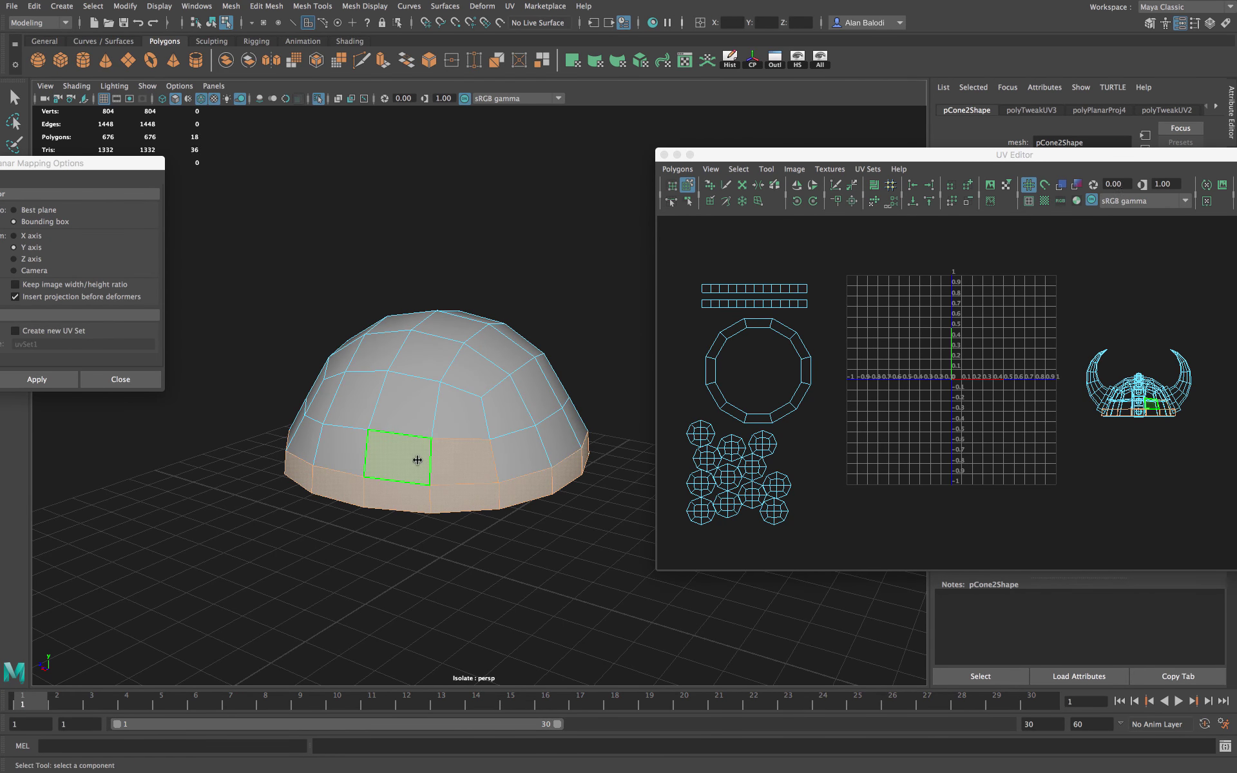
shift+double_click(418, 460)
alt+drag(533, 572, 500, 580)
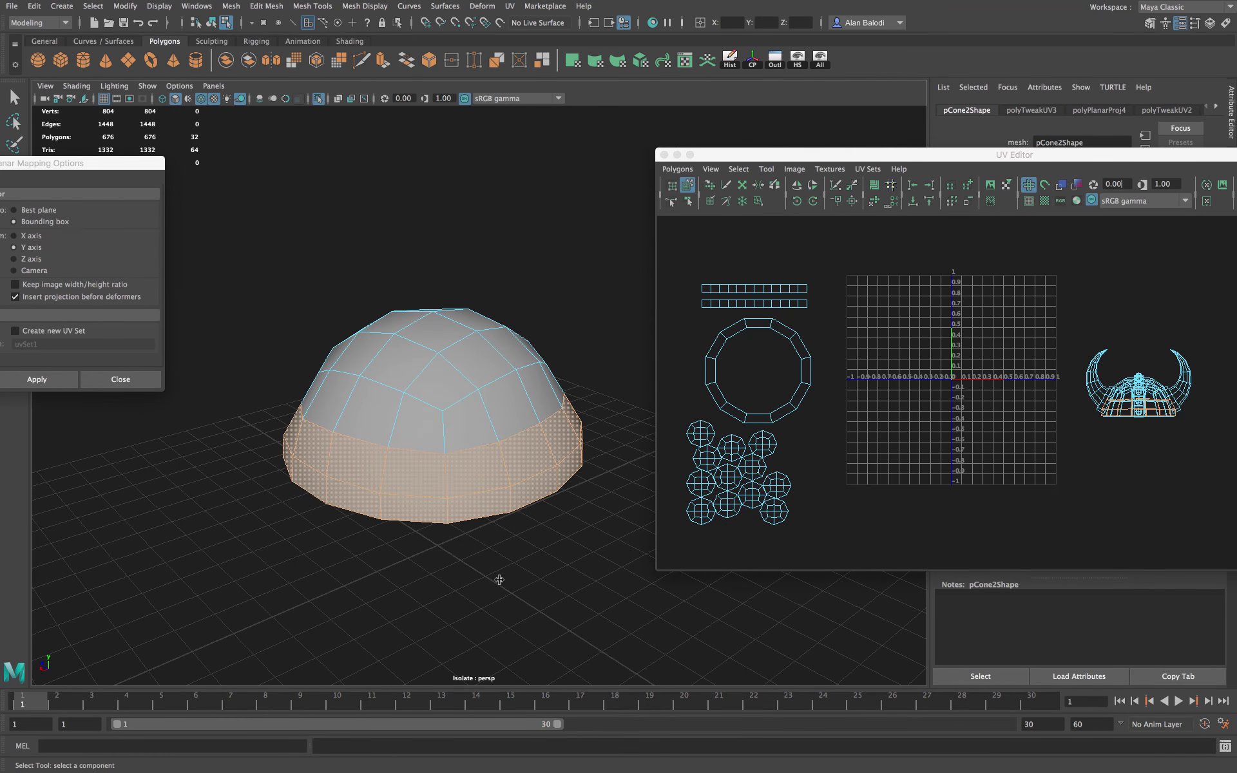
shift+double_click(471, 429)
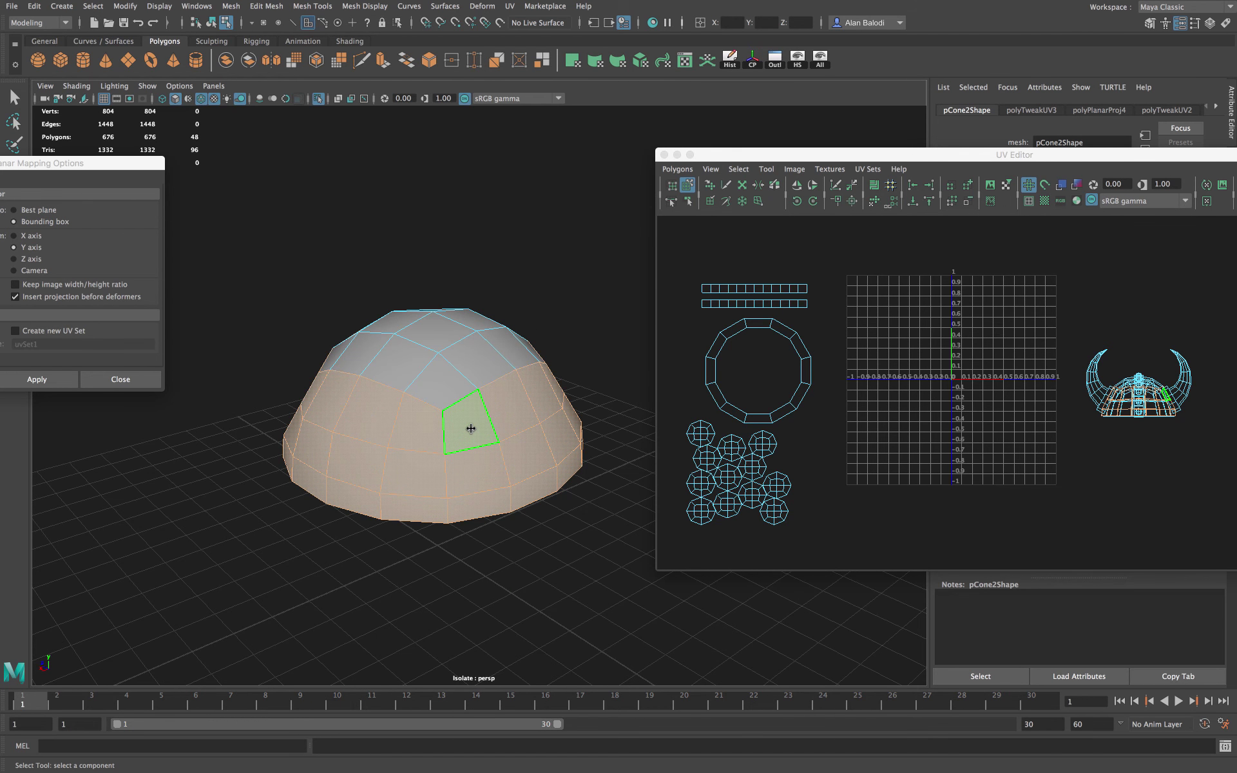
shift+click(455, 385)
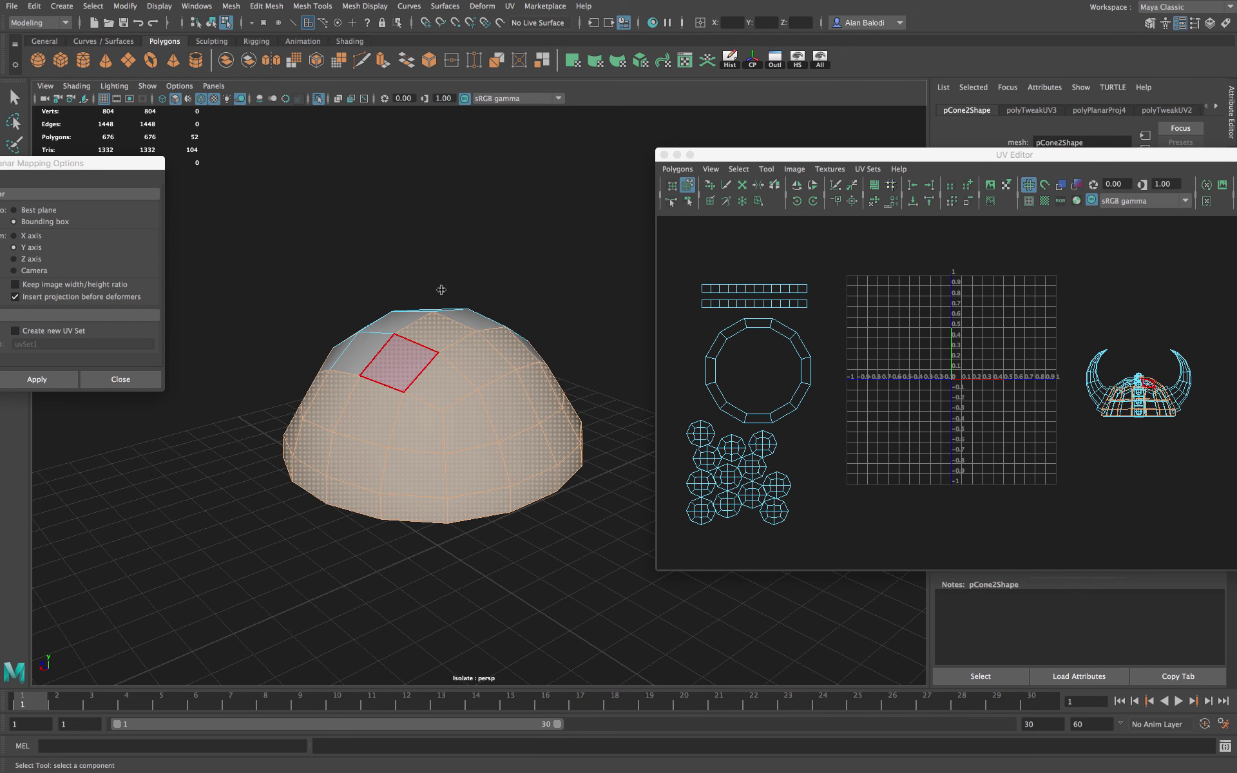
Add the remaining faces around the dome's crown to the selection so the whole outer surface is included
alt+drag(441, 290, 461, 428)
shift+click(461, 428)
shift+click(415, 379)
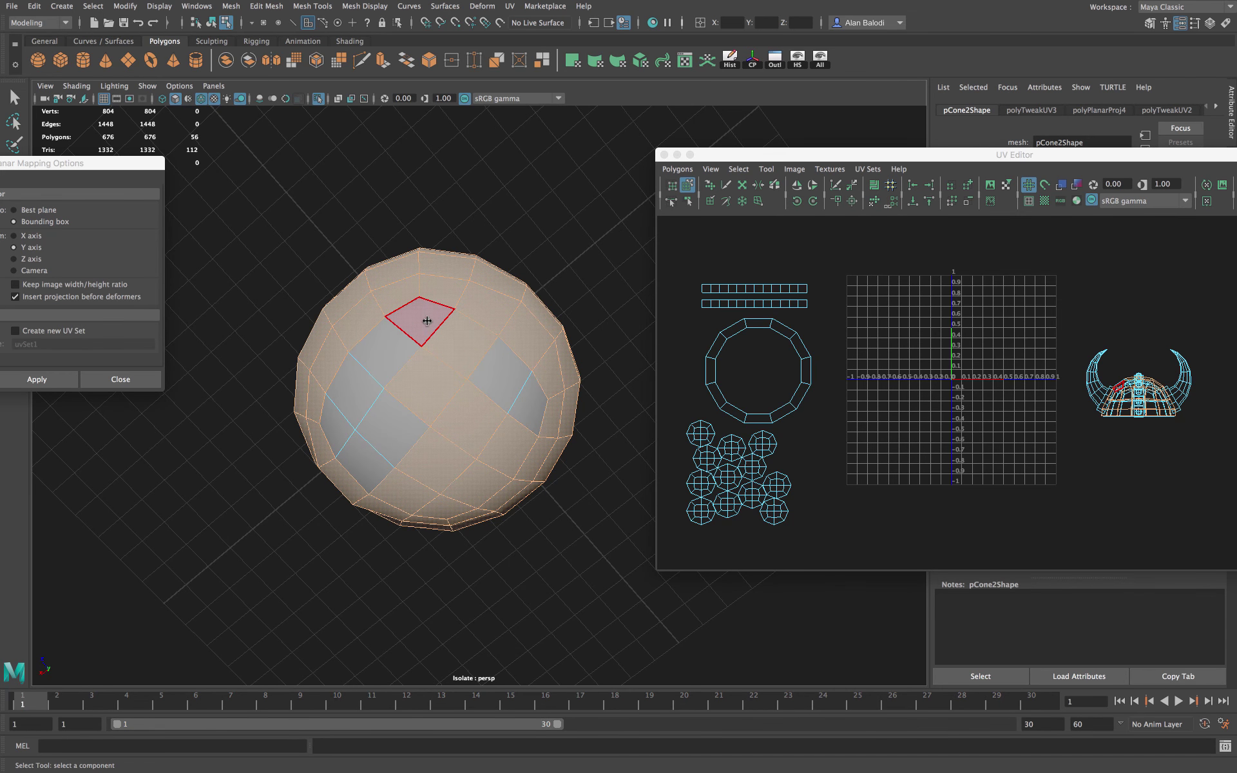
shift+click(373, 346)
shift+click(346, 387)
shift+click(354, 455)
shift+click(342, 424)
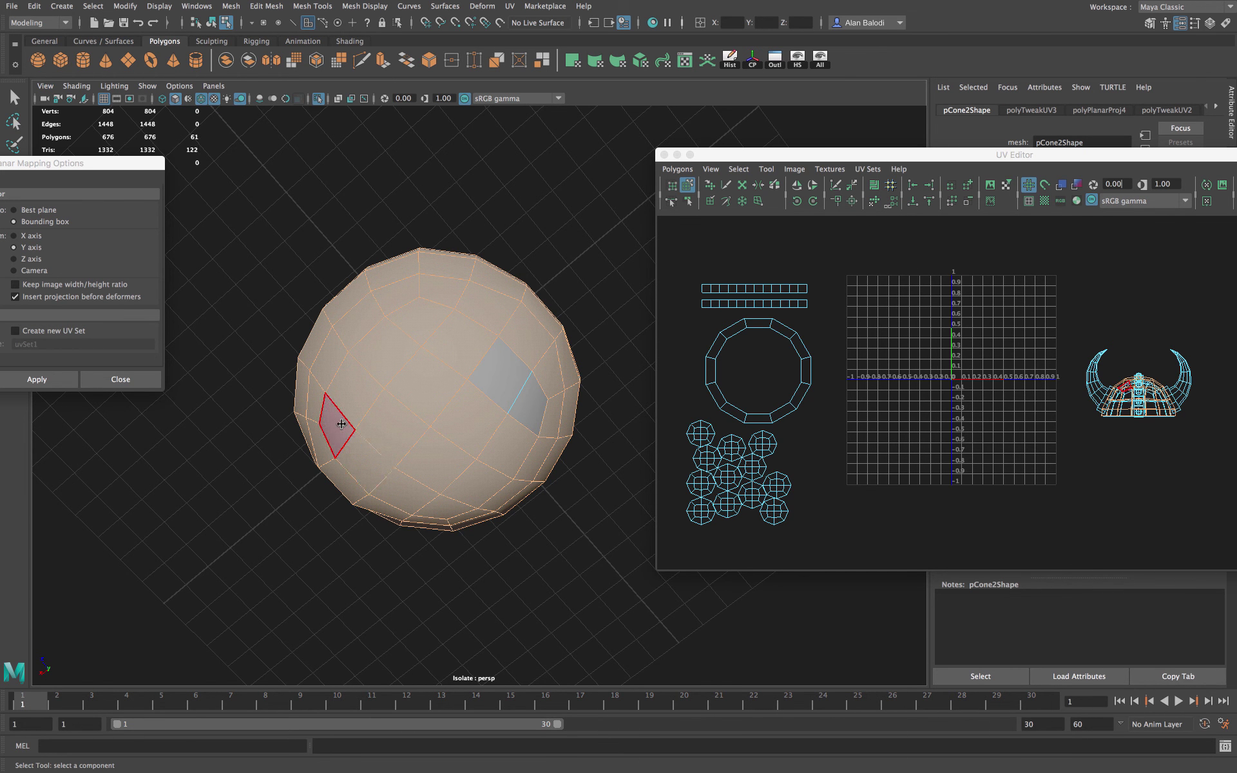
shift+click(529, 396)
shift+click(500, 368)
shift+click(531, 416)
alt+drag(555, 510, 460, 398)
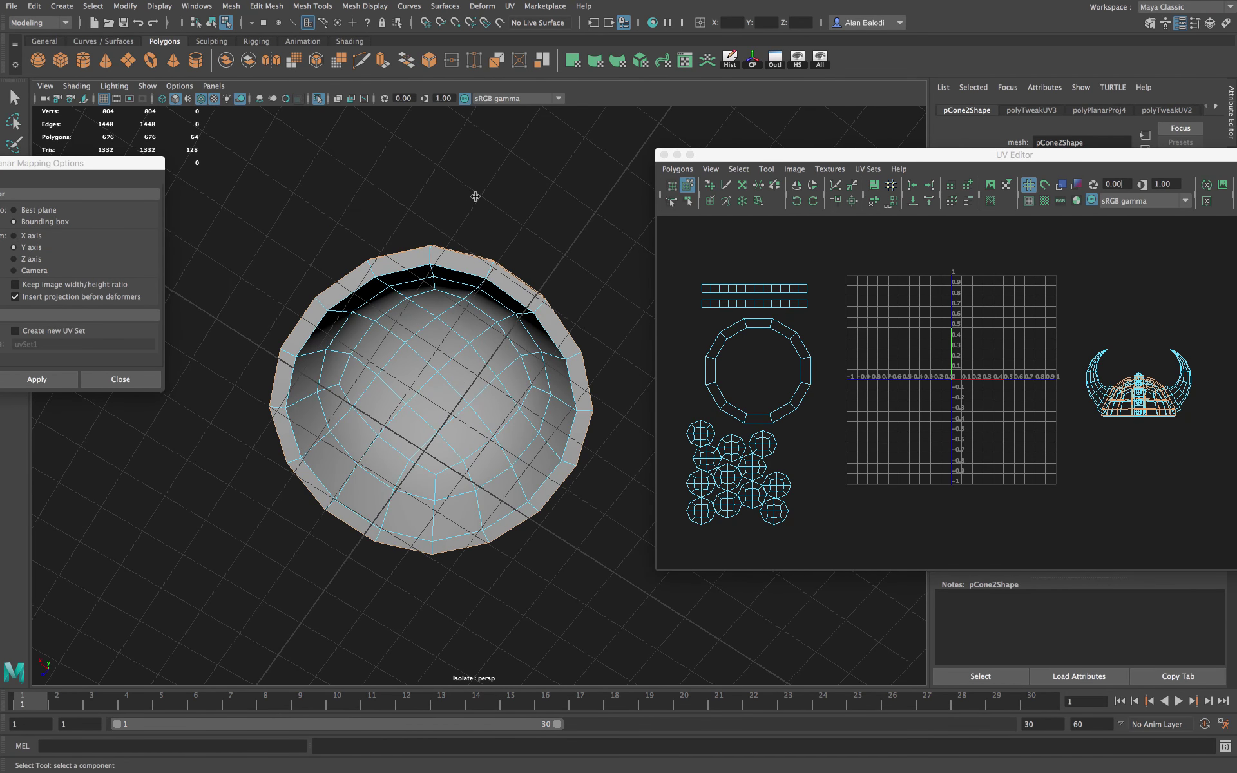
alt+drag(475, 196, 513, 284)
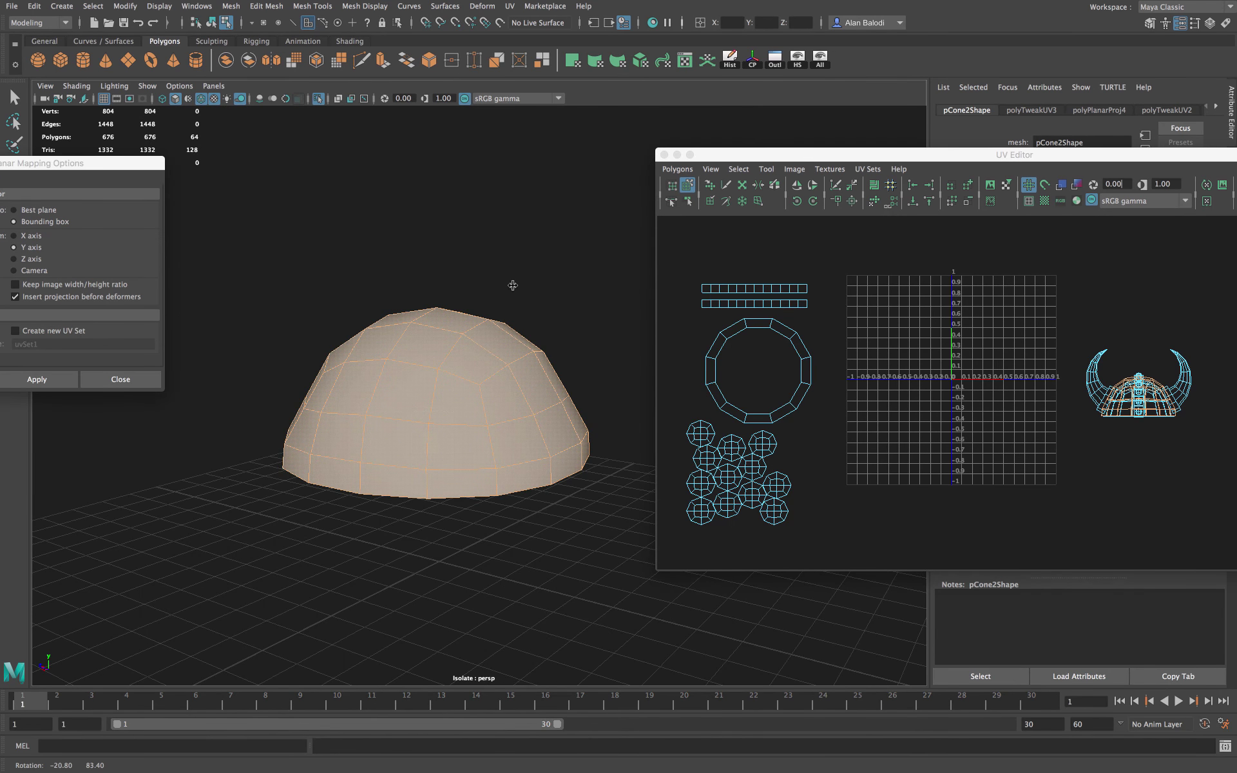
Planar-map the dome's outer faces from the Y axis, unfold them, and move the round shell outside the UV grid beside the strips
drag(115, 162, 249, 150)
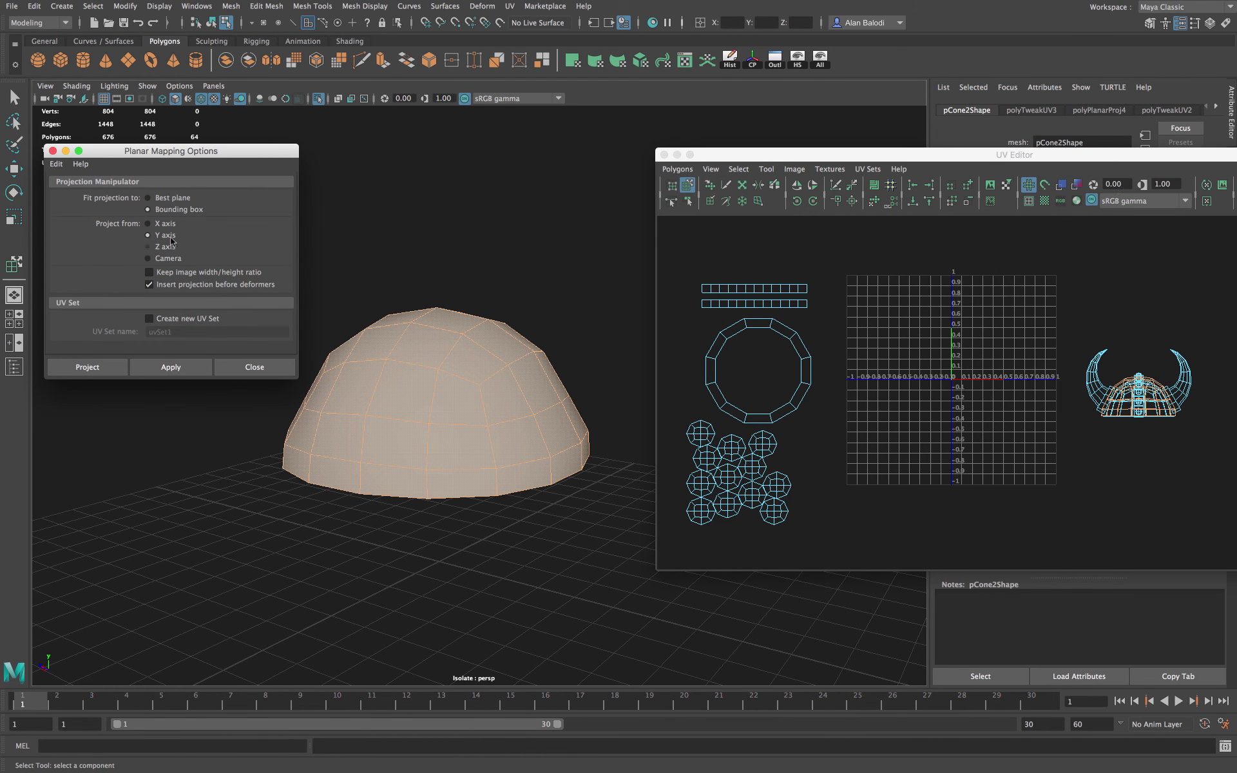
click(183, 363)
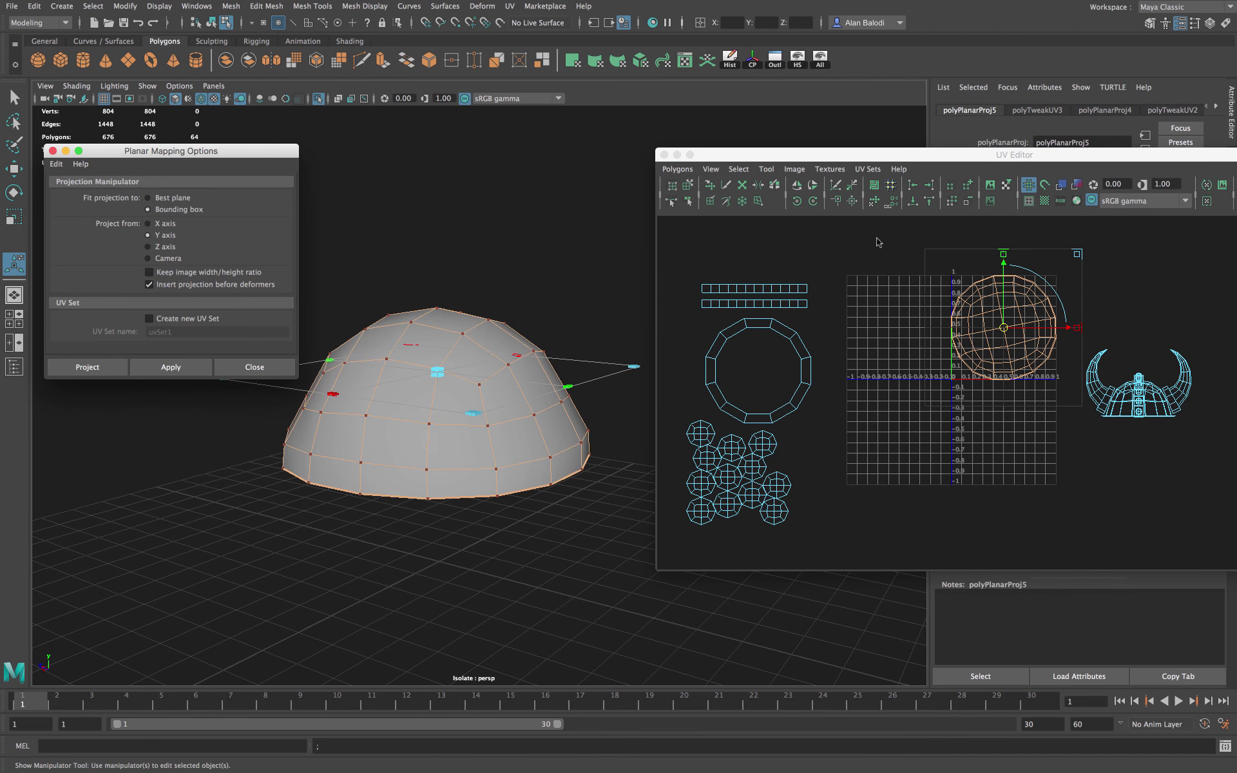
click(874, 202)
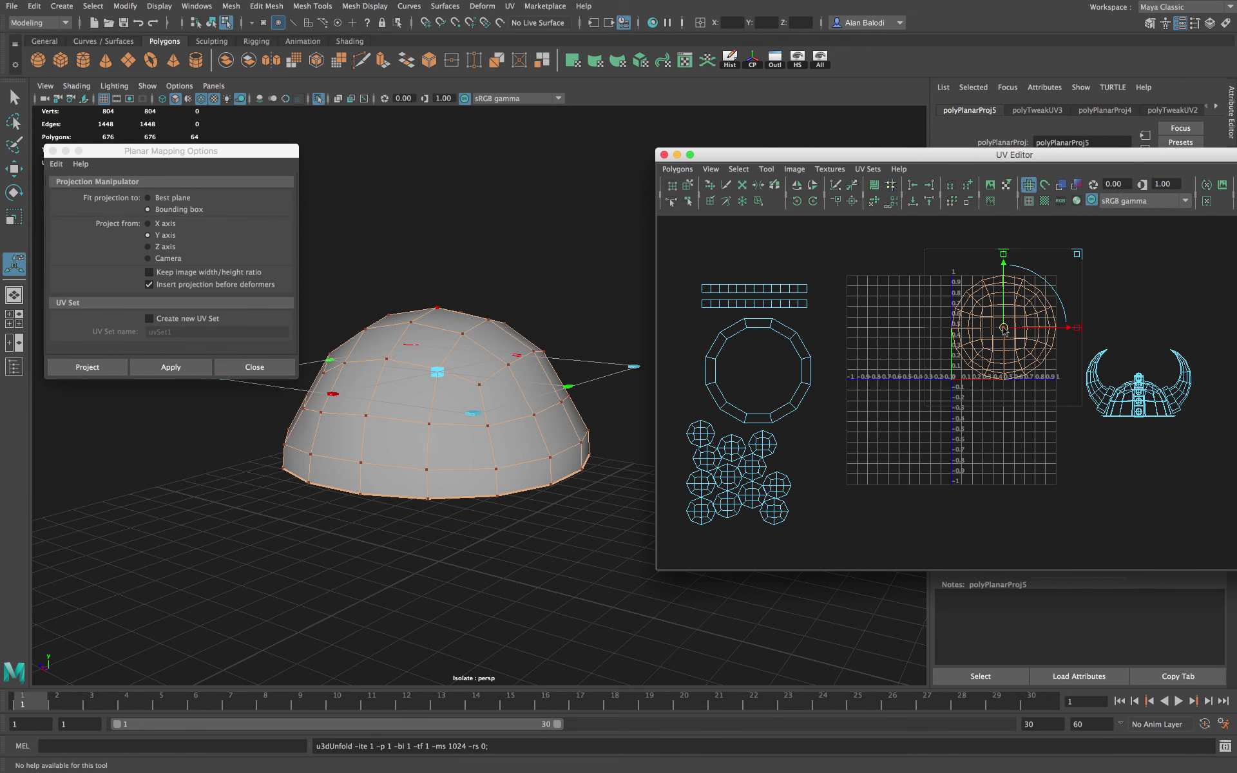
drag(1004, 329, 714, 264)
scroll(934, 440, down, 2)
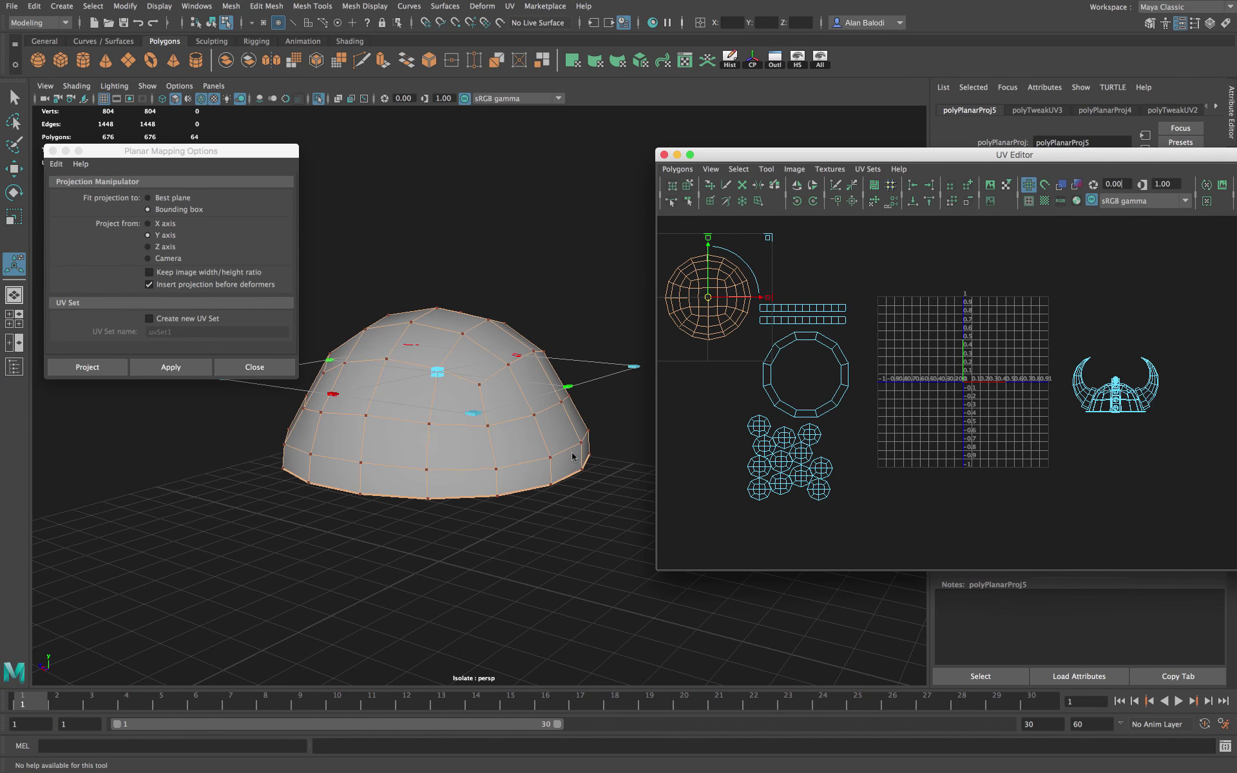
Move the dome's inner-surface UV shell down, clear of the horn and crest UVs, and convert its selection to faces
alt+drag(521, 484, 534, 460)
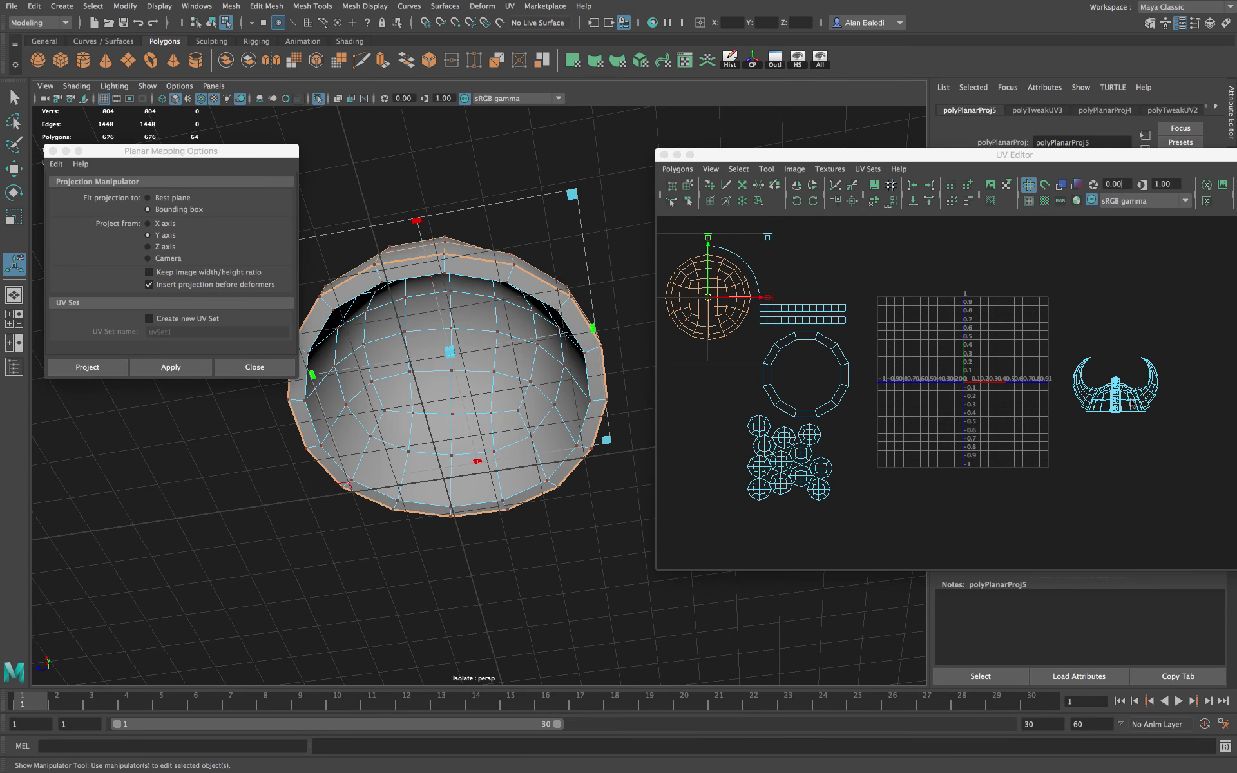
click(1132, 405)
click(687, 185)
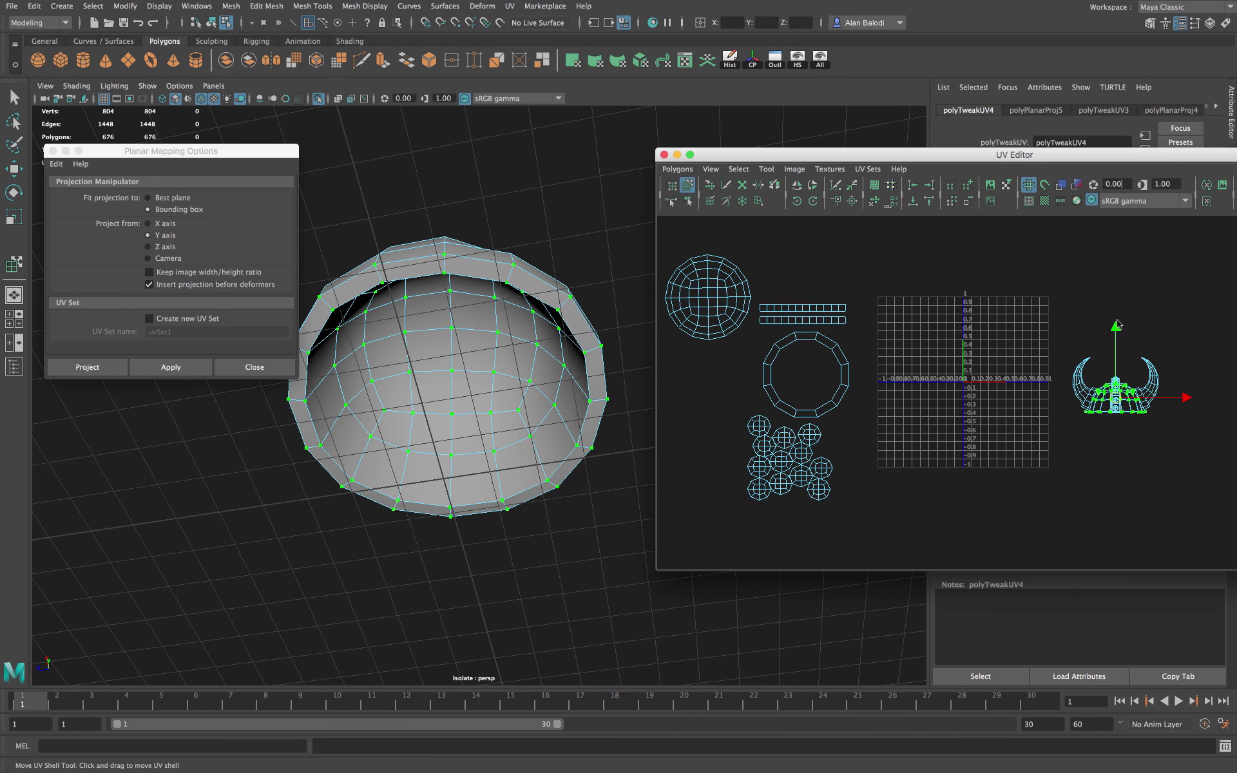
drag(1118, 325, 1110, 445)
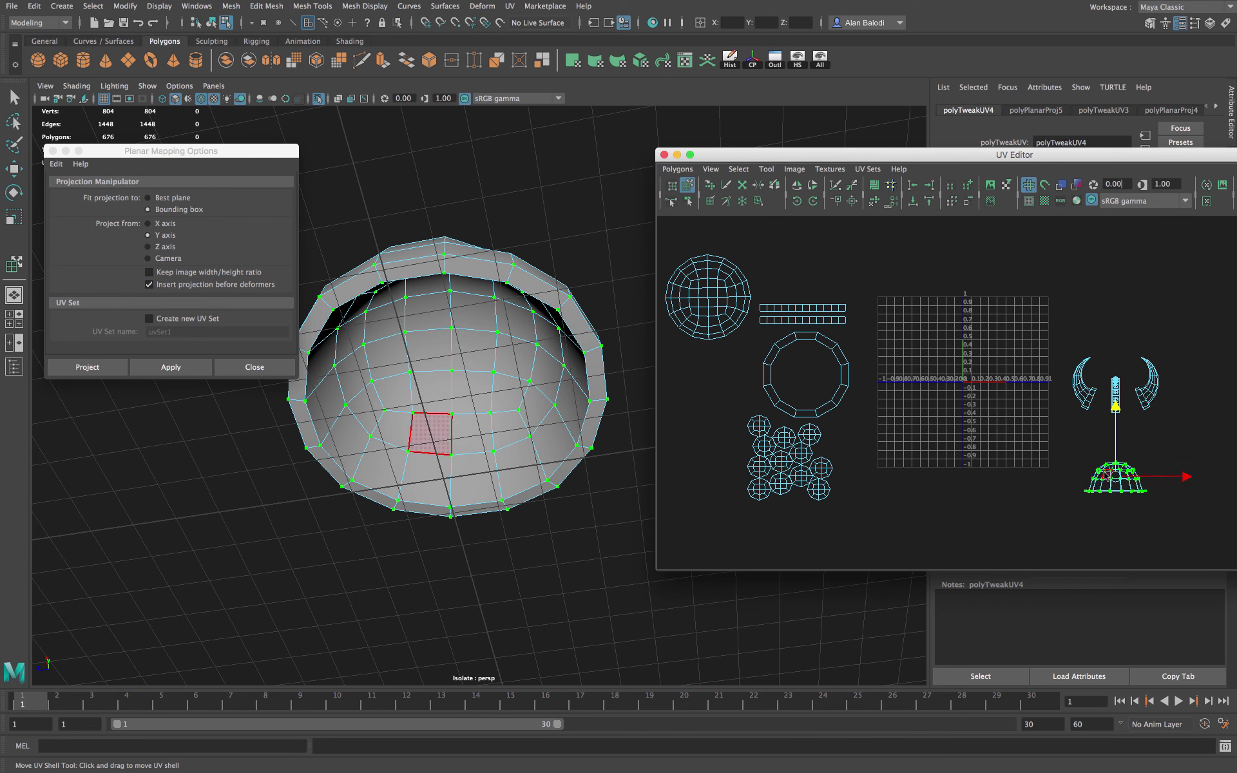
right_click(1107, 474)
mouse_move(1097, 561)
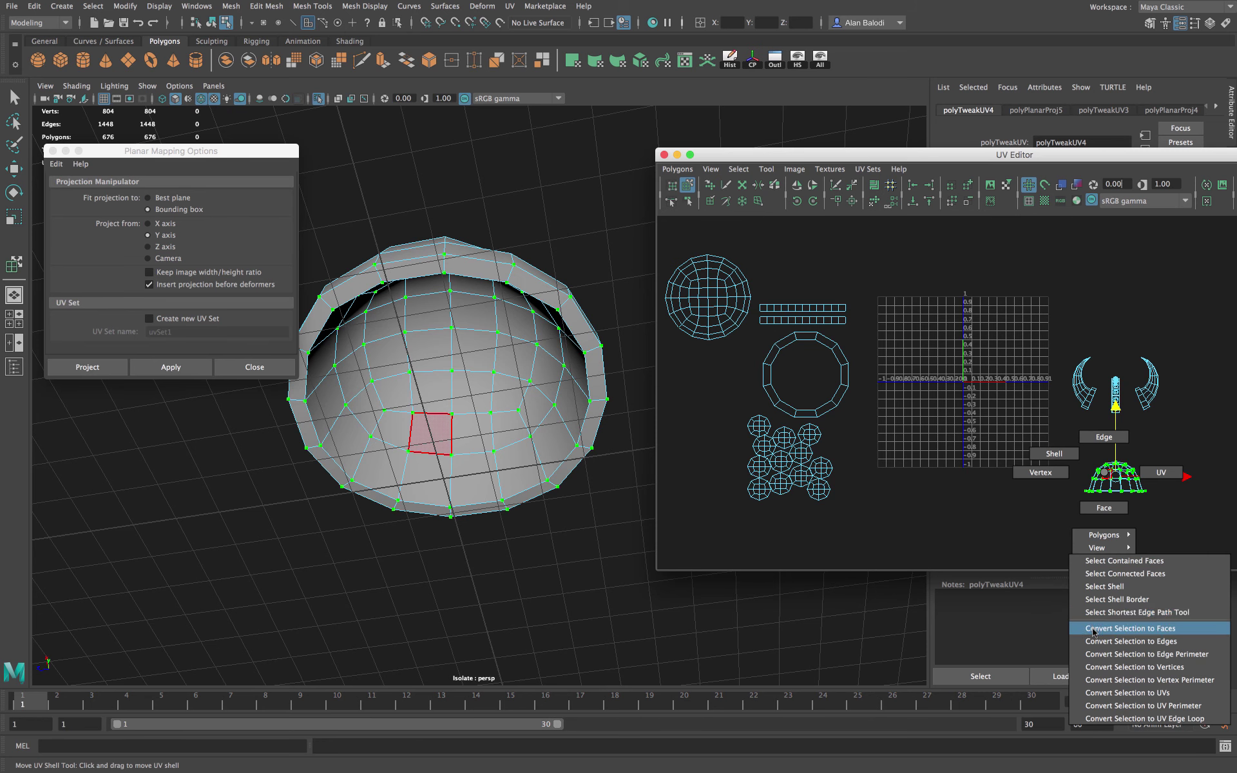
click(1094, 629)
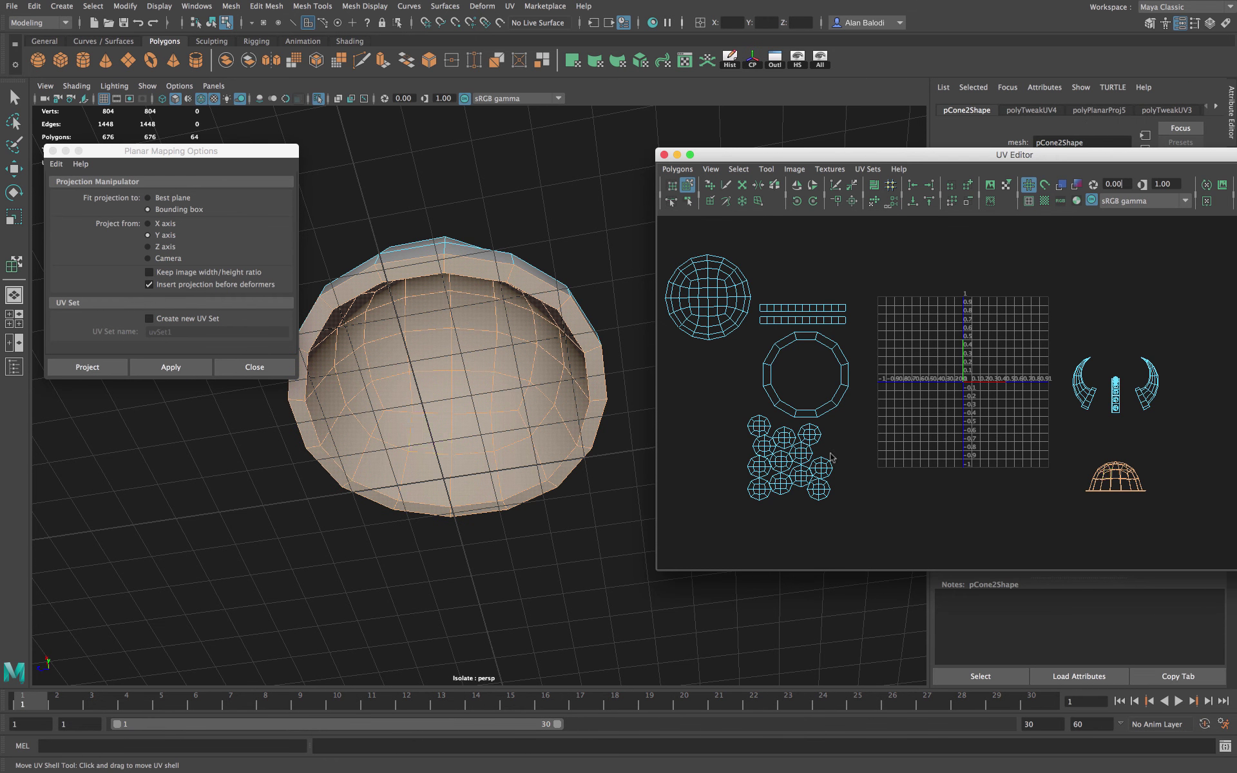
Planar-map the dome's inner faces from the Y axis, unfold them, and place the round shell above the two strips
alt+drag(567, 194, 502, 272)
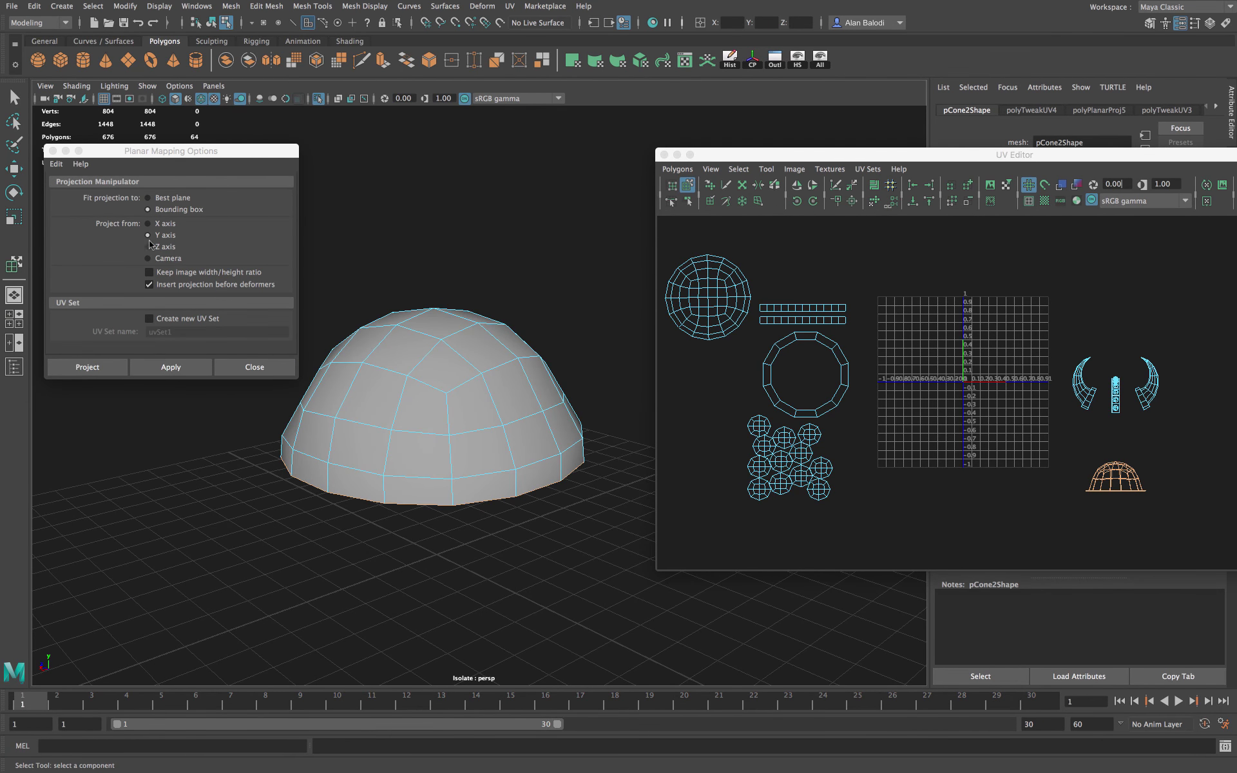
click(173, 366)
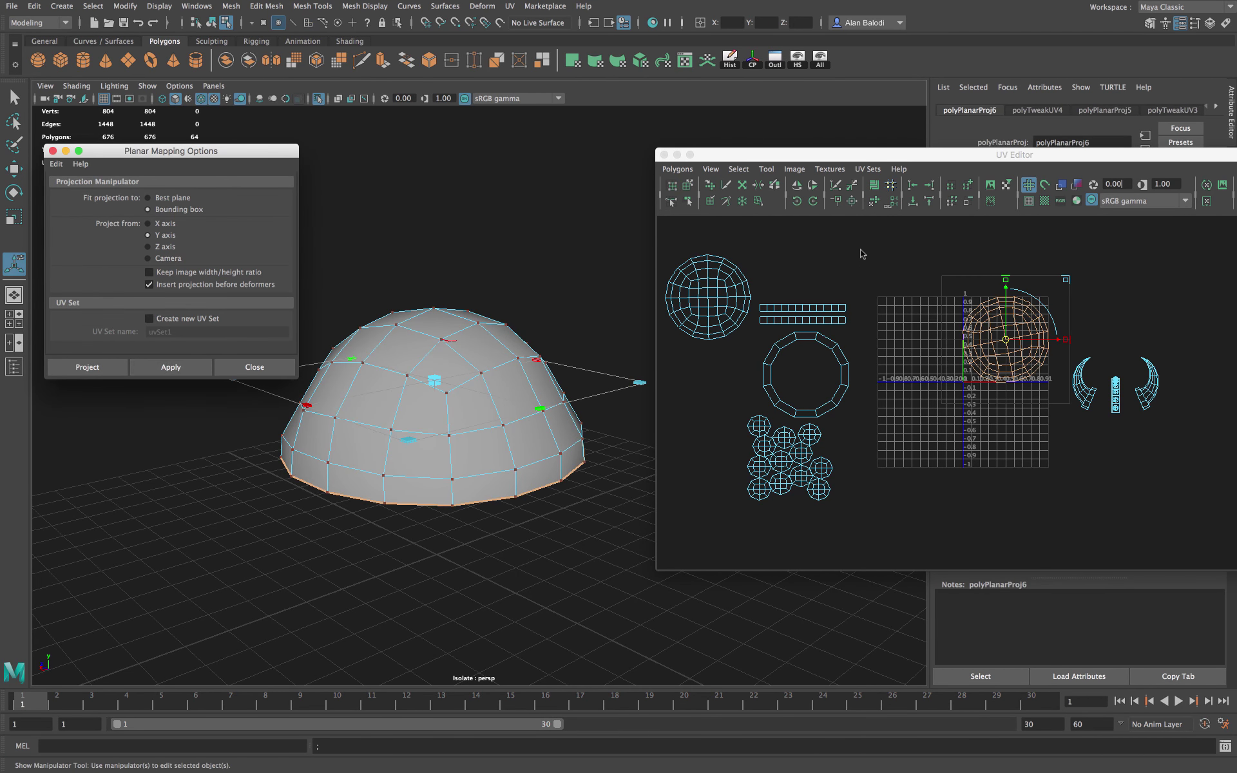
click(874, 201)
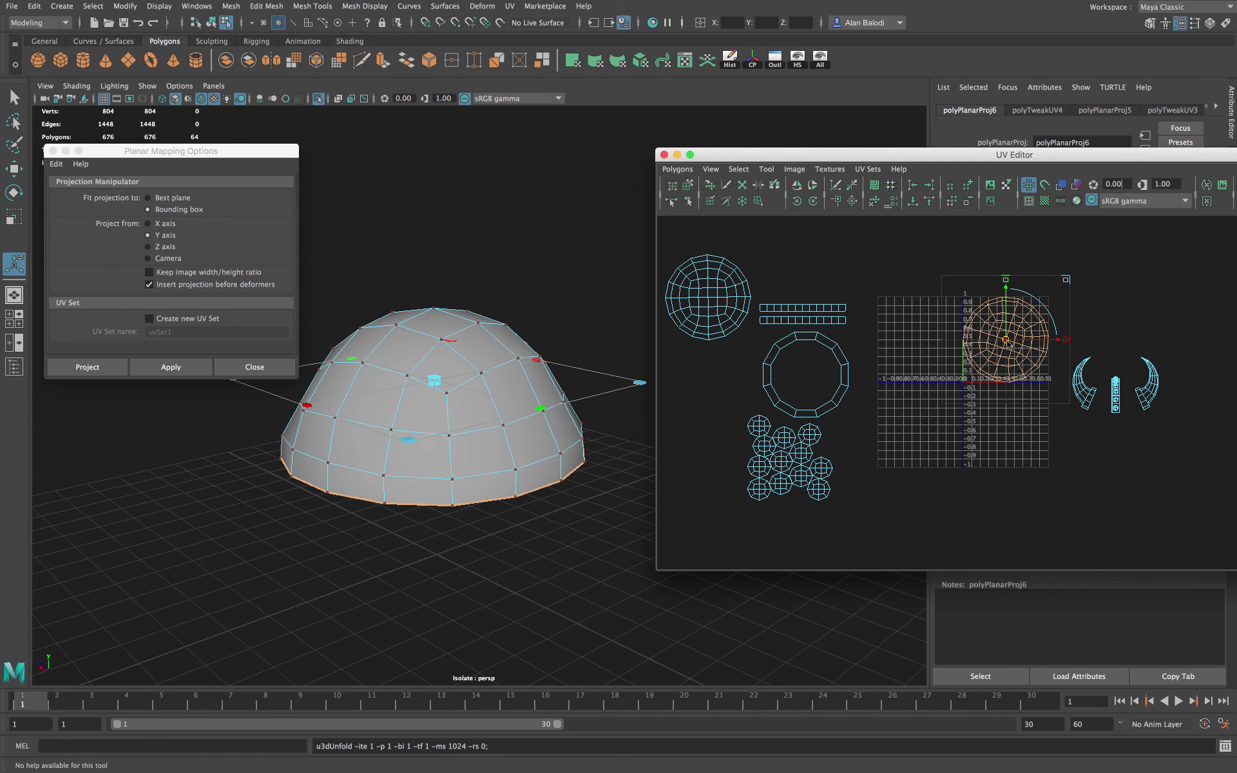
drag(1007, 343, 790, 260)
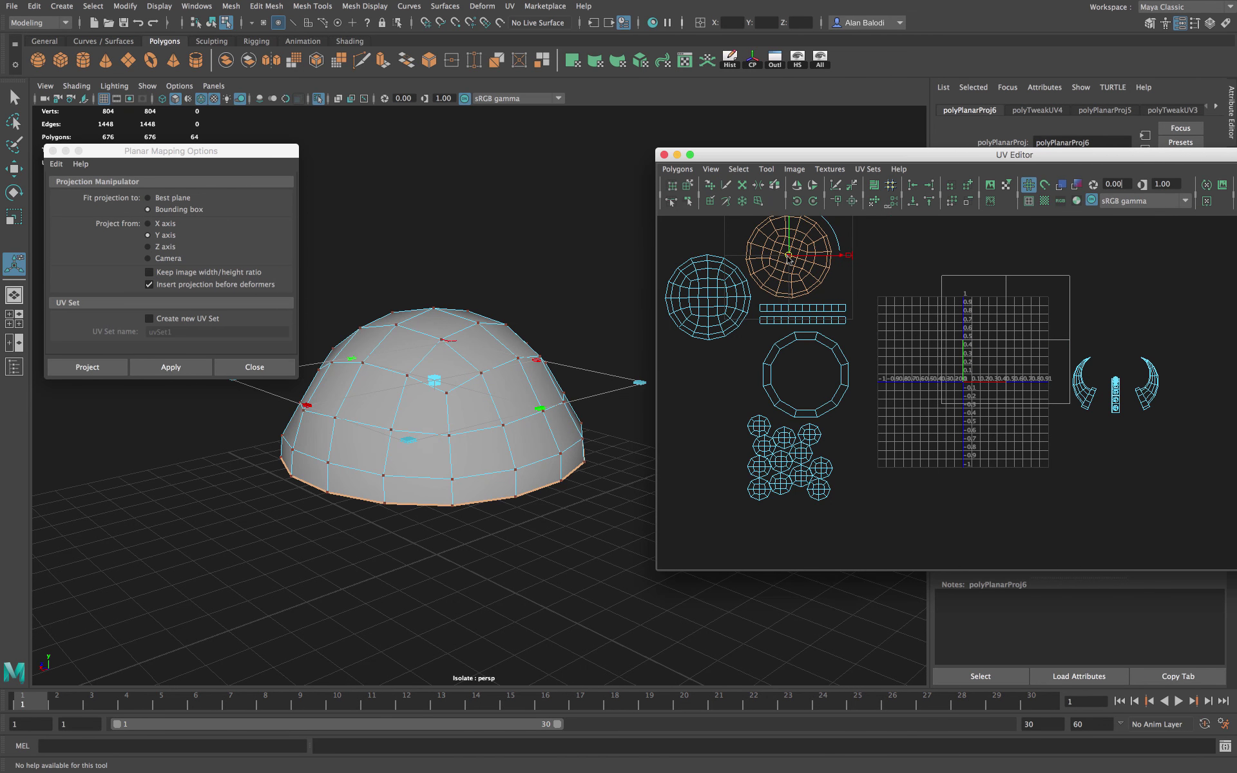
alt+middle_drag(953, 269, 945, 299)
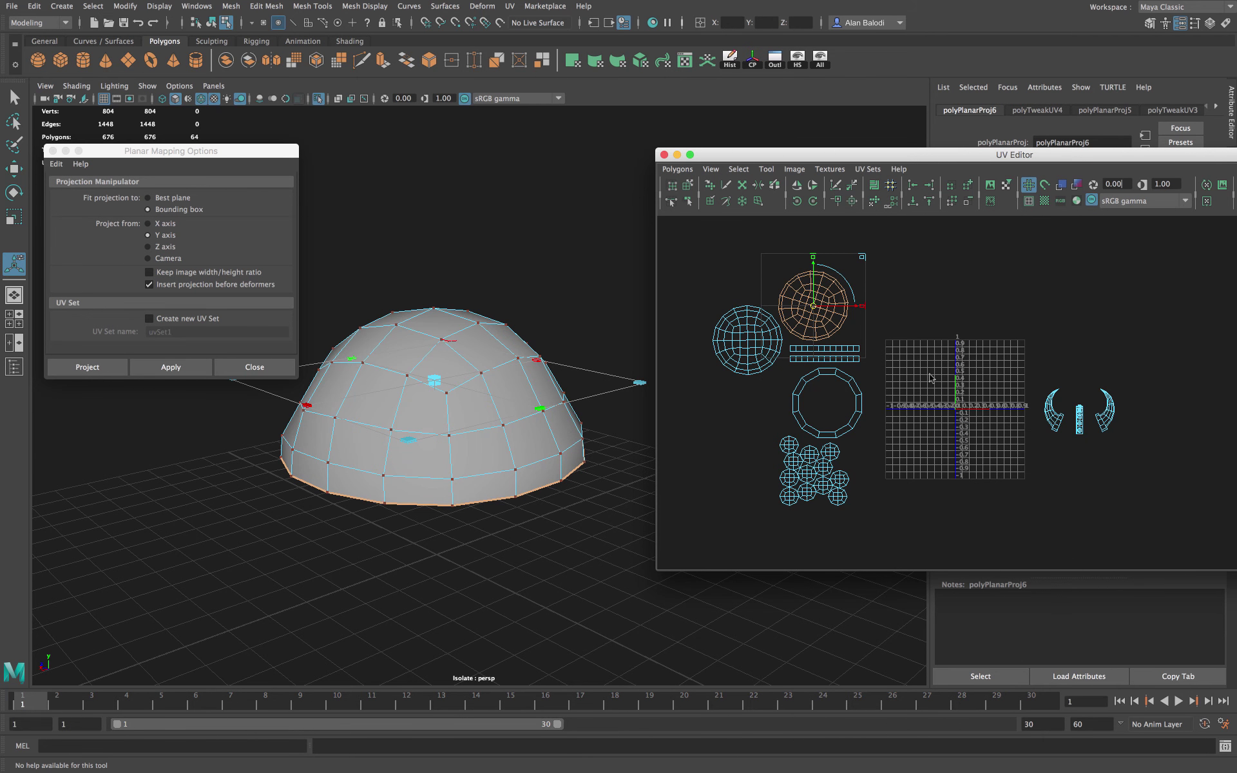
Select the left horn's UVs and turn off the isolation to show the whole helmet
drag(1033, 365, 1069, 450)
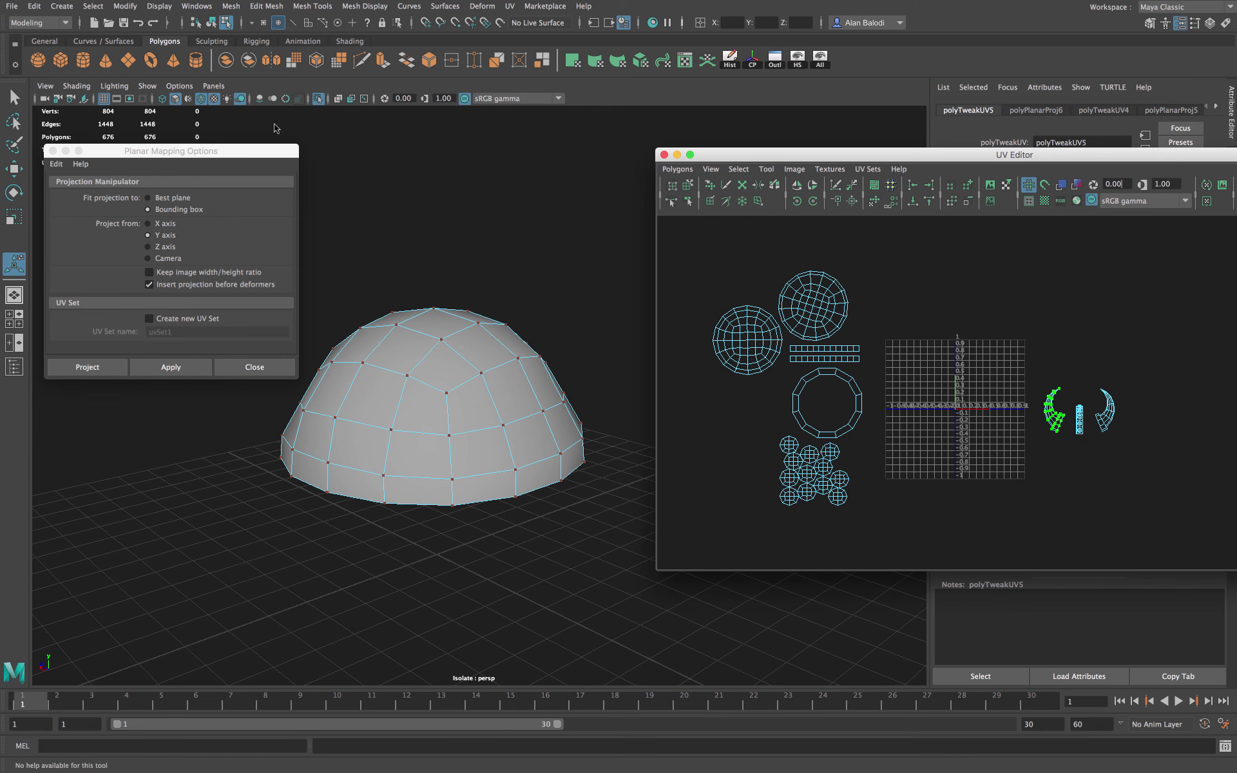
drag(251, 151, 251, 158)
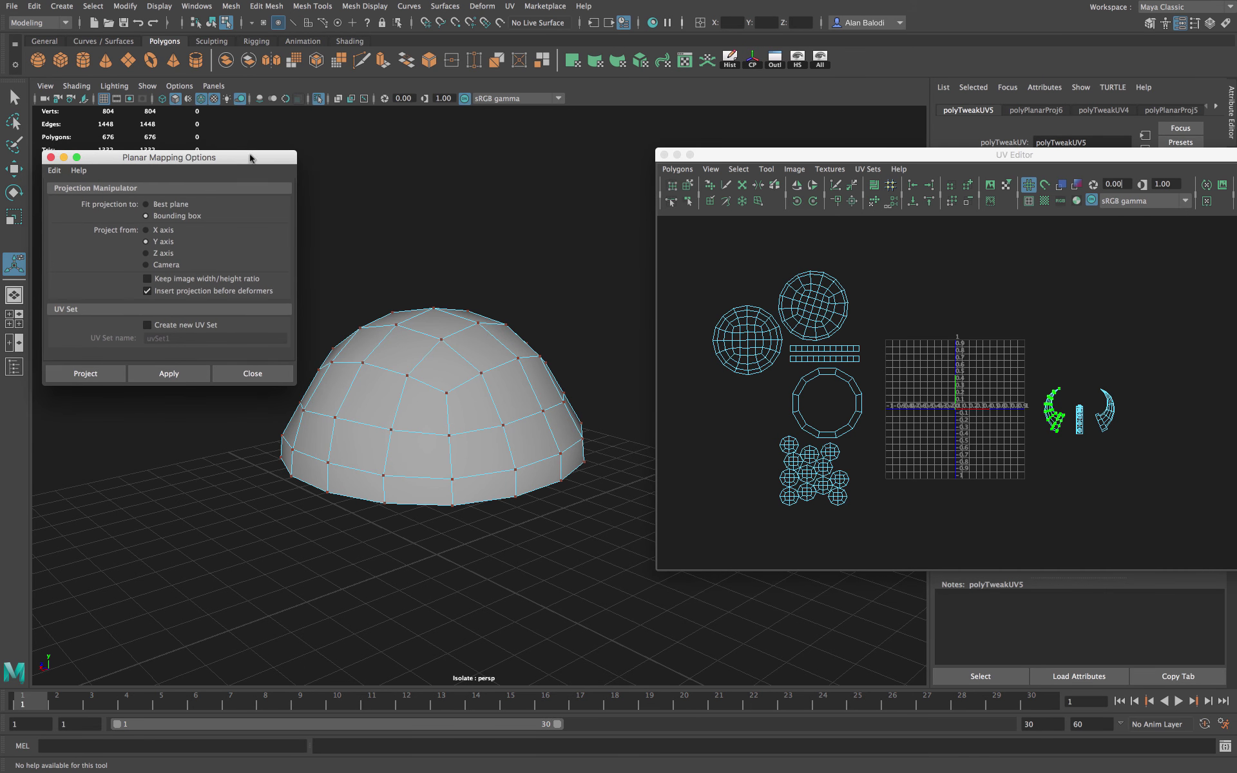
click(317, 99)
alt+drag(458, 238, 503, 238)
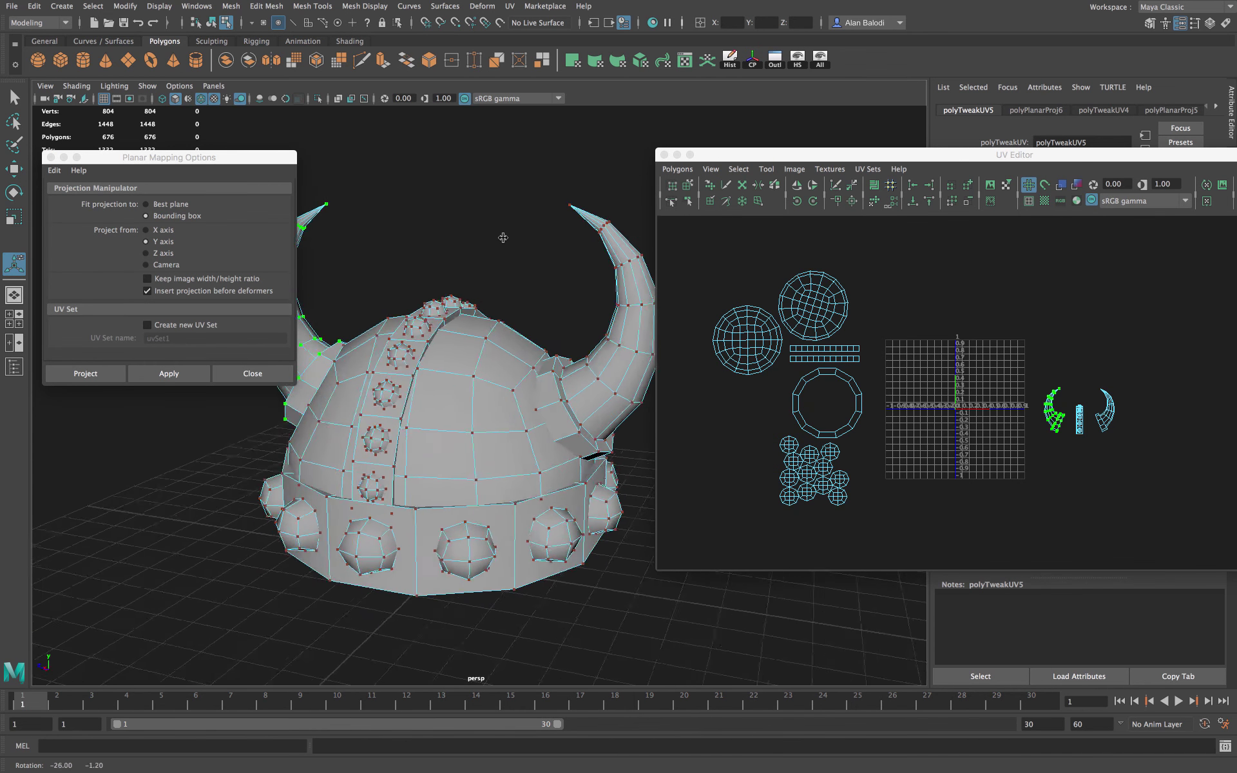
drag(720, 154, 762, 147)
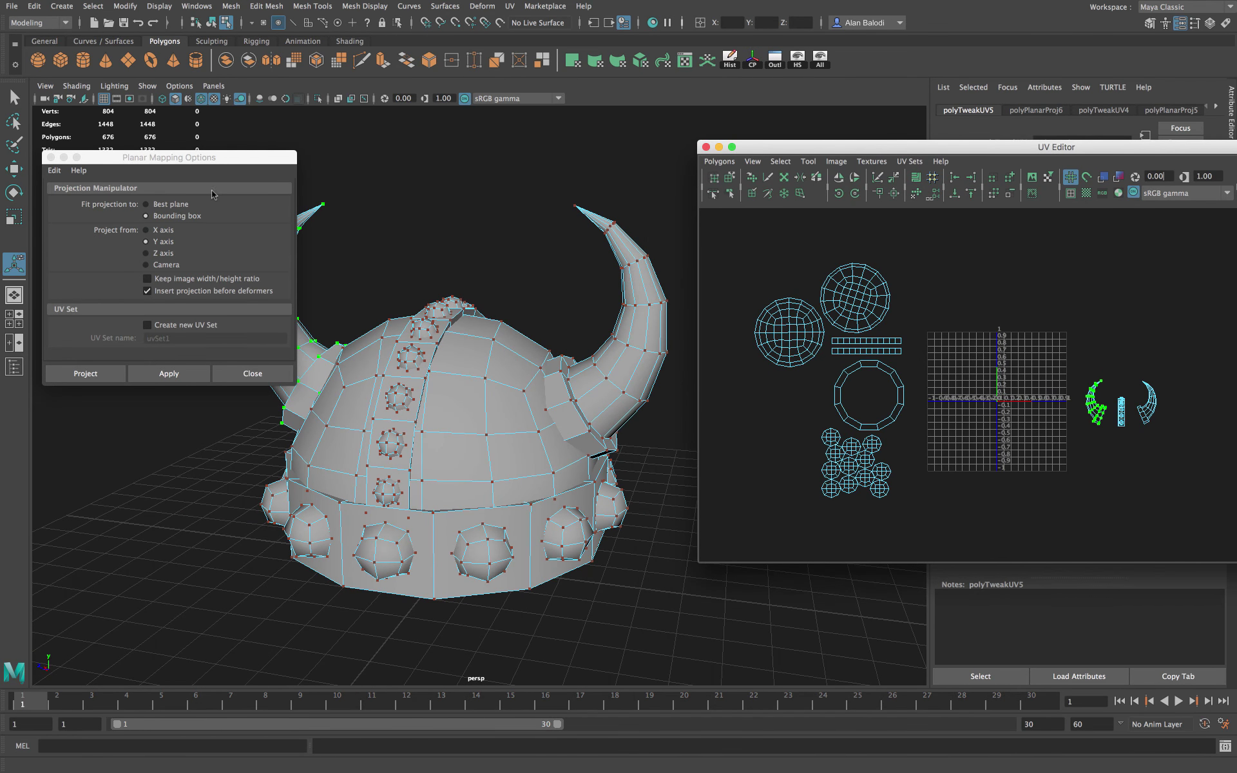
drag(225, 161, 142, 156)
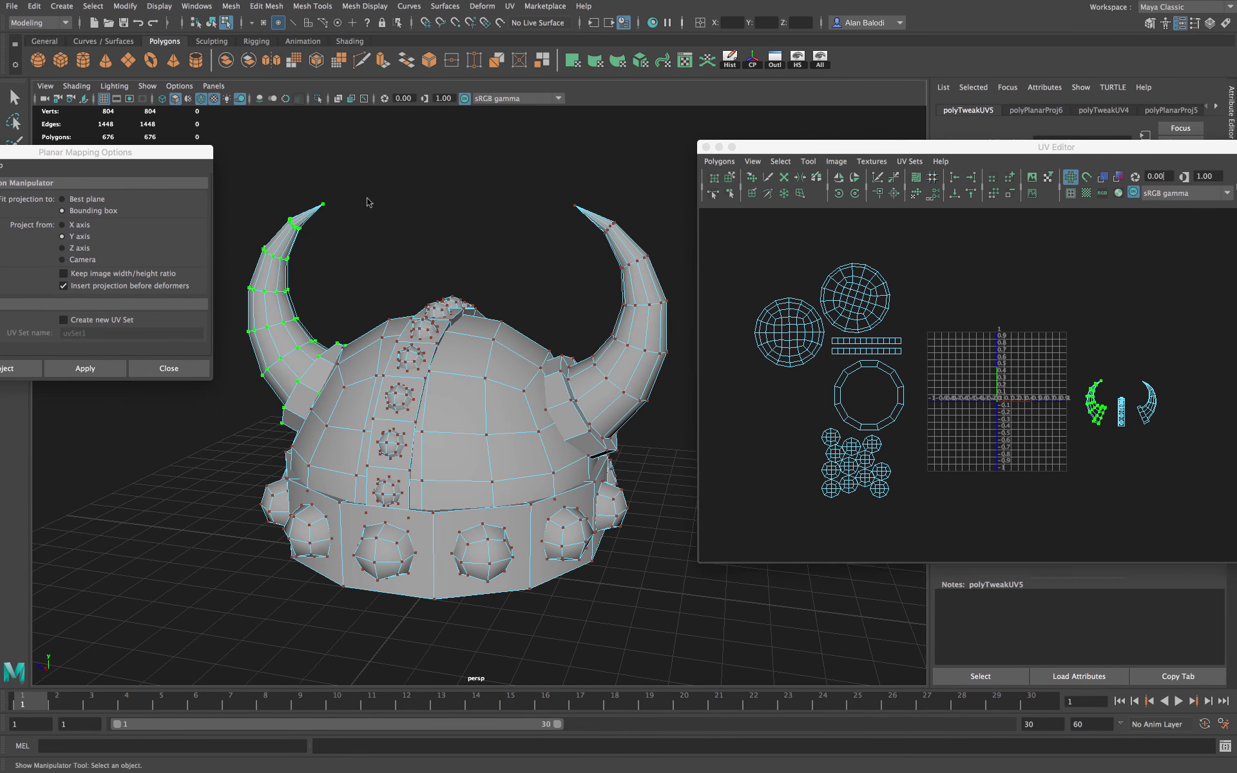
alt+drag(368, 202, 408, 199)
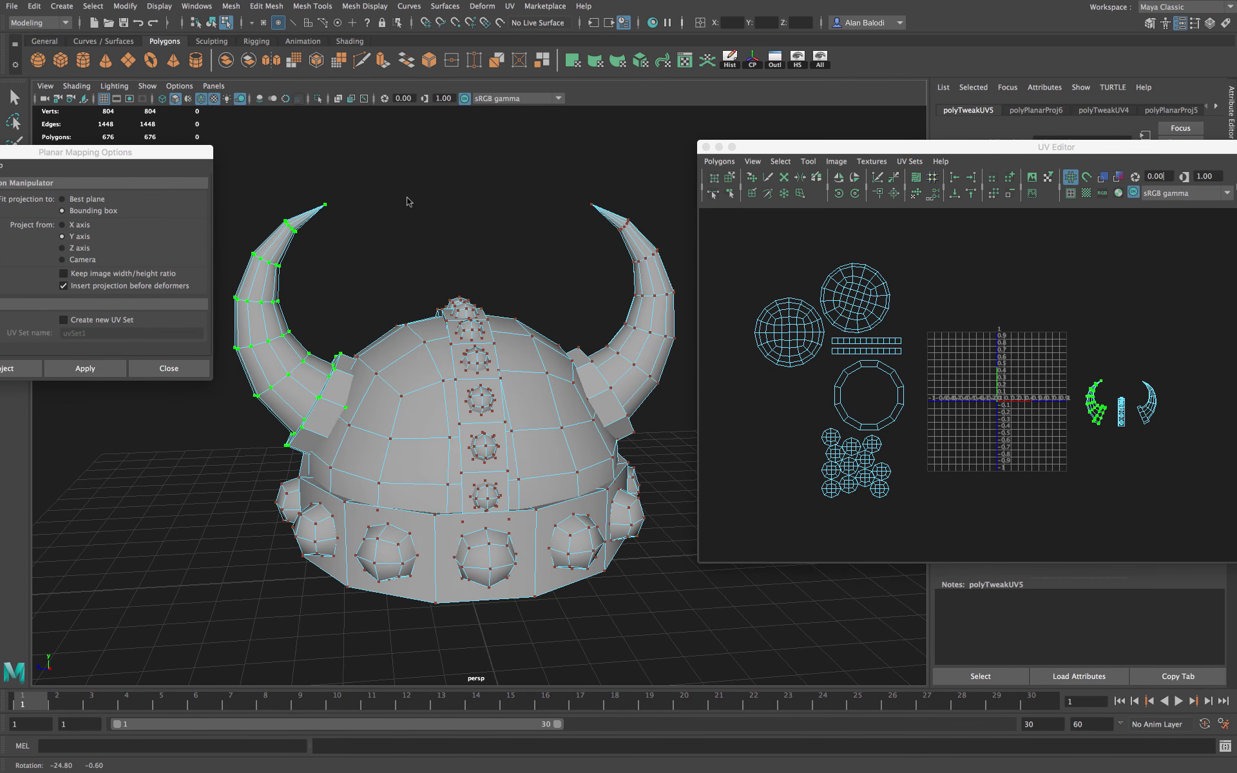
Select all faces of the right horn from base to tip, leaving out the ring around its base
right_drag(626, 379, 624, 403)
click(630, 375)
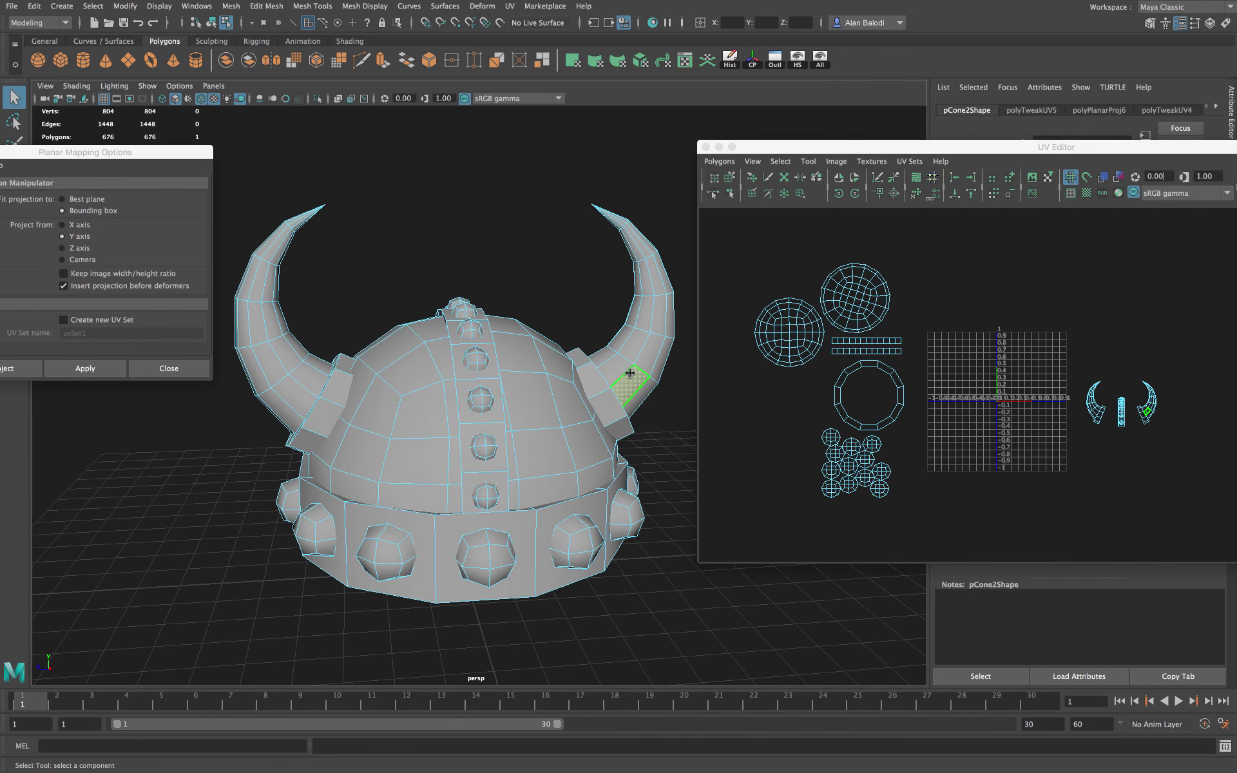
double_click(640, 351)
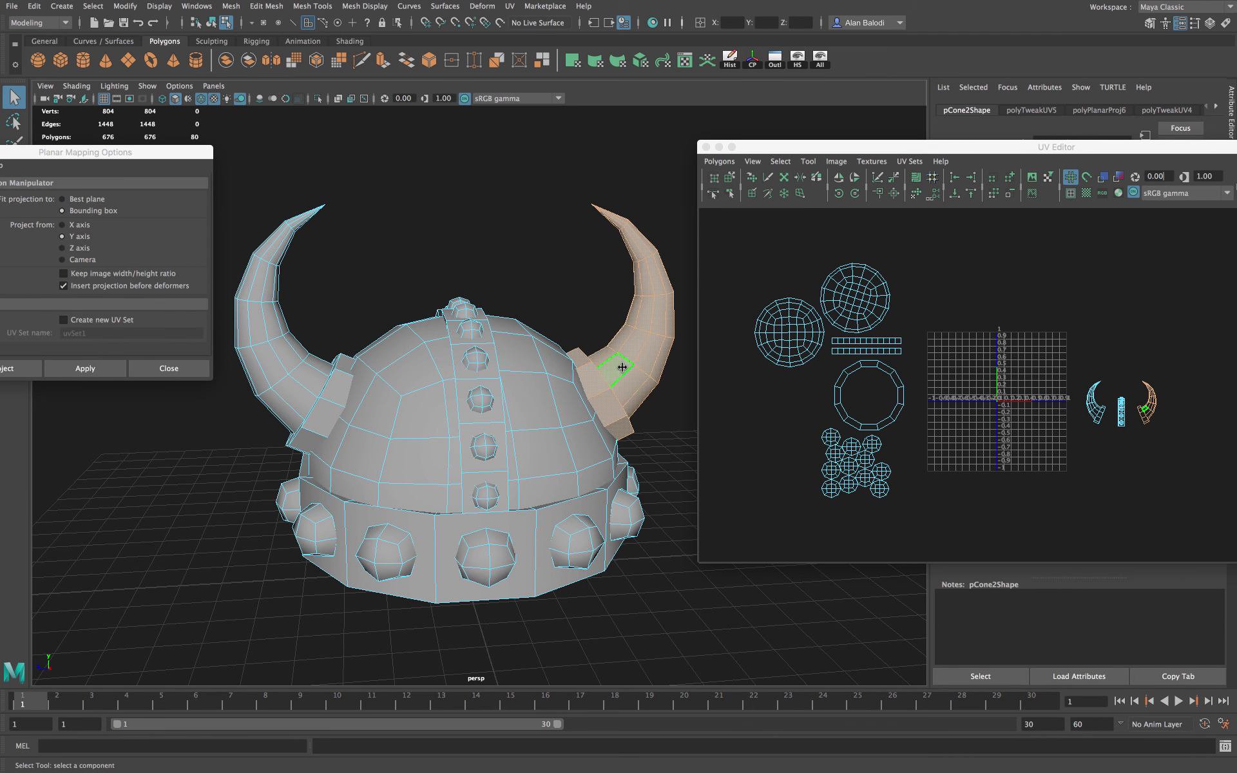
click(624, 370)
shift+click(634, 380)
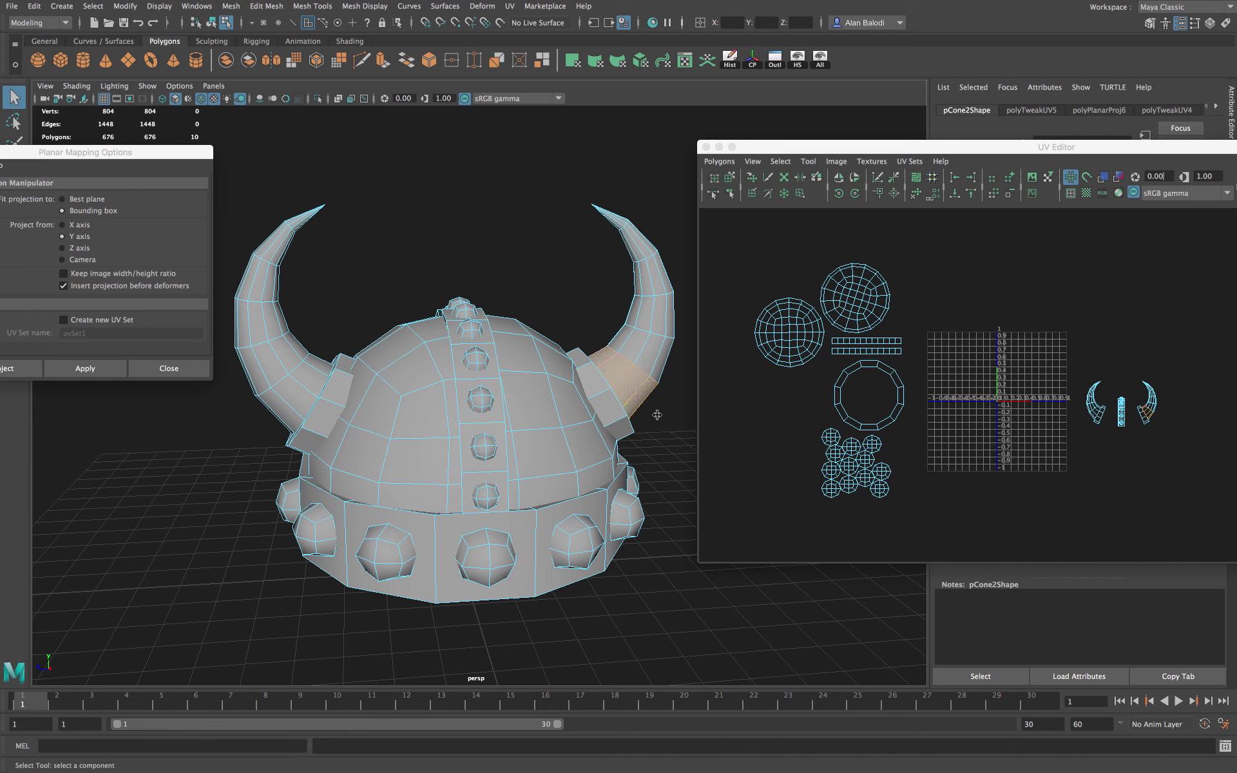
shift+double_click(640, 352)
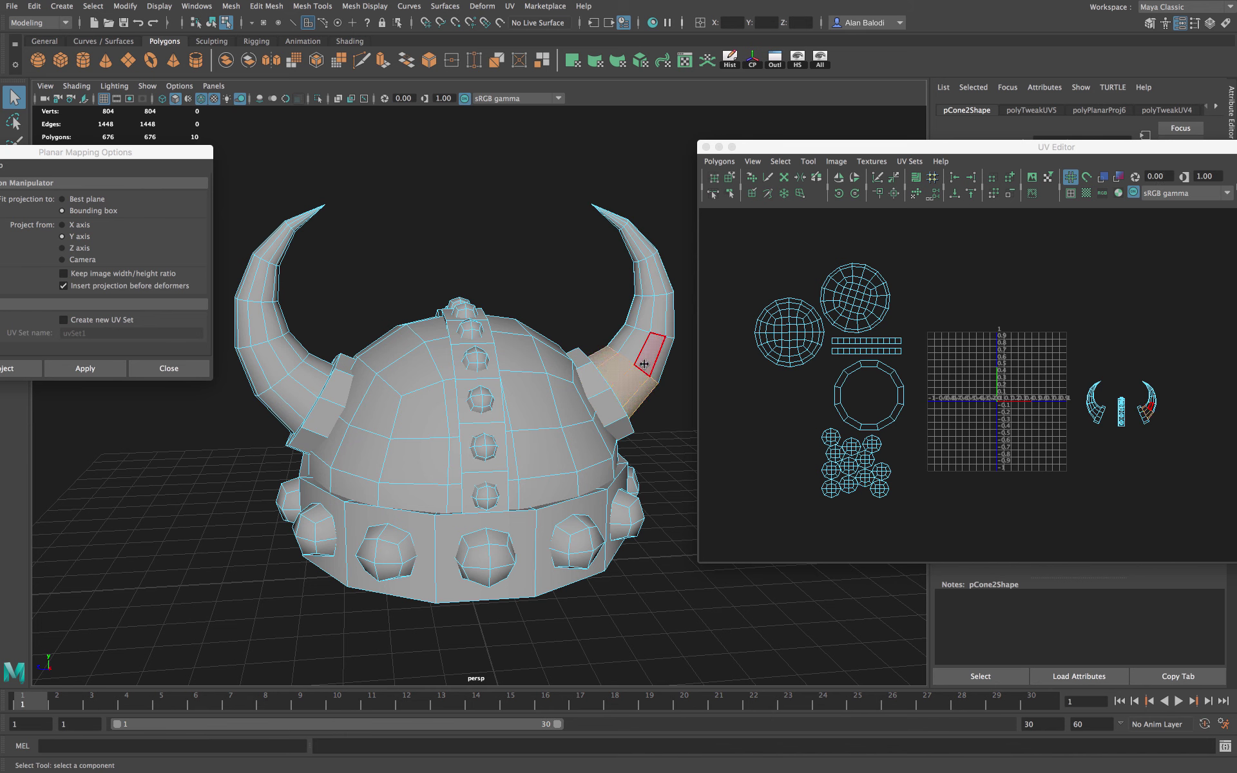
shift+double_click(646, 323)
shift+double_click(656, 287)
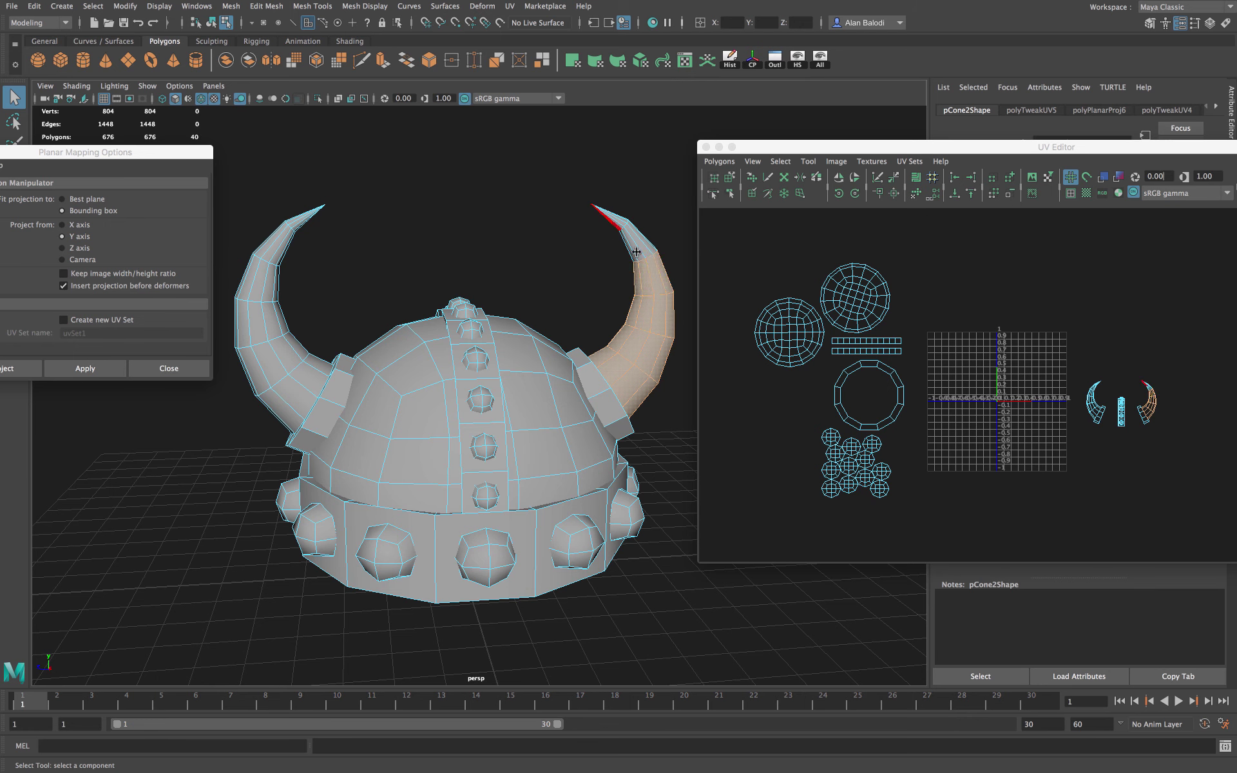
drag(781, 148, 803, 148)
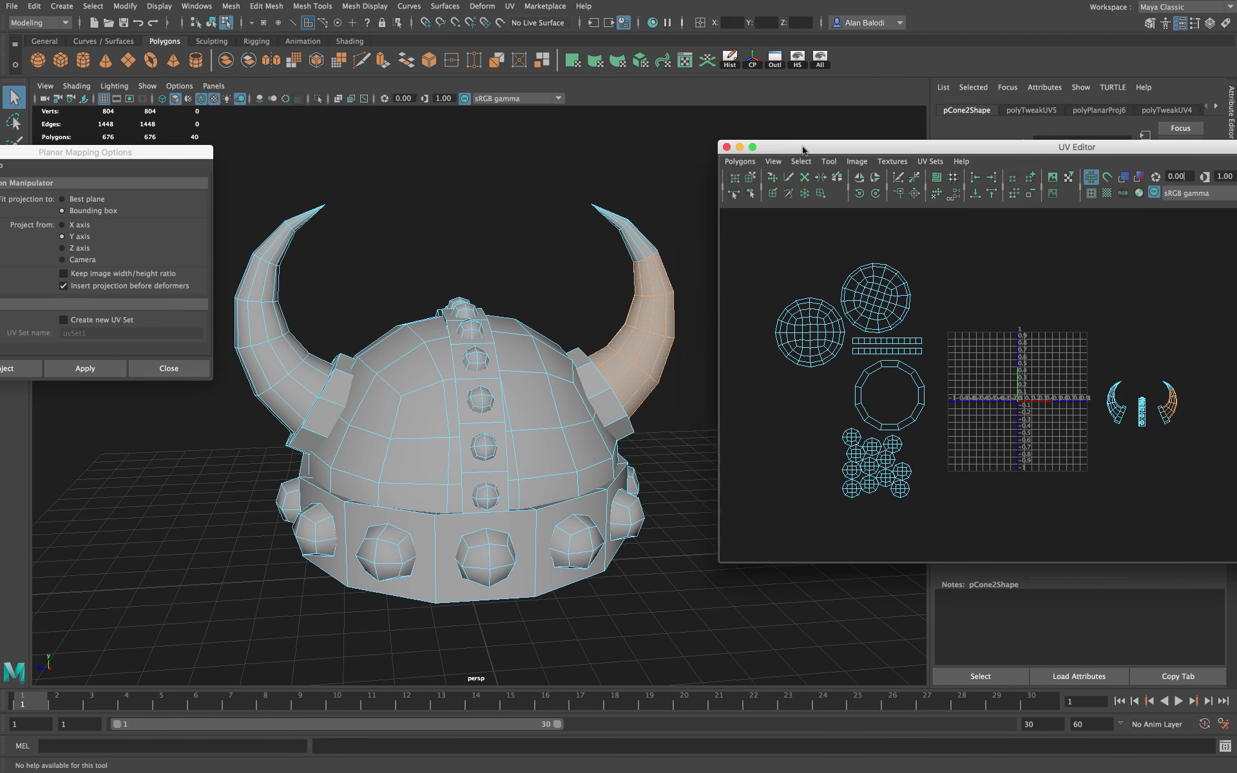
click(604, 161)
drag(542, 158, 684, 277)
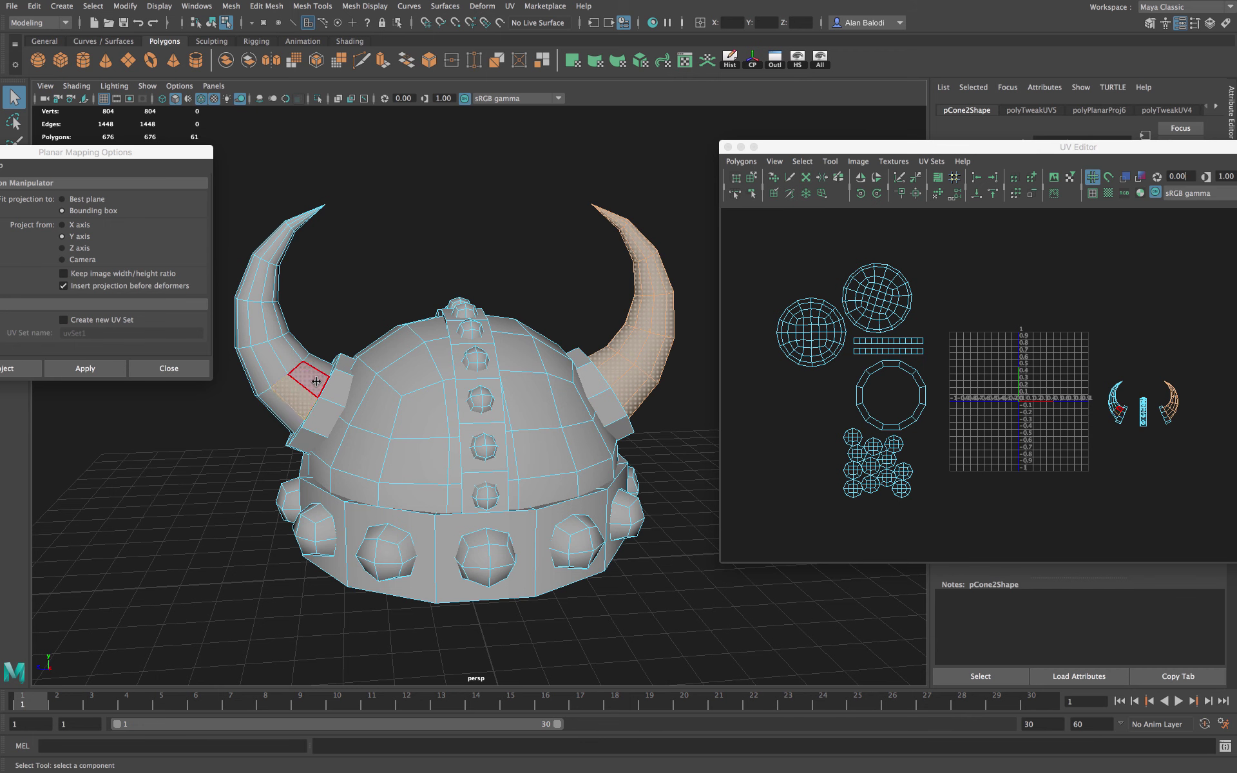
Add all faces of the left horn up to its tip to the selection, without its base ring
shift+double_click(290, 374)
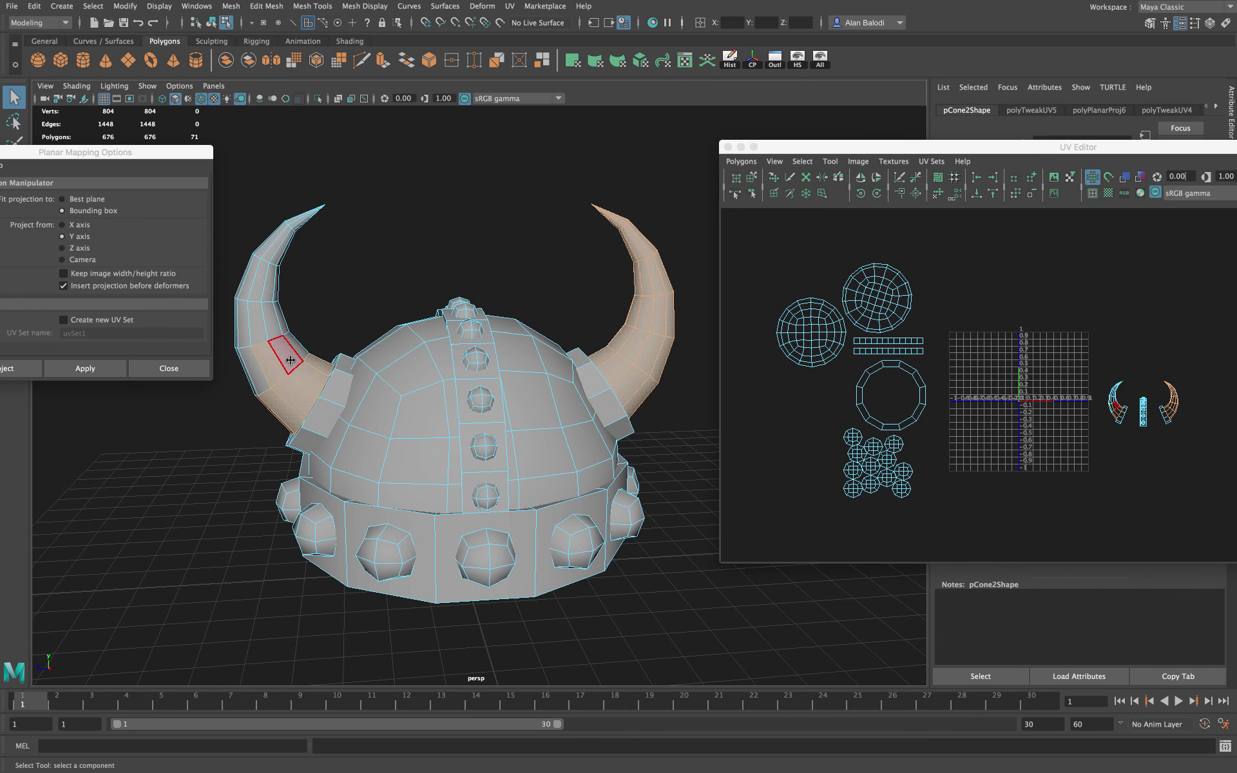
shift+double_click(271, 355)
shift+double_click(261, 331)
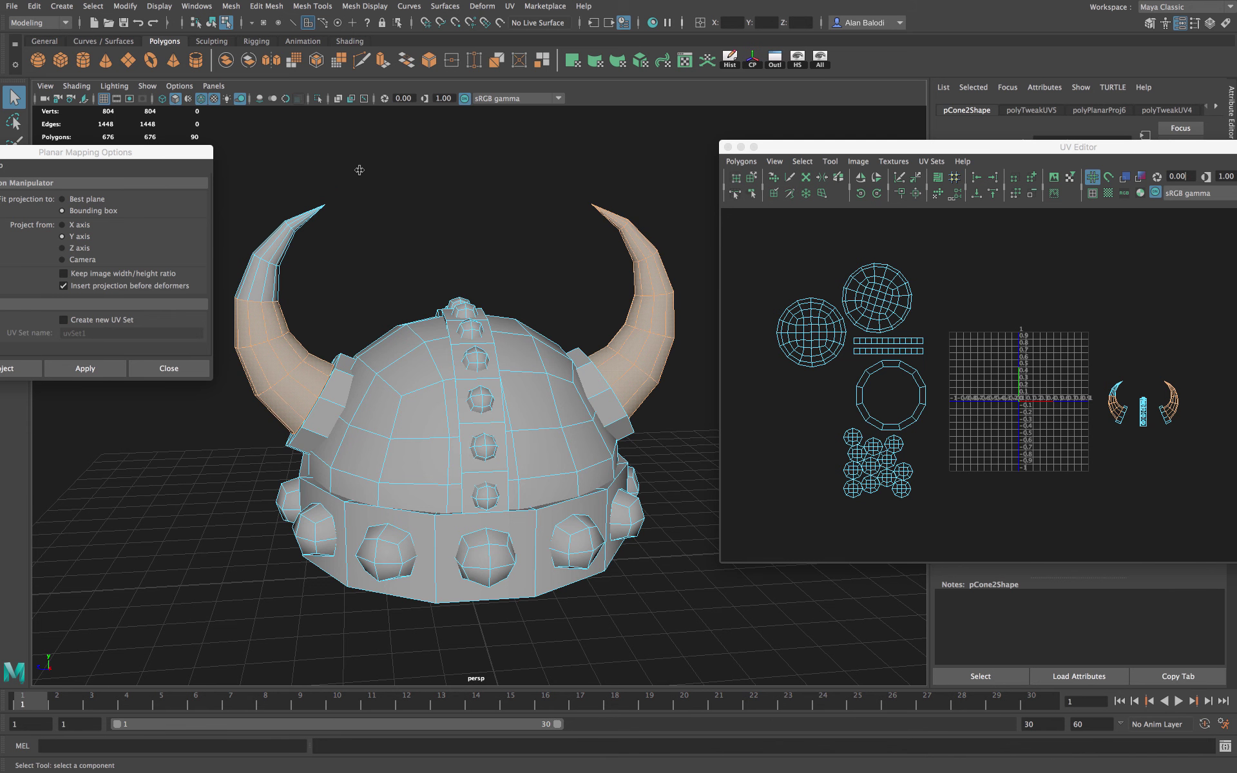
shift+drag(373, 155, 215, 321)
Planar-map the selected faces of both horns from the X axis, fitted to the bounding box
drag(130, 158, 230, 141)
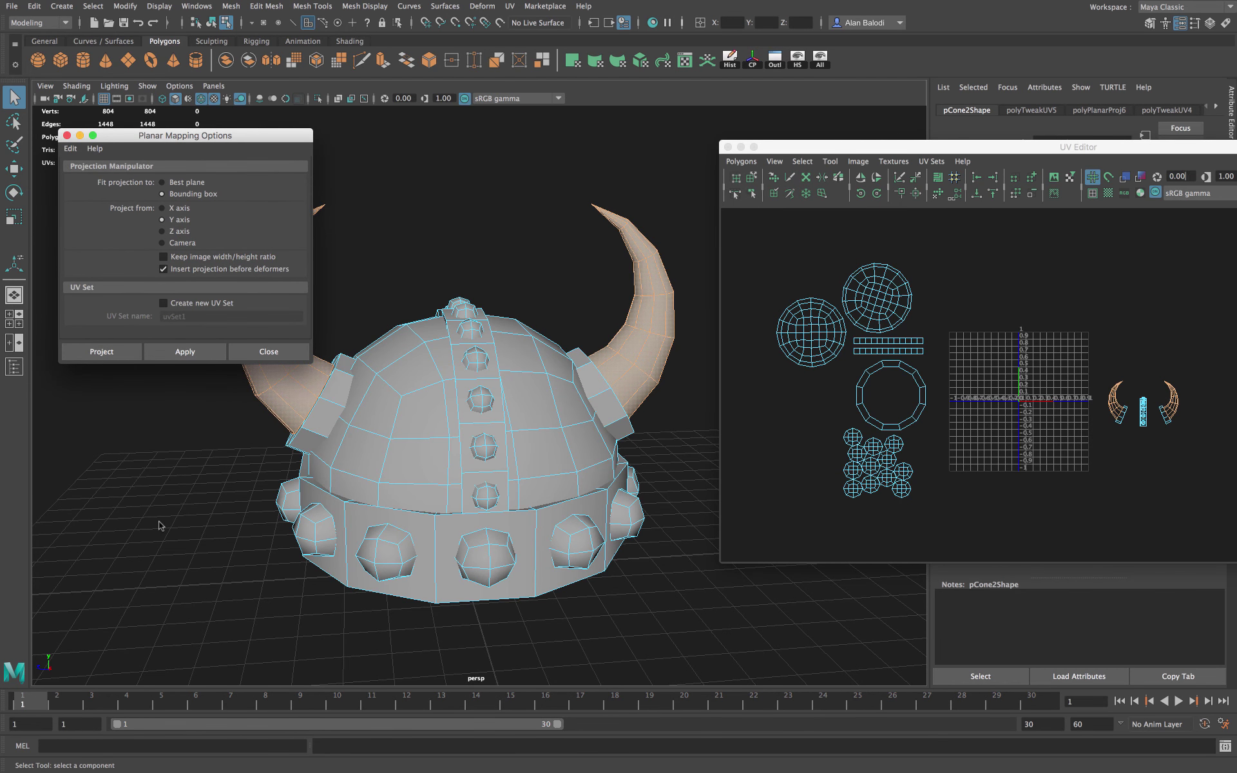
alt+drag(143, 540, 206, 544)
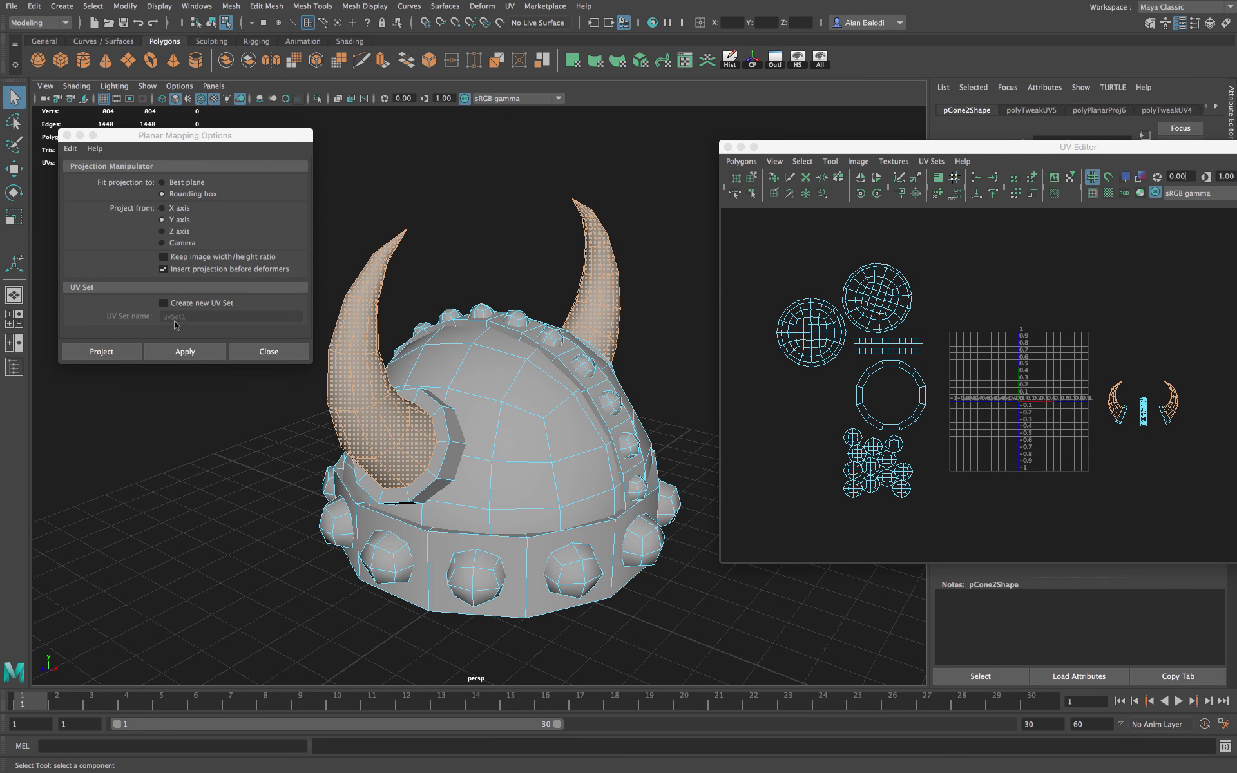
click(175, 208)
click(185, 351)
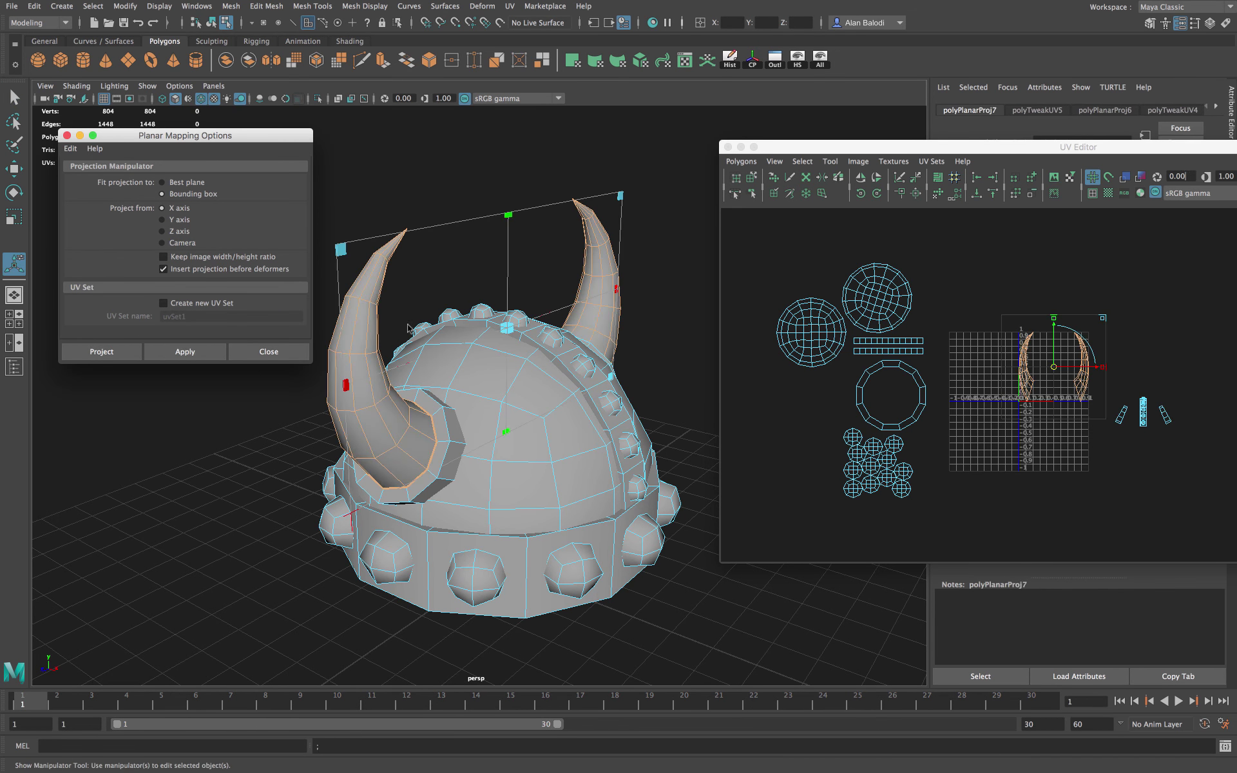
Undo a trial unfold of the horns and move their projected shells outside the UV grid, above the round dome shell
click(938, 193)
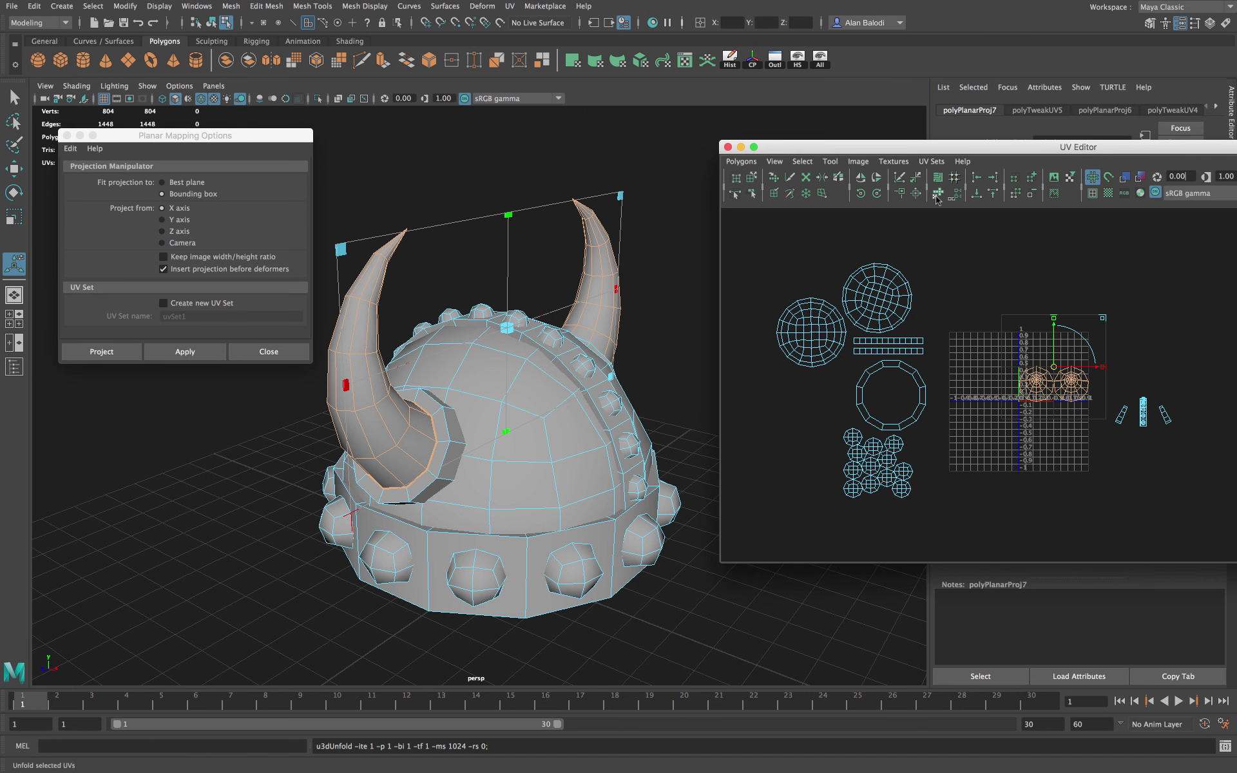
key(ctrl+z)
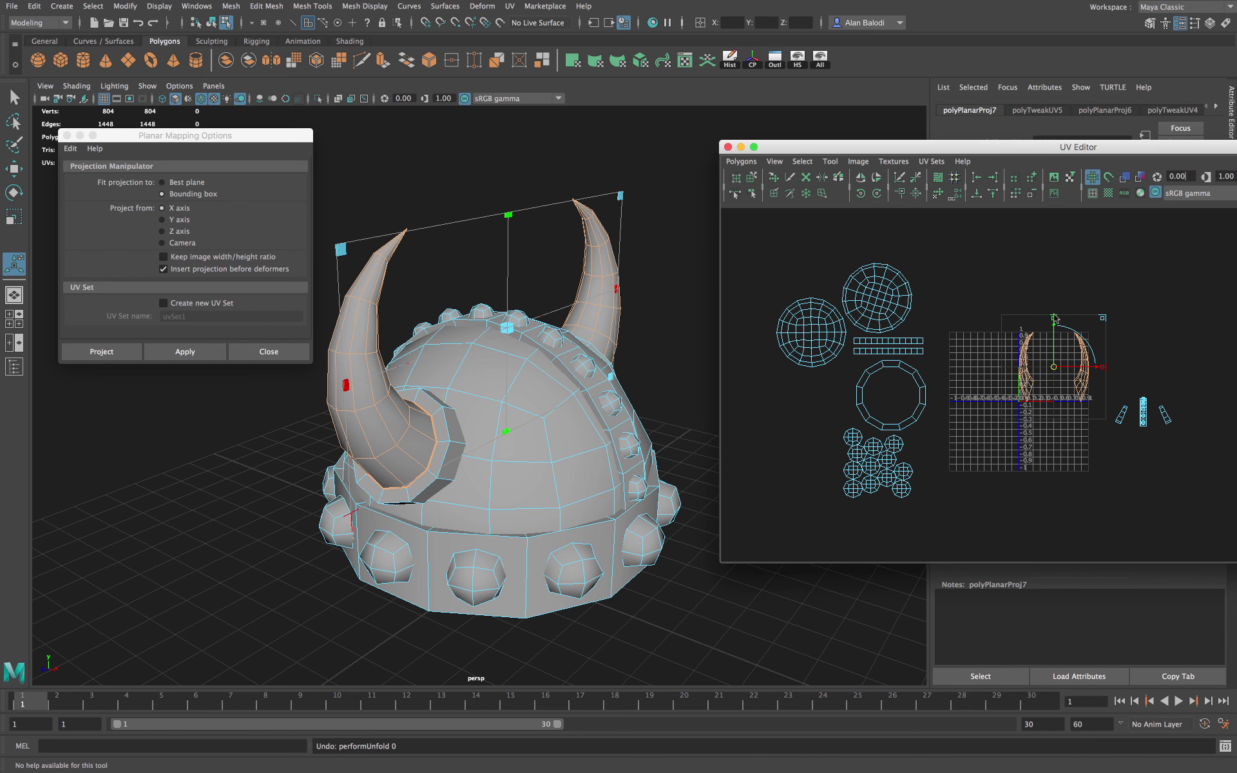
drag(1055, 317, 806, 281)
click(993, 278)
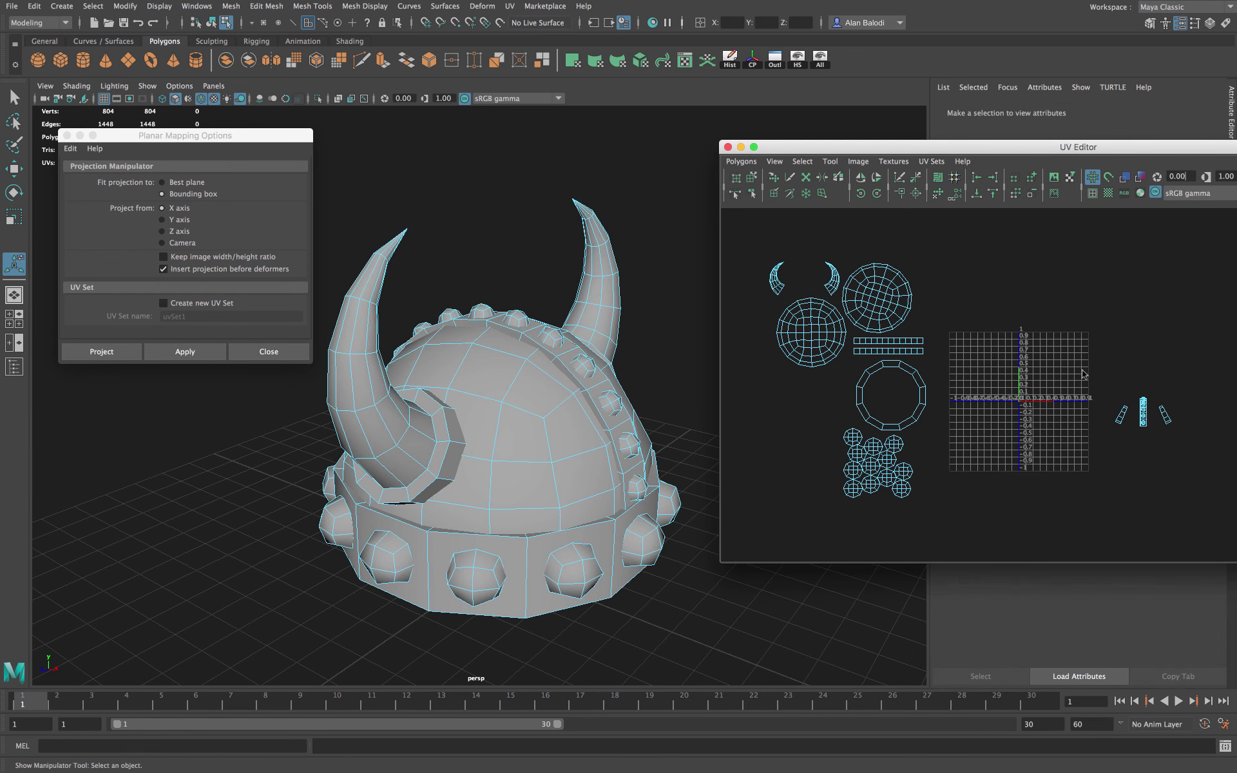
Select the UV shells of both horn-base rings and move them above the horn shells
drag(1109, 393, 1137, 445)
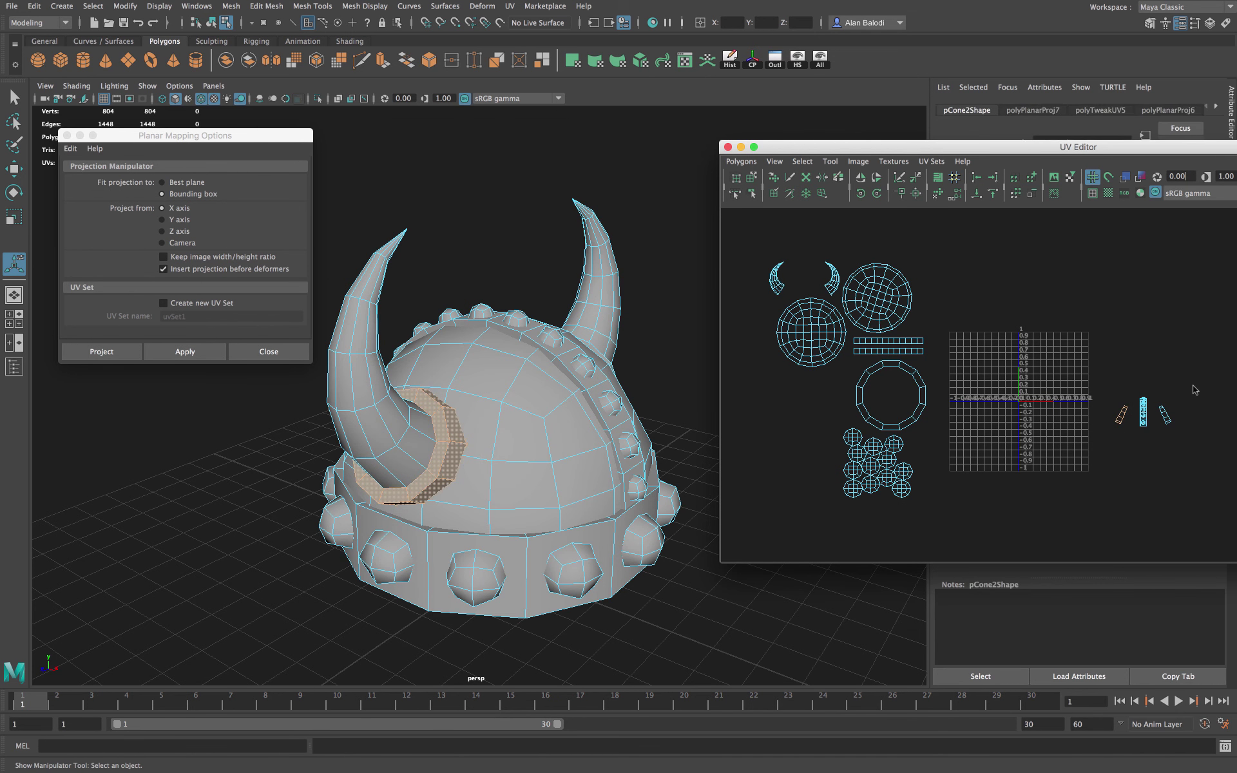
shift+drag(1193, 385, 1156, 448)
key(w)
drag(1133, 413, 805, 244)
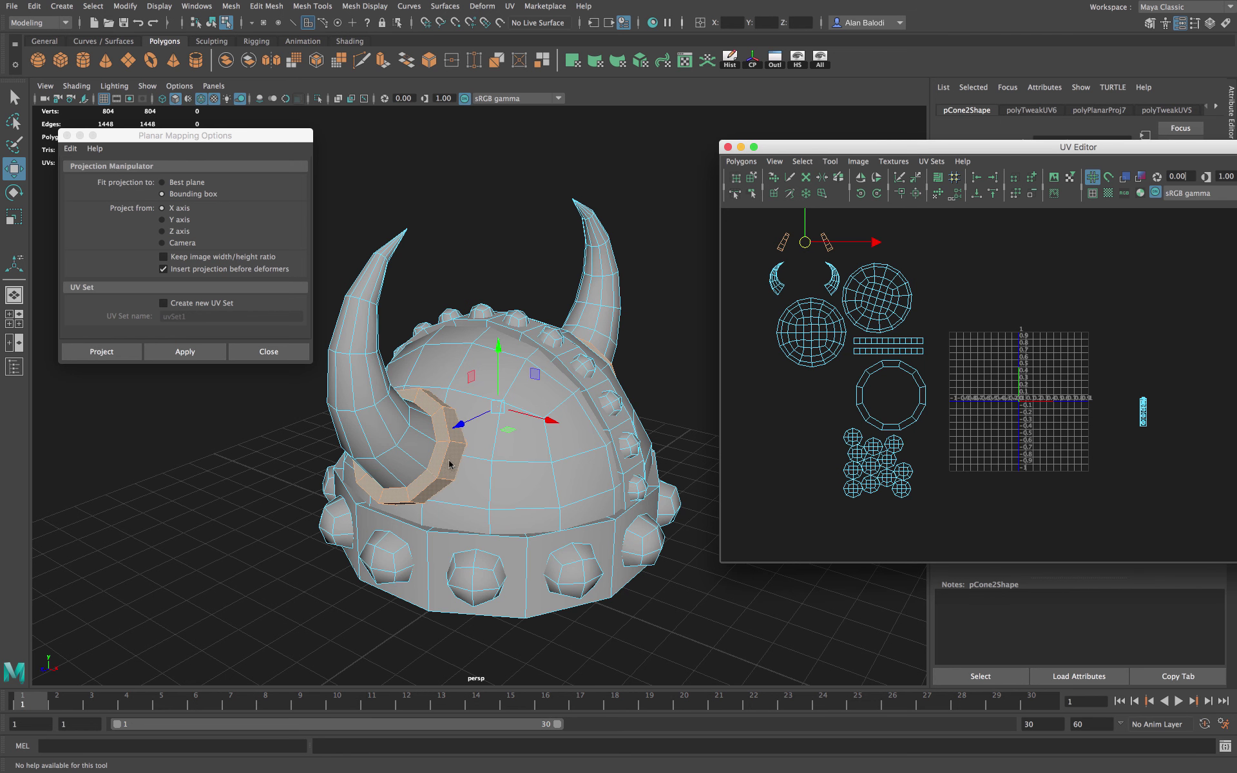
Unfold the two horn-base rings and place the resulting round shells back outside the UV grid above the horns
alt+drag(448, 463, 340, 422)
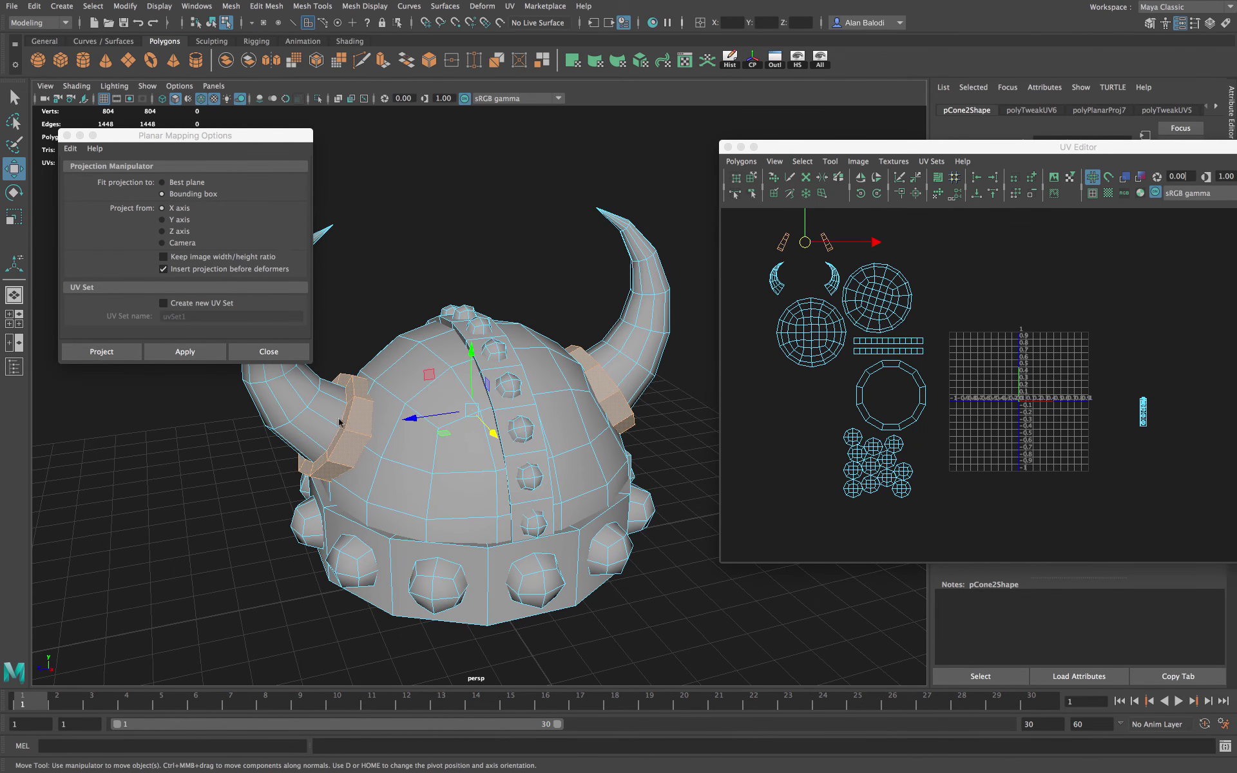
click(937, 194)
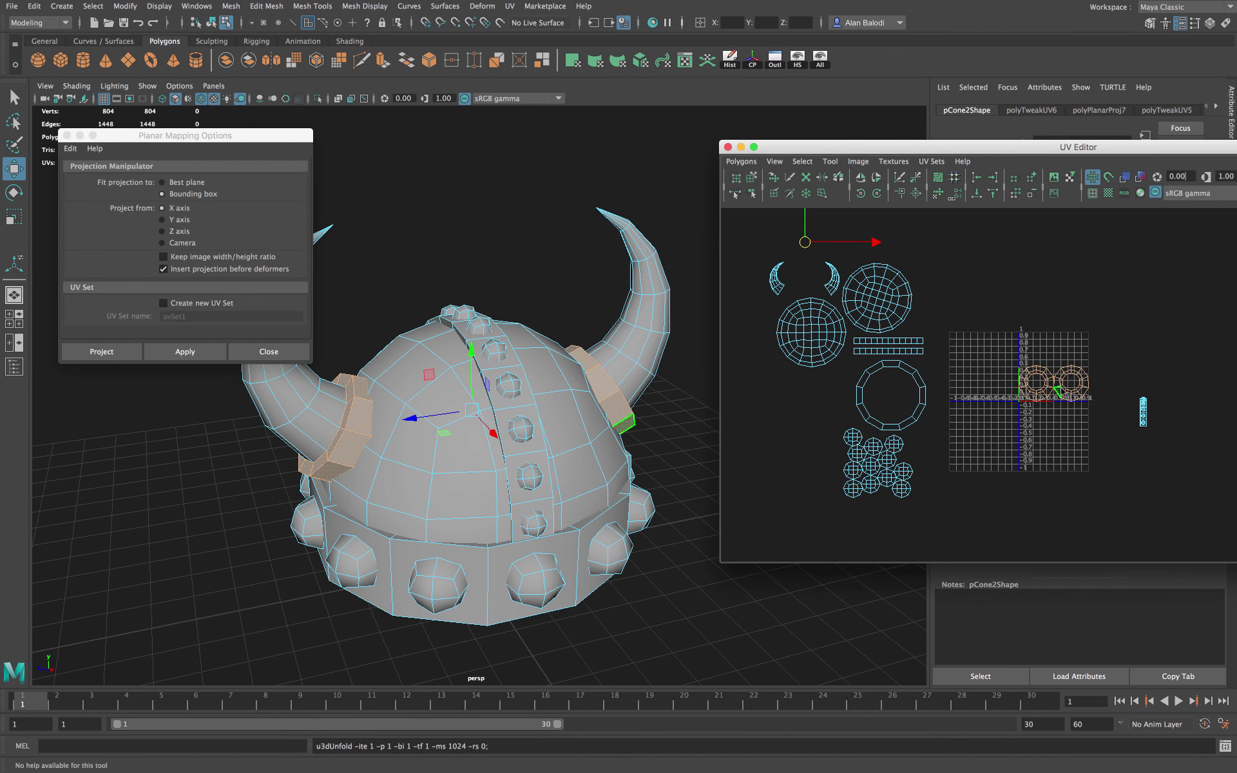
drag(1004, 346, 806, 238)
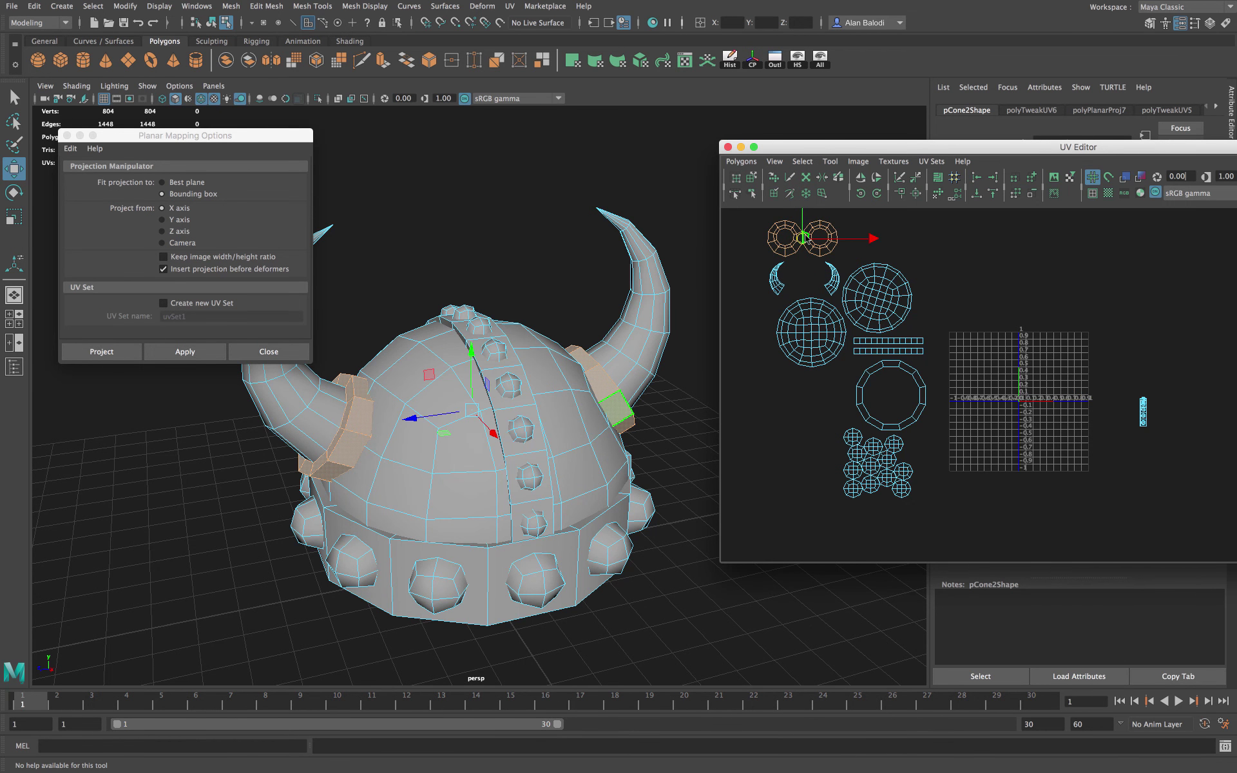
click(873, 256)
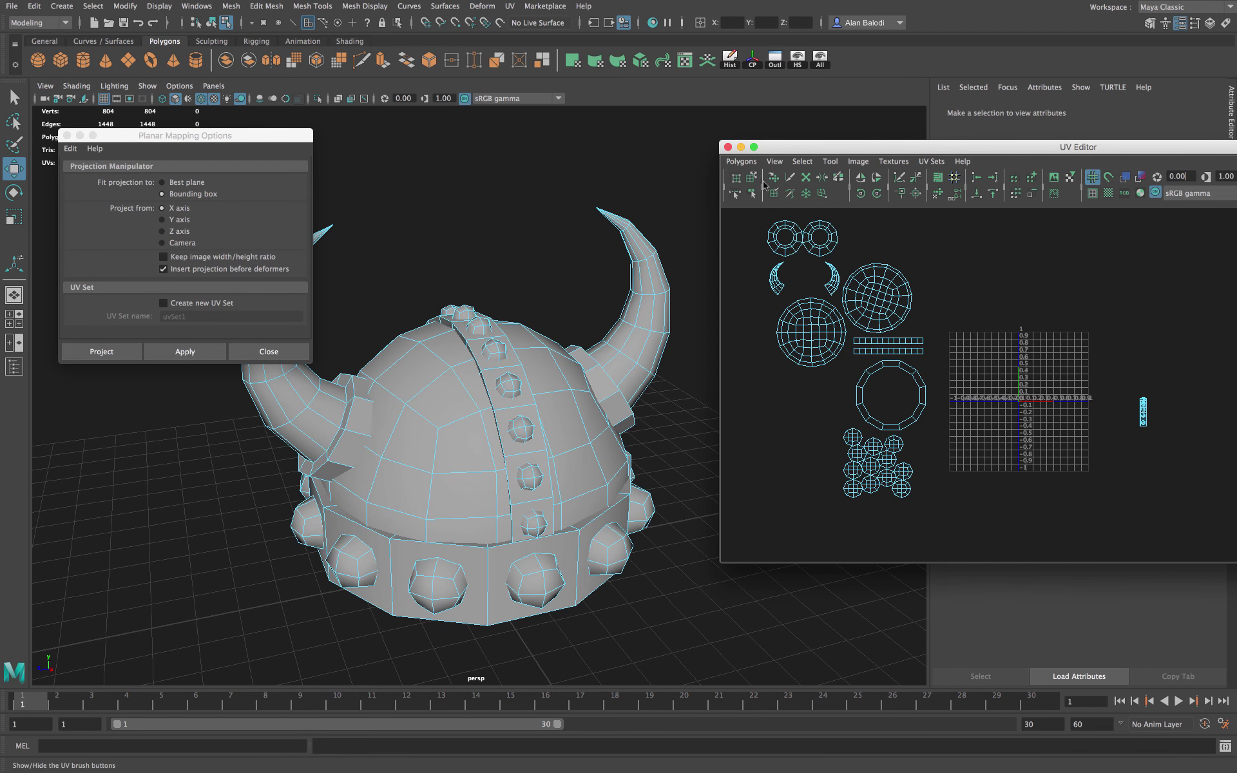
Shift one horn-base ring shell clear of the other and optimize the UVs of each ring
click(751, 177)
click(818, 235)
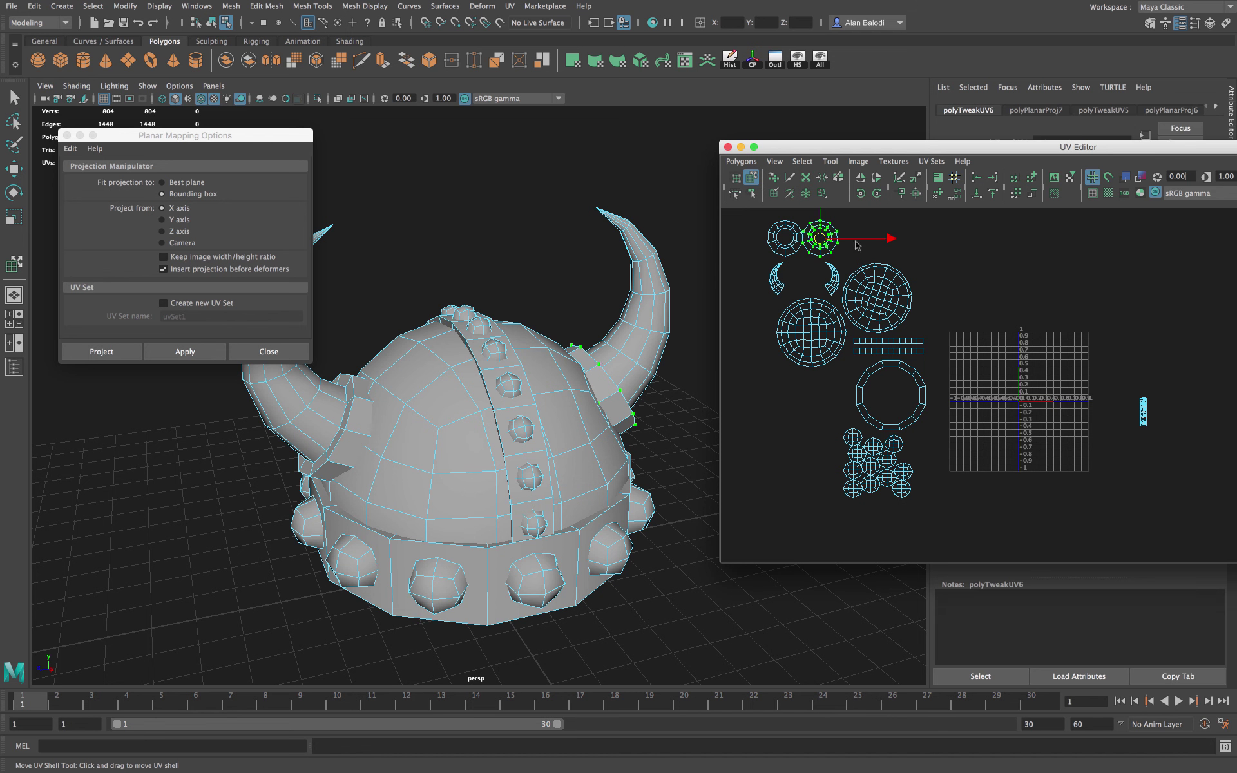
click(928, 247)
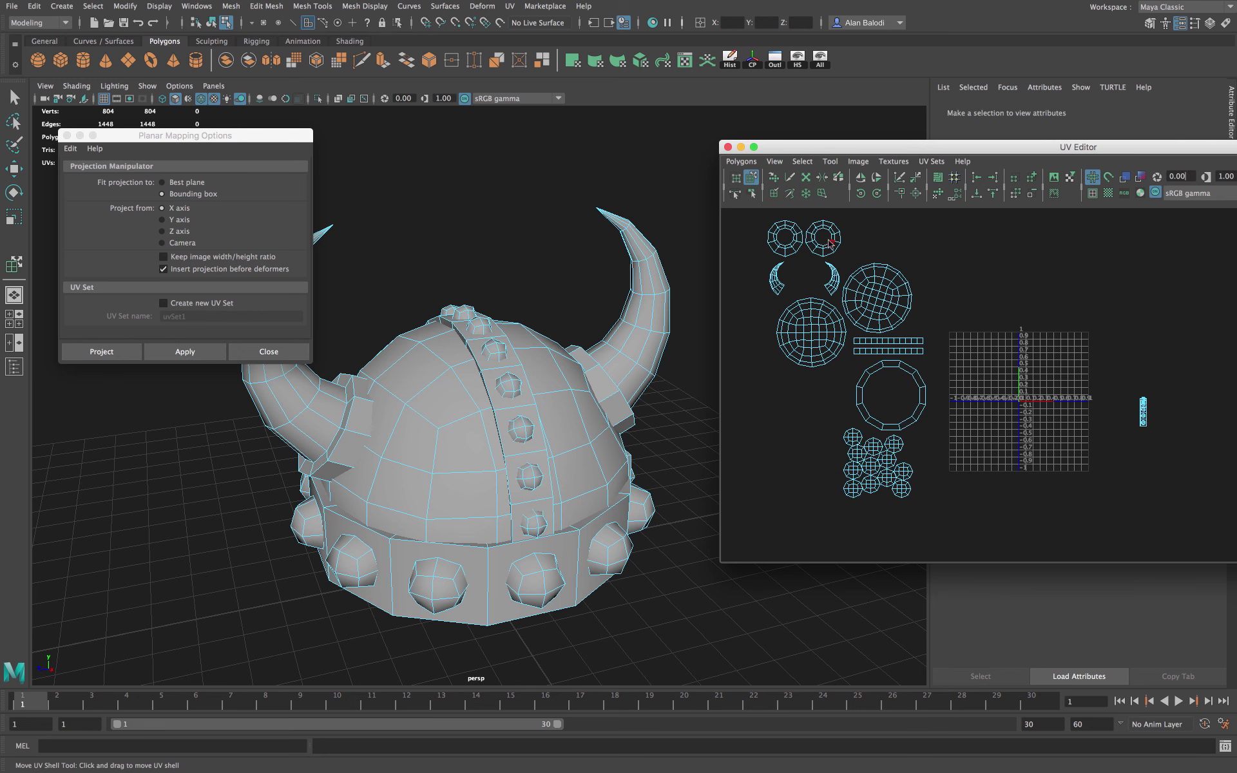
click(824, 246)
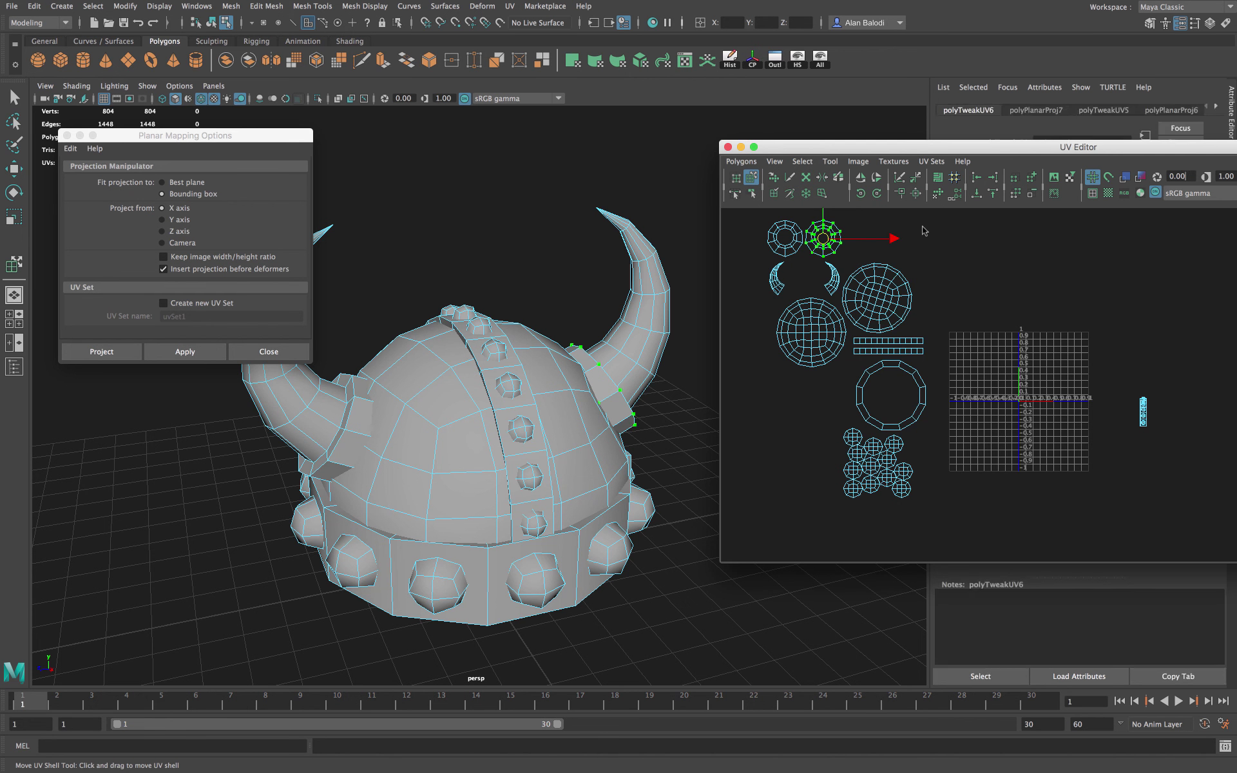
click(956, 196)
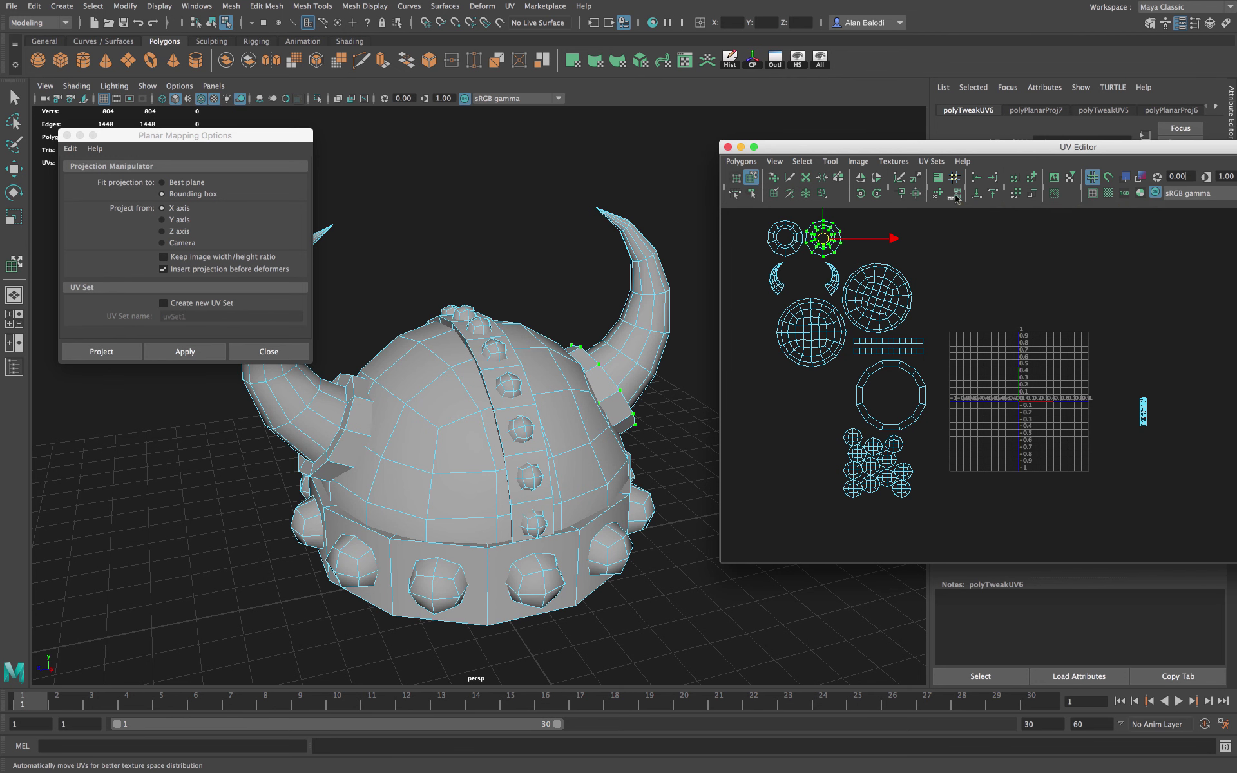
click(776, 247)
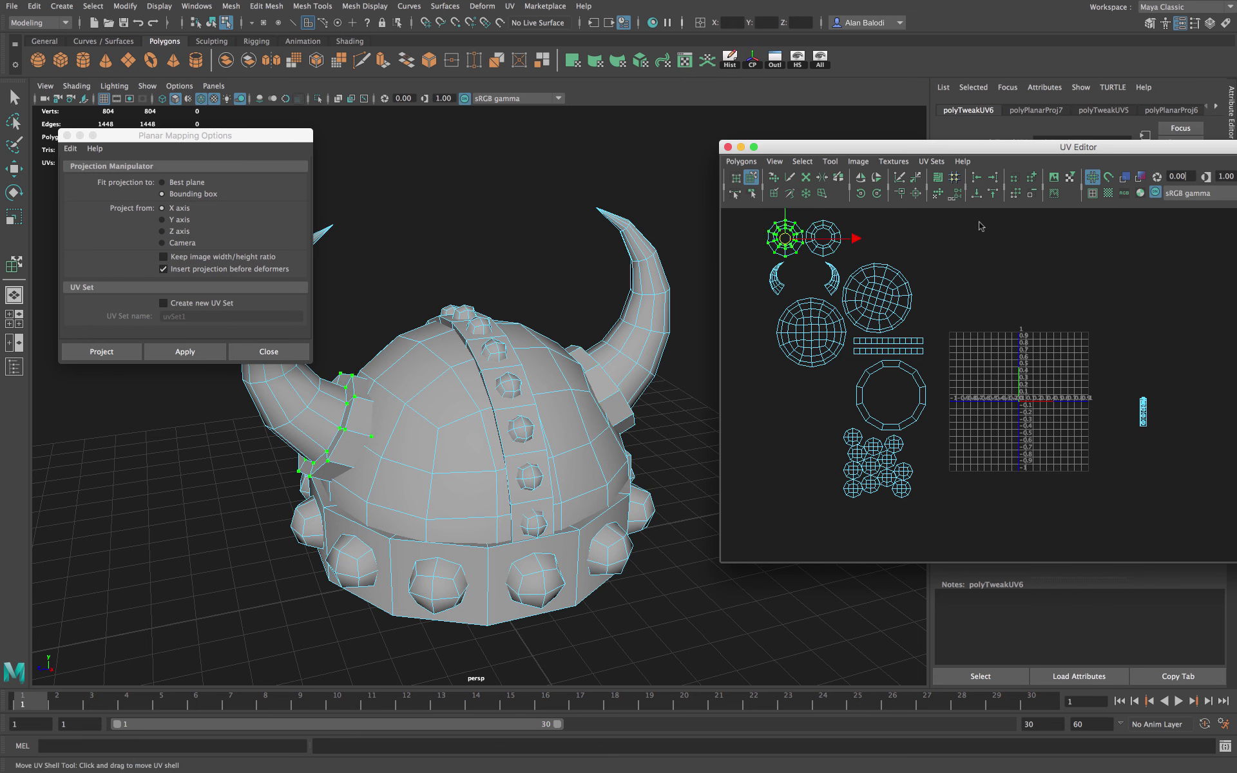
click(957, 194)
click(888, 255)
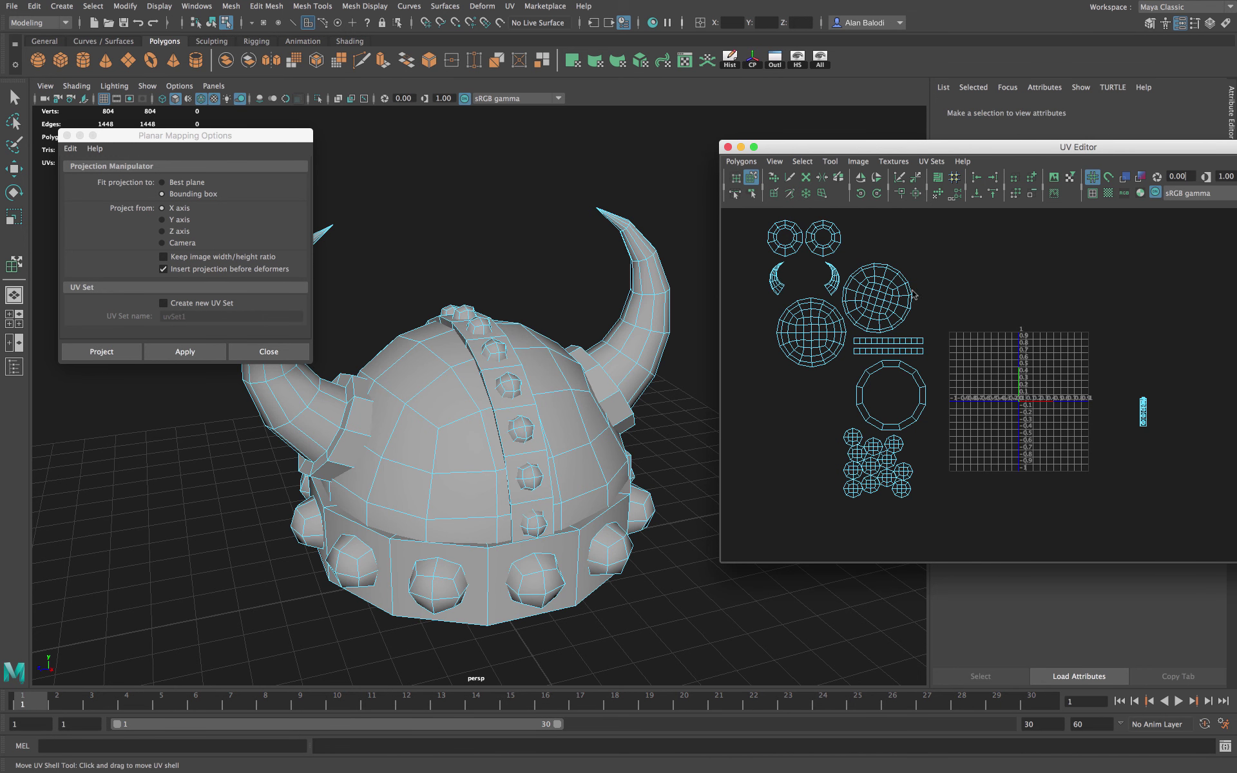
Select the UVs of the crest strip and its studs and move them beside the round dome shells
drag(1123, 377, 1119, 336)
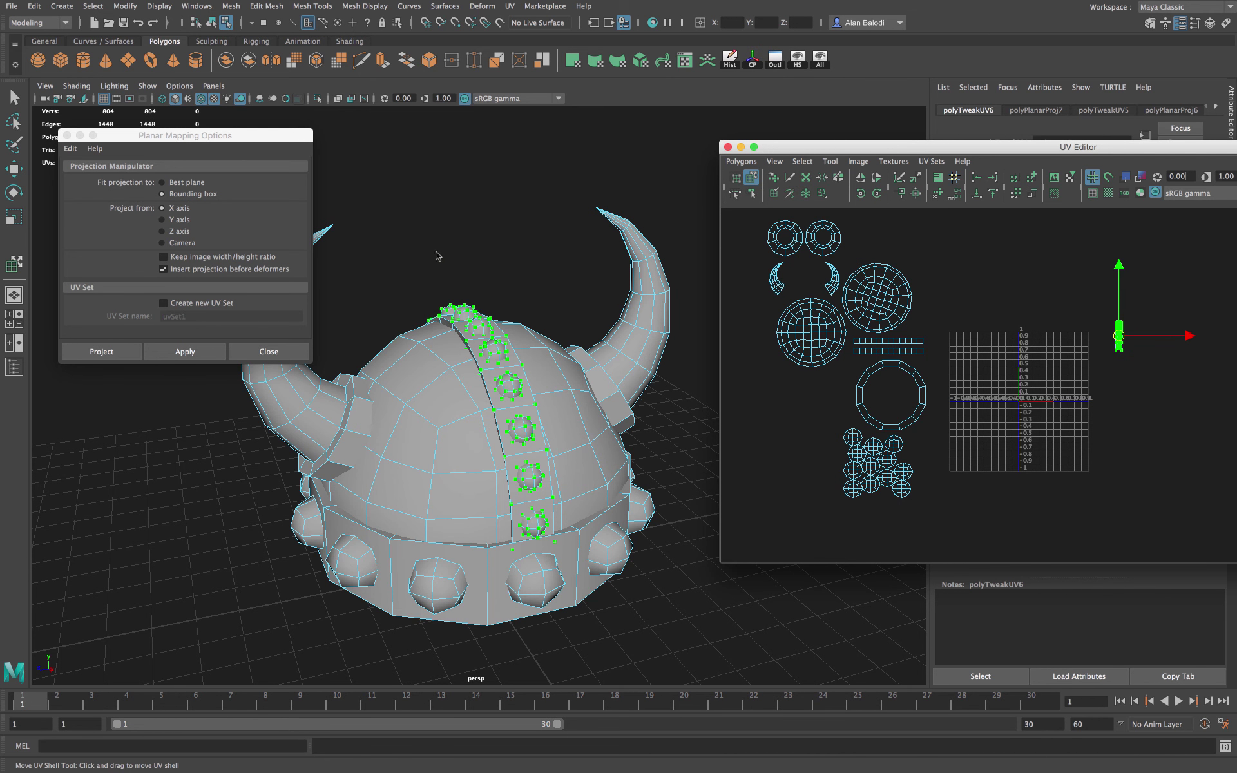
alt+drag(437, 253, 524, 247)
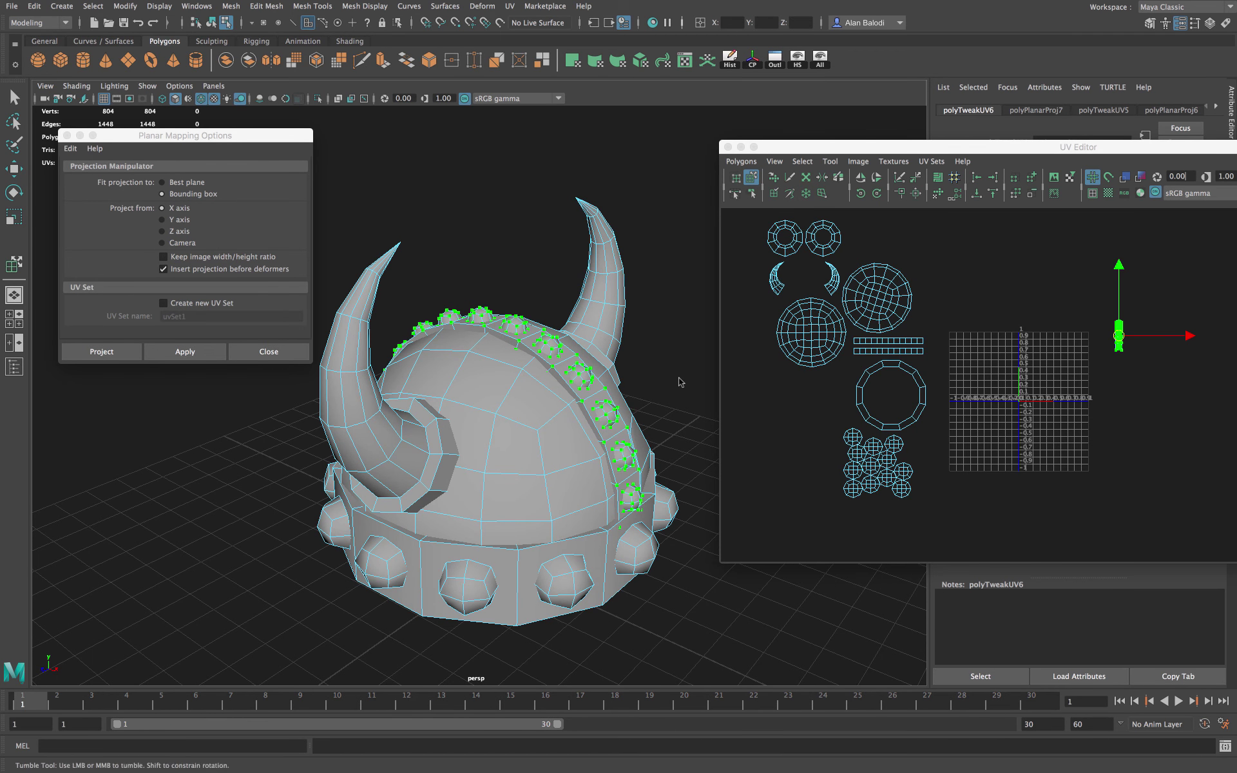
alt+drag(711, 402, 657, 374)
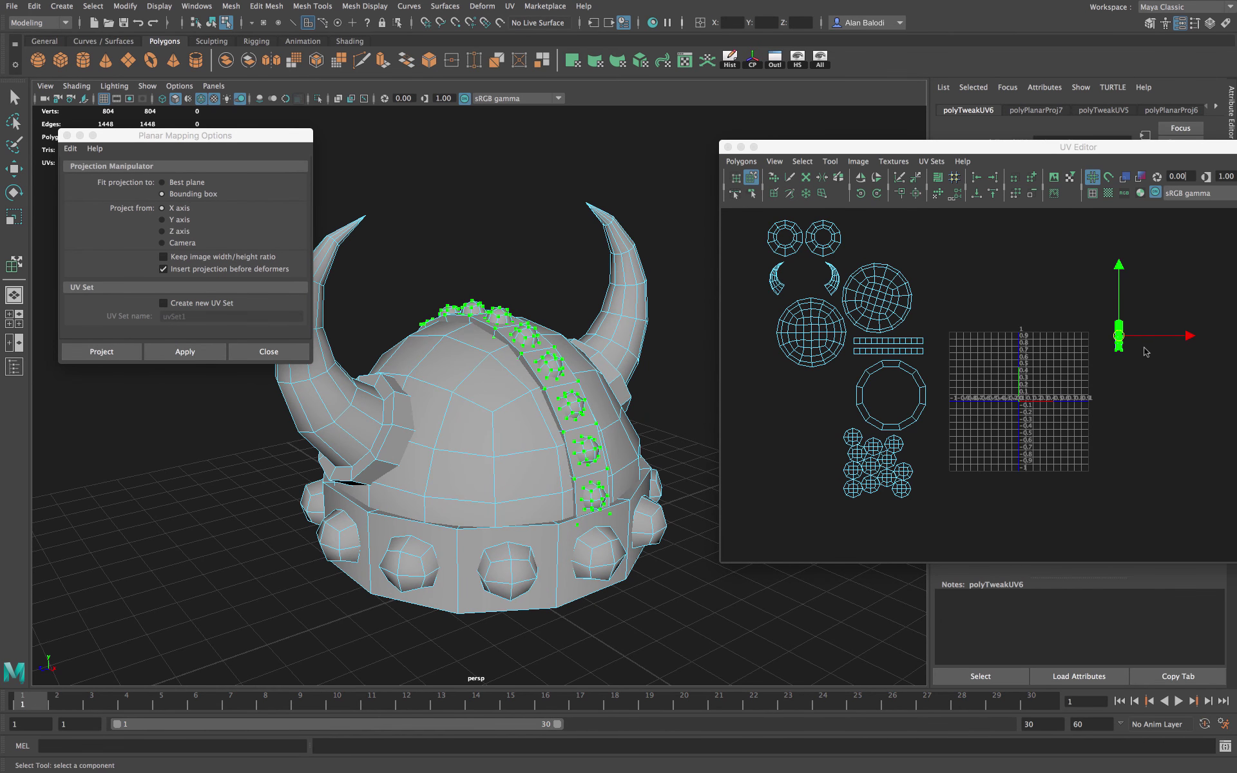
drag(1120, 342, 943, 301)
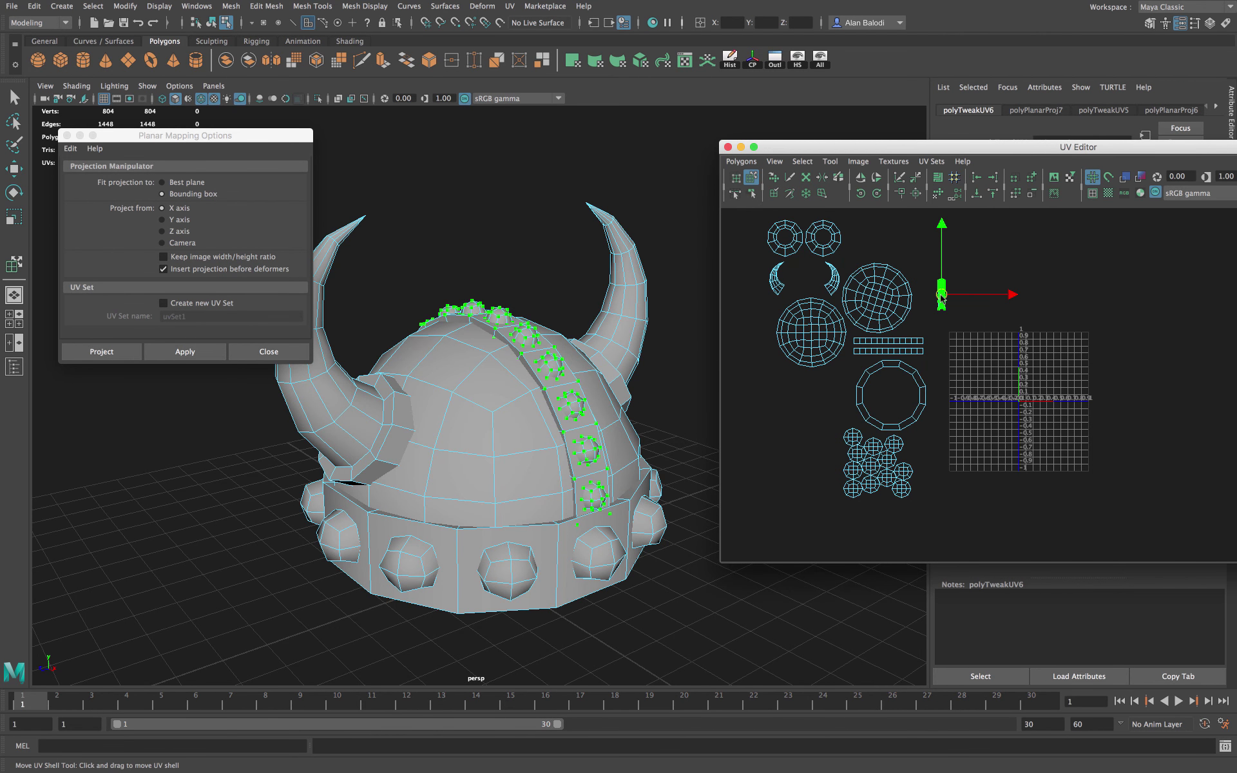
Unfold the crest strip and its studs and place the resulting shells just above the UV grid
alt+drag(714, 313, 580, 451)
alt+drag(503, 258, 638, 390)
click(936, 195)
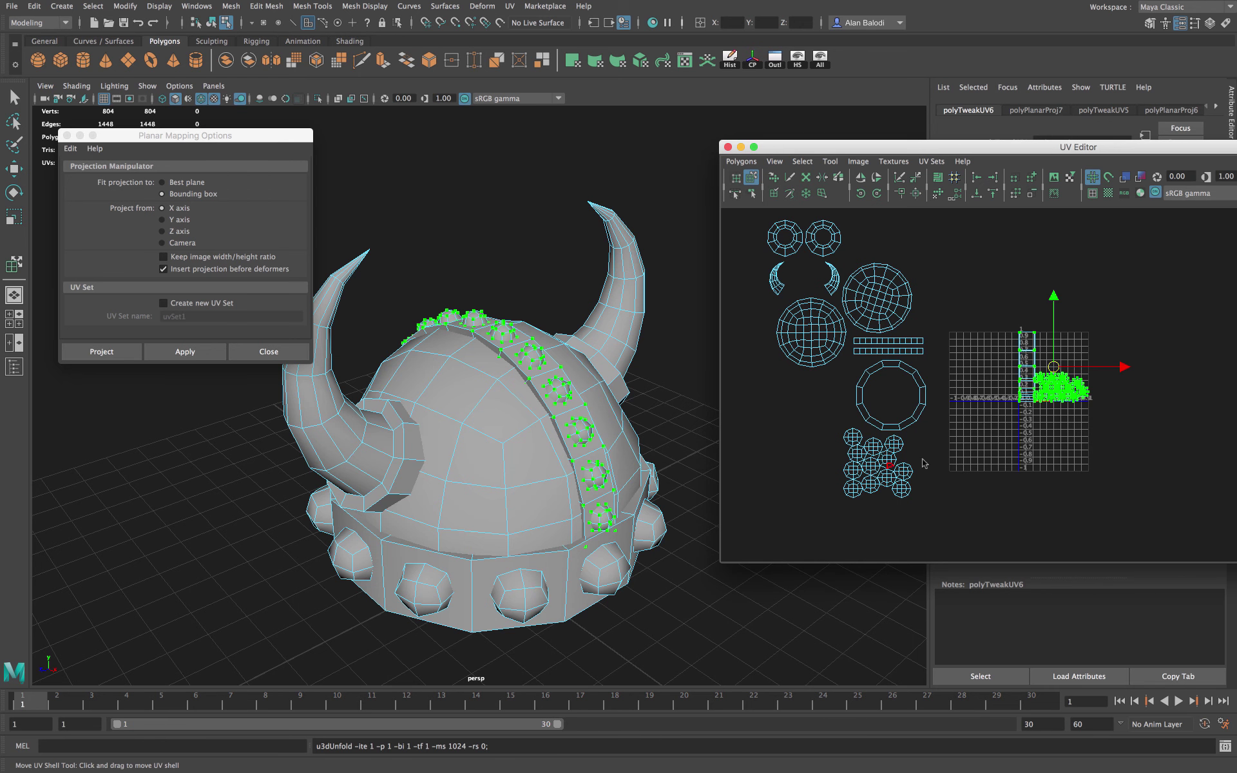
drag(1054, 367, 1013, 274)
click(1068, 317)
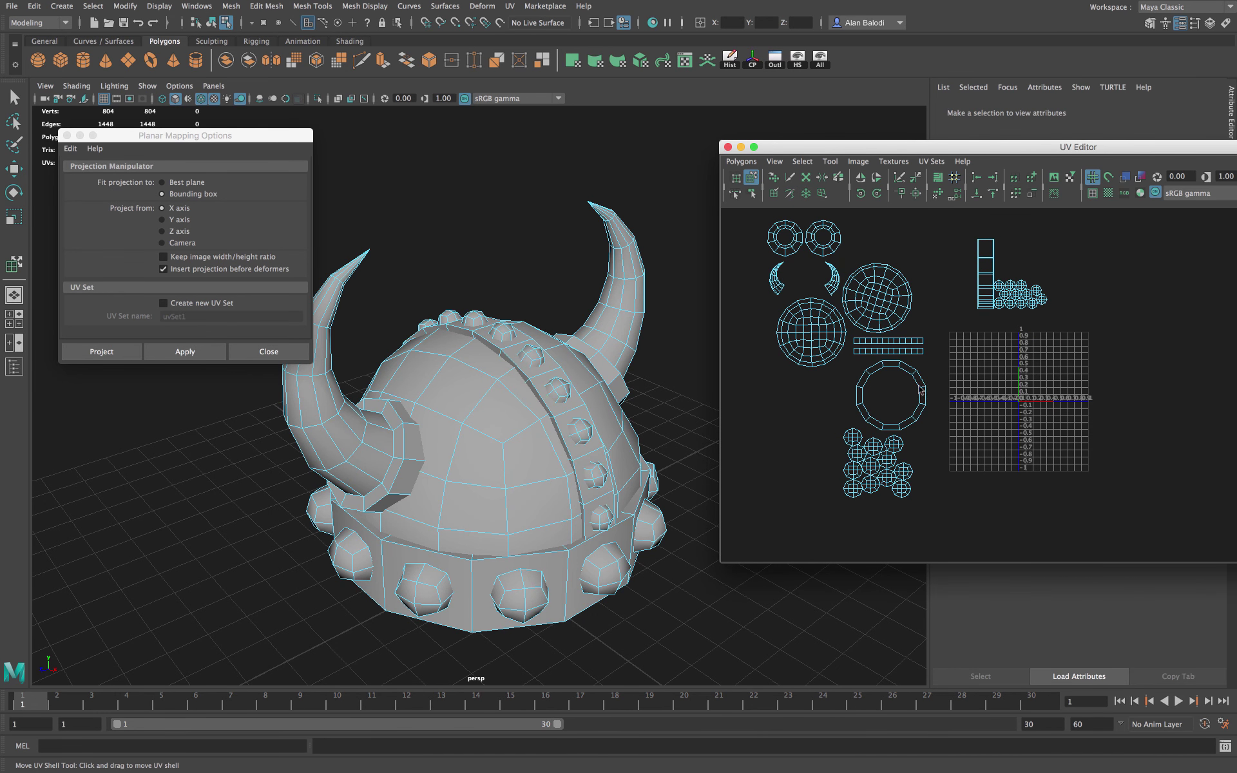
Close the planar mapping options and return the helmet to object mode with nothing selected
drag(965, 280, 1054, 316)
drag(978, 147, 910, 168)
click(67, 136)
right_click(529, 358)
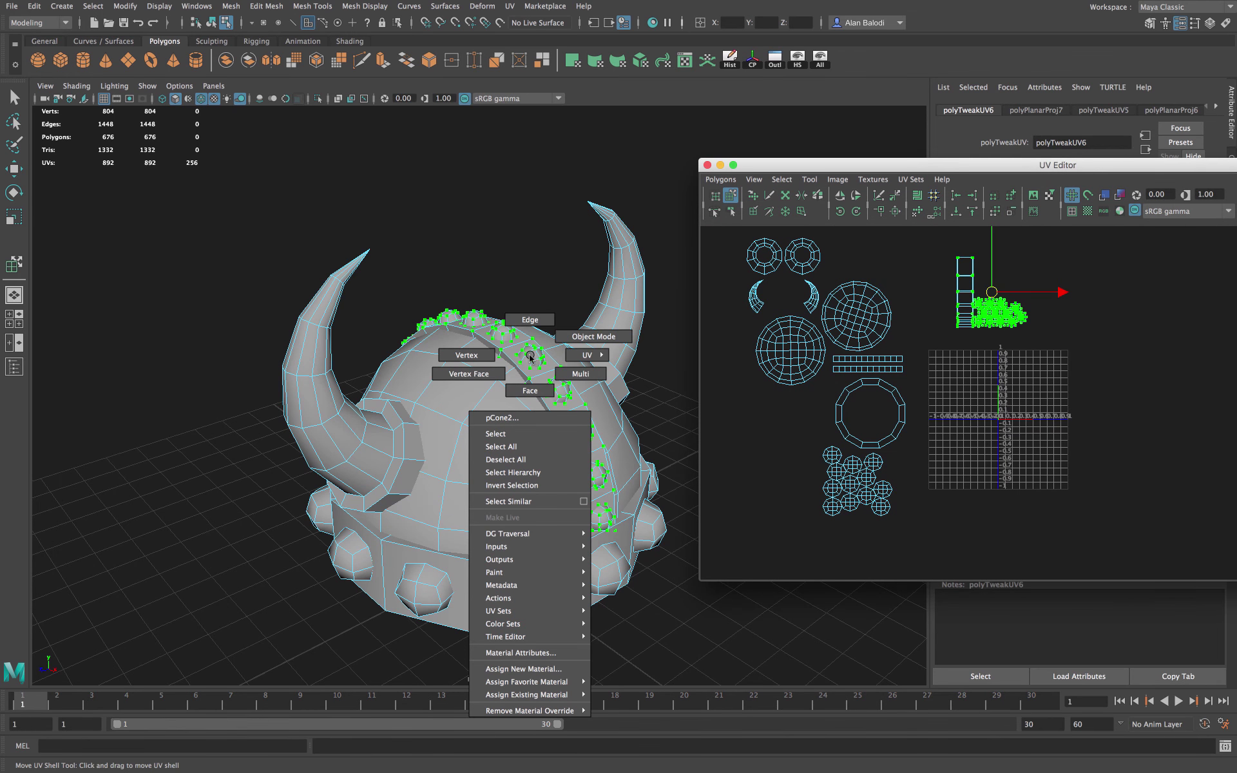
click(567, 338)
click(503, 269)
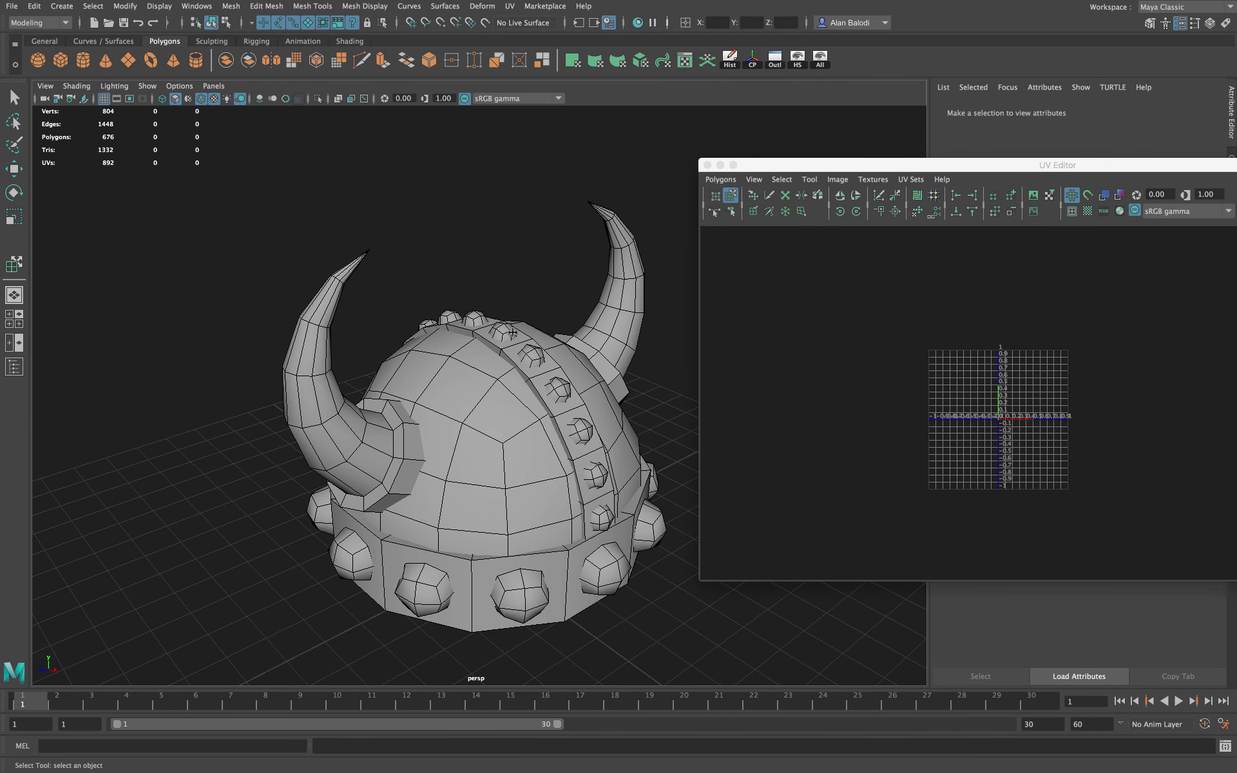
Select the whole helmet to display its UV shells, reposition the UV Editor over the viewport, and switch to UV selection
click(512, 332)
drag(829, 165, 547, 151)
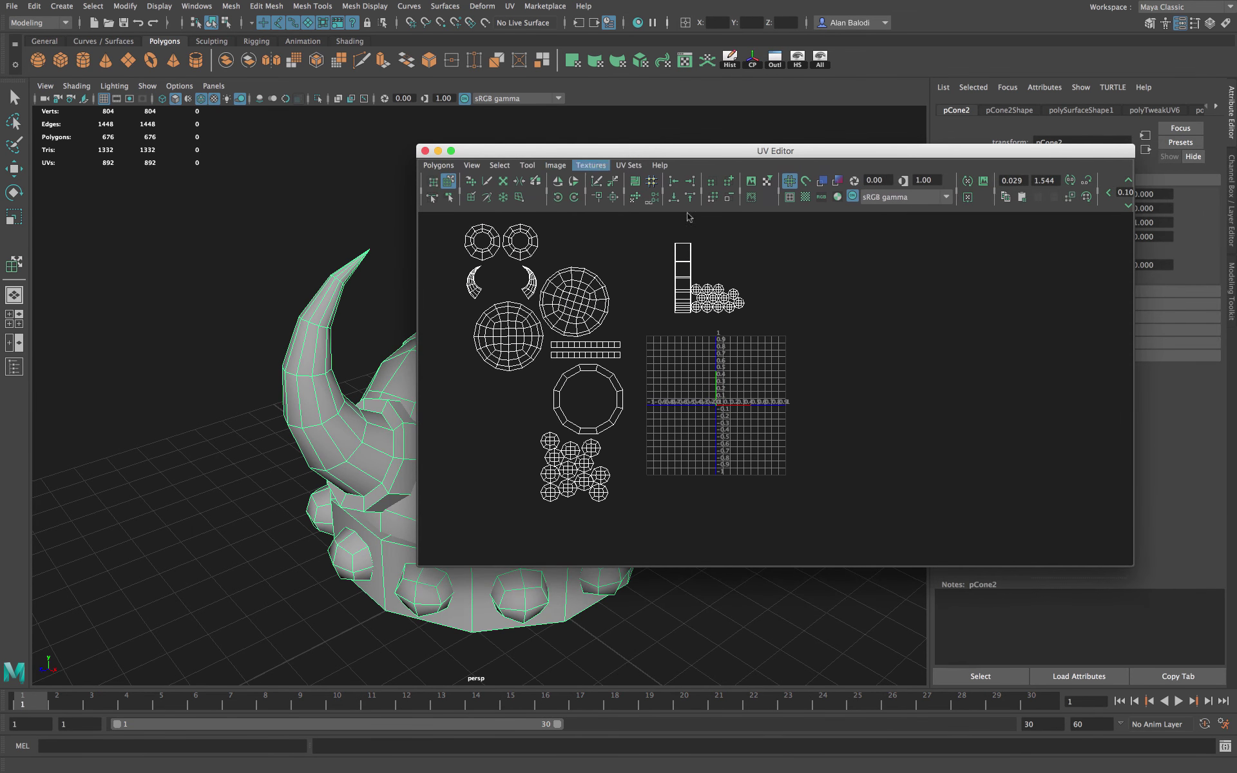
scroll(792, 364, down, 2)
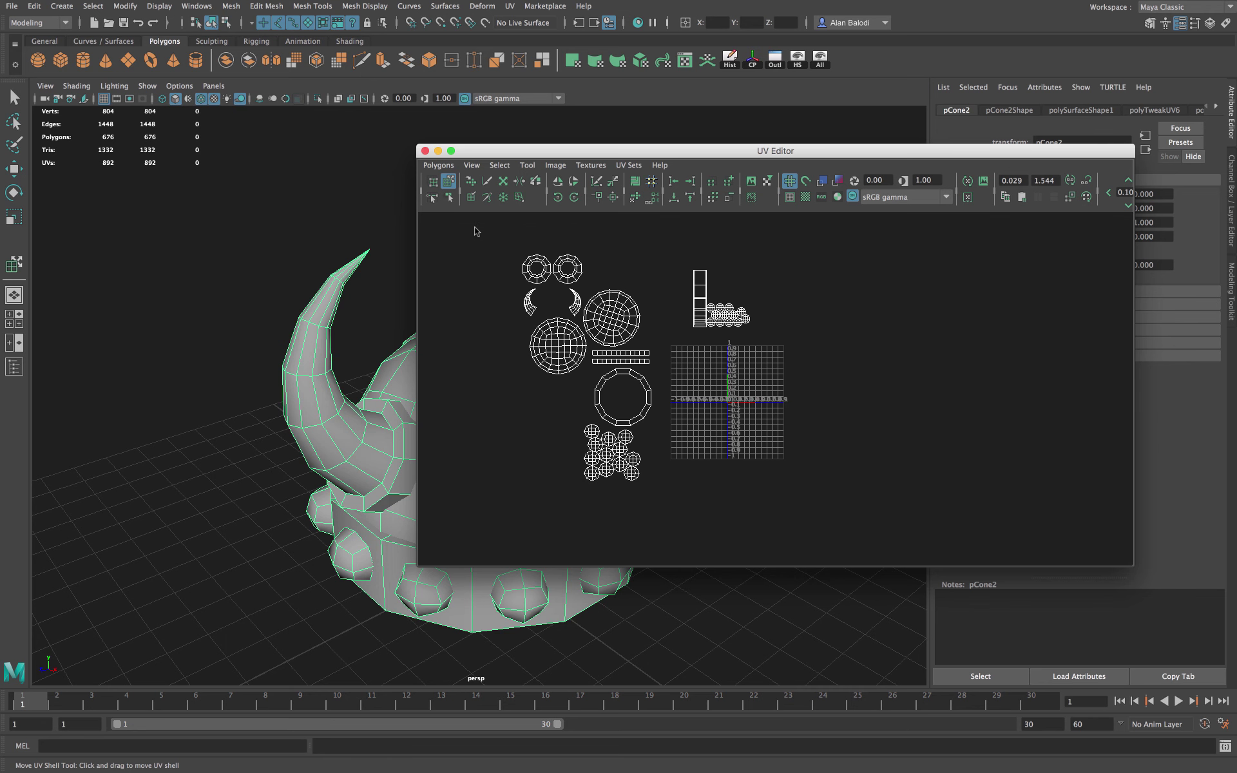
drag(475, 230, 837, 532)
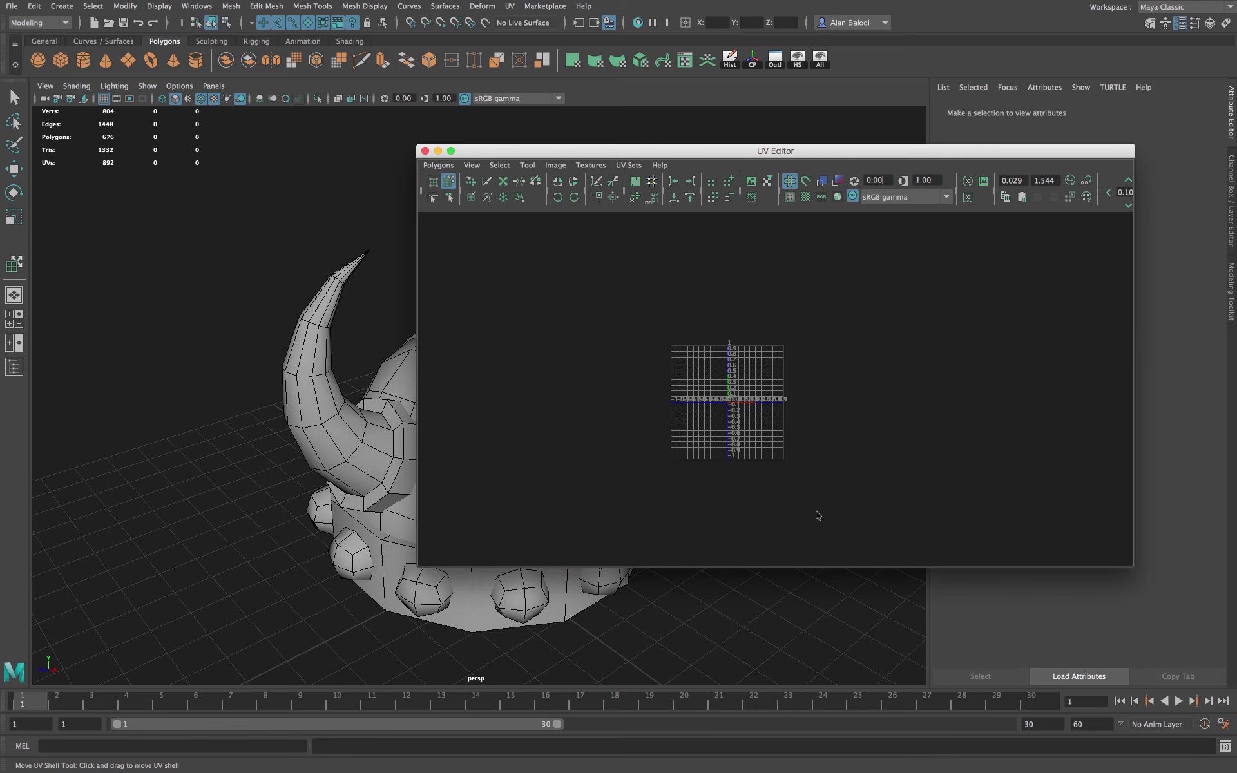
click(406, 436)
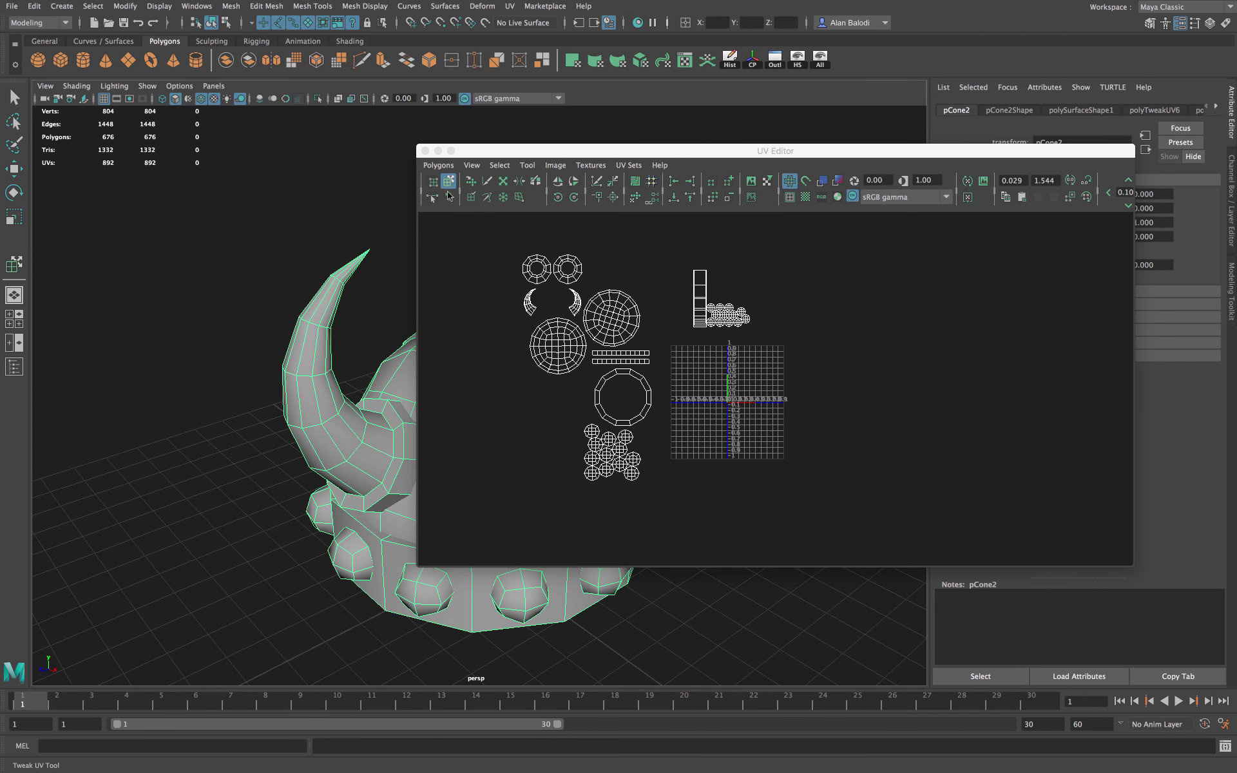
drag(501, 149, 512, 147)
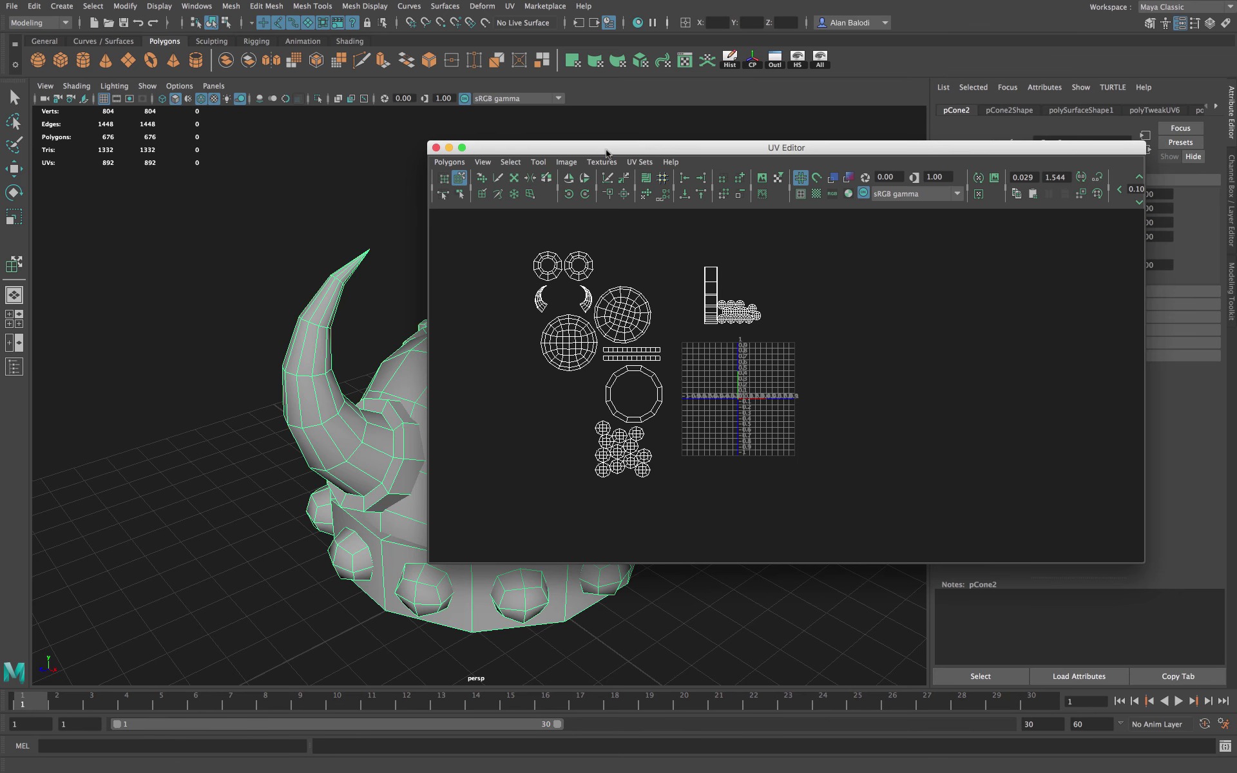
drag(609, 153, 625, 154)
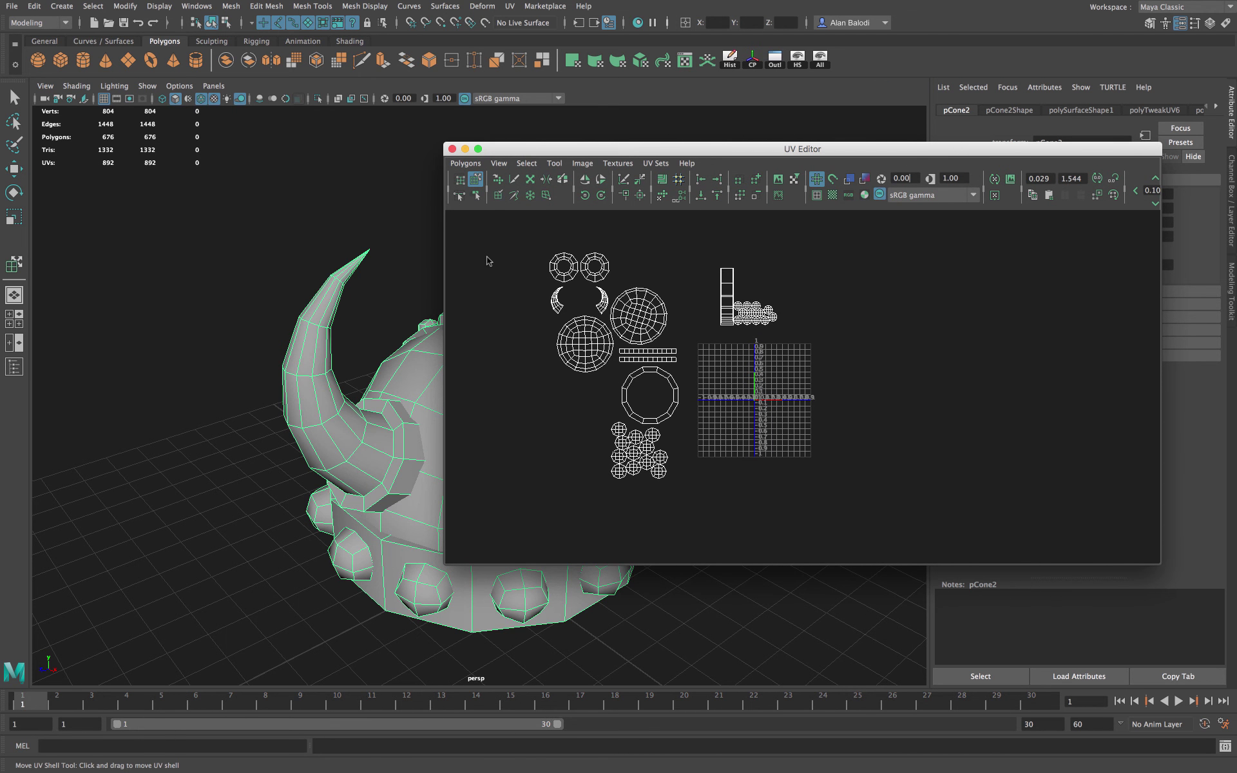
right_drag(488, 256, 541, 260)
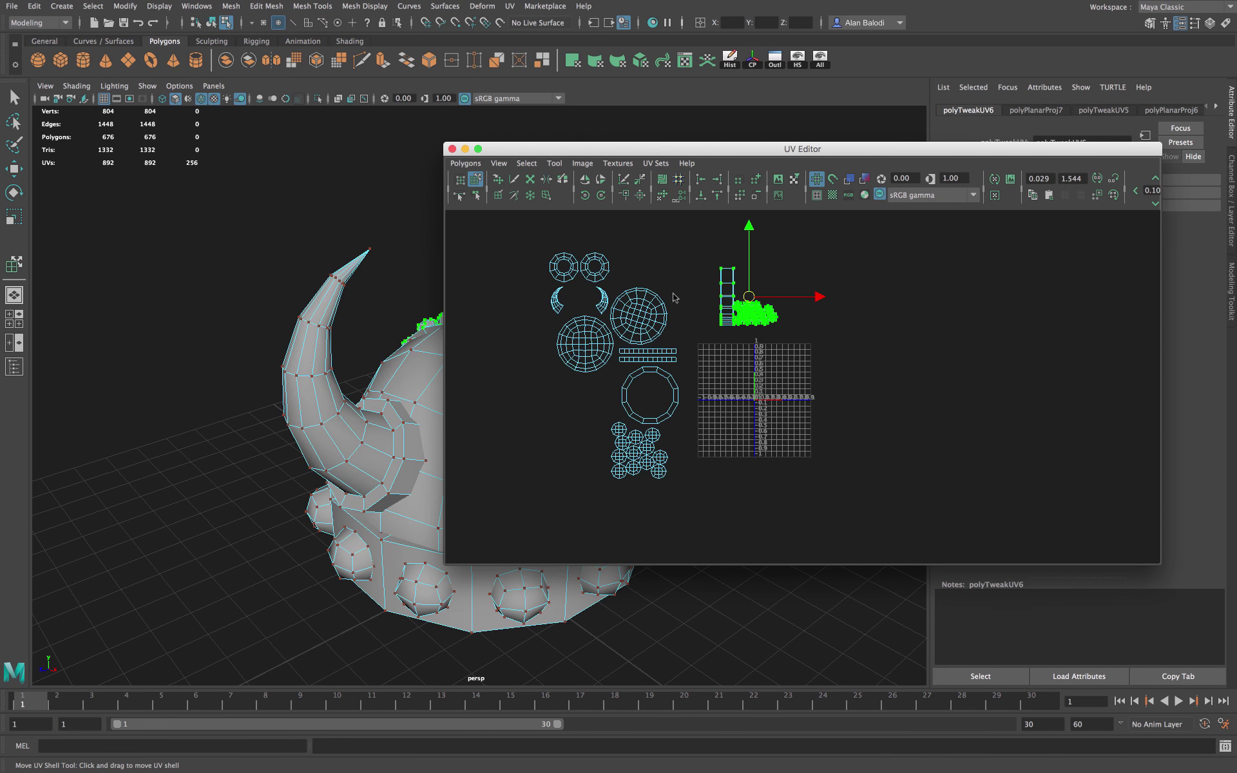
click(505, 261)
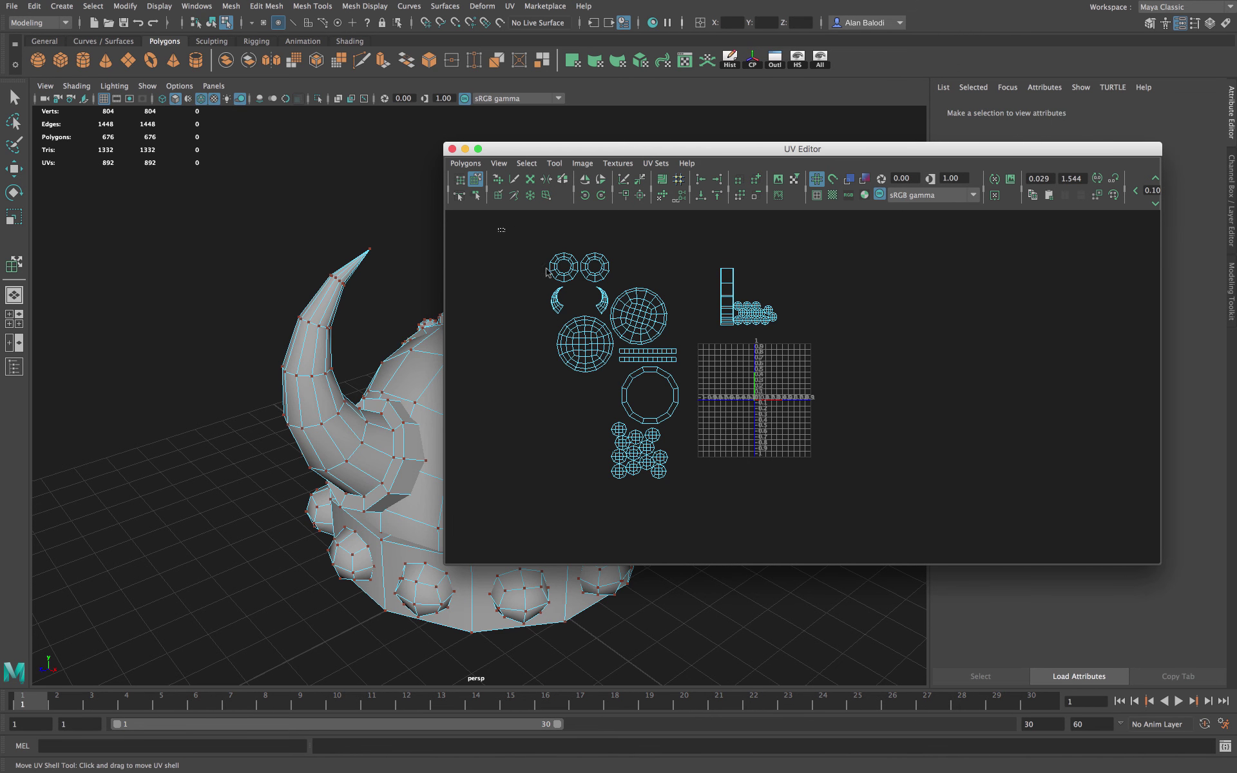
Select all the helmet's UVs and lay the shells out automatically within the 0 to 1 UV square
drag(500, 229, 862, 510)
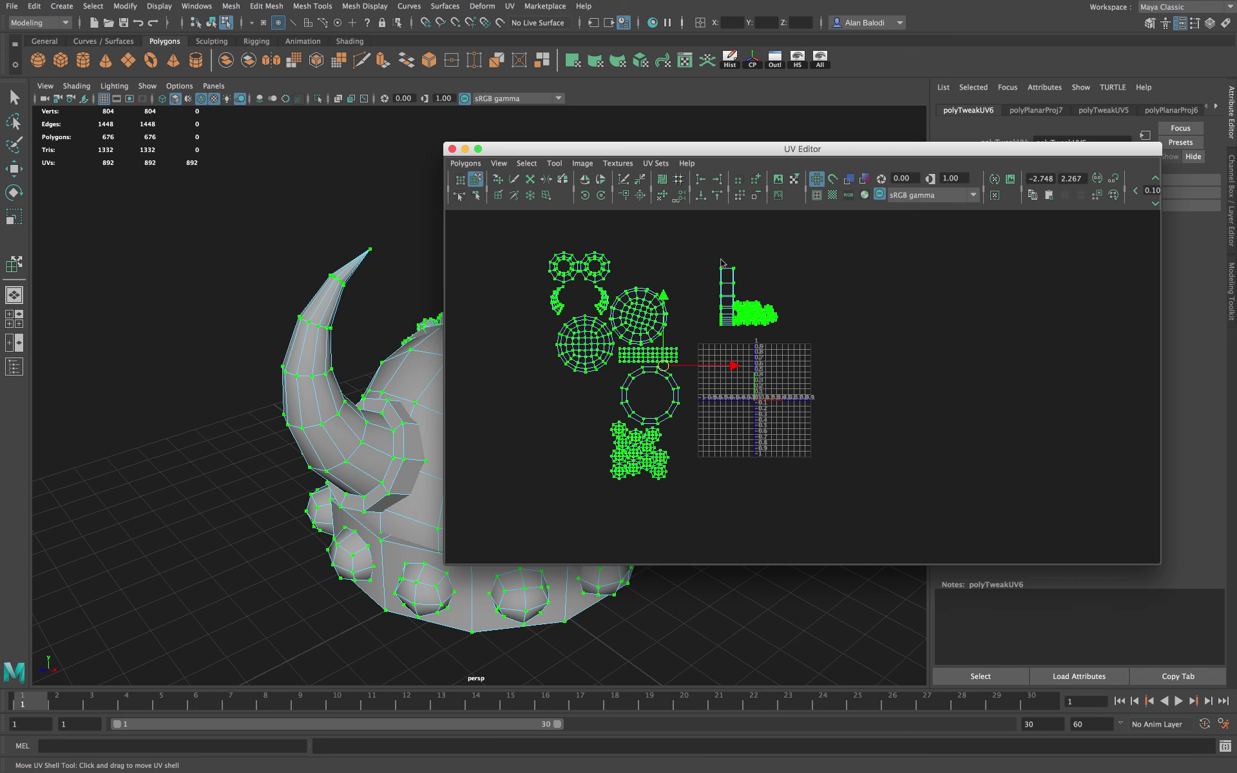
click(663, 181)
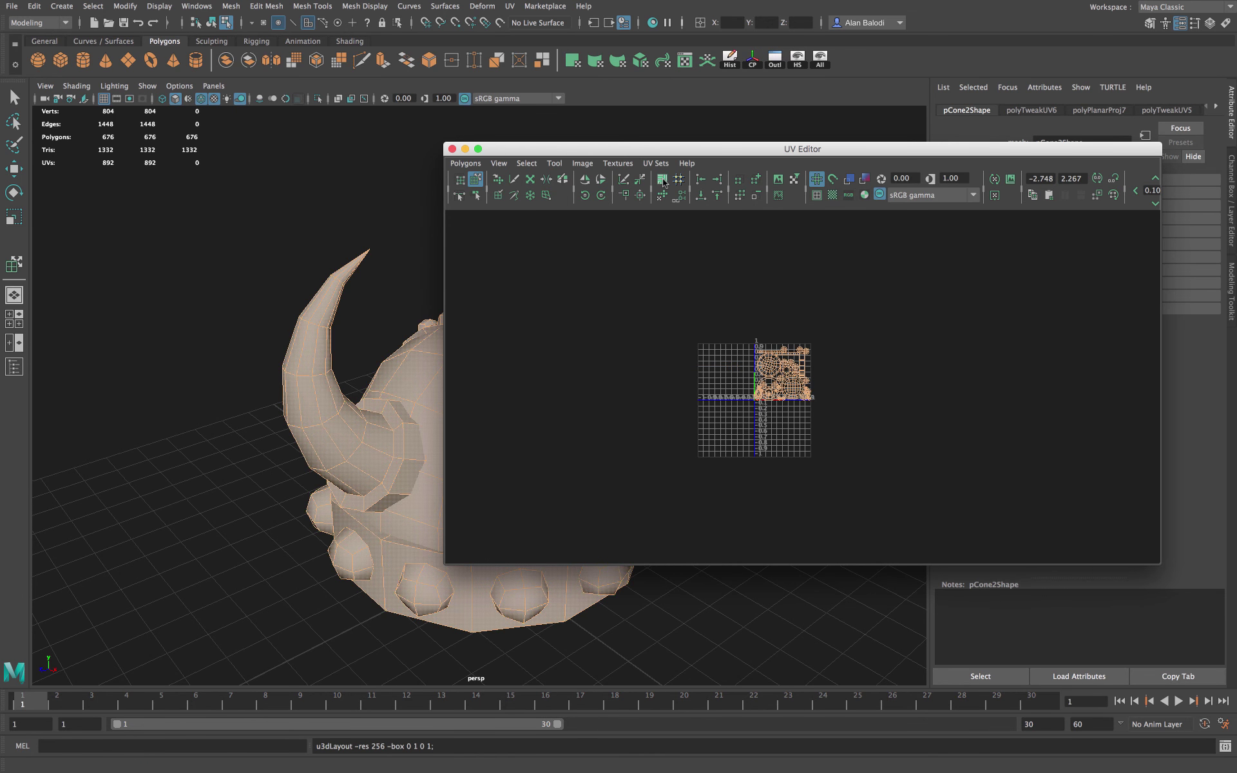
scroll(962, 428, up, 5)
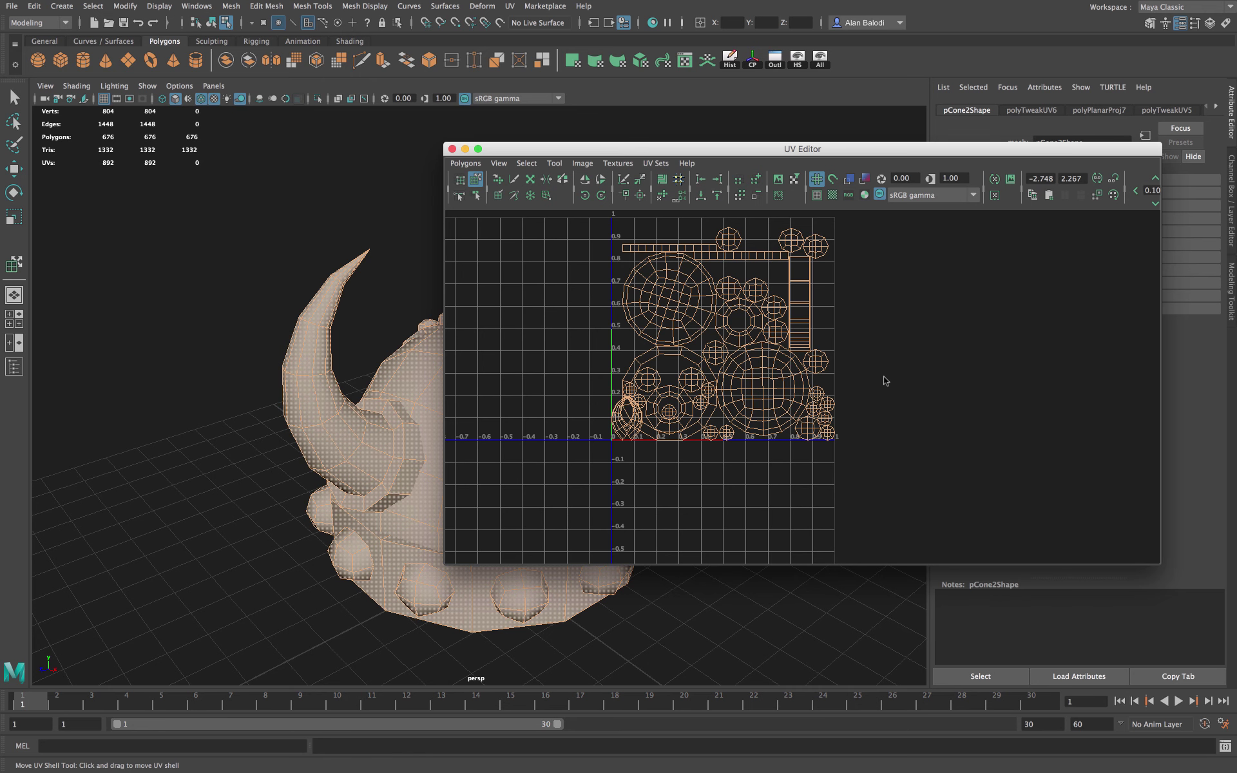
scroll(883, 377, down, 2)
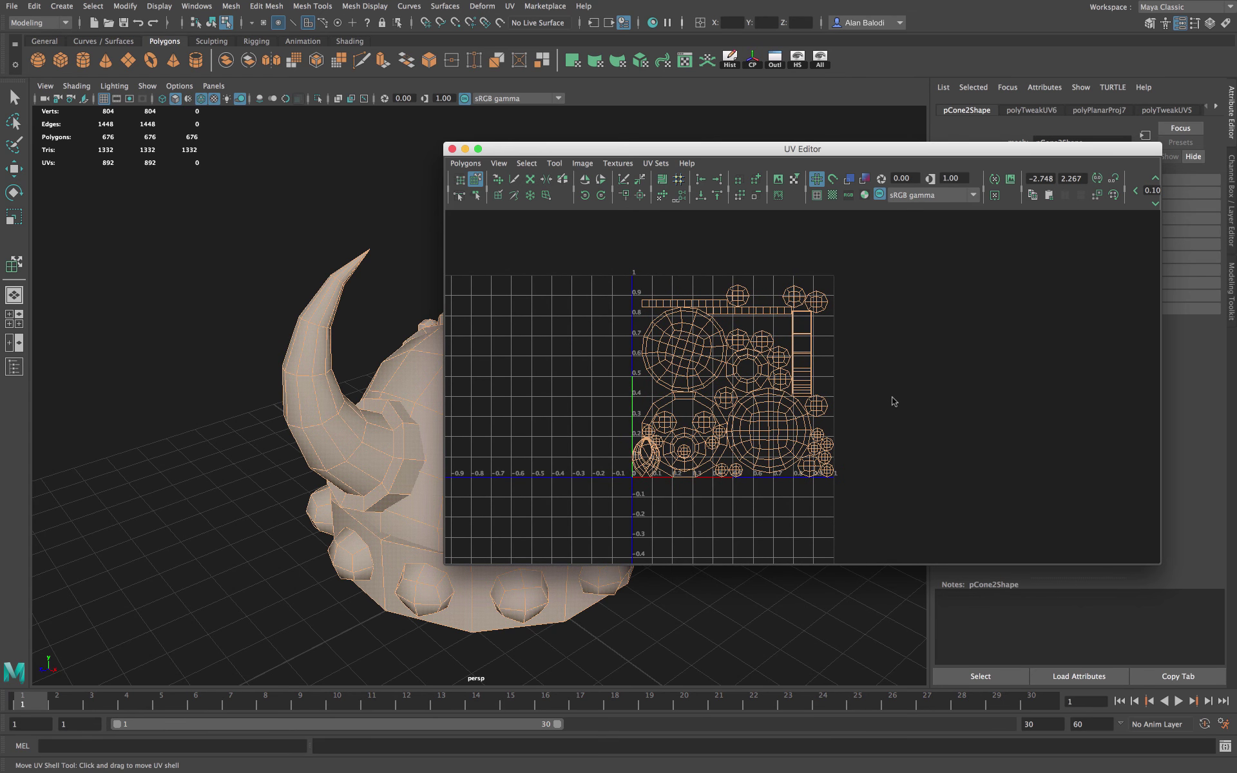
Undo the automatic UV layout and clear the UV selection
key(ctrl+z)
key(ctrl+z)
key(ctrl+z)
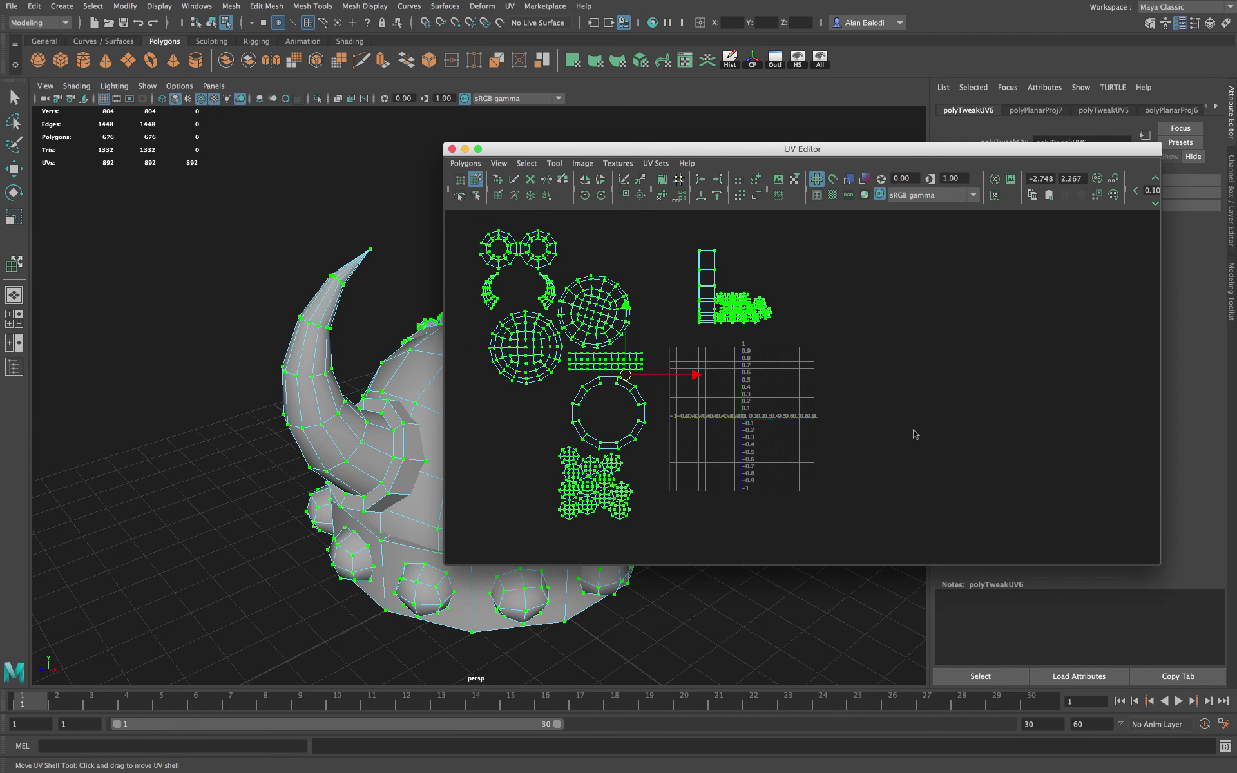
scroll(916, 435, down, 2)
alt+middle_drag(889, 404, 898, 389)
click(957, 353)
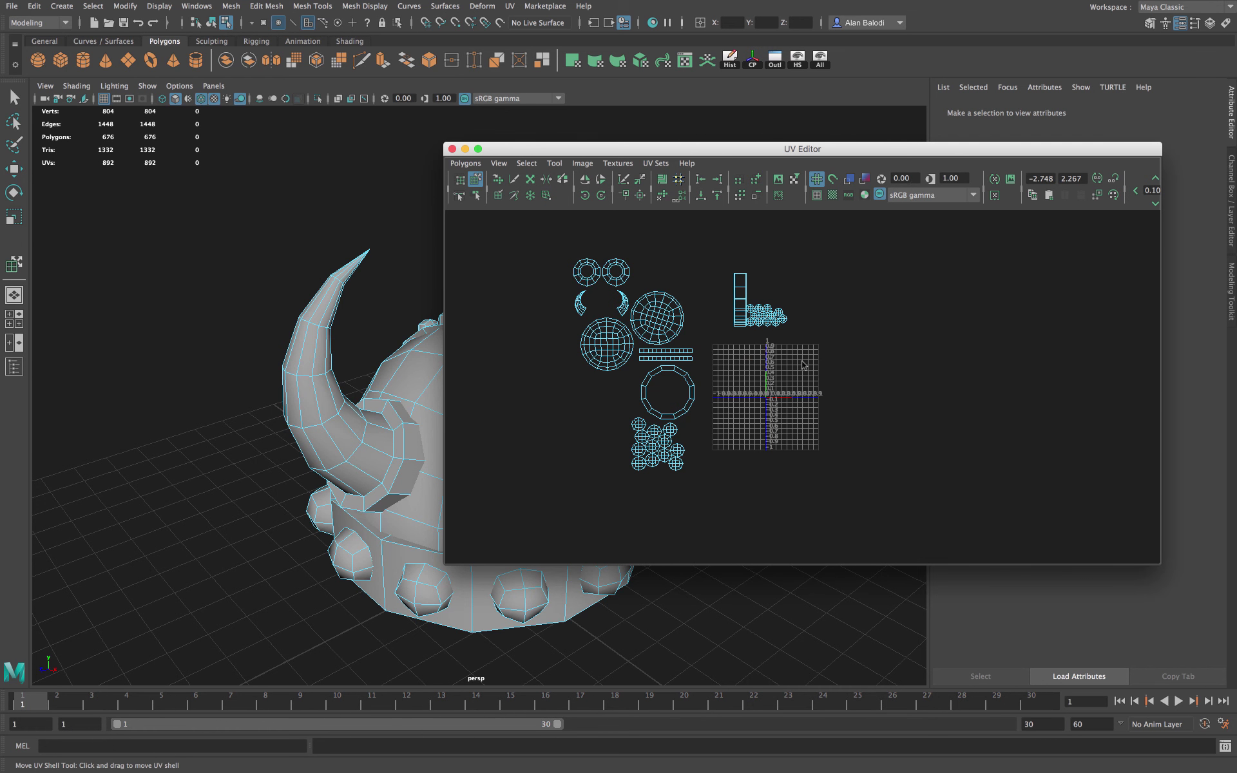
Move the dome, horn, ring and band shells nearer the crest shells and place the rim stud shells beneath the dome shell
scroll(768, 444, up, 4)
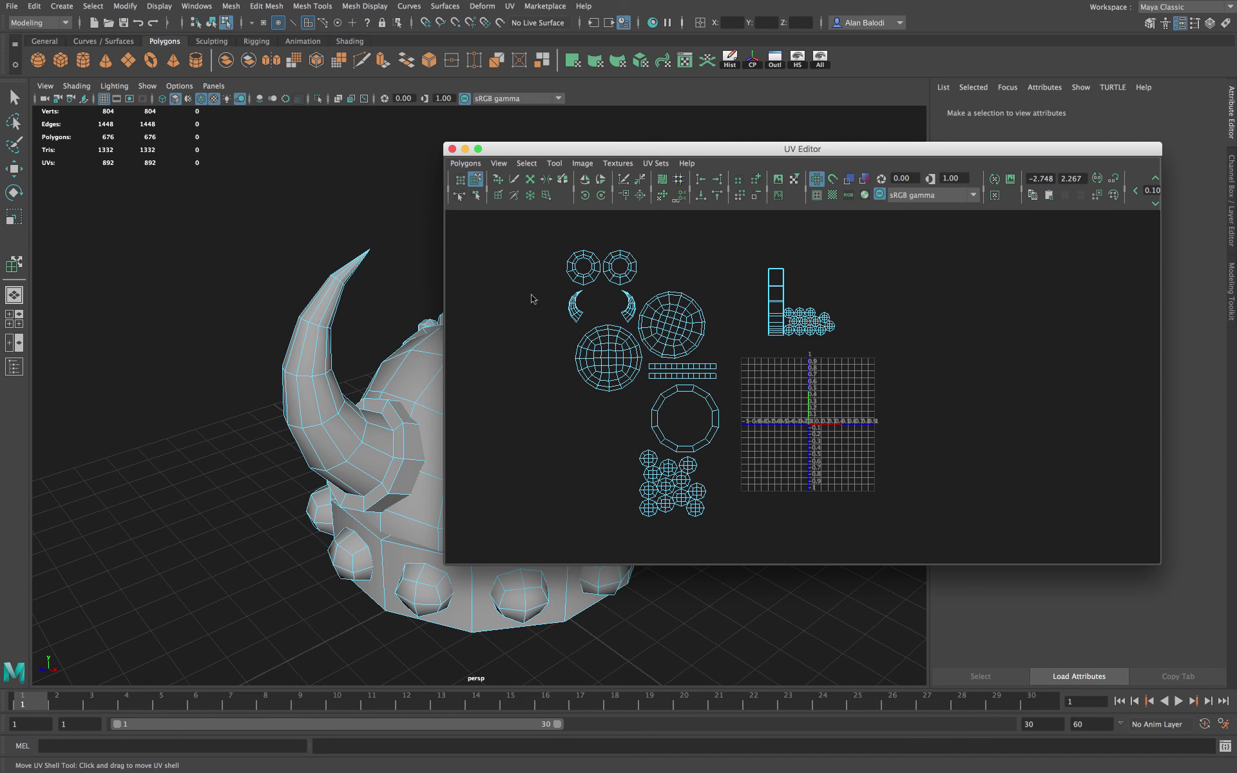
drag(543, 237, 717, 391)
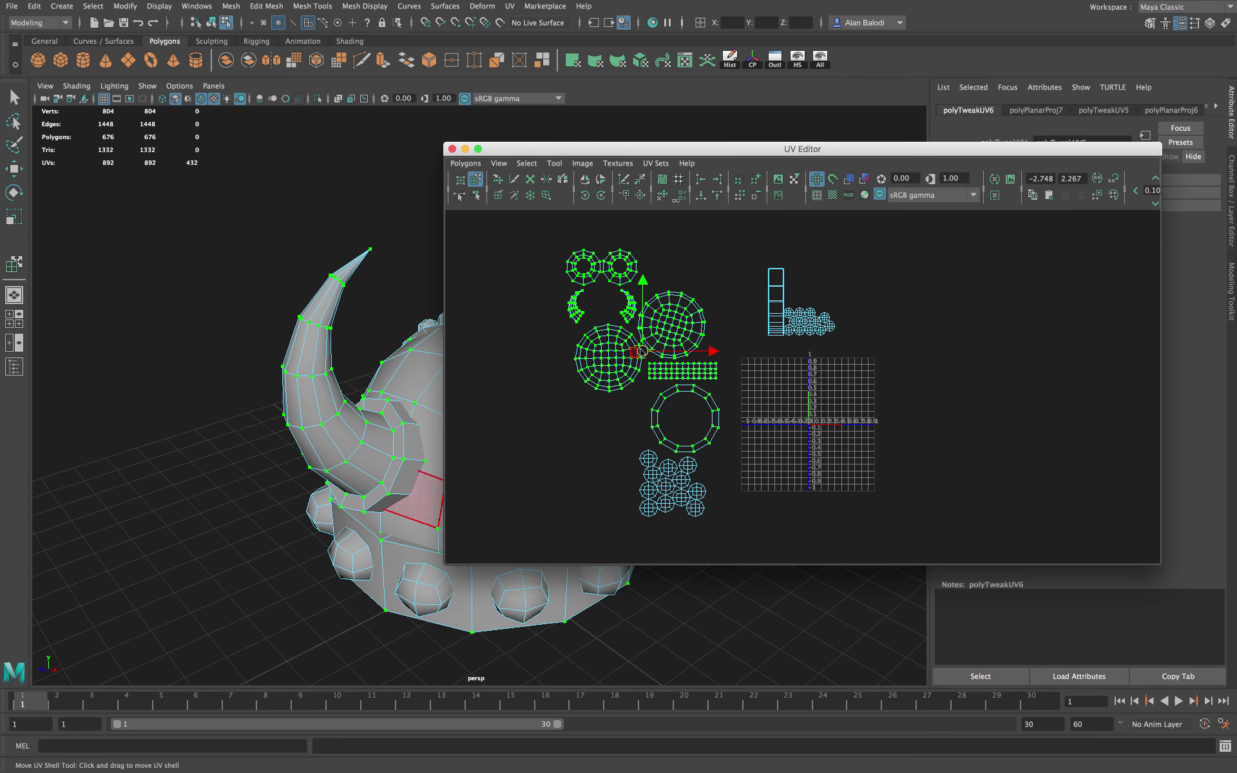
drag(643, 351, 695, 335)
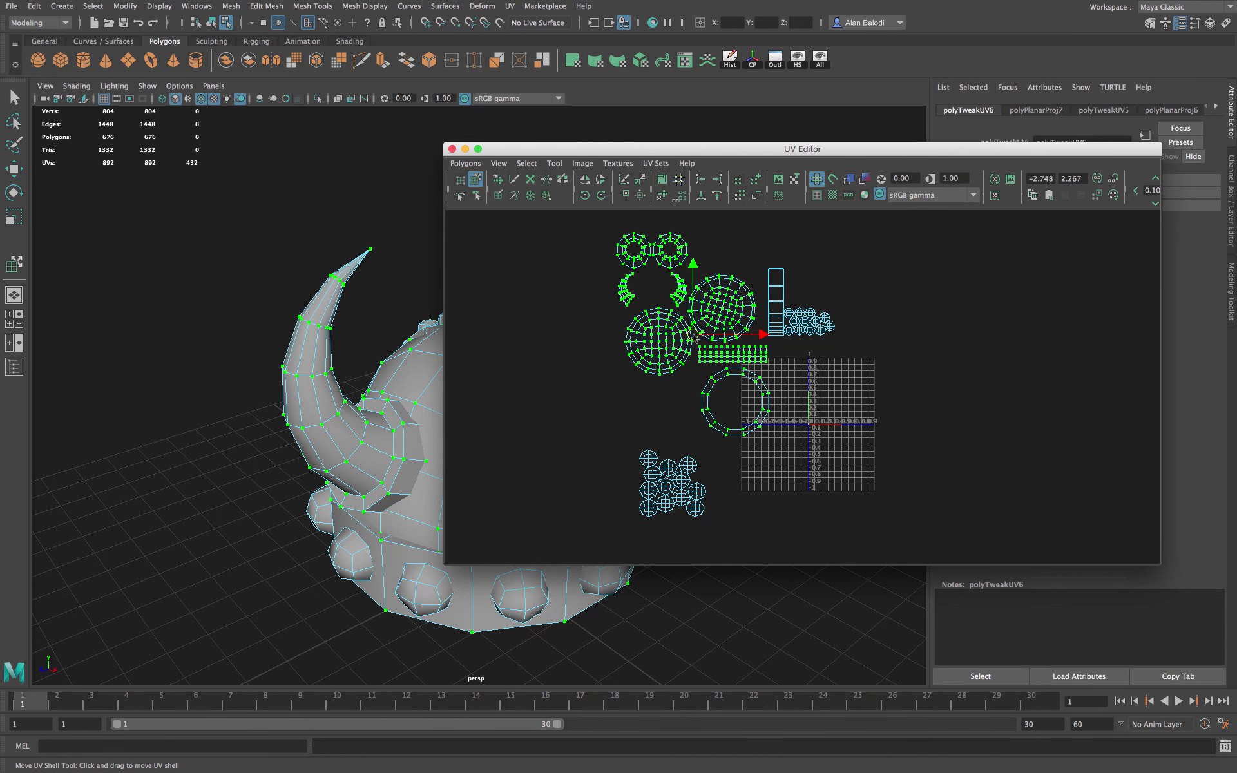
drag(597, 435, 713, 540)
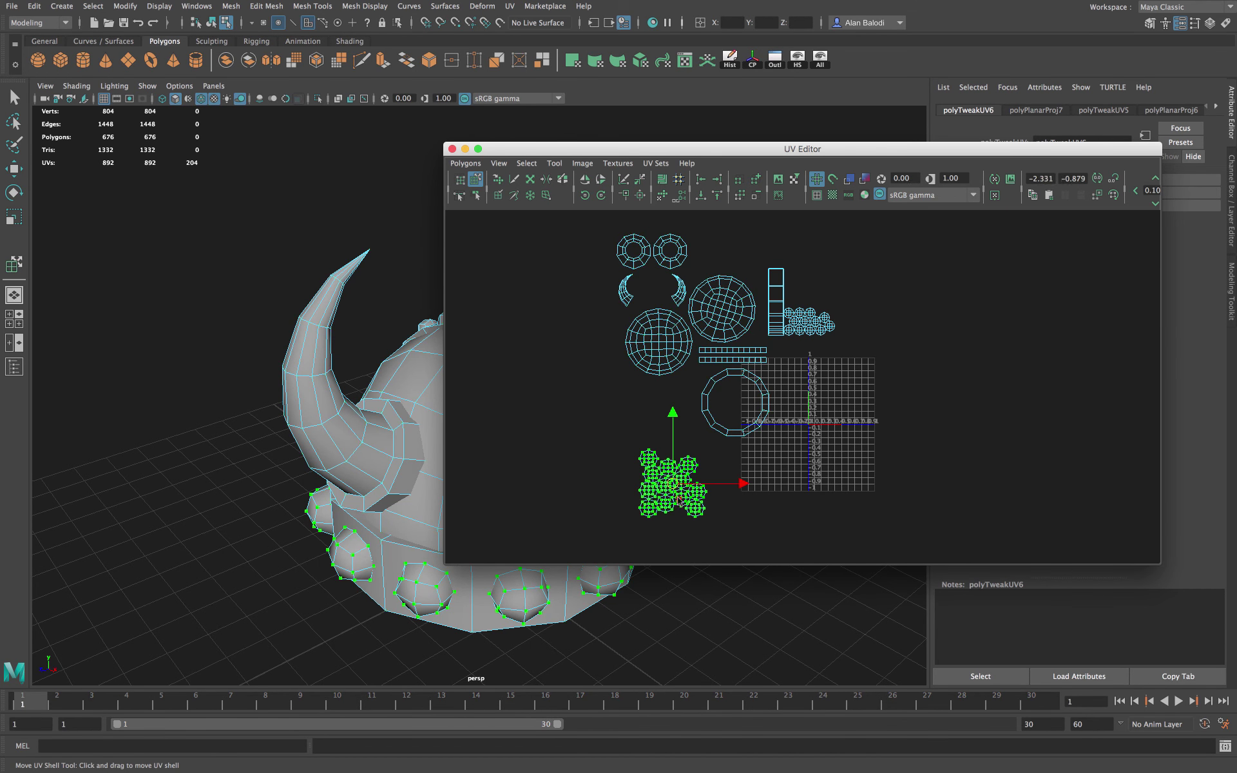
drag(675, 483, 665, 410)
Move the crest strip and its stud shells beside the rim stud shells and place the two horn-base ring shells above them
drag(876, 245, 775, 359)
drag(803, 303, 593, 408)
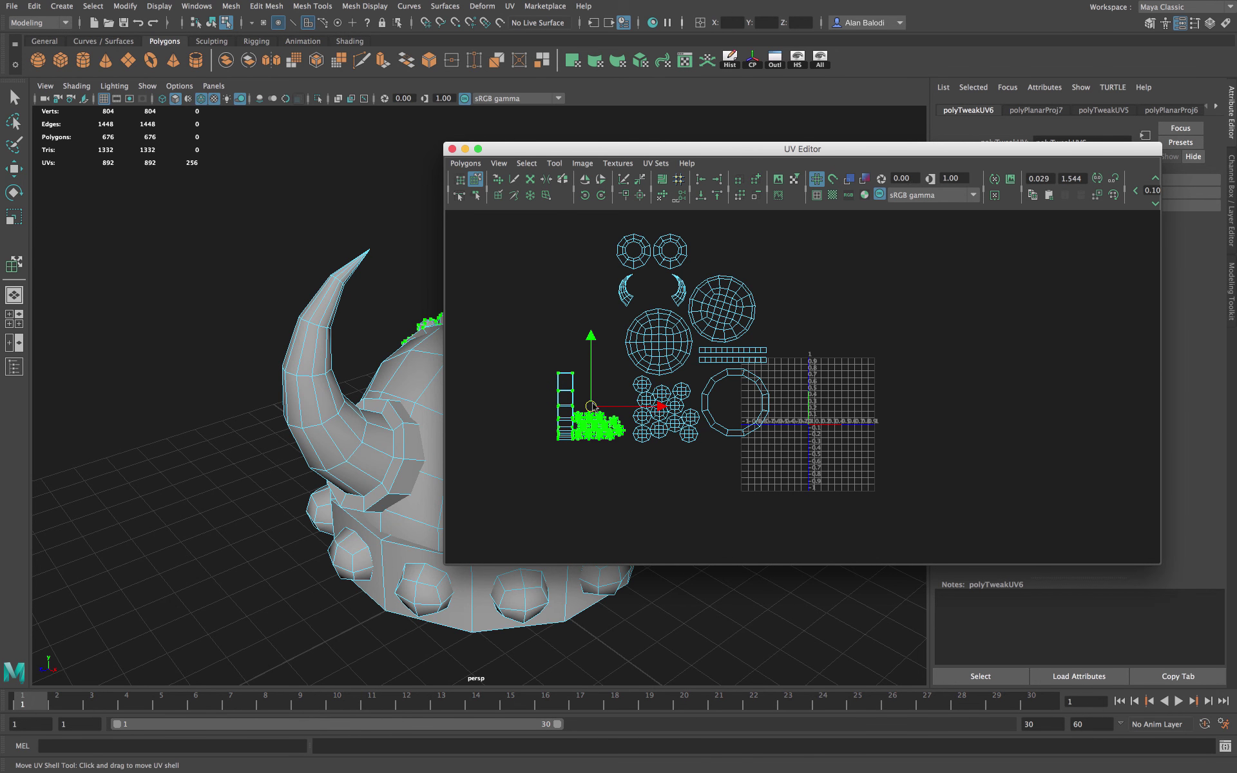
drag(587, 236, 587, 341)
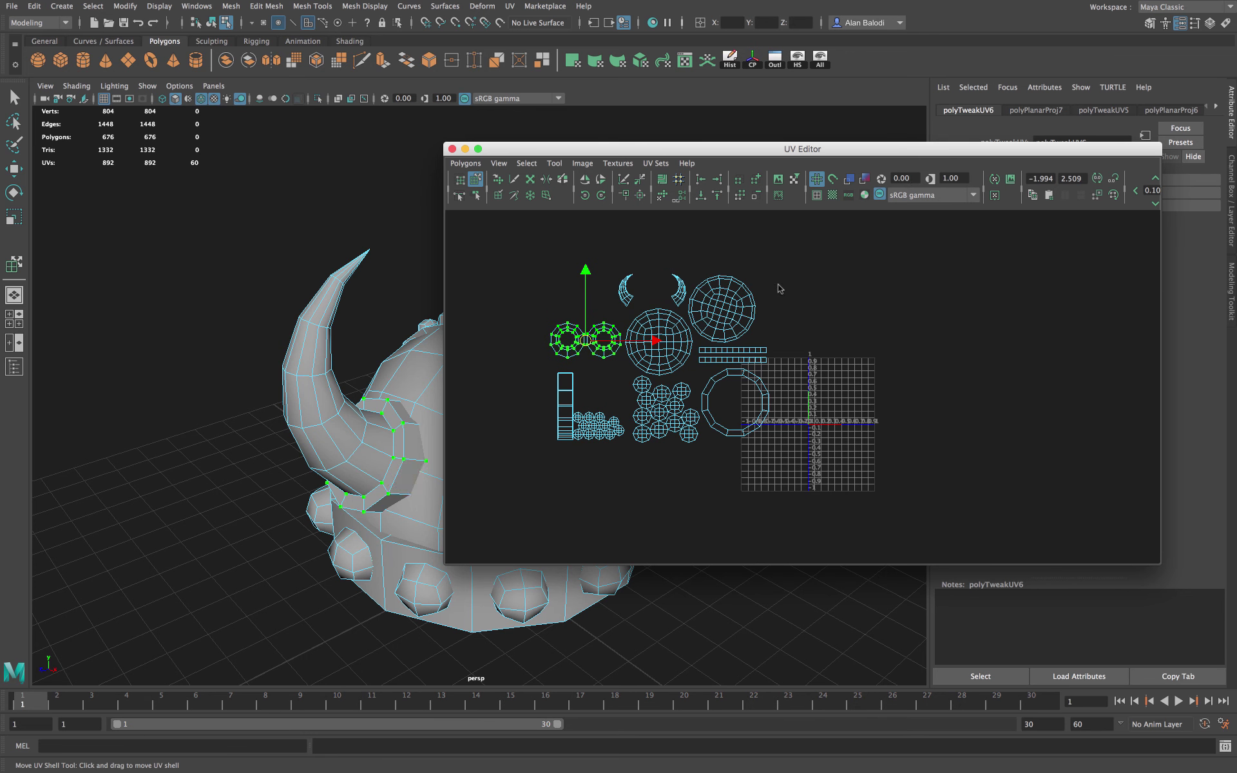
click(584, 271)
drag(531, 255, 682, 259)
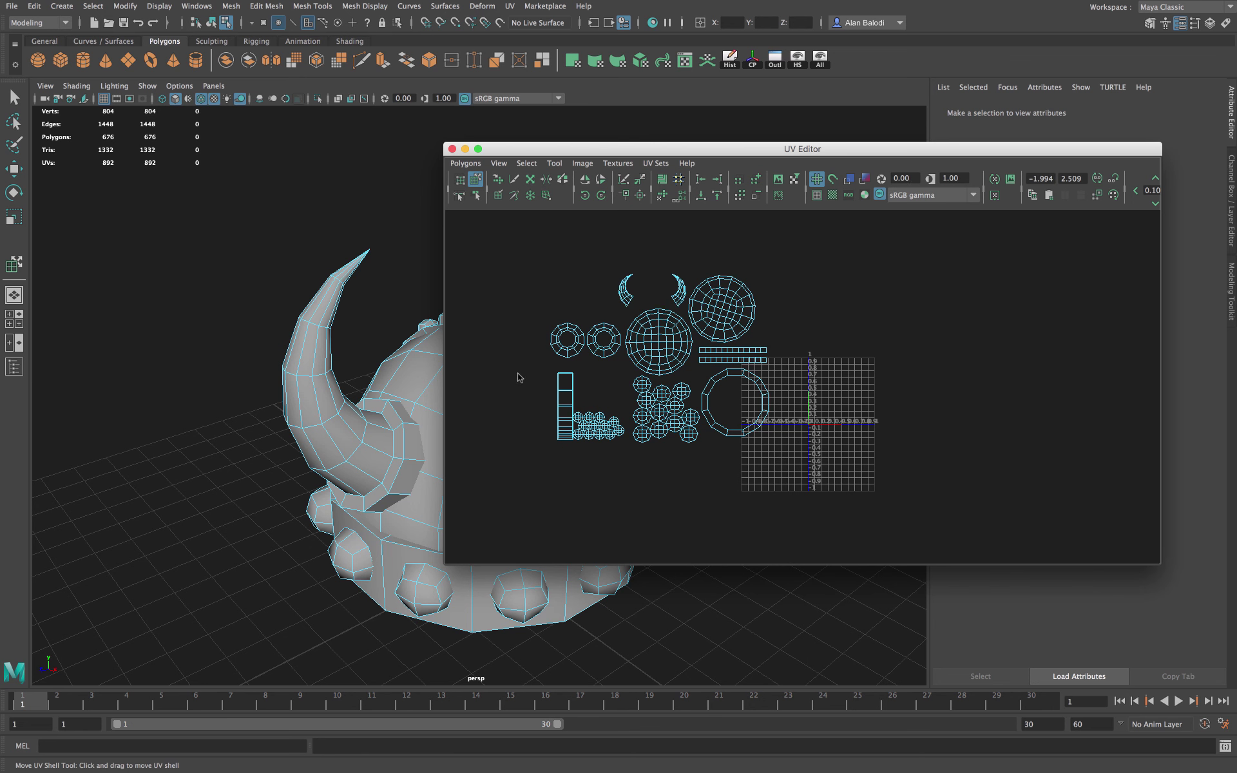
Rotate the crest strip and its stud shells 90 degrees and shift them back beside the rim stud shells
drag(518, 377, 633, 476)
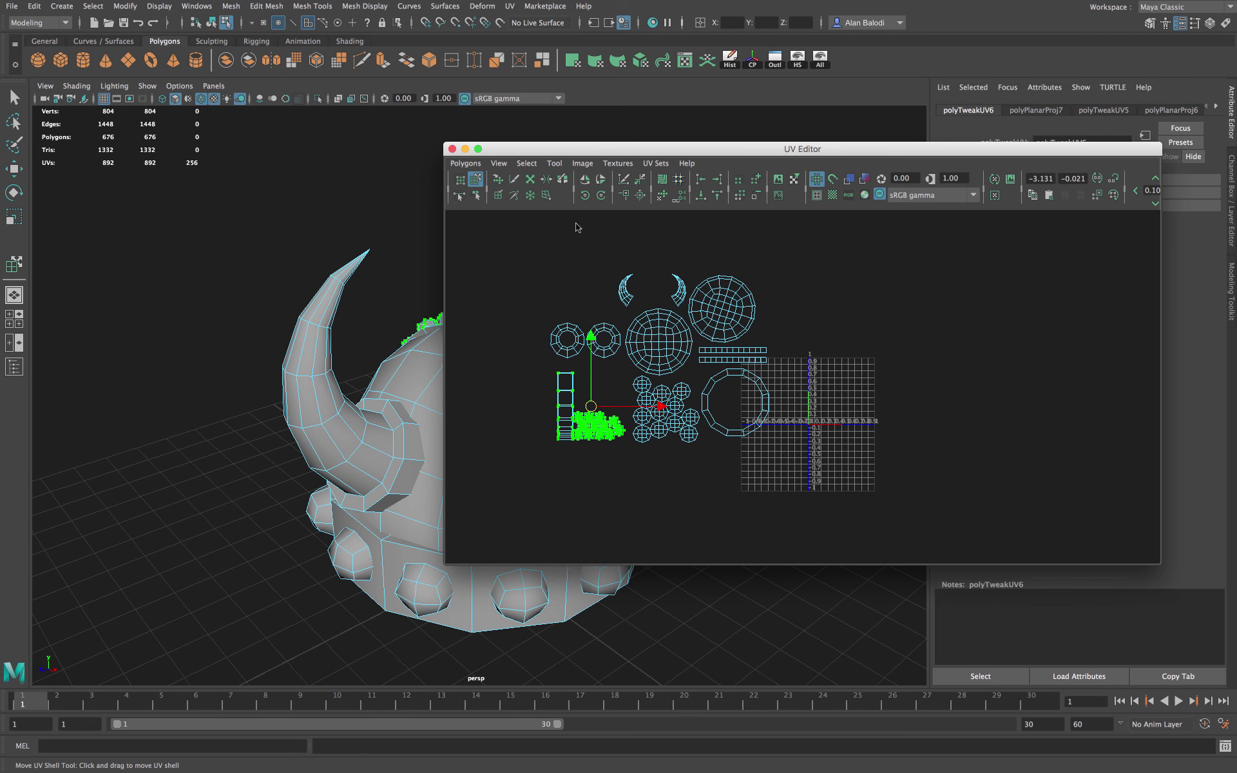
click(585, 196)
click(585, 196)
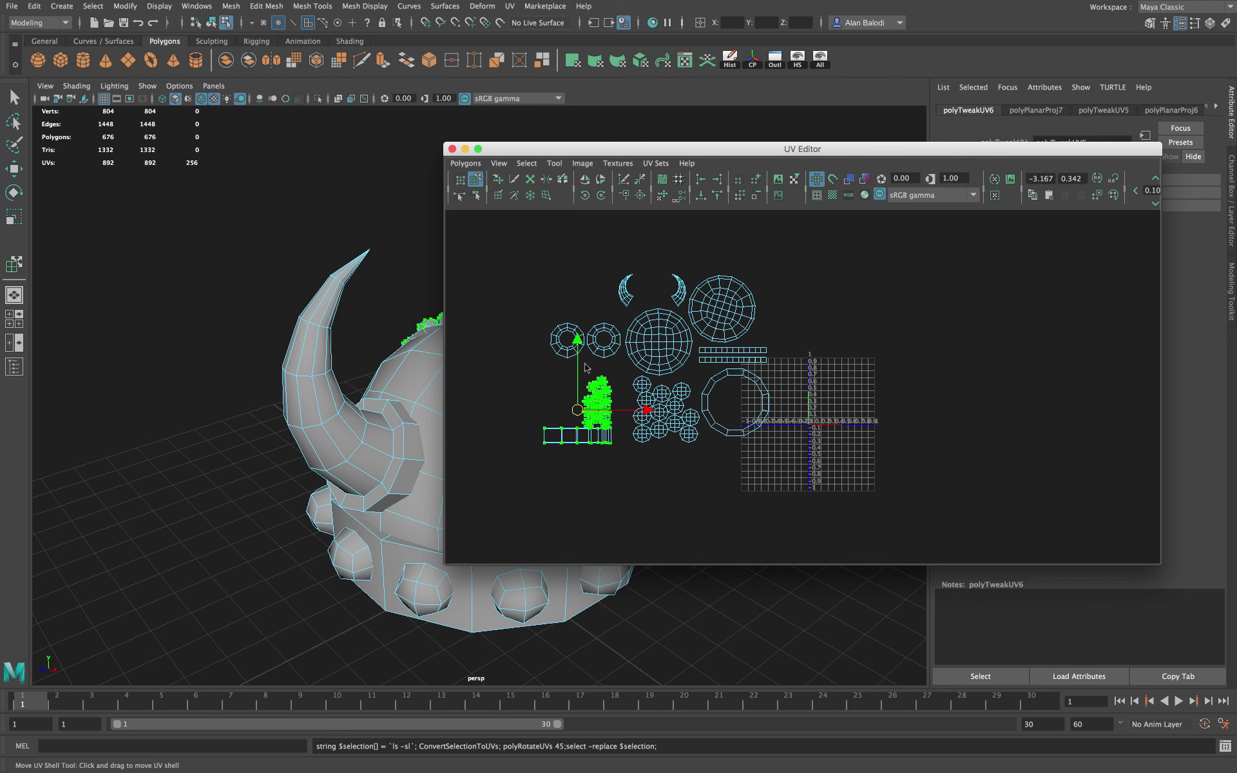
drag(578, 410, 592, 407)
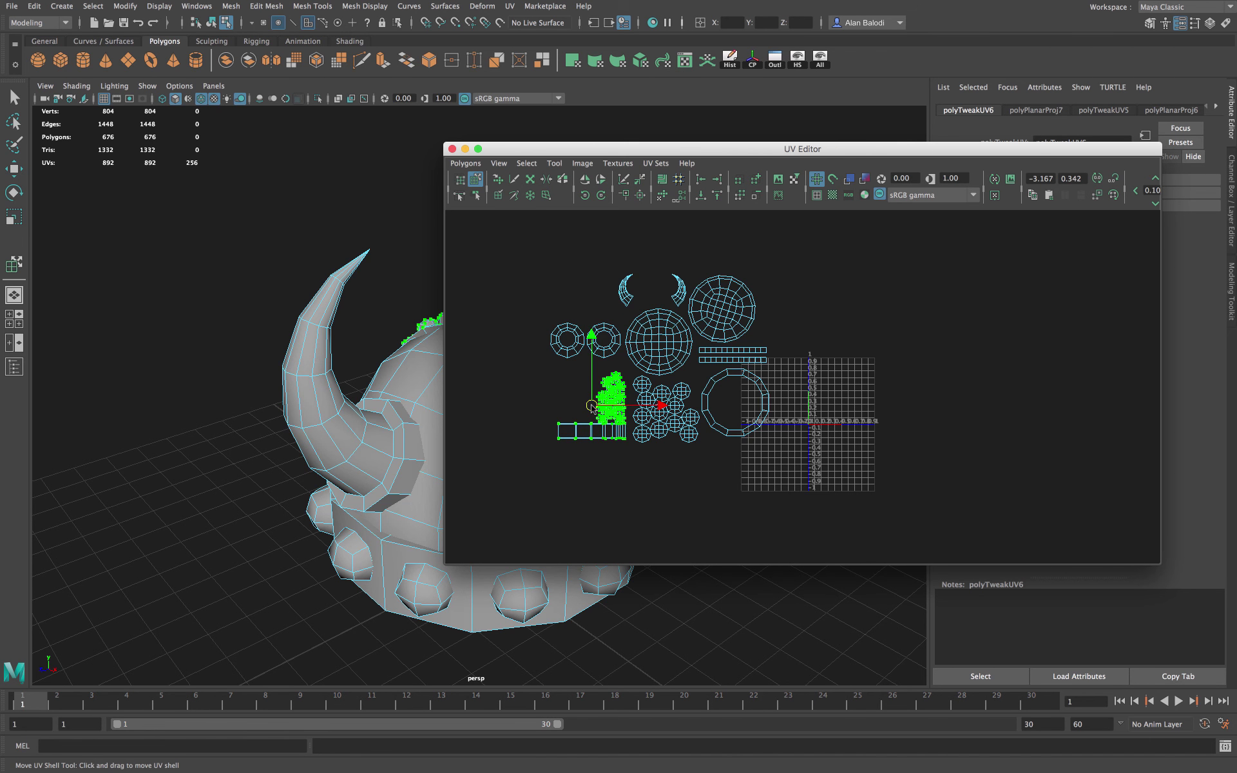
click(606, 449)
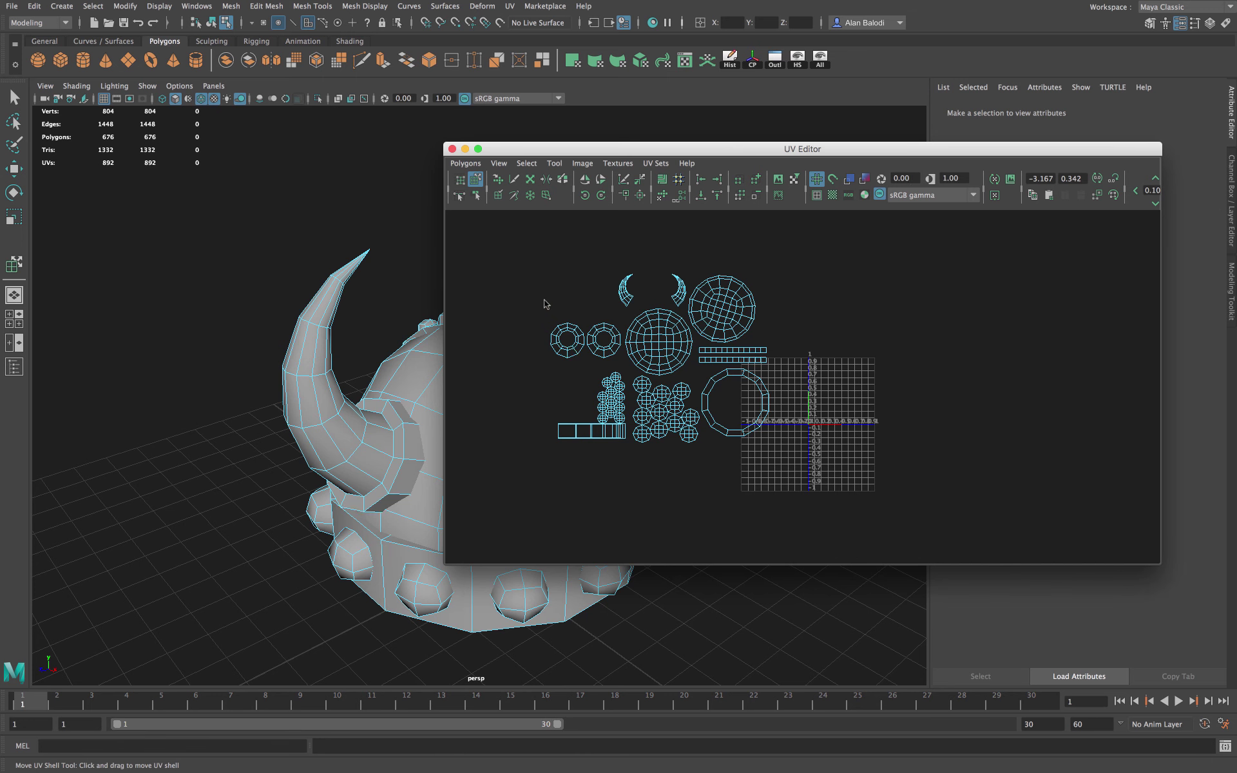
Stack the two horn-base ring shells above the crest strip and bring the two horn shells close together above the rings
drag(525, 266, 590, 396)
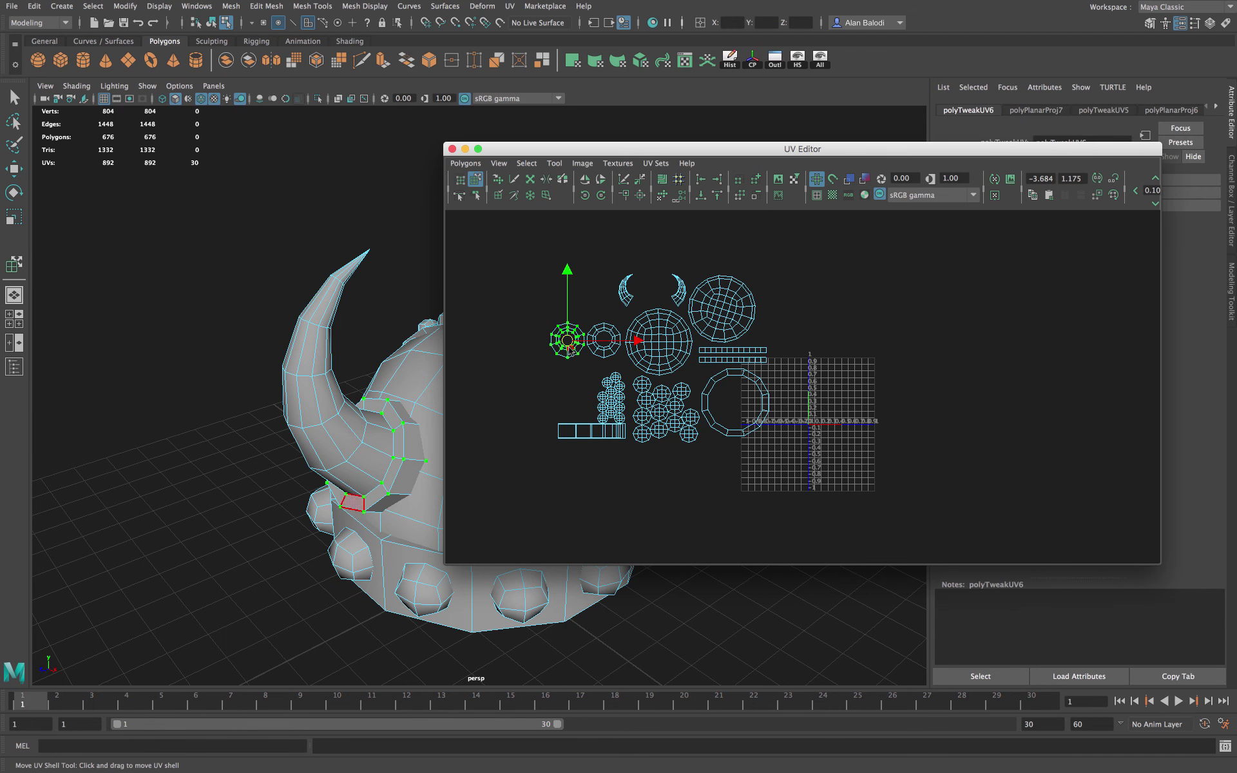
drag(604, 340, 577, 370)
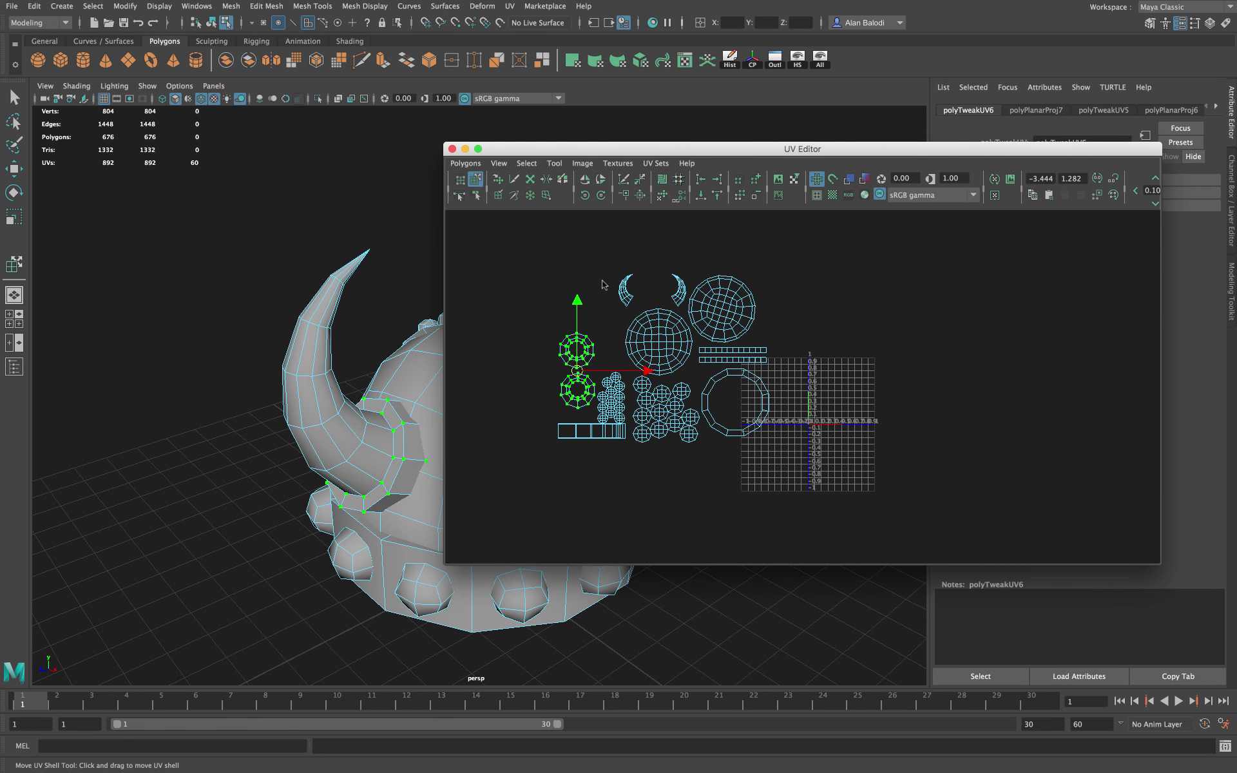
drag(603, 267, 584, 310)
drag(511, 269, 591, 307)
click(552, 266)
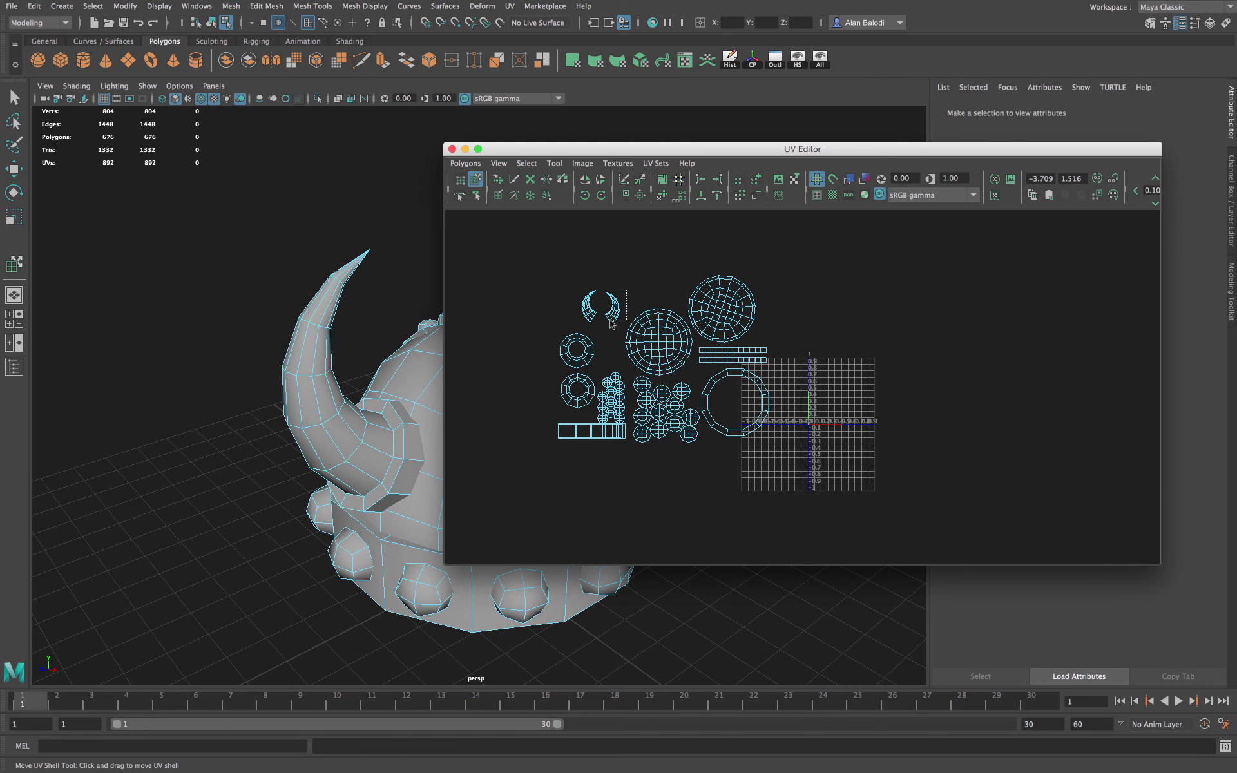
click(612, 324)
click(547, 269)
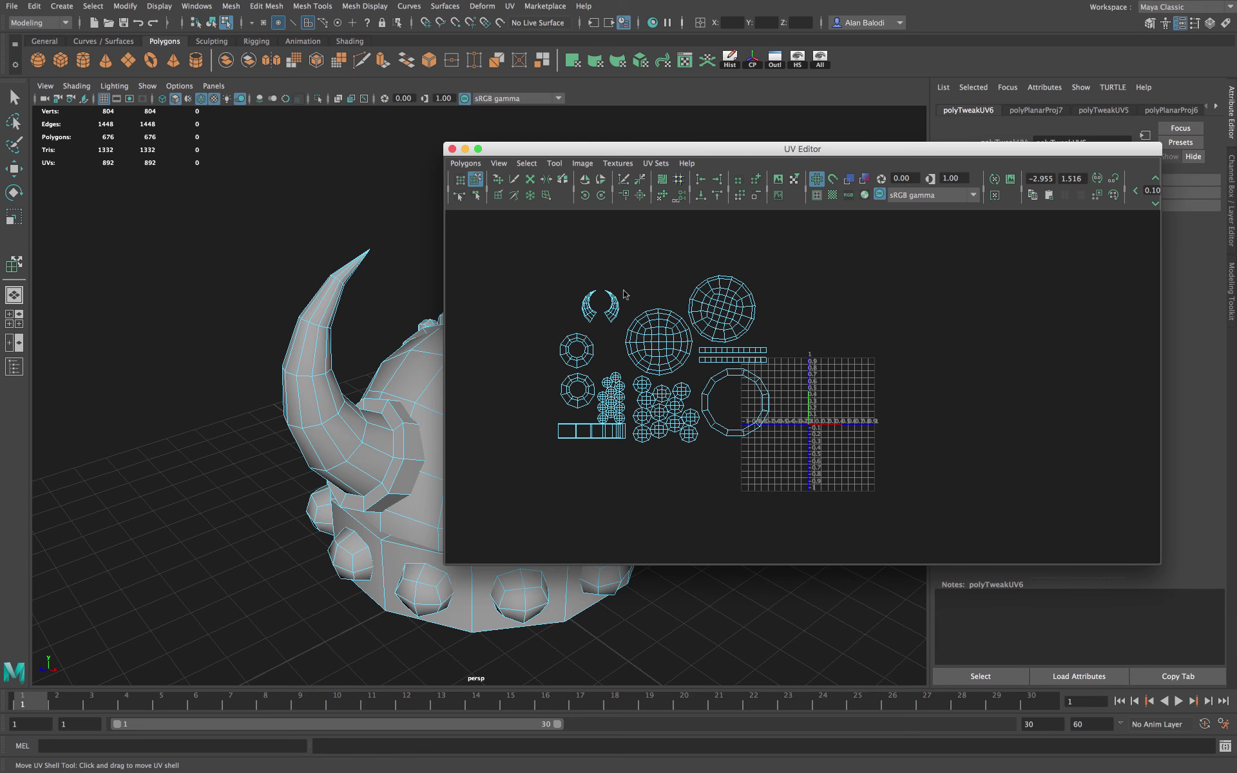
Display the colored checker pattern on the helmet and move the UV Editor clear of the model
click(833, 195)
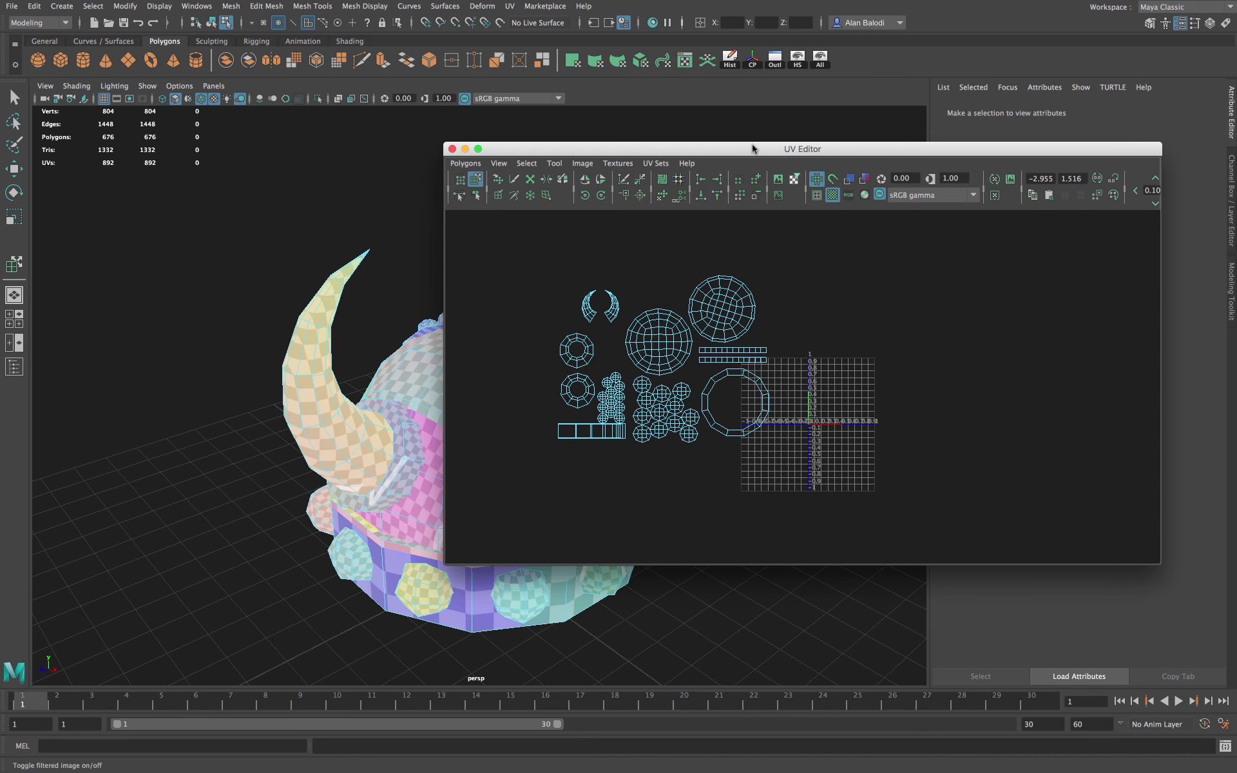
drag(774, 148, 987, 108)
Examine the checker pattern on the horns, dome, band and studs from several angles for stretching and scale
alt+drag(466, 307, 309, 303)
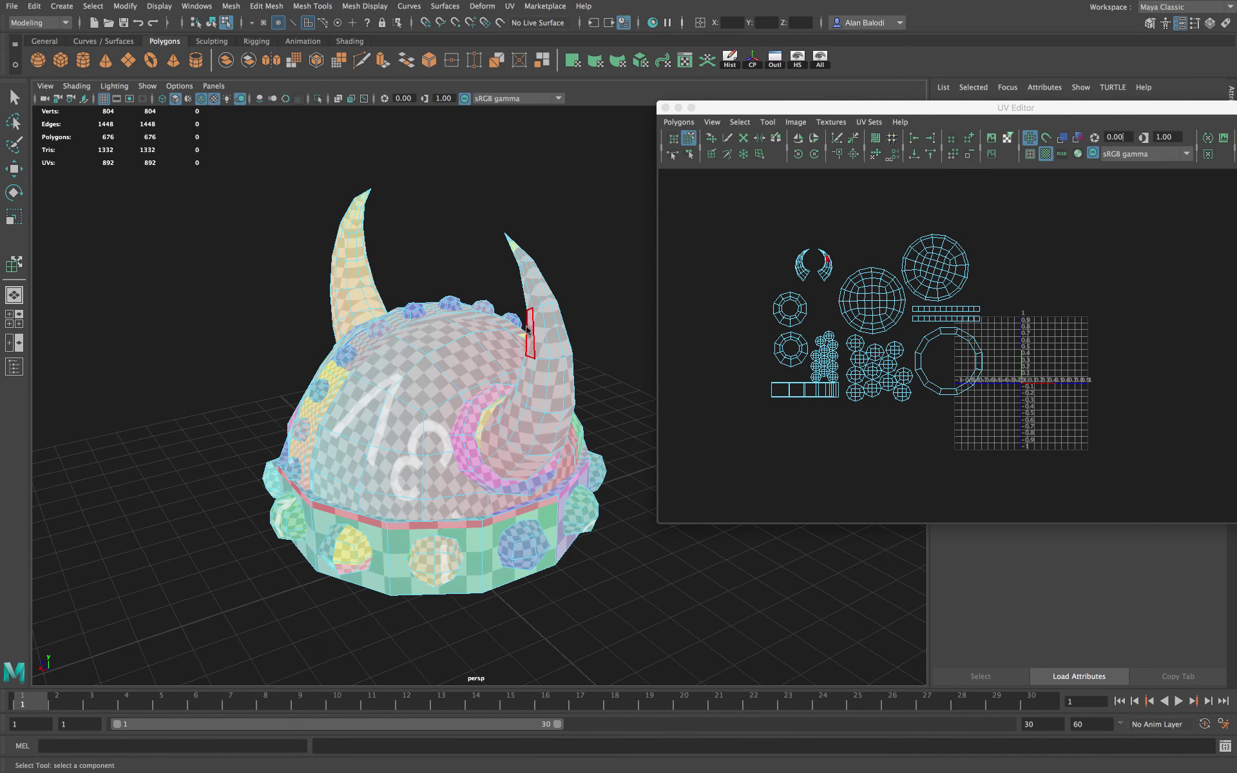
alt+drag(581, 483, 602, 593)
click(489, 431)
alt+drag(647, 443, 773, 336)
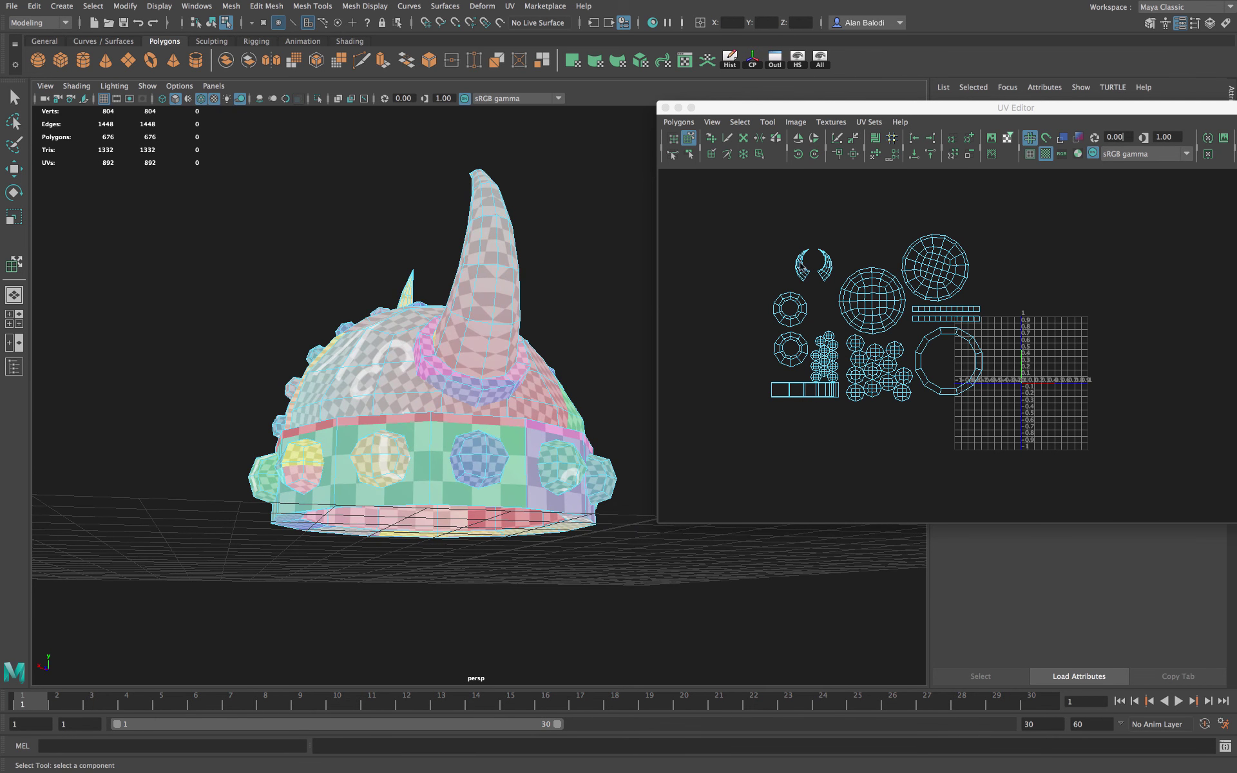
alt+drag(550, 287, 282, 329)
click(401, 384)
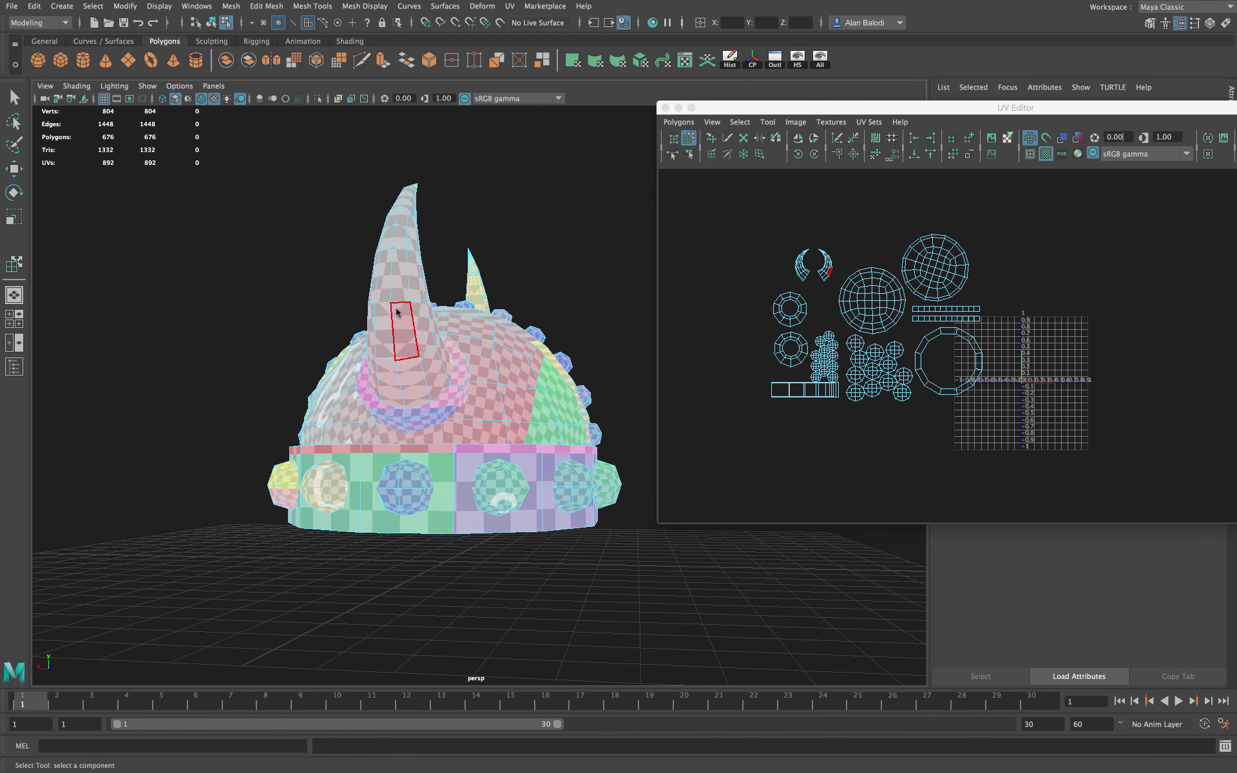
click(395, 275)
alt+drag(209, 306, 605, 313)
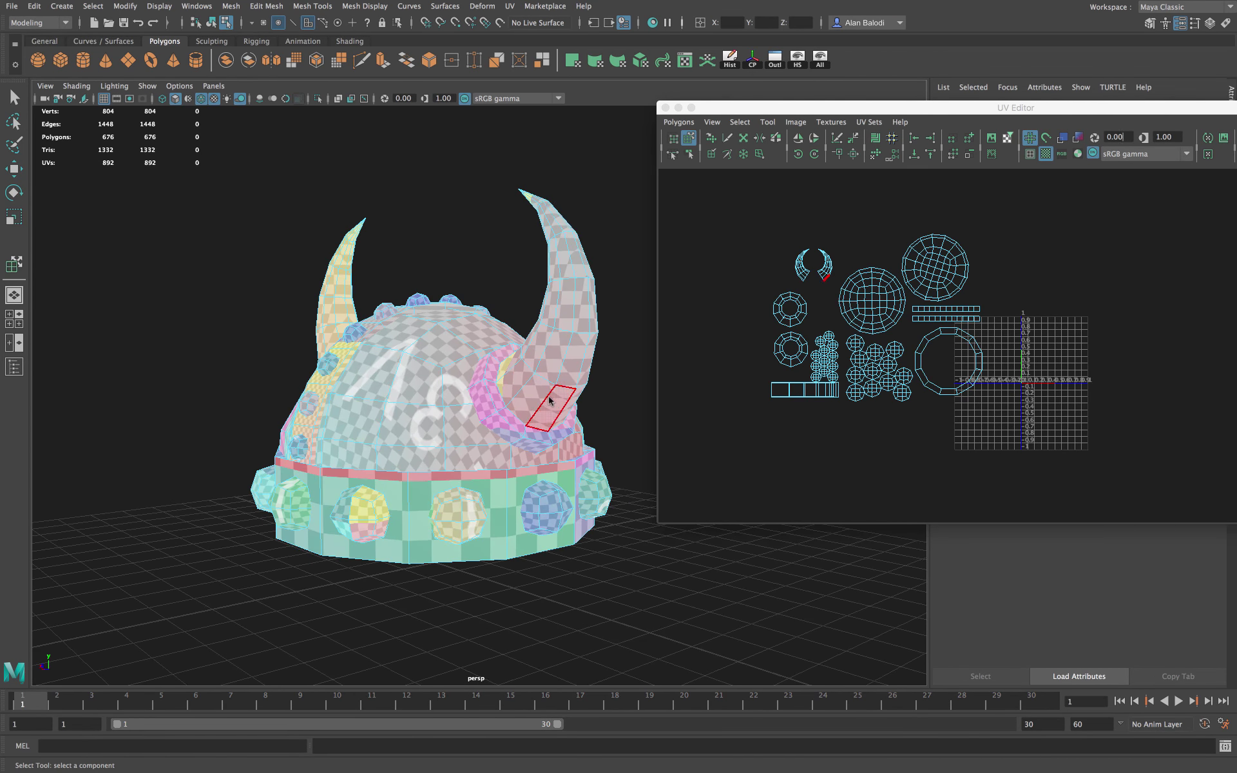
alt+drag(615, 248, 580, 283)
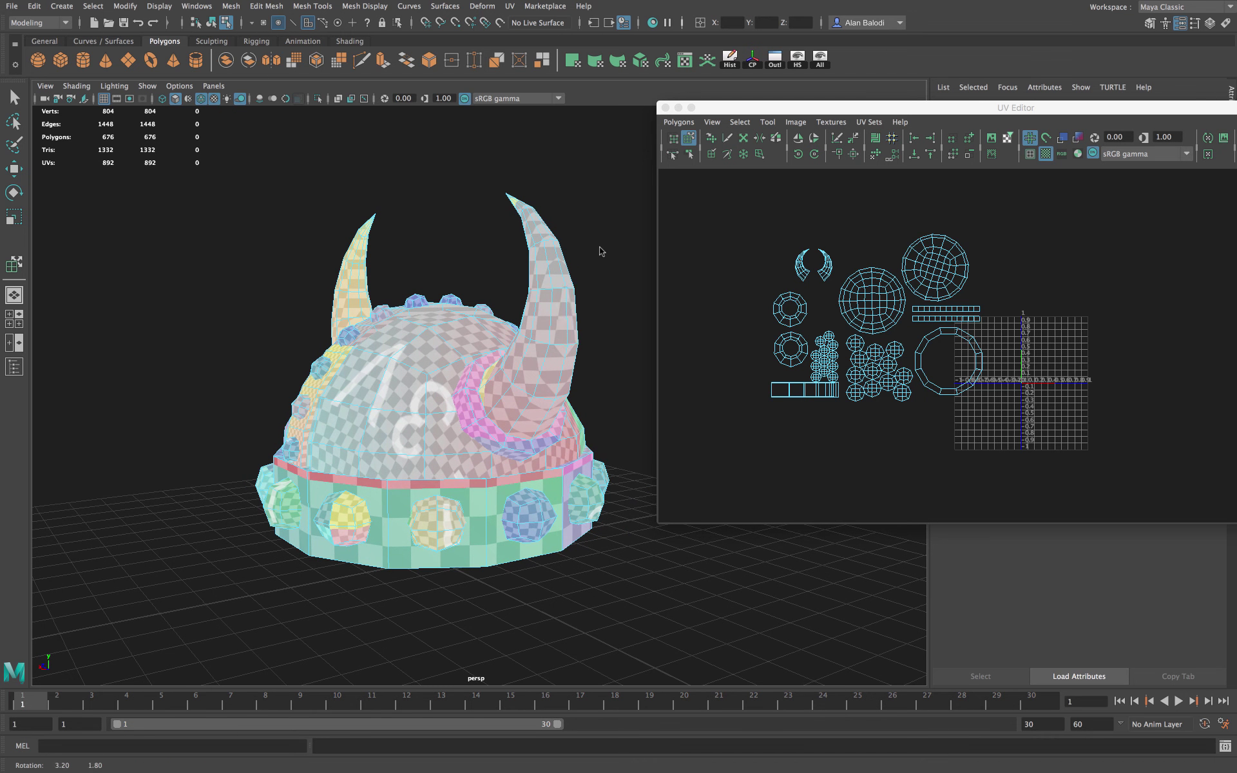
Examine the checker pattern on the horns and identify which UV shell belongs to each horn using the Move UV Shell tool
alt+drag(623, 385, 604, 290)
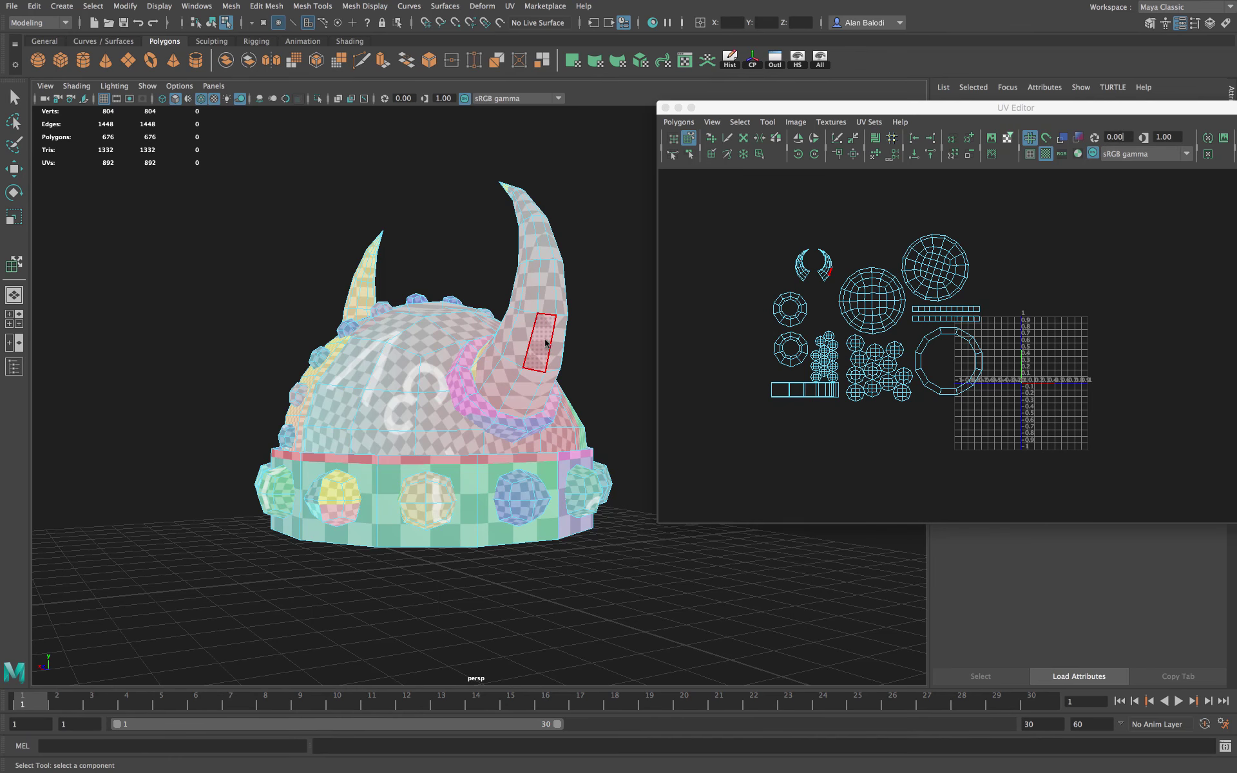
alt+drag(546, 343, 556, 348)
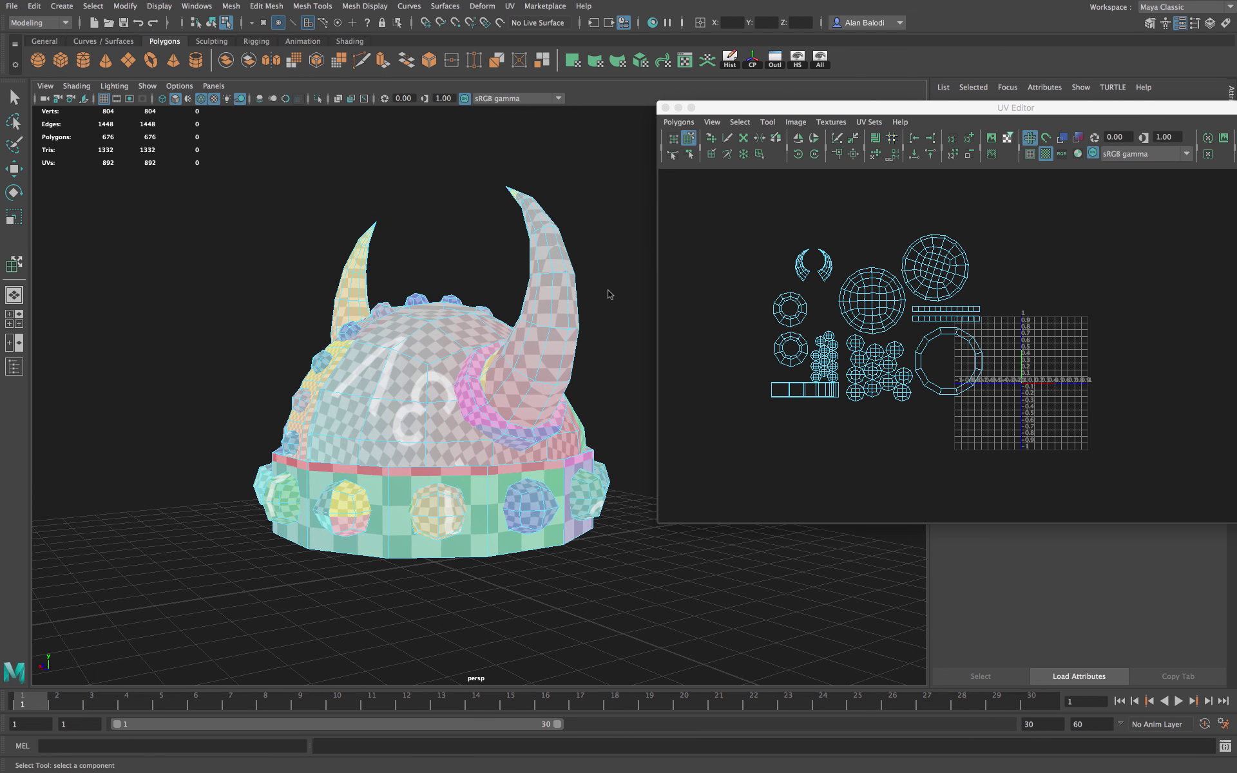
alt+drag(612, 294, 574, 334)
alt+right_drag(575, 333, 571, 367)
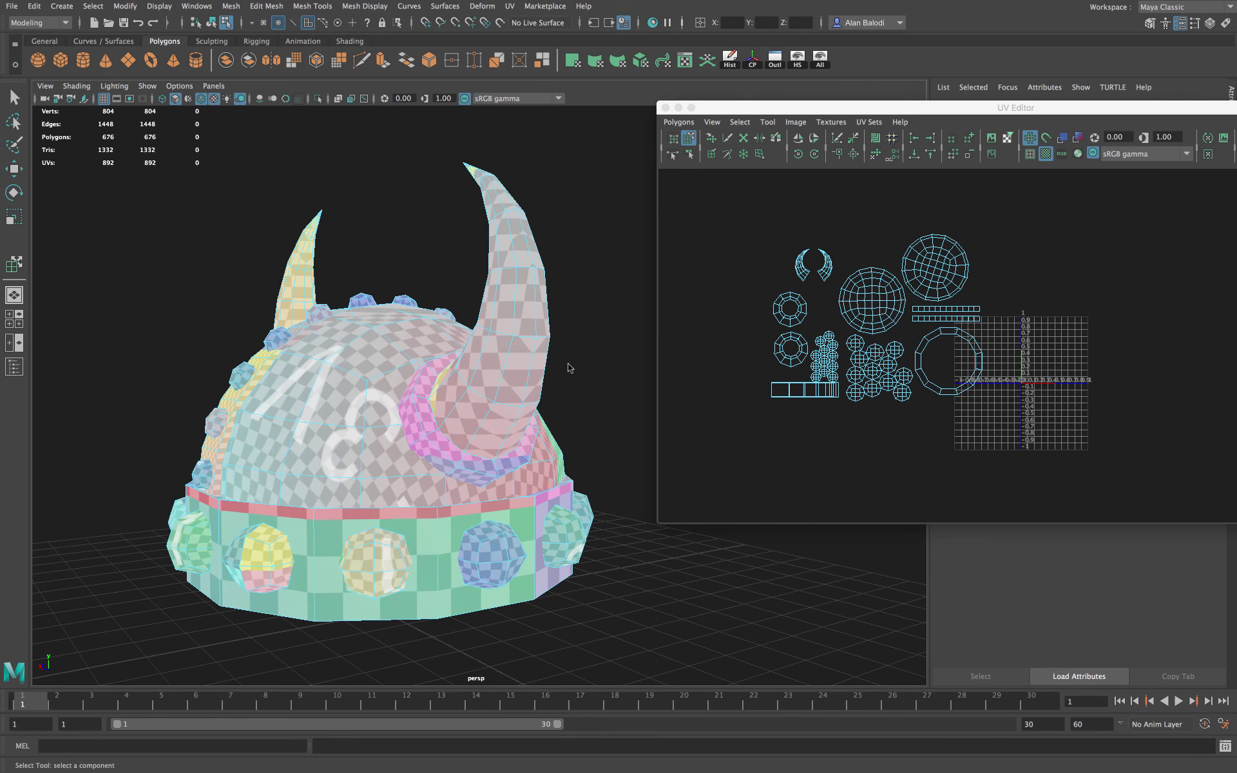
click(523, 356)
right_drag(527, 327, 533, 364)
click(692, 152)
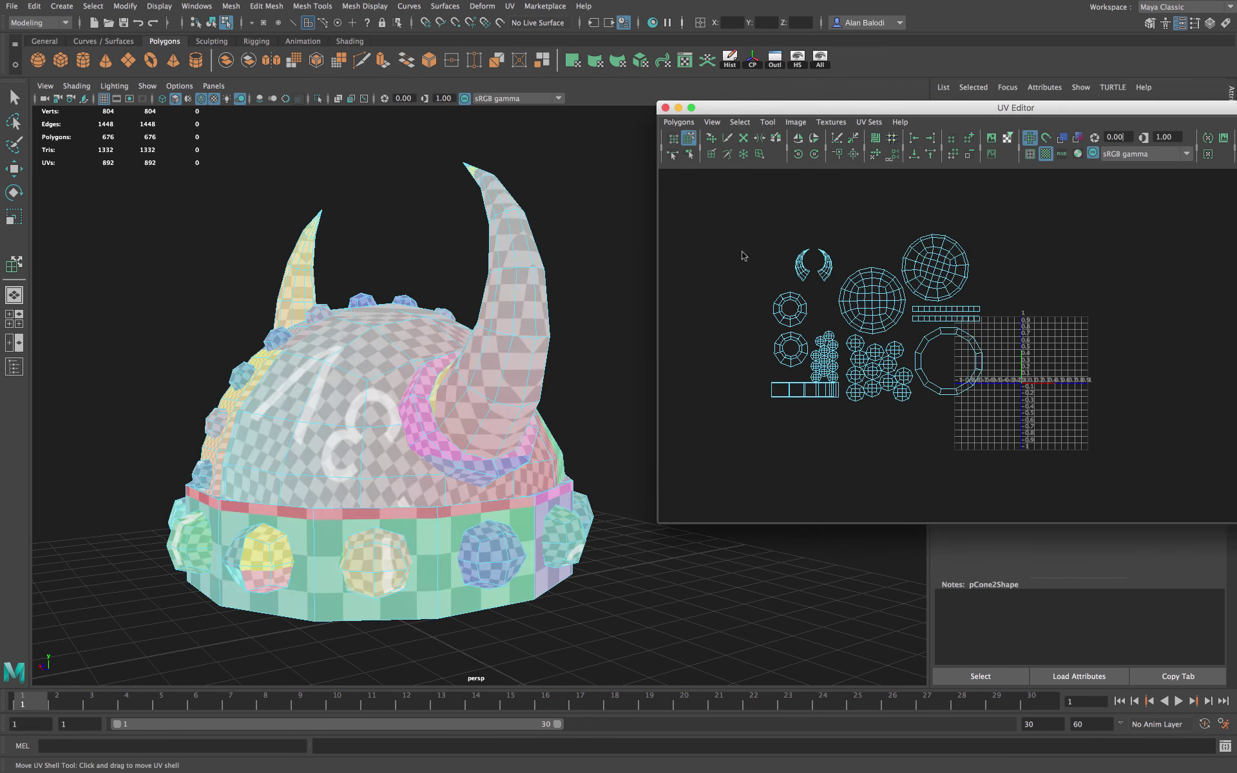
click(804, 270)
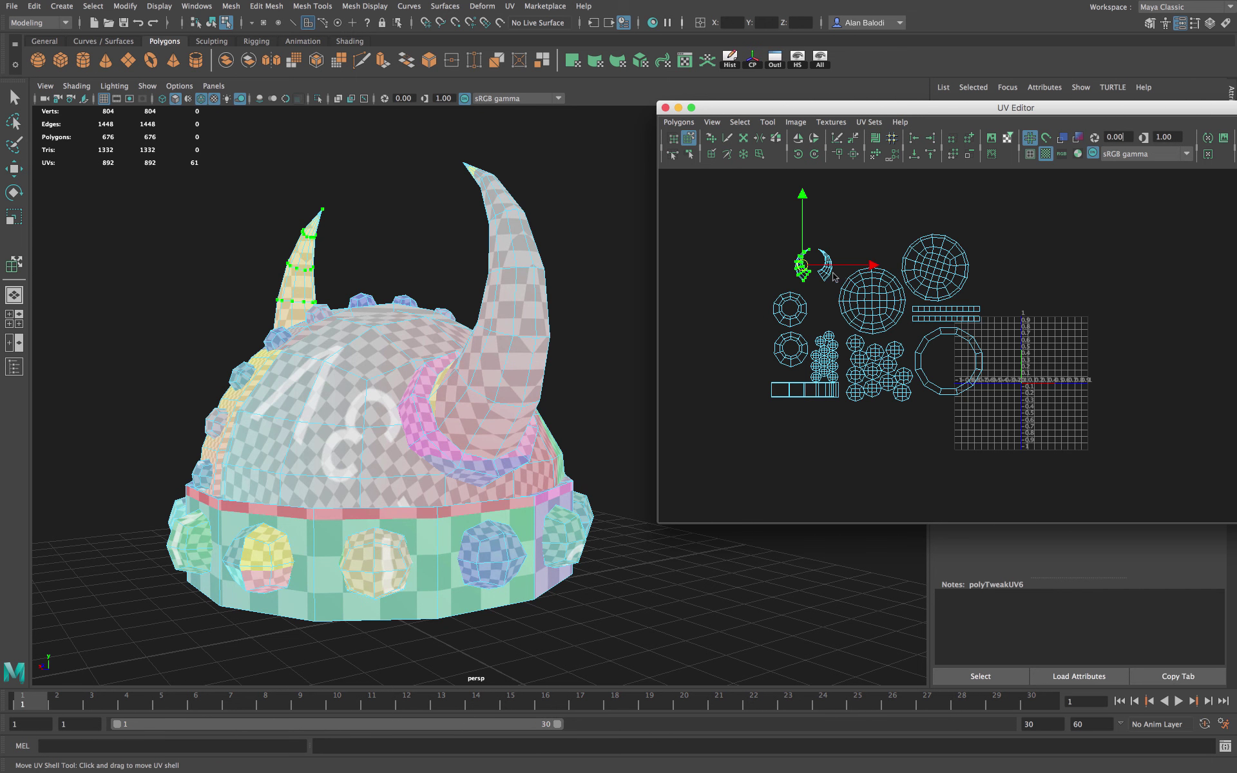
click(832, 277)
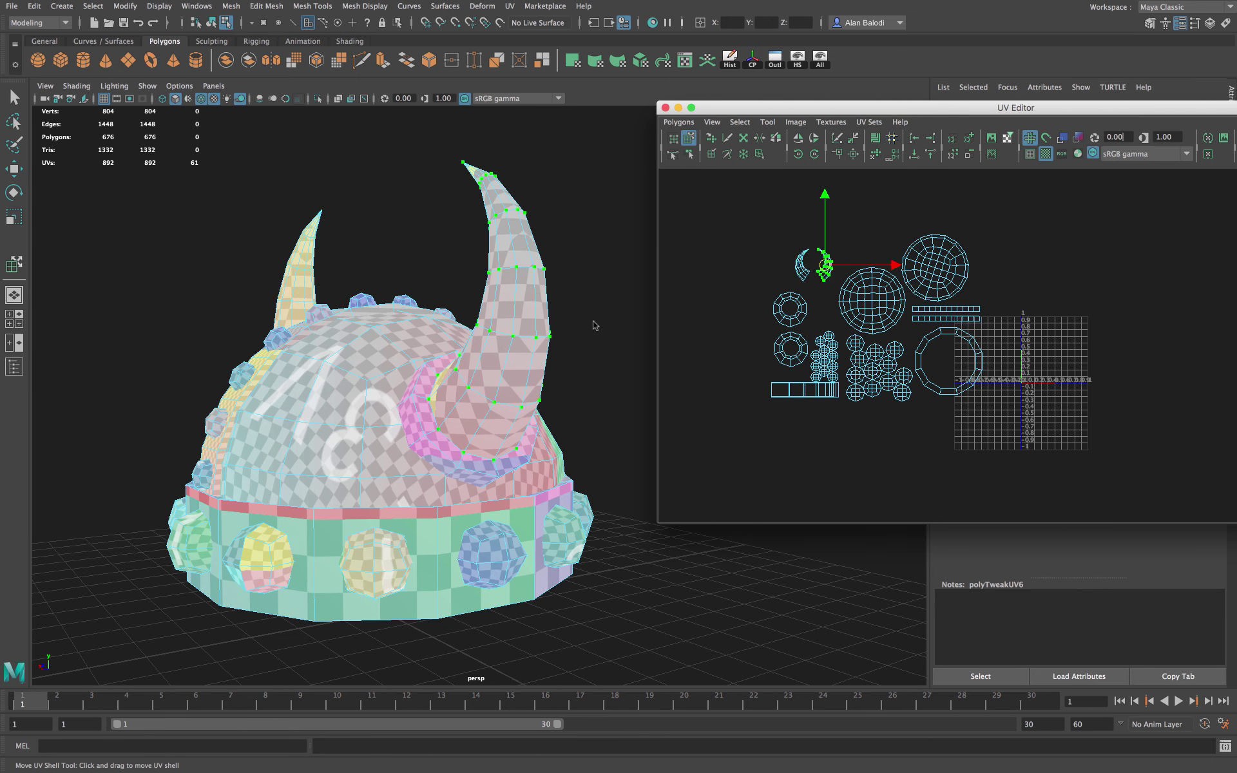
Hide the checker pattern and cut the near horn's UVs along a lengthwise line of edges from tip to base
alt+drag(595, 326, 535, 330)
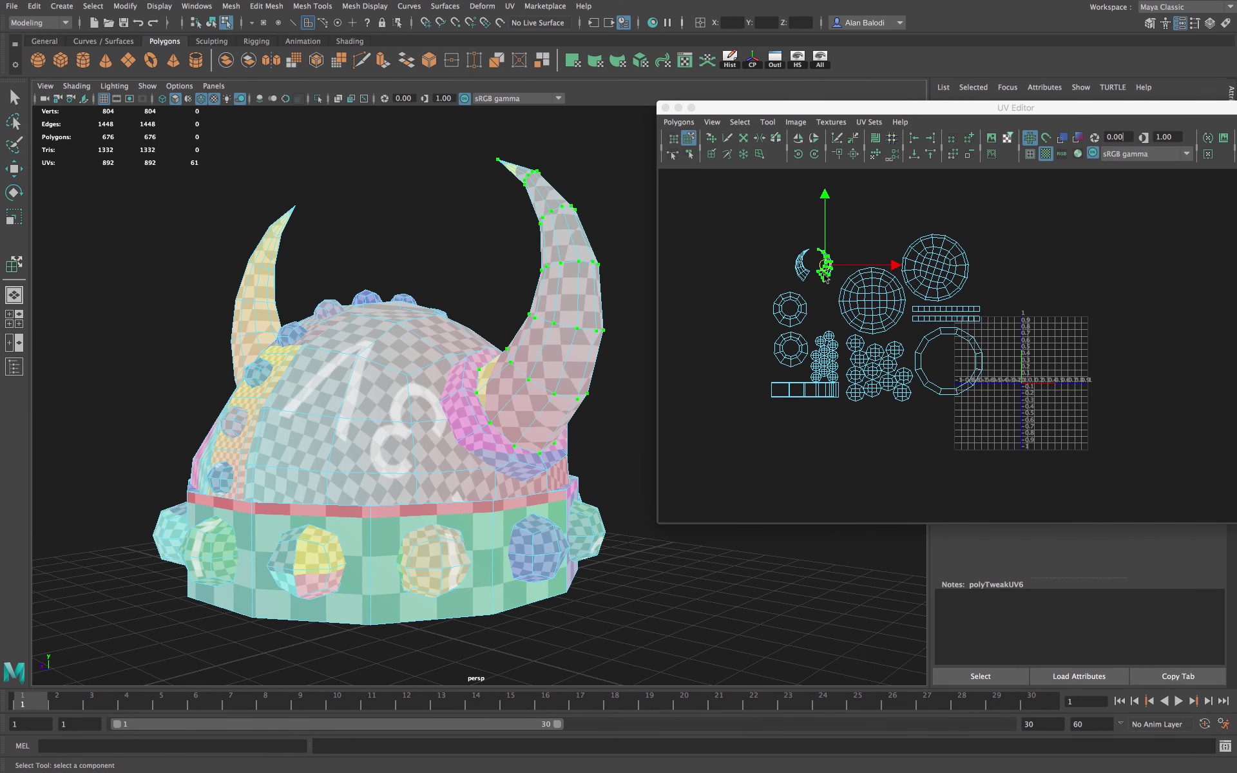
alt+drag(580, 387, 482, 392)
right_click(482, 392)
right_drag(482, 391, 481, 356)
click(481, 405)
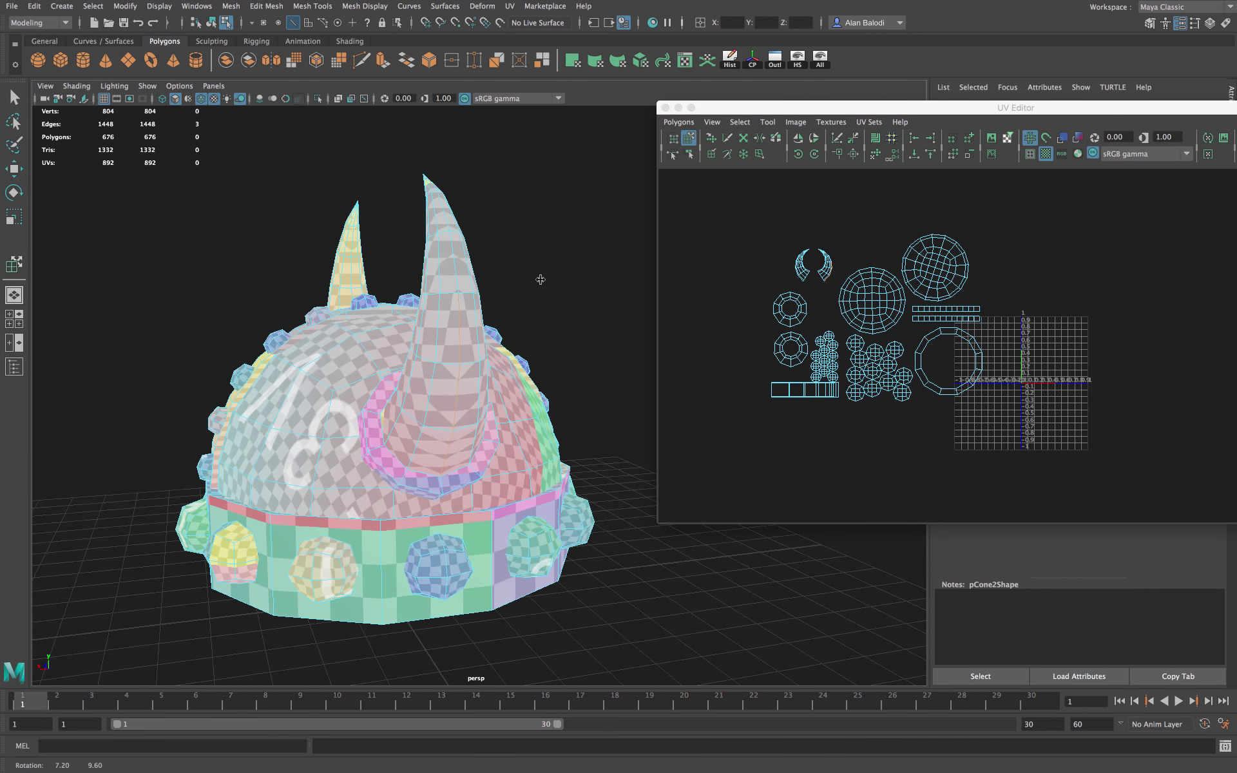
click(1046, 153)
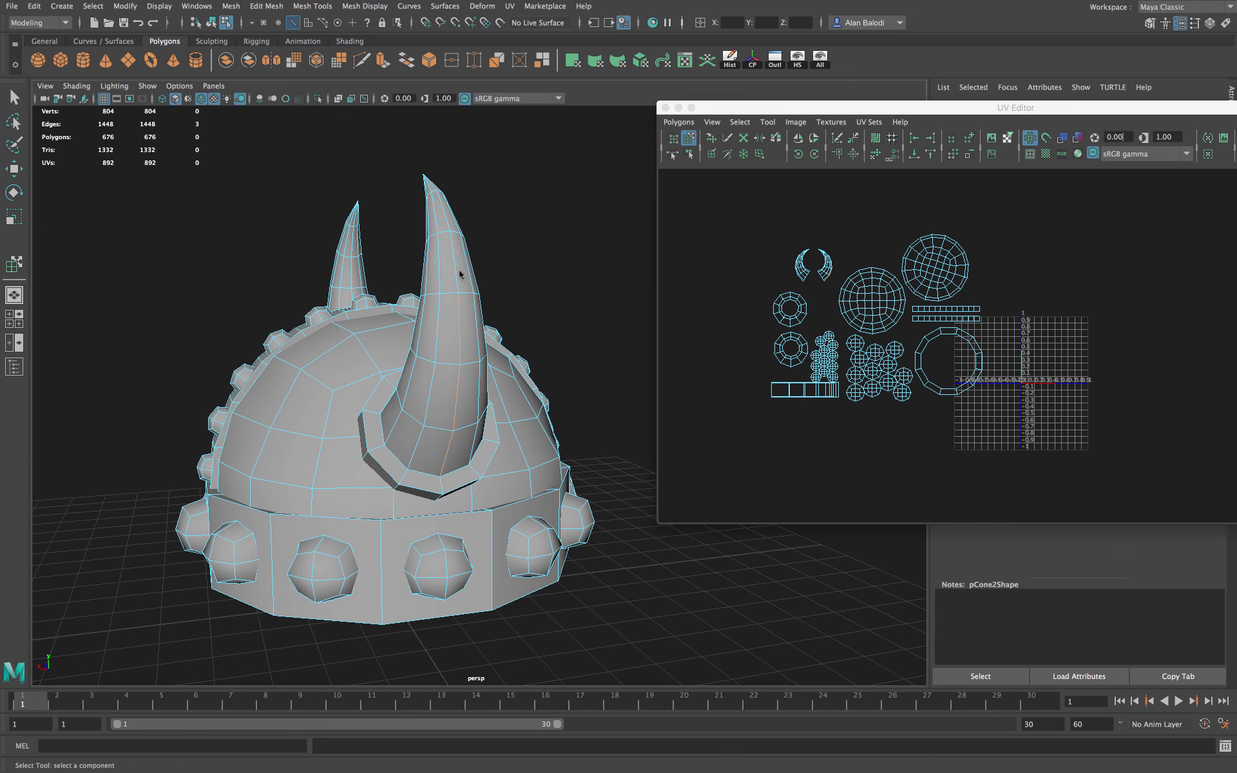
alt+drag(559, 207, 400, 297)
alt+drag(505, 248, 544, 218)
click(457, 198)
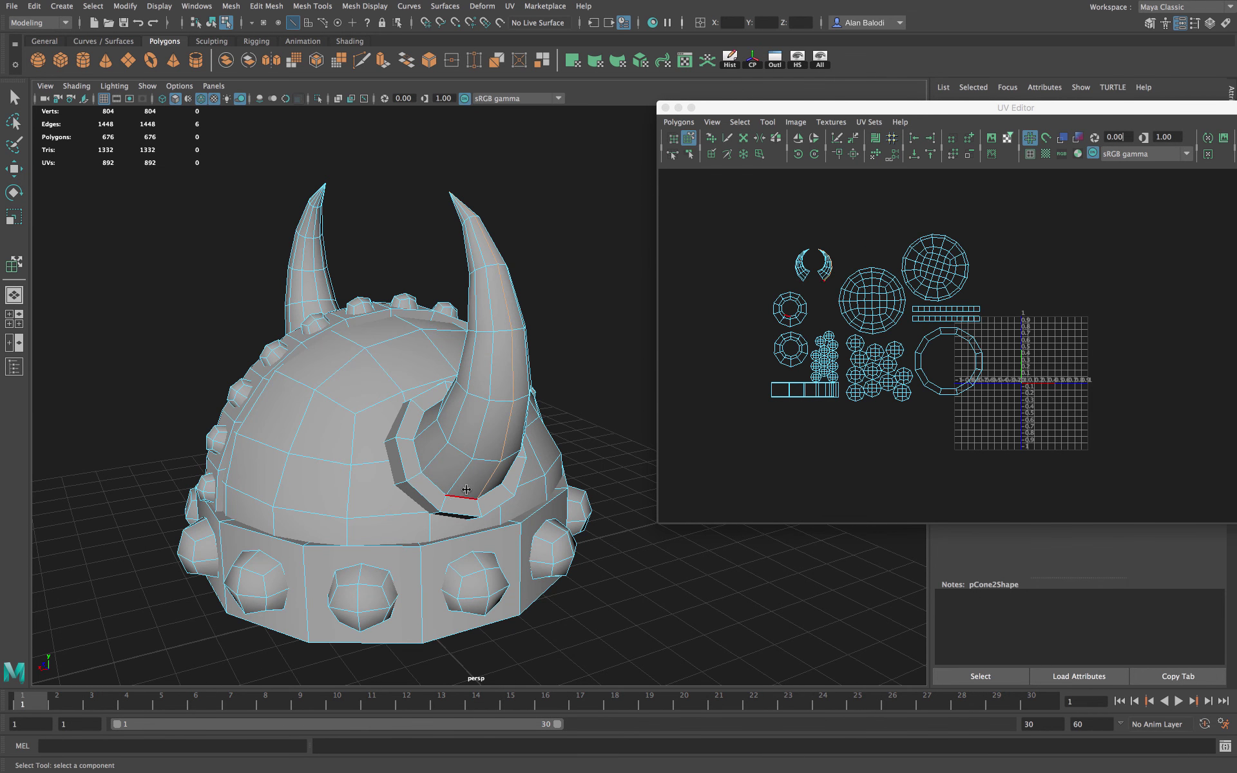
alt+drag(528, 217, 557, 218)
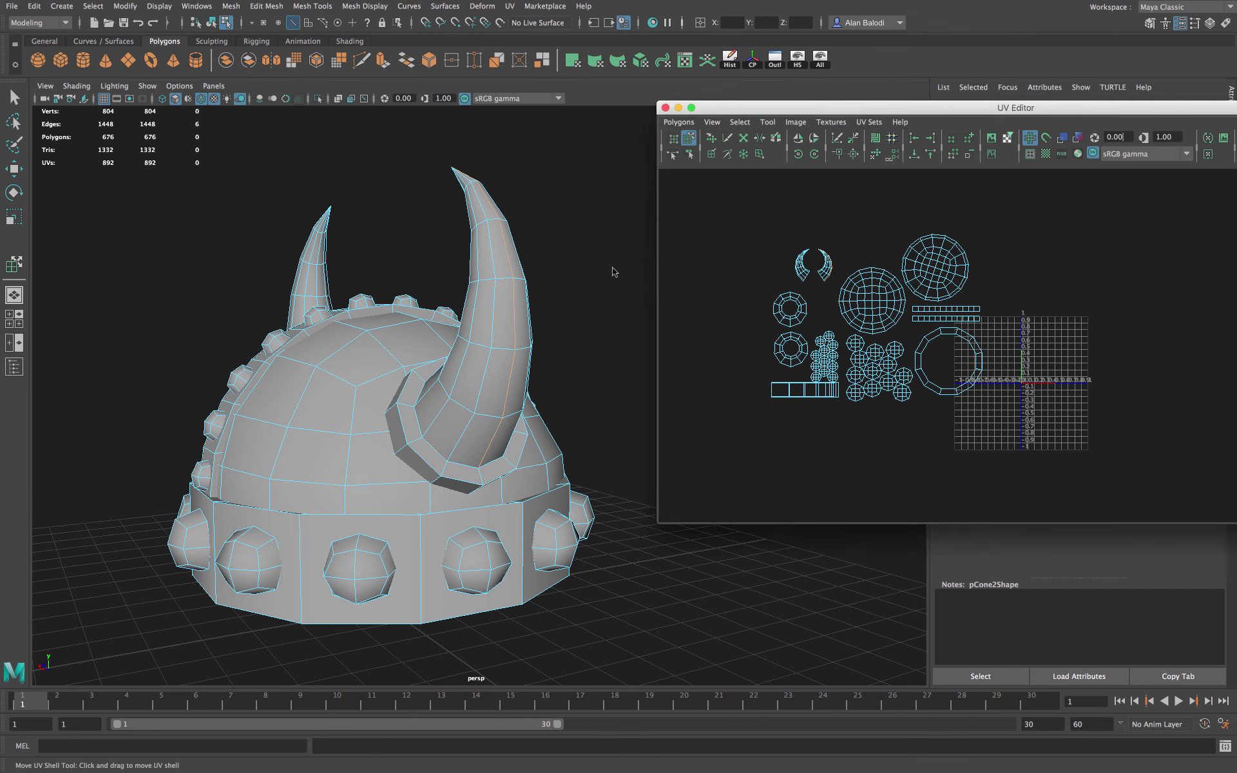
alt+drag(619, 264, 602, 271)
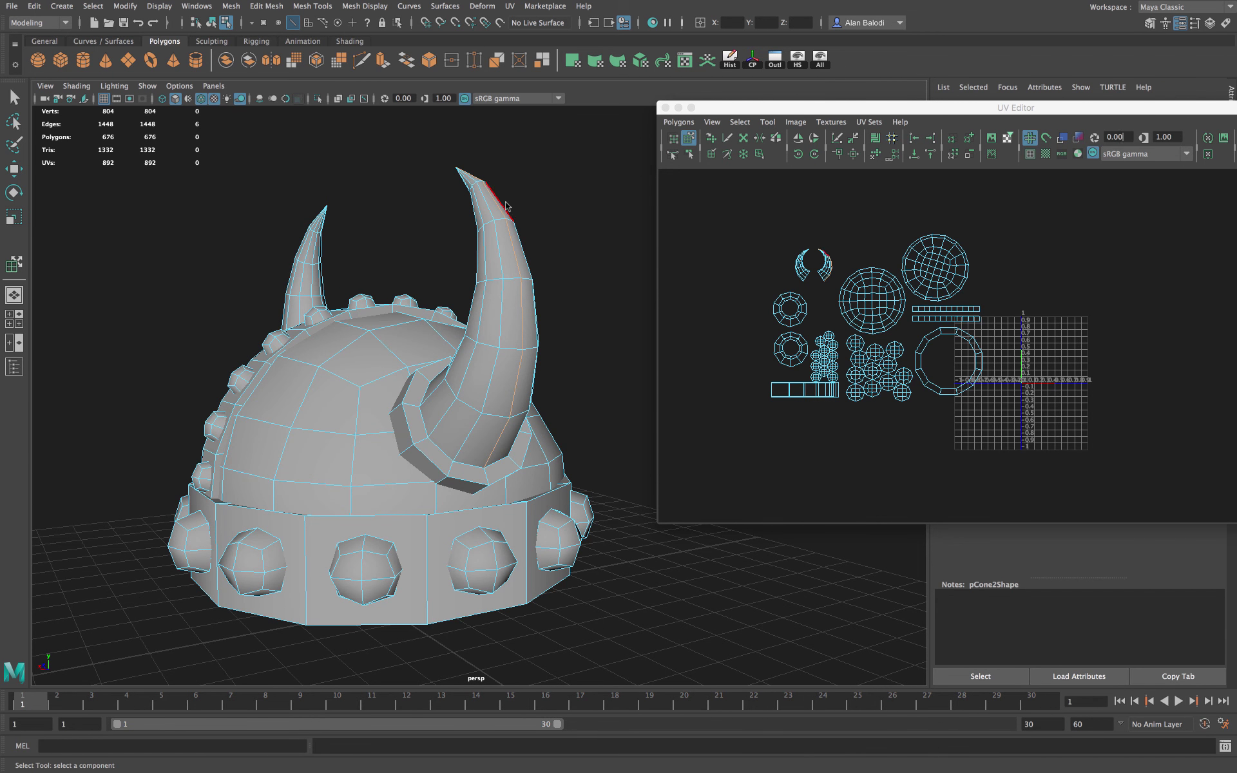
click(673, 122)
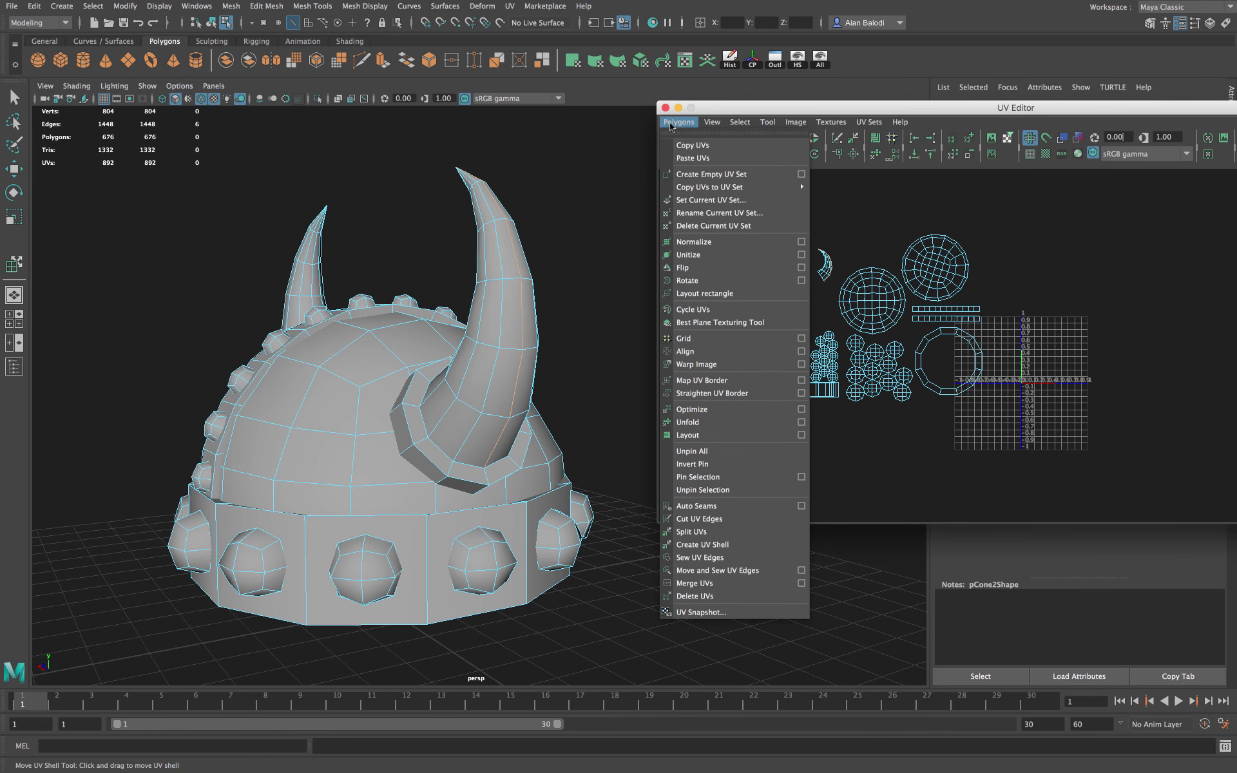
click(717, 525)
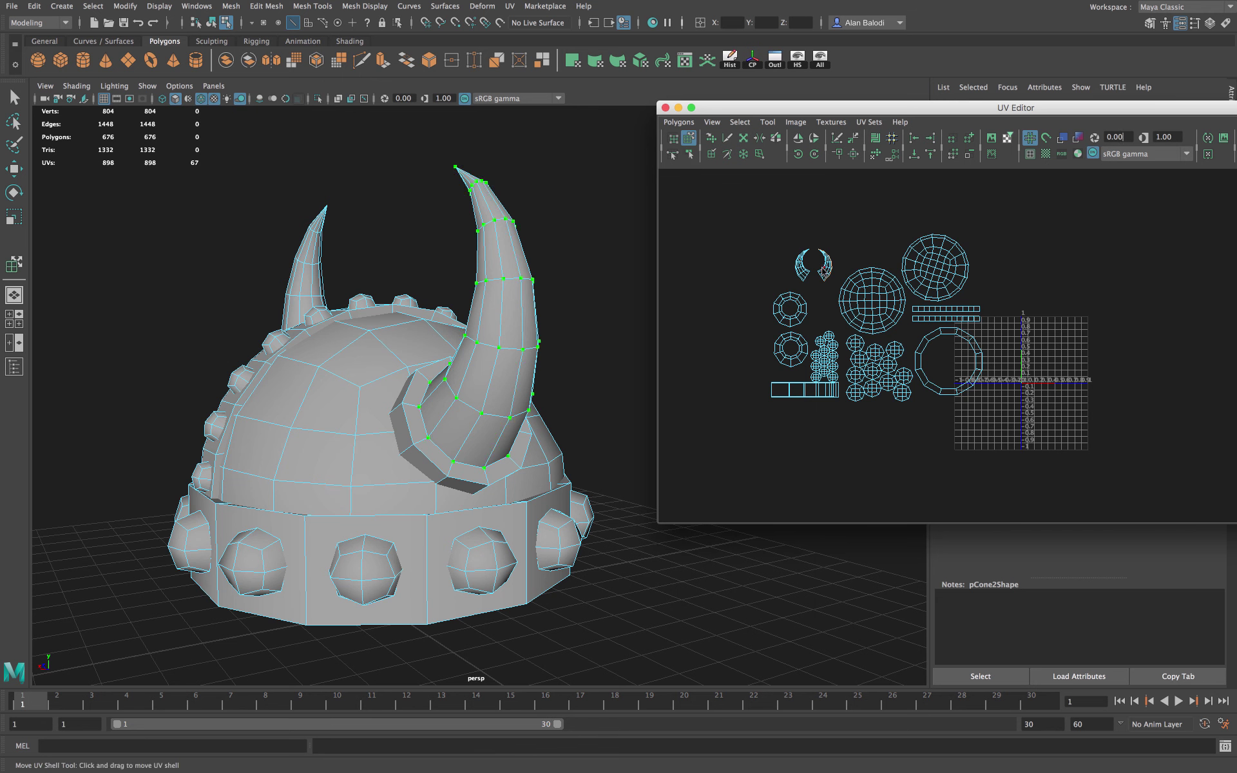
Pull the cut horn shell out of the layout, unfold it, and place it beside the other horn shell
drag(817, 268, 741, 236)
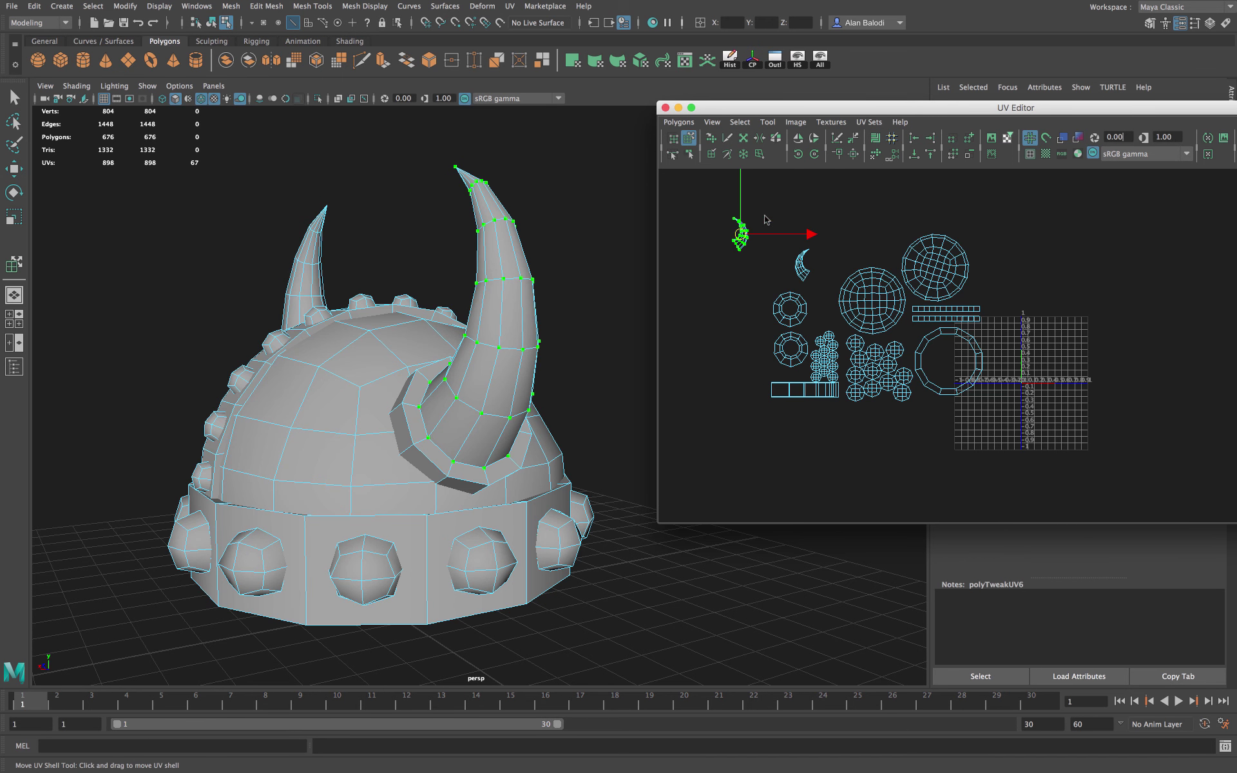
click(876, 155)
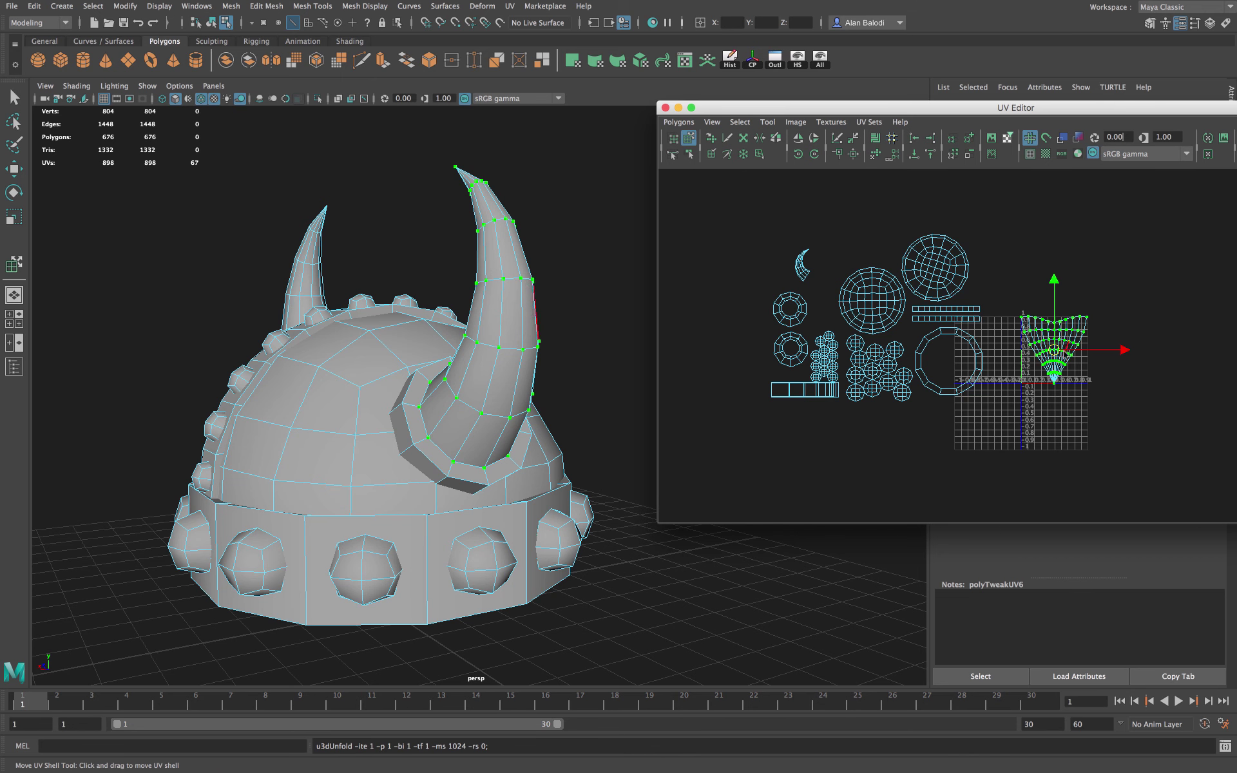
drag(1056, 351, 751, 273)
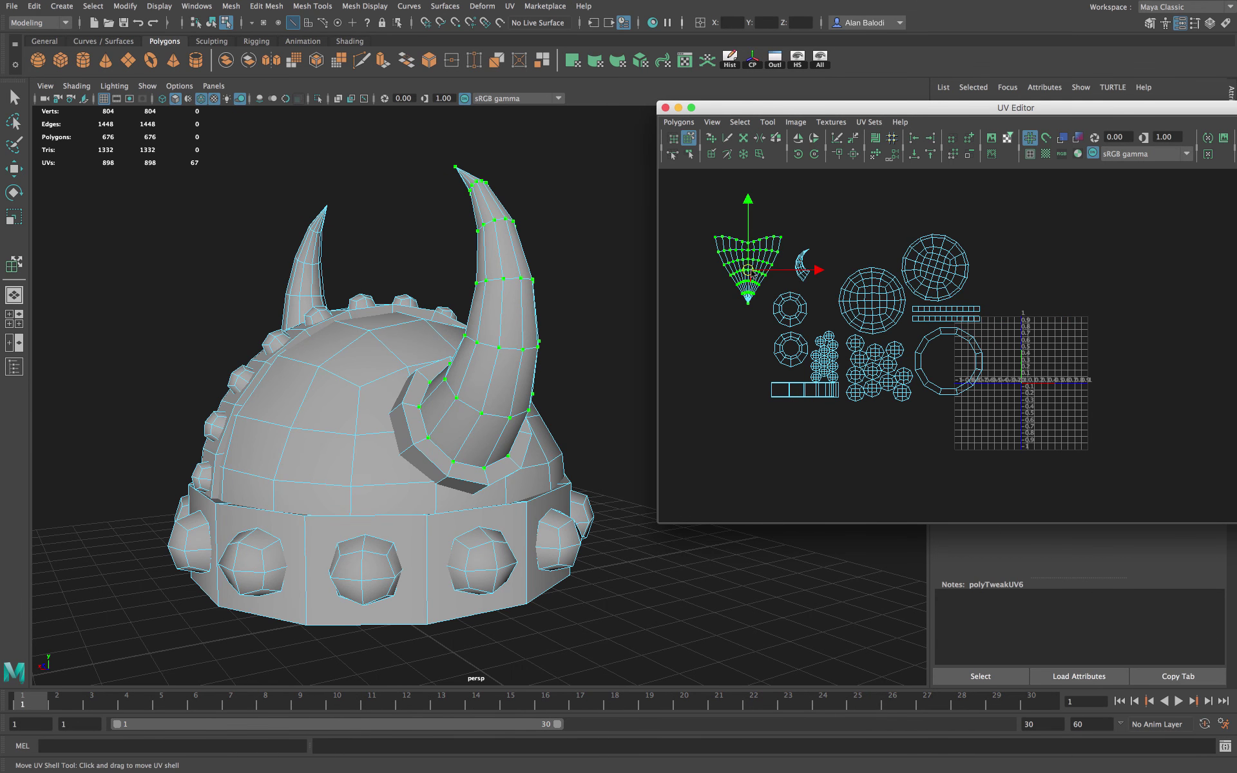
Display the checker pattern and compare the unfolded horn's mapping with that of the other horn
click(1046, 154)
alt+drag(582, 362, 419, 351)
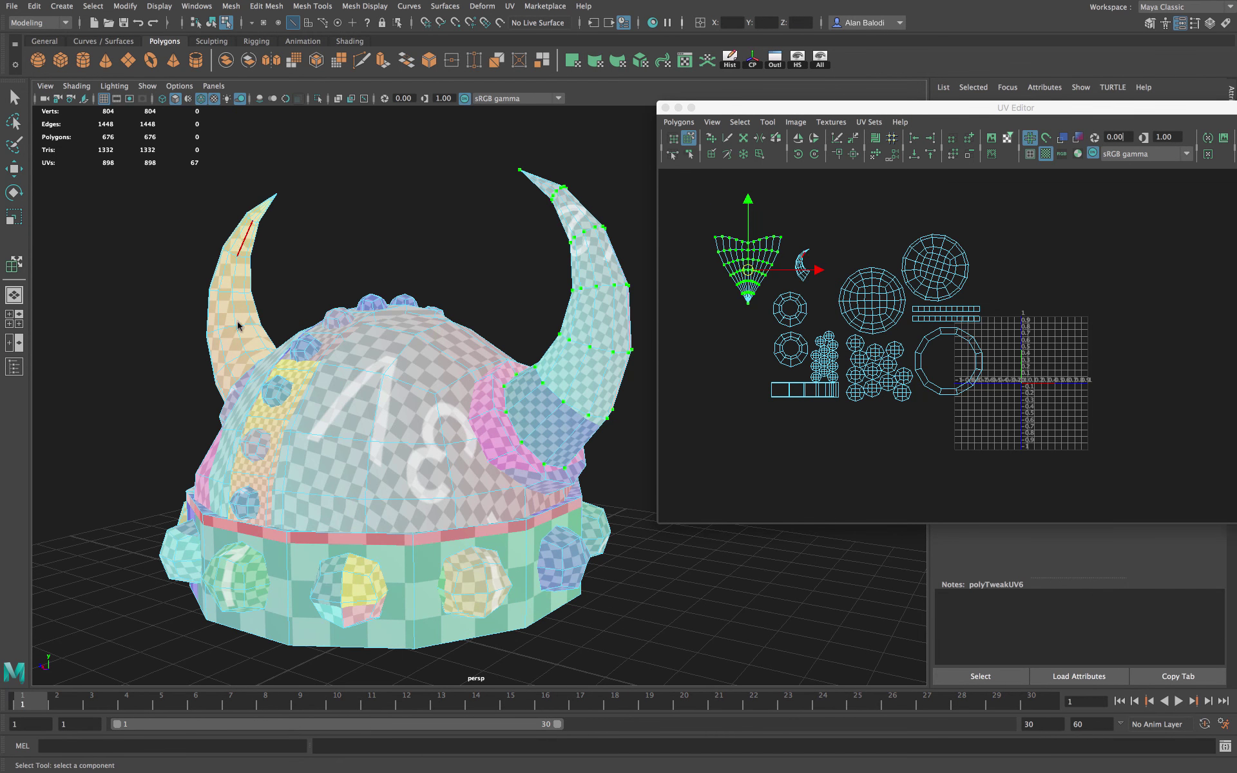
alt+drag(489, 185, 359, 191)
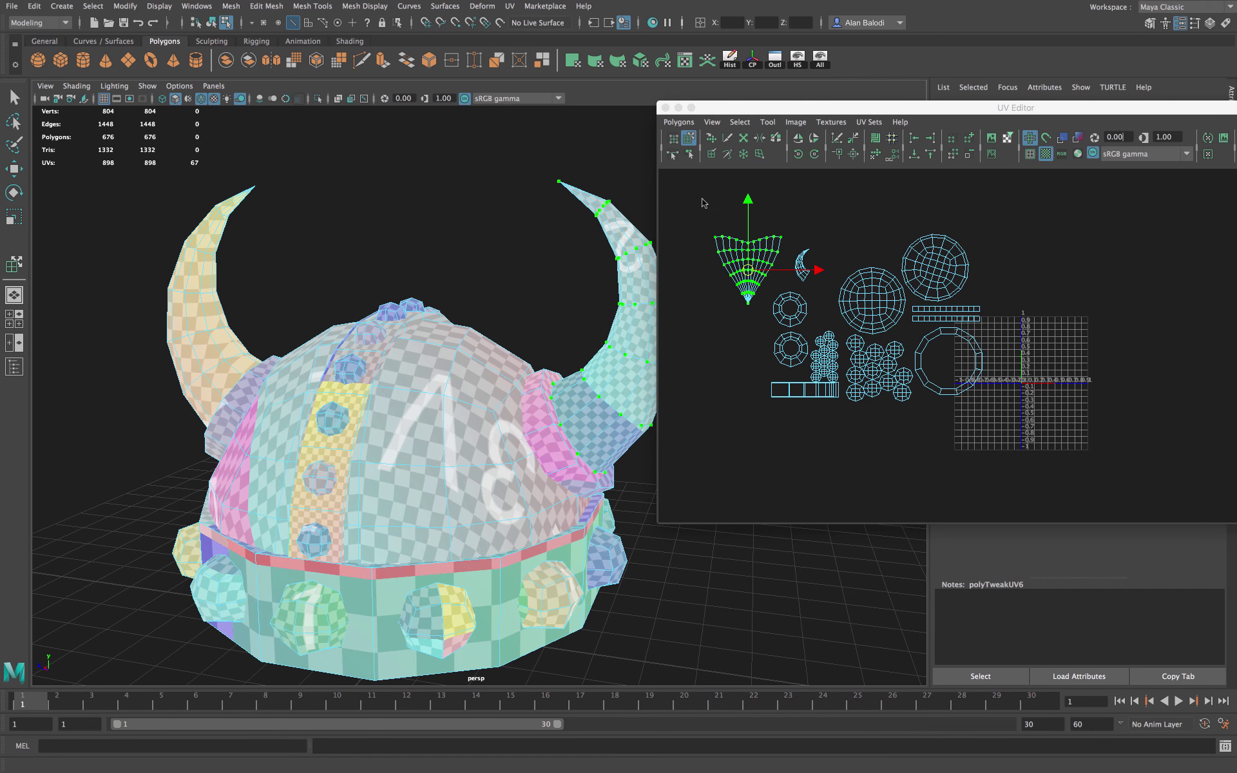
Undo the horn shell's unfolding, moves and seam cut, and clear the selection
drag(751, 110, 685, 135)
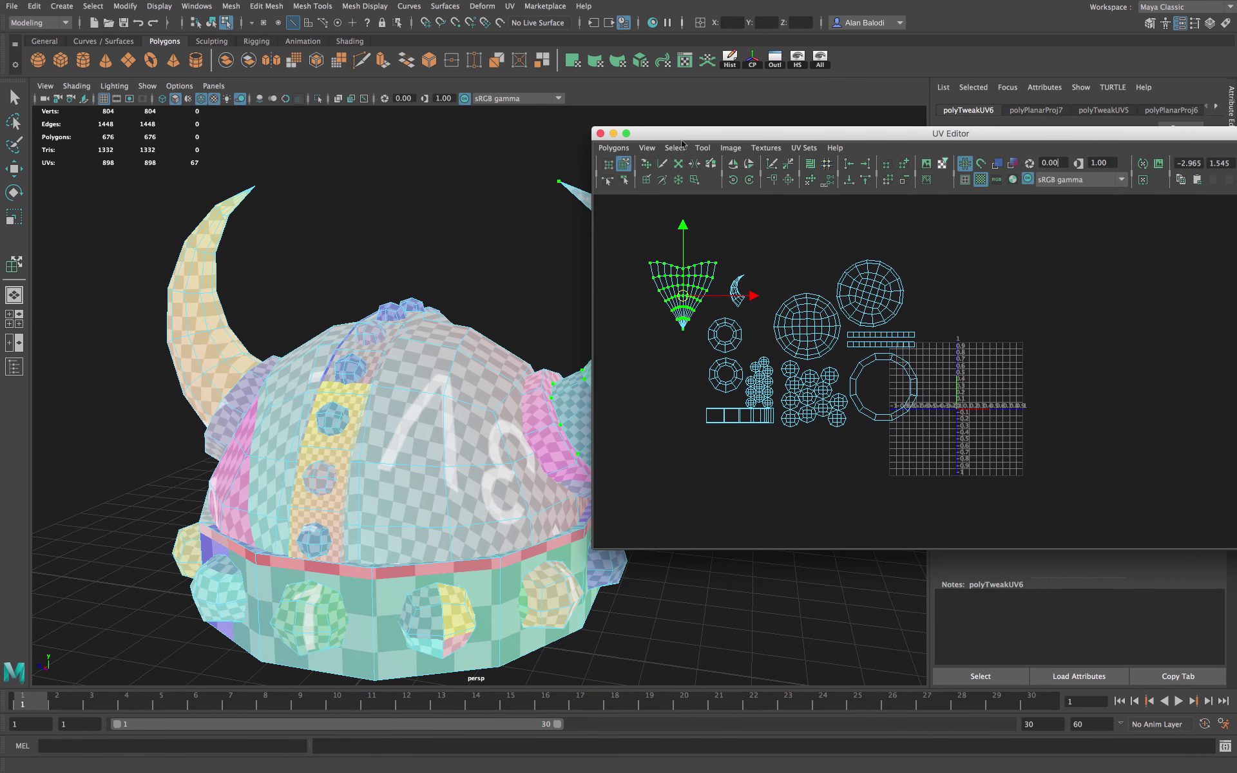
key(ctrl+z)
key(ctrl+z)
key(ctrl+z)
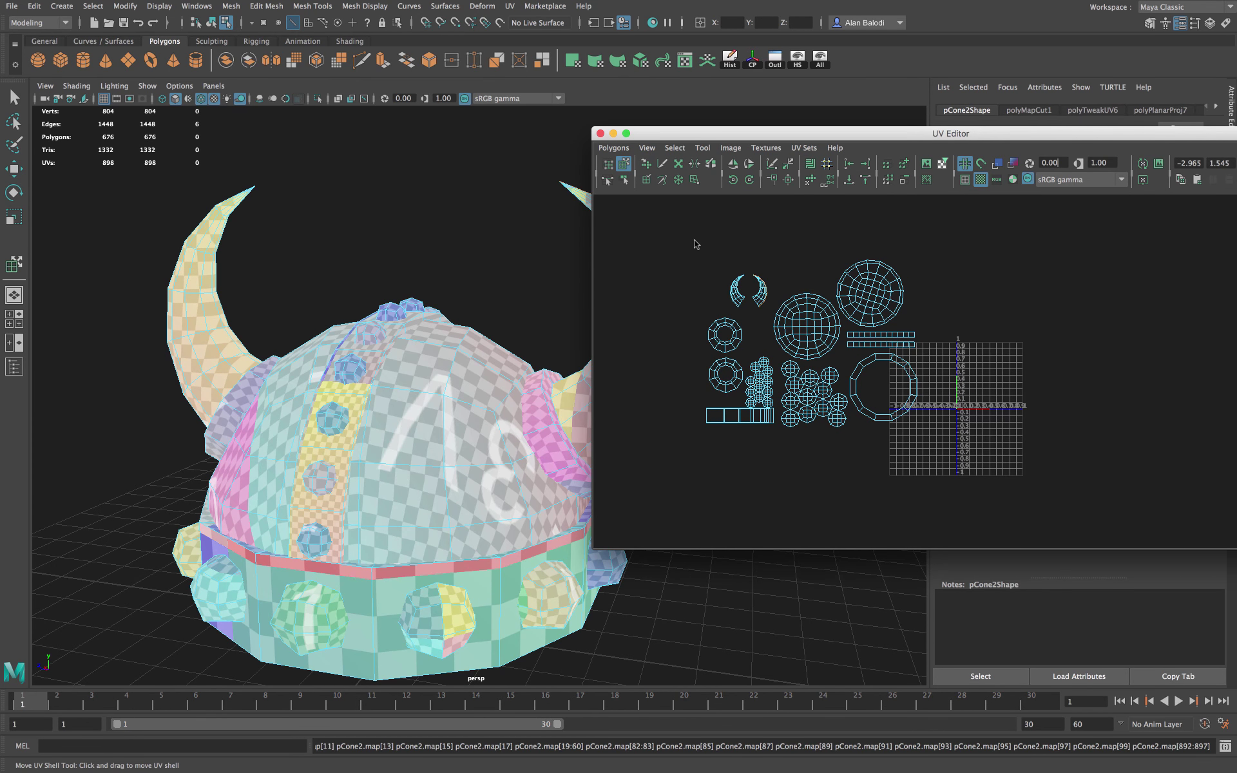
key(ctrl+z)
key(ctrl+z)
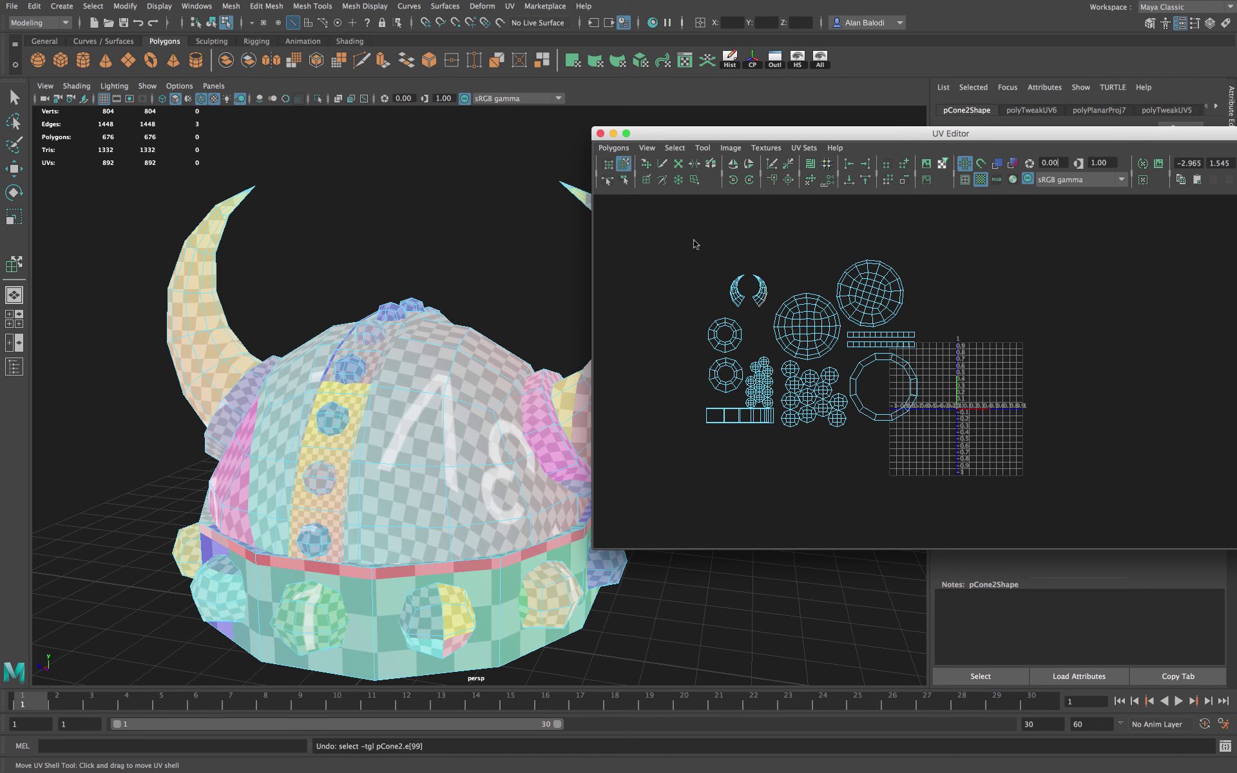
click(689, 267)
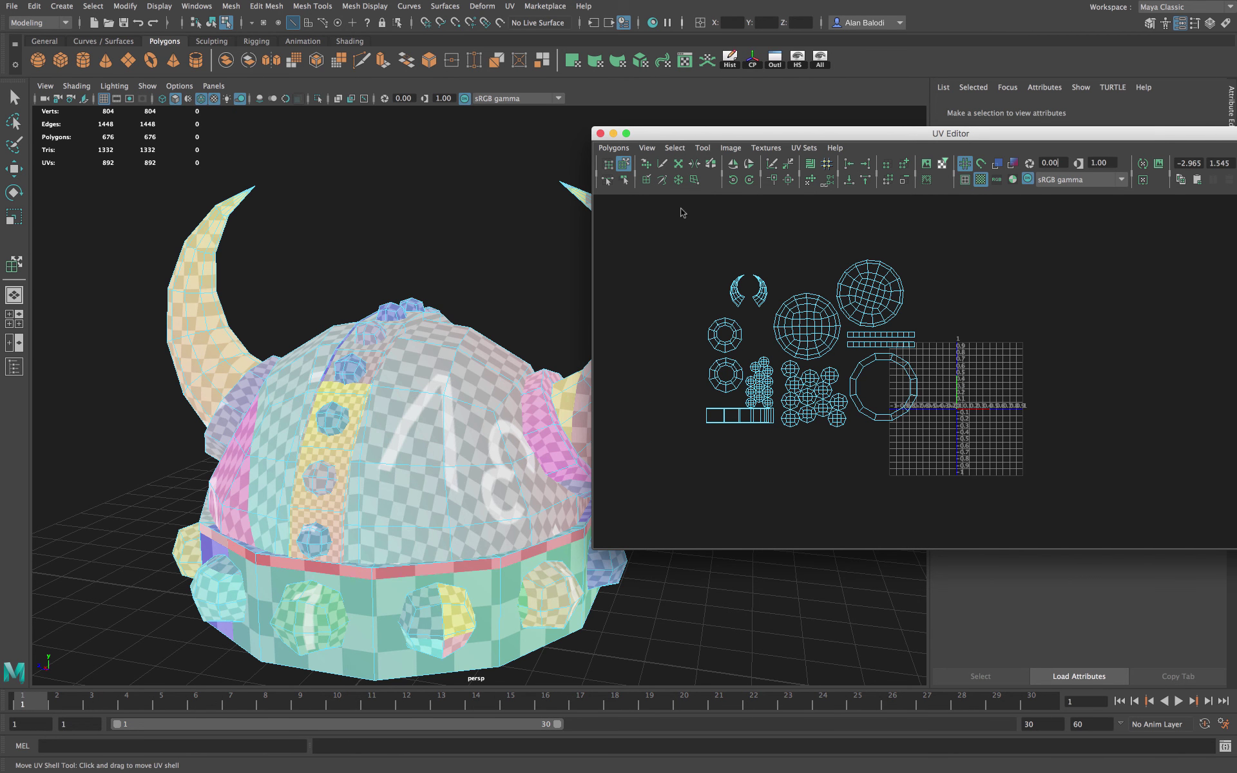
Hide the checker pattern on the helmet and reposition the UV Editor over the right part of the viewport
drag(713, 136, 527, 101)
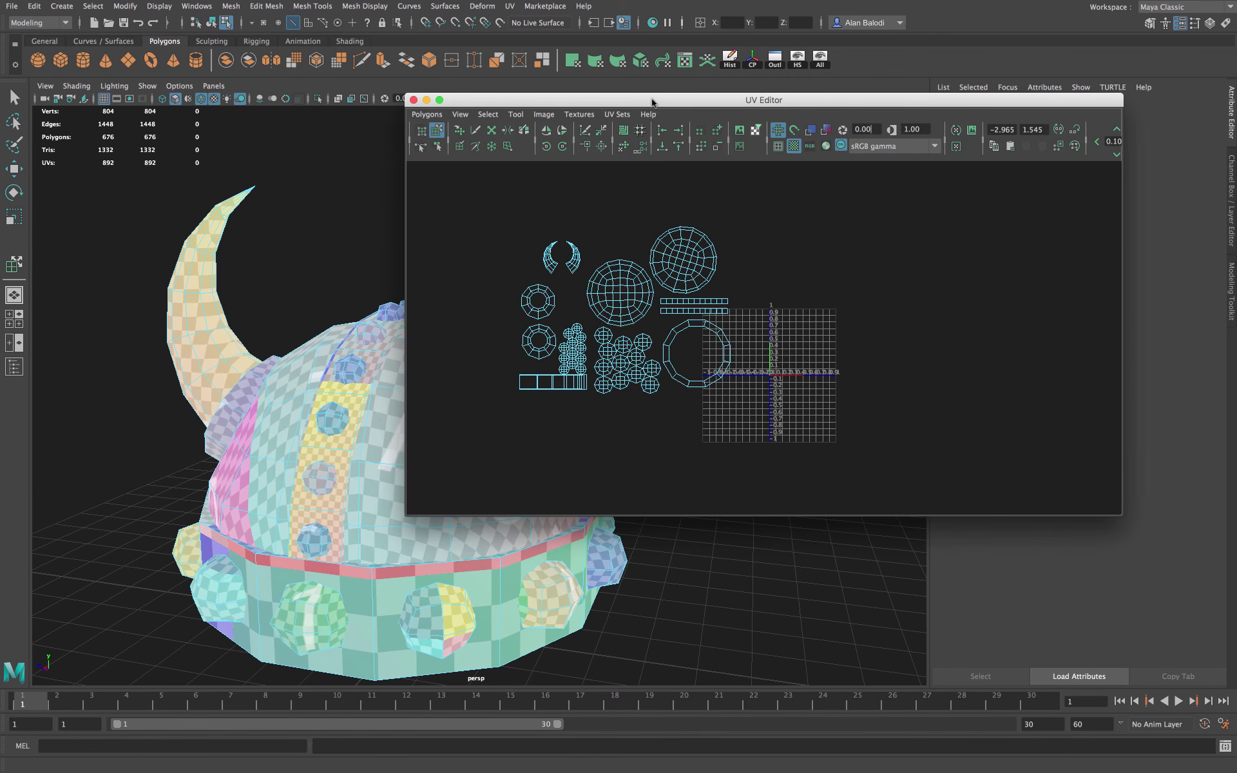
drag(652, 102, 857, 85)
alt+drag(561, 254, 509, 253)
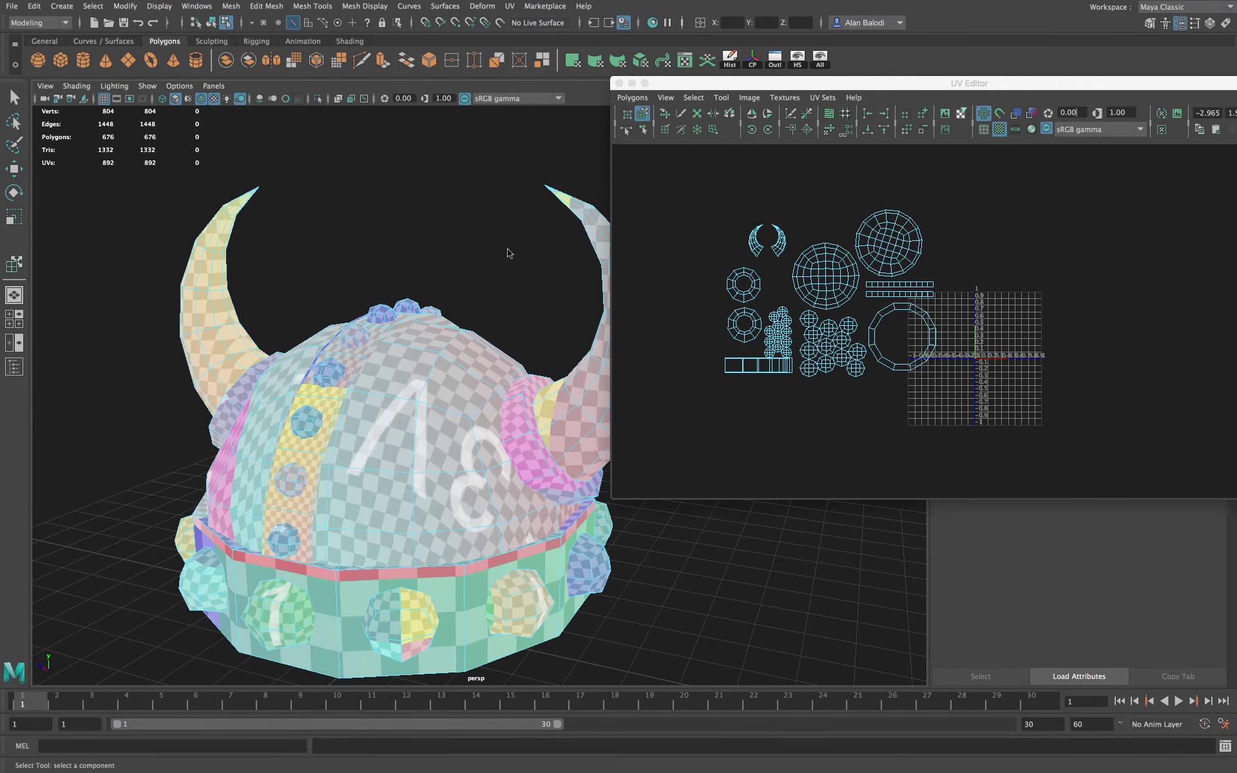
click(999, 129)
drag(903, 83, 838, 80)
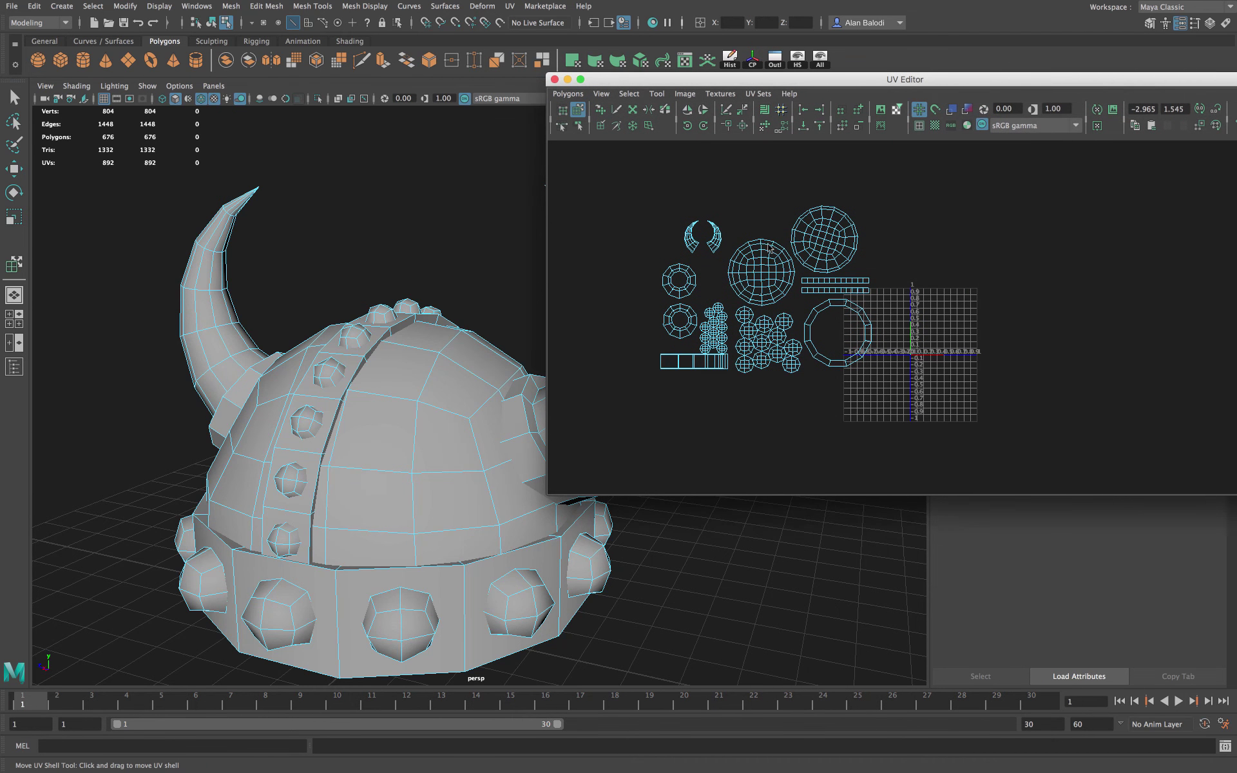
Select all the helmet's UVs, then move and scale them down together to fit inside the 0 to 1 UV square
drag(613, 184, 916, 406)
drag(702, 80, 683, 87)
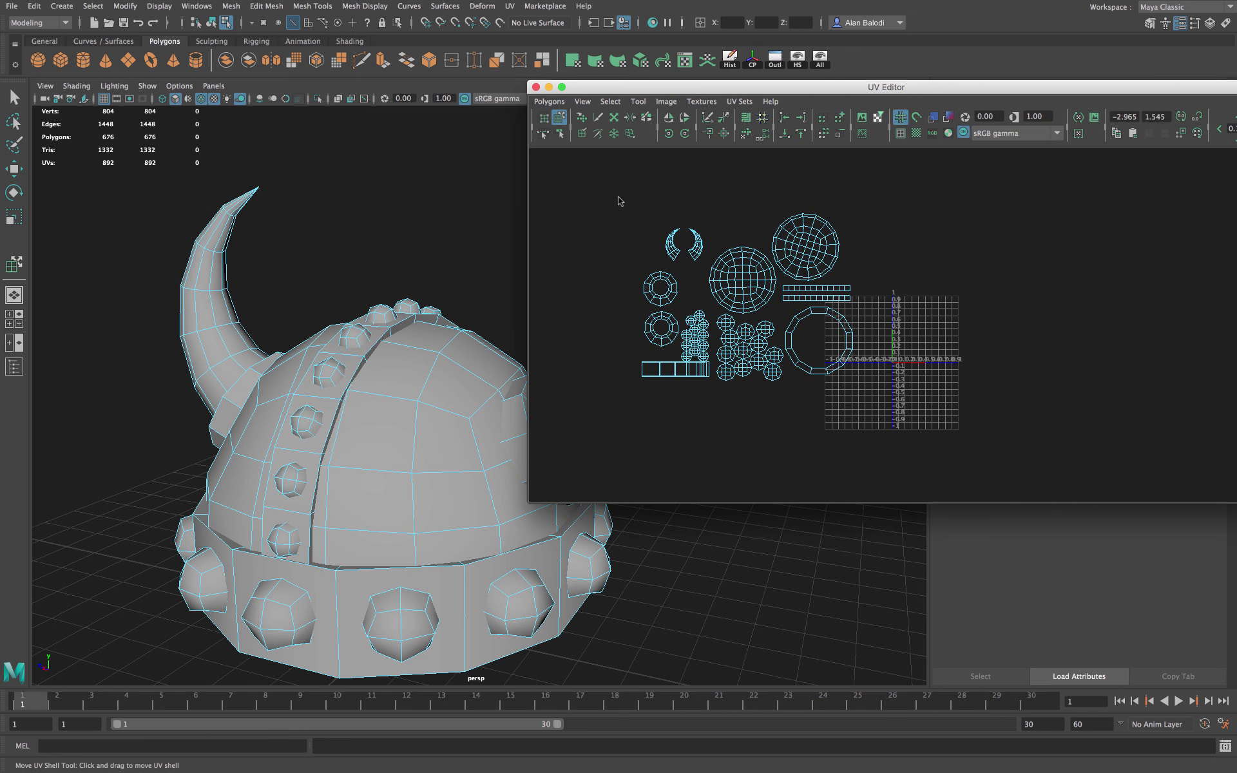
click(14, 96)
key(F9)
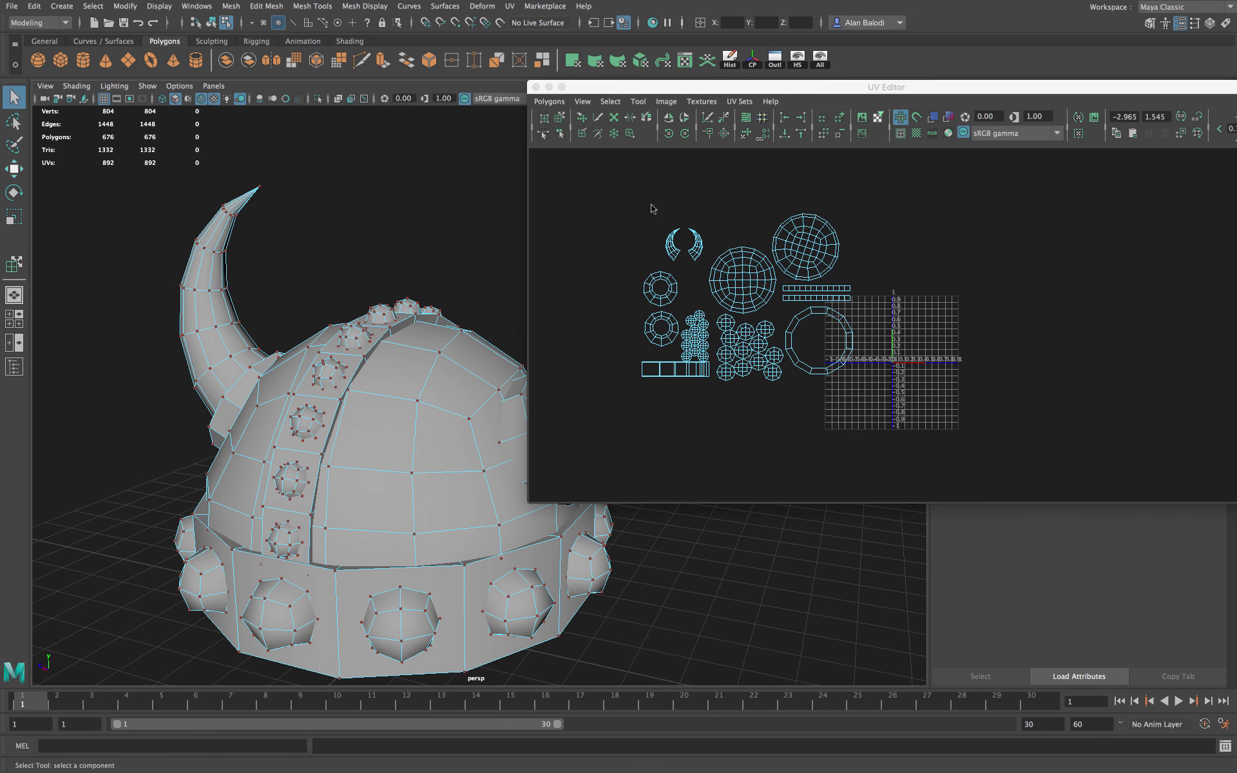
drag(604, 185, 893, 417)
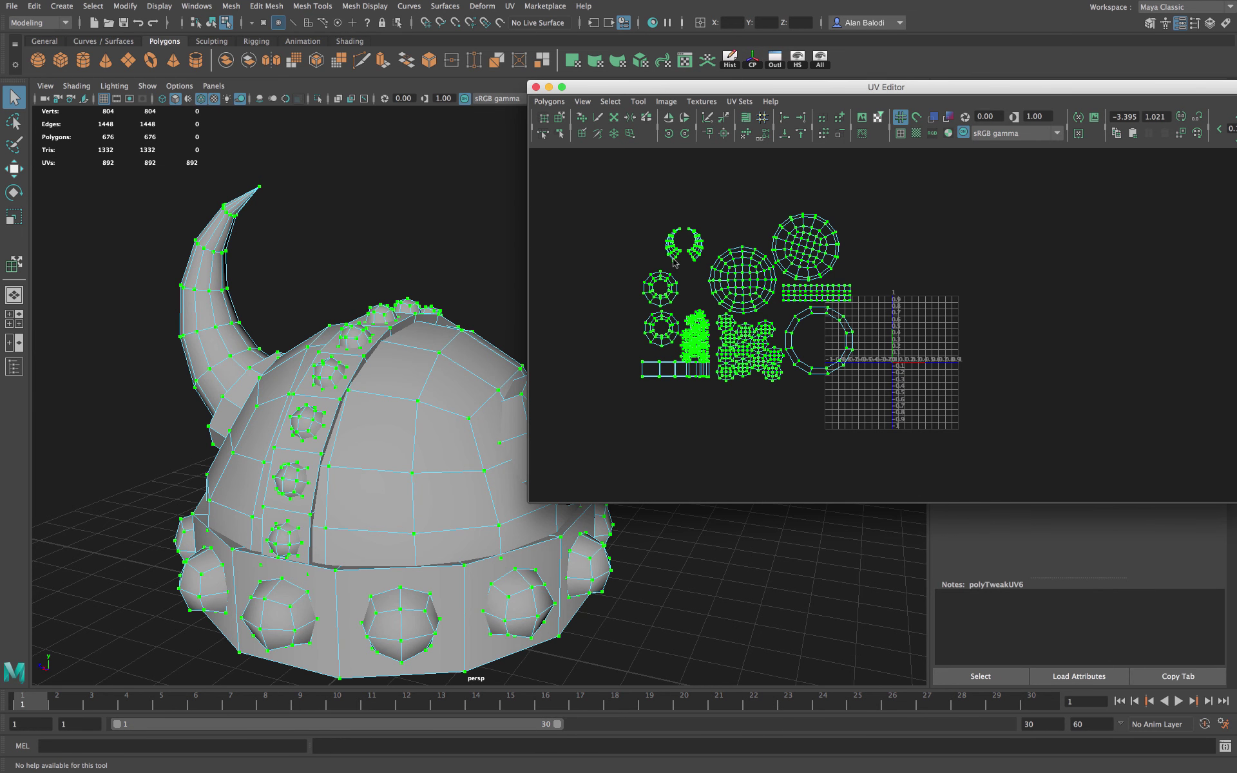
key(w)
drag(746, 299, 901, 367)
key(r)
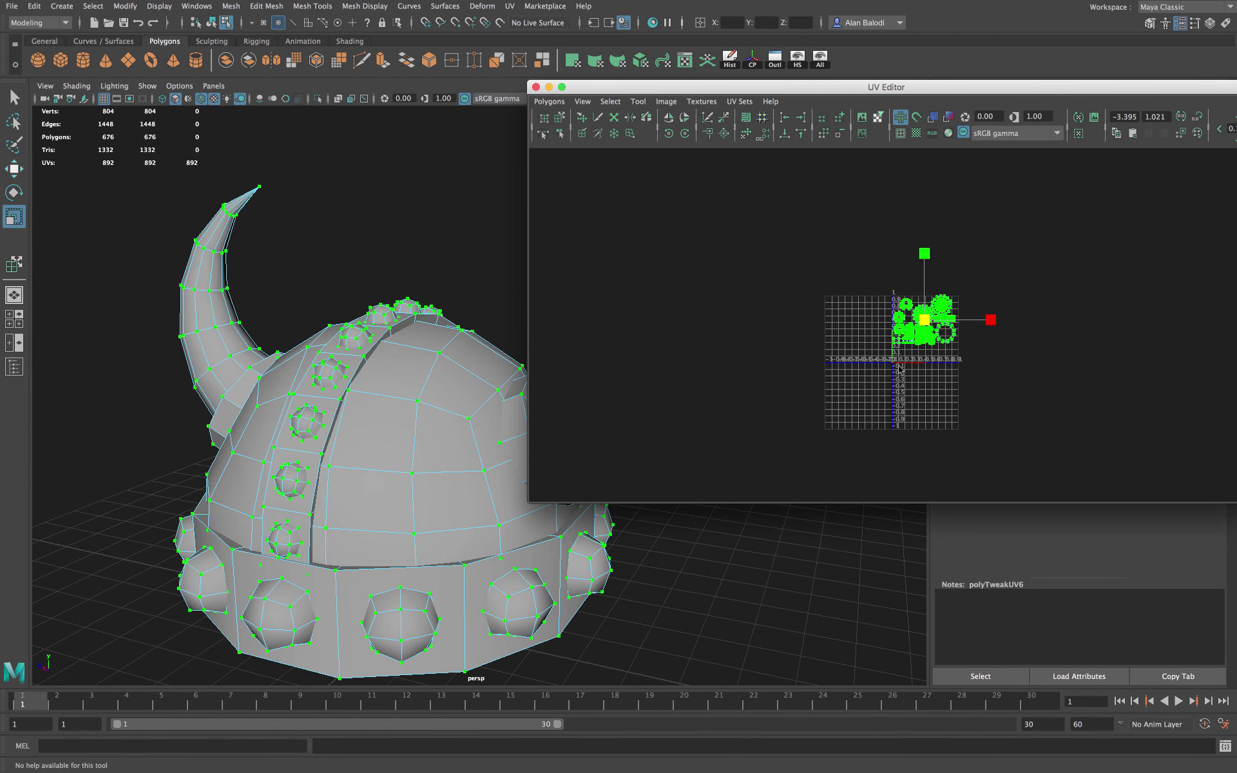
key(w)
drag(925, 322, 927, 330)
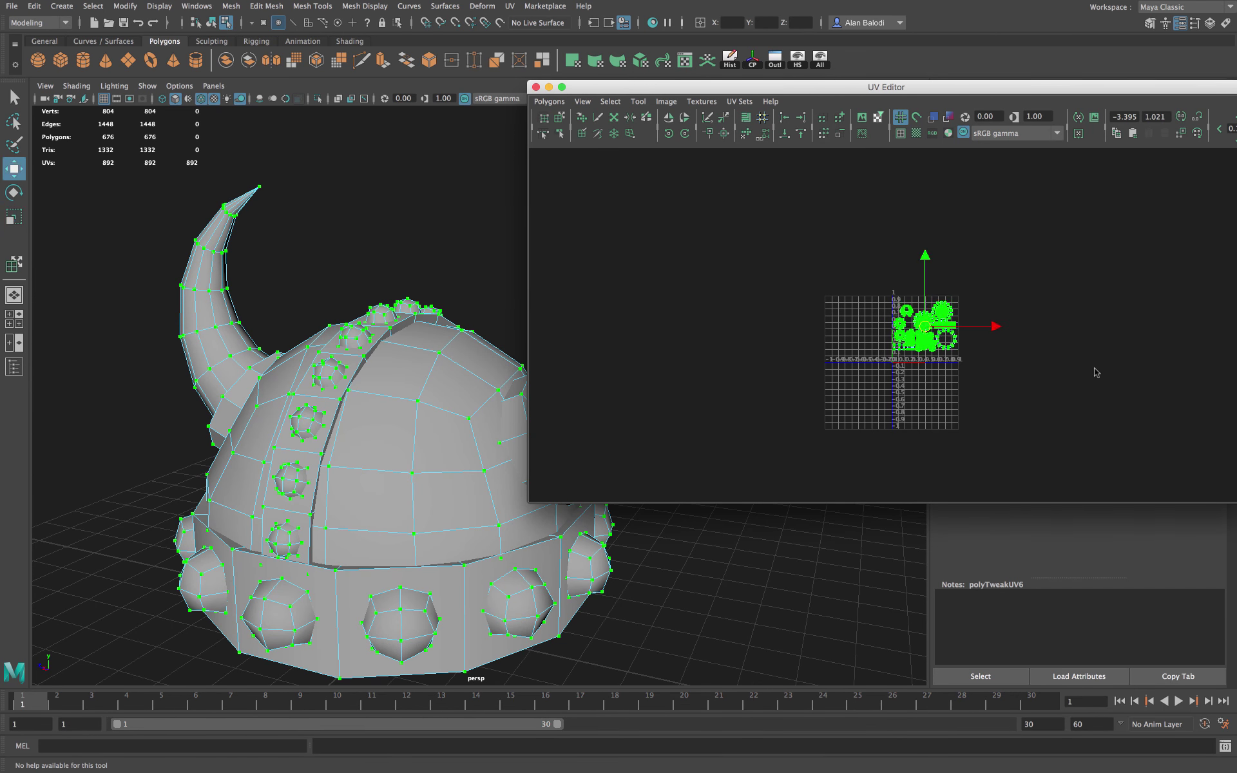
Scale all the shells up together to about the full width of the 0 to 1 square and activate the Move UV Shell tool
scroll(1097, 372, up, 3)
scroll(1006, 370, up, 5)
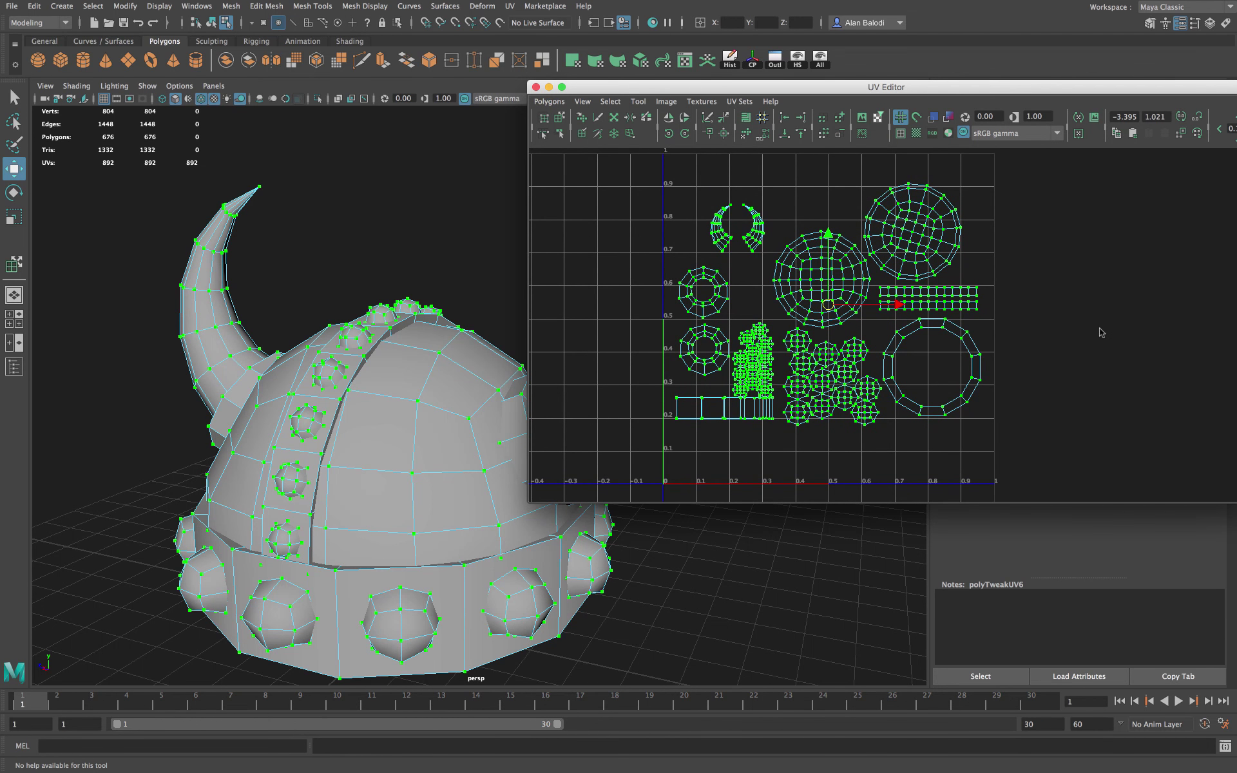
scroll(1096, 329, down, 1)
scroll(1102, 334, up, 1)
alt+middle_drag(1102, 334, 1104, 339)
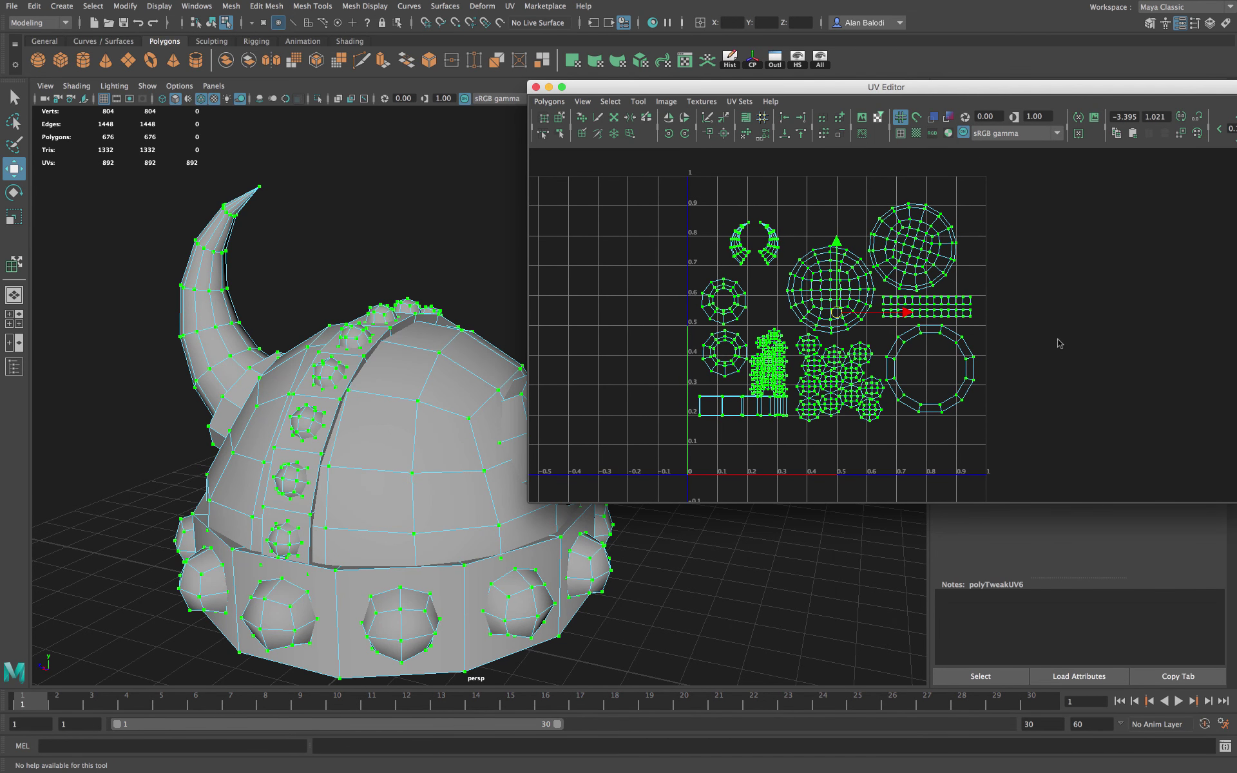
key(r)
mouse_move(841, 316)
mouse_down()
mouse_move(853, 301)
mouse_move(845, 309)
mouse_up()
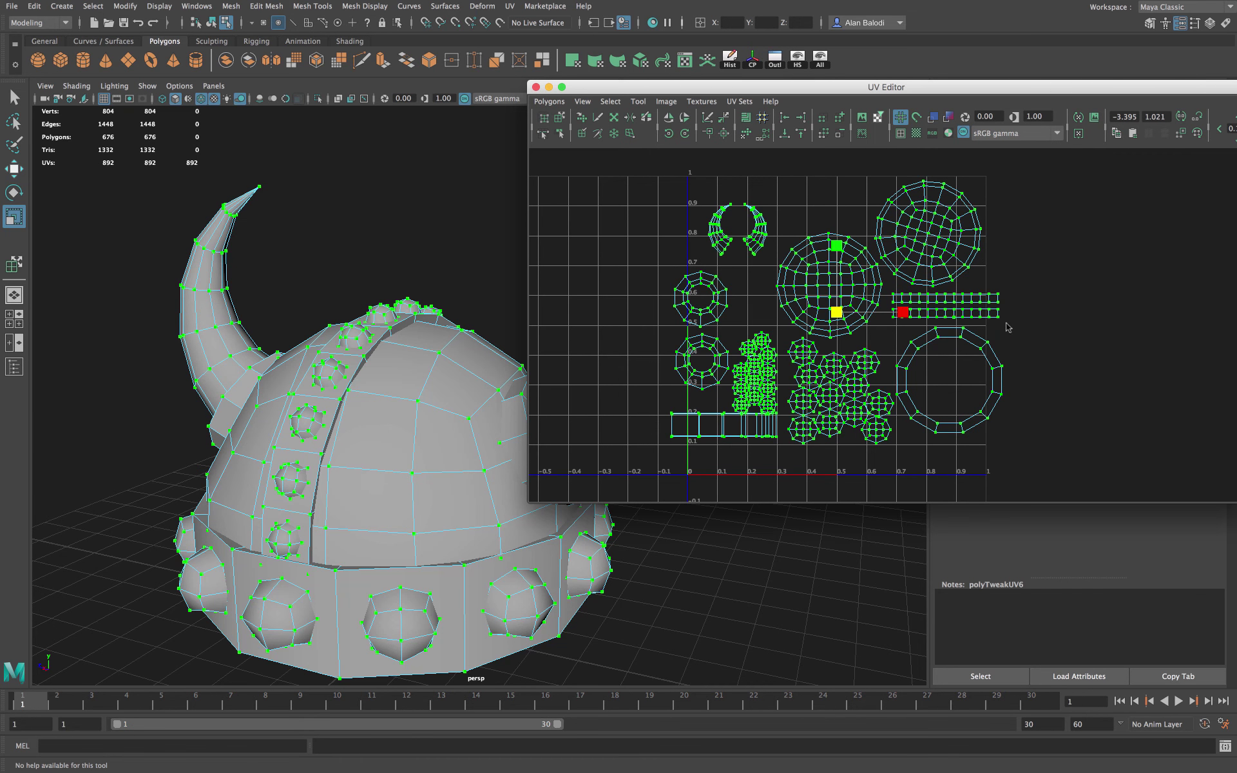
alt+middle_drag(1065, 355, 1084, 360)
click(559, 117)
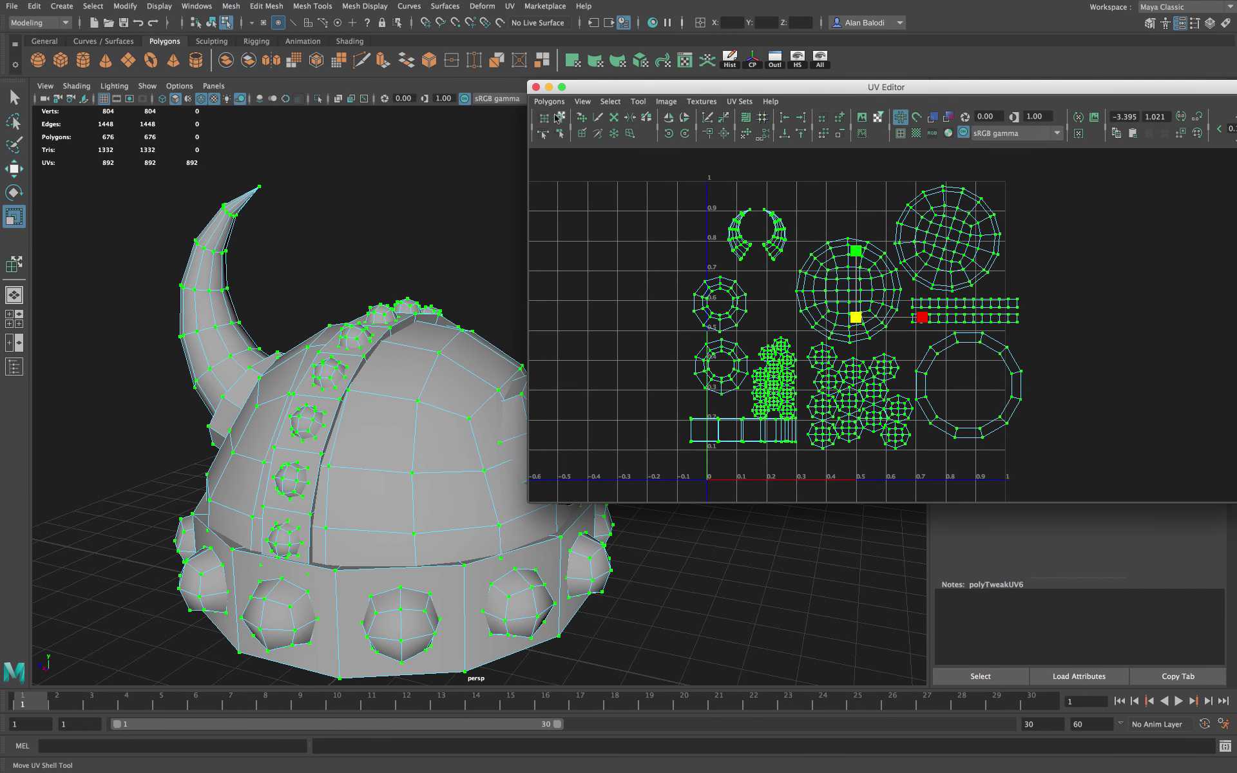
Move the horn shells and both small ring shells up into the upper-left part of the 0 to 1 square
drag(761, 235, 747, 213)
drag(664, 261, 723, 389)
drag(721, 334, 744, 299)
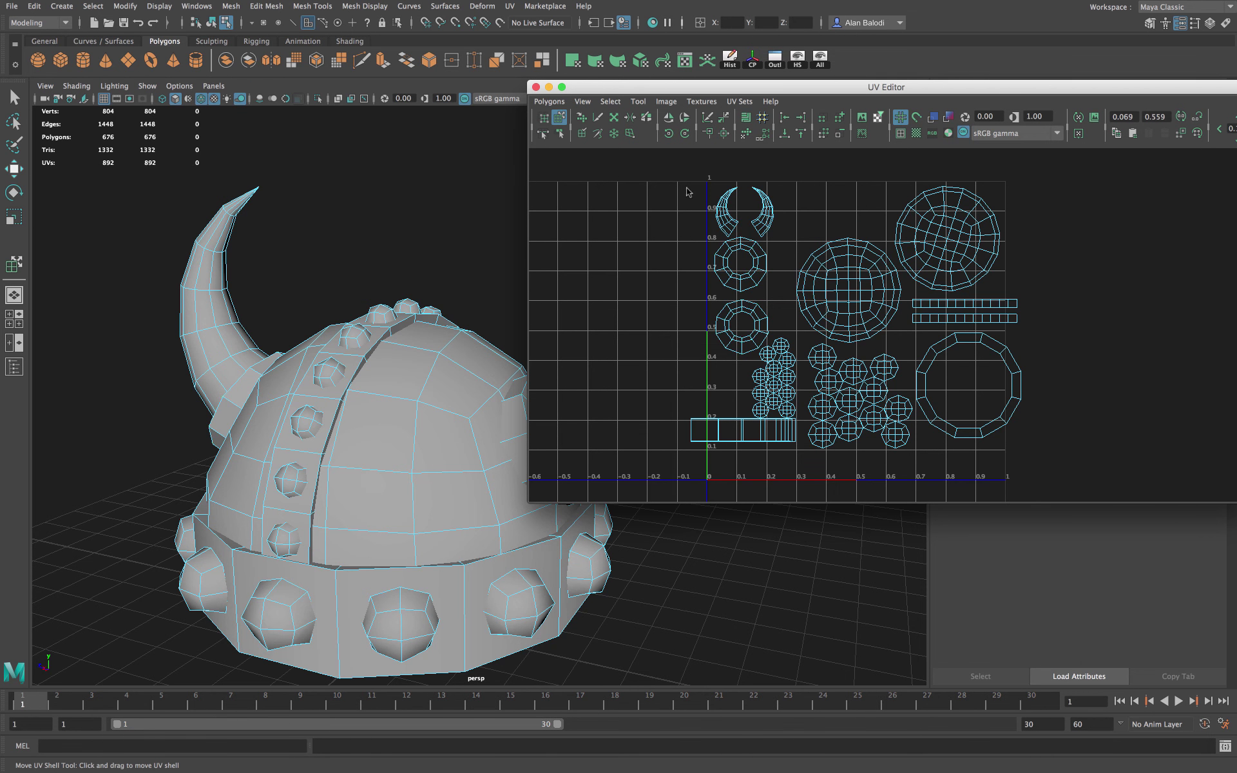
drag(687, 181, 747, 214)
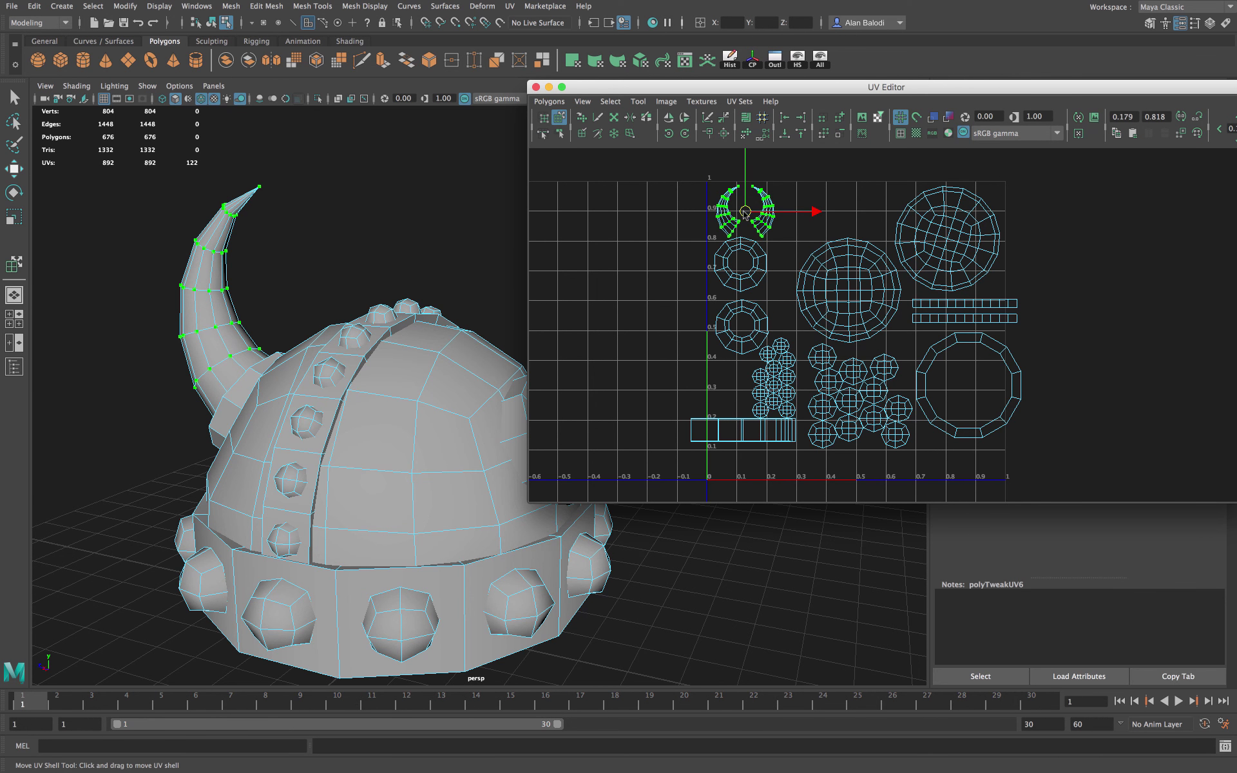
click(660, 237)
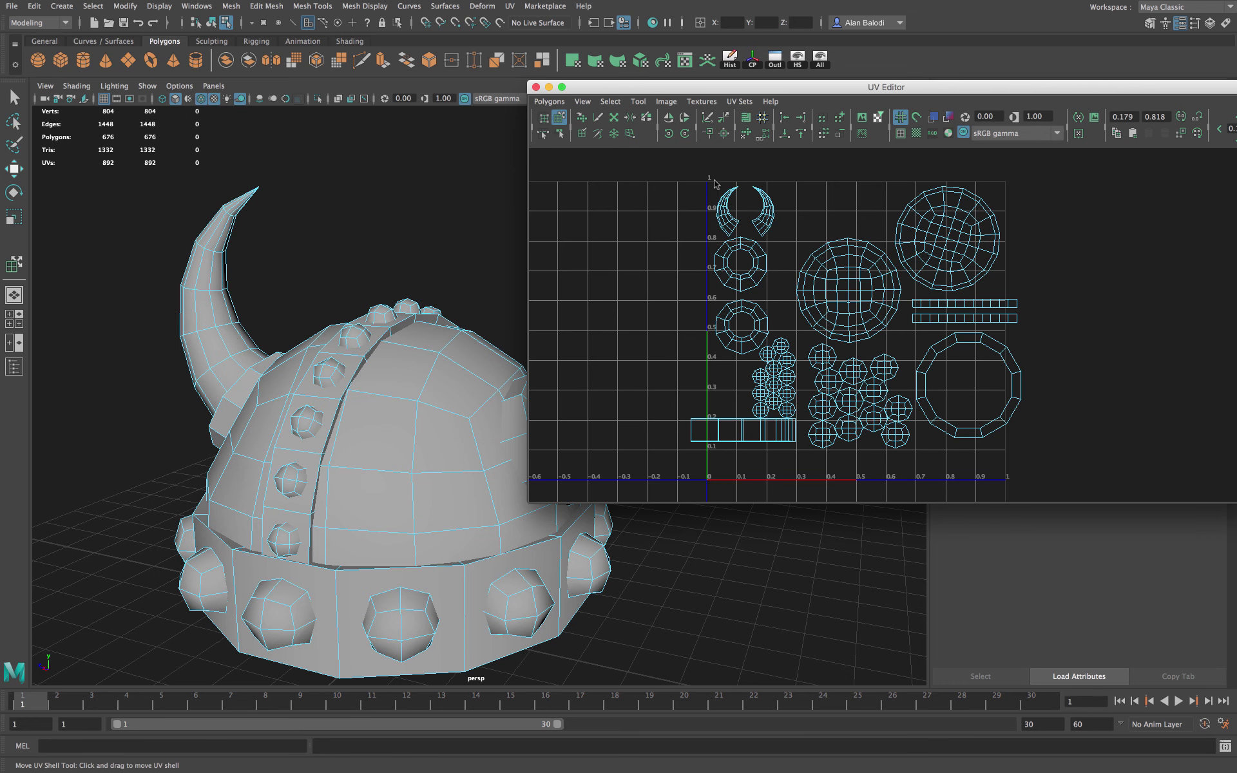
Move the centre dome shell up beside the other dome, and place each of the two narrow strips beneath a dome
click(852, 284)
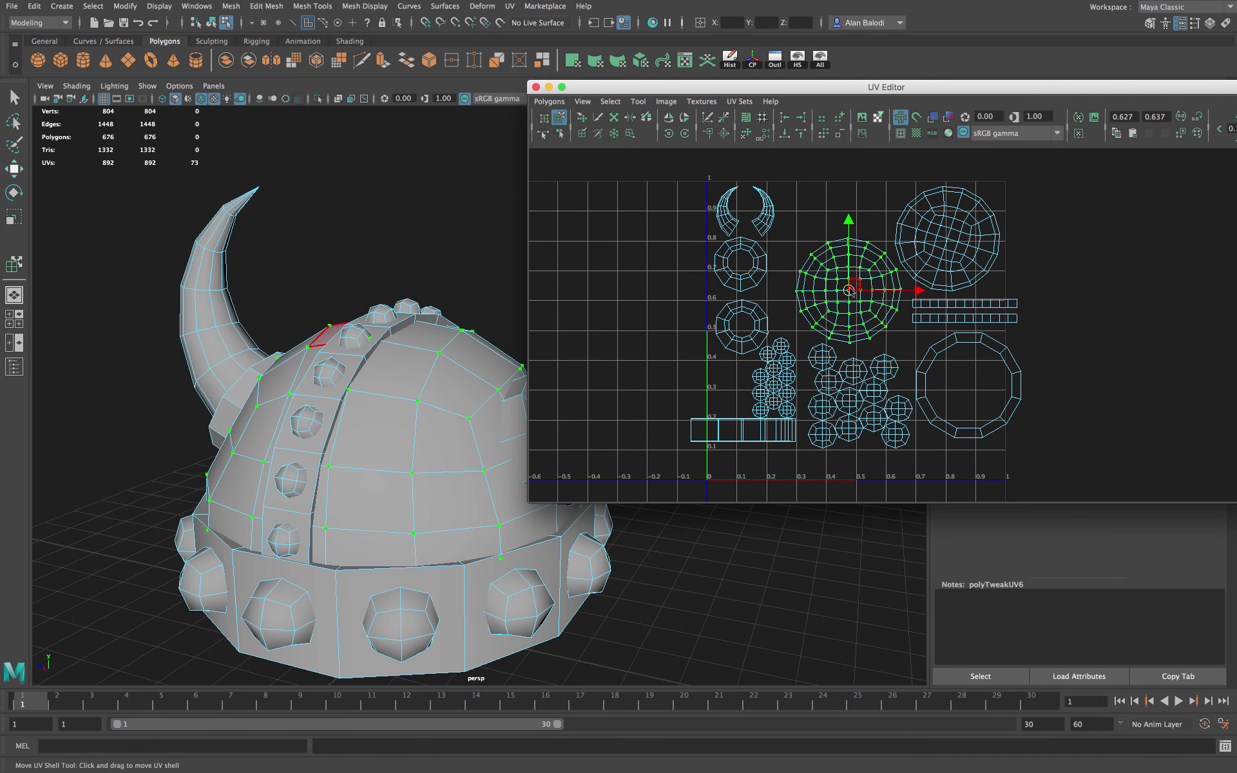
drag(852, 283, 834, 239)
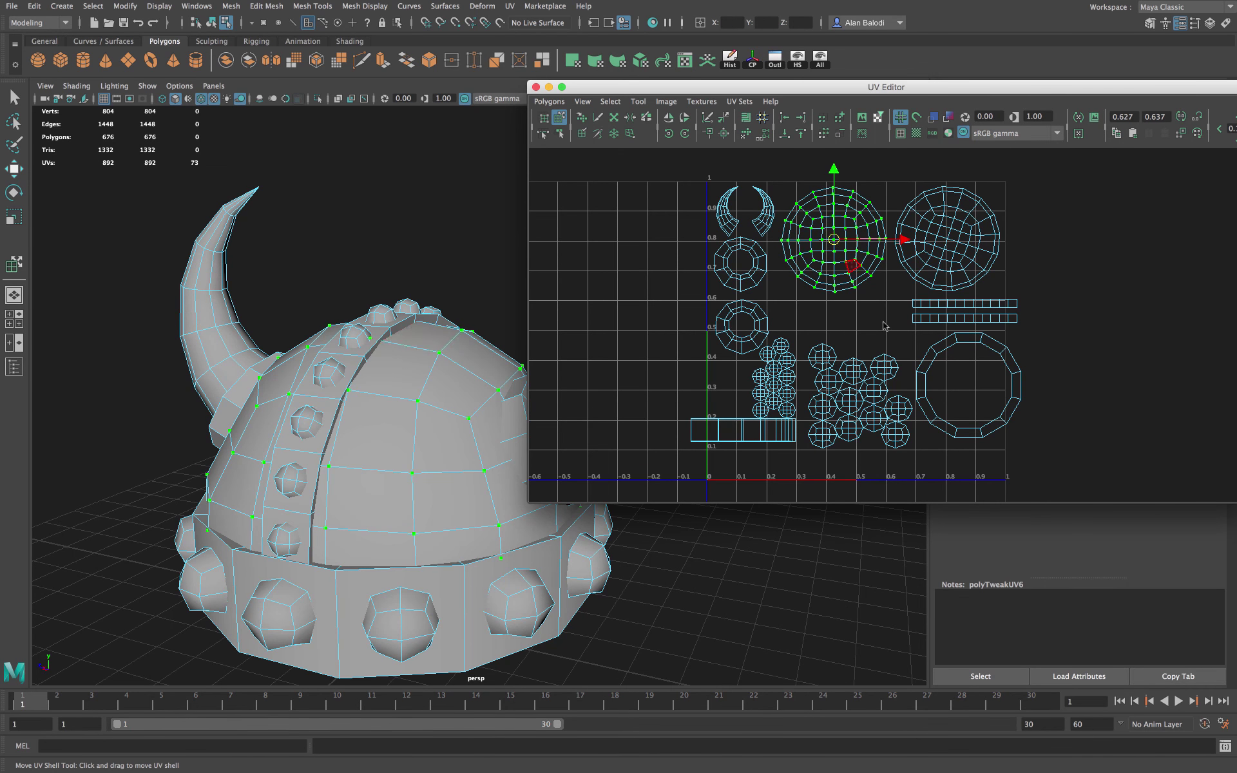
click(931, 304)
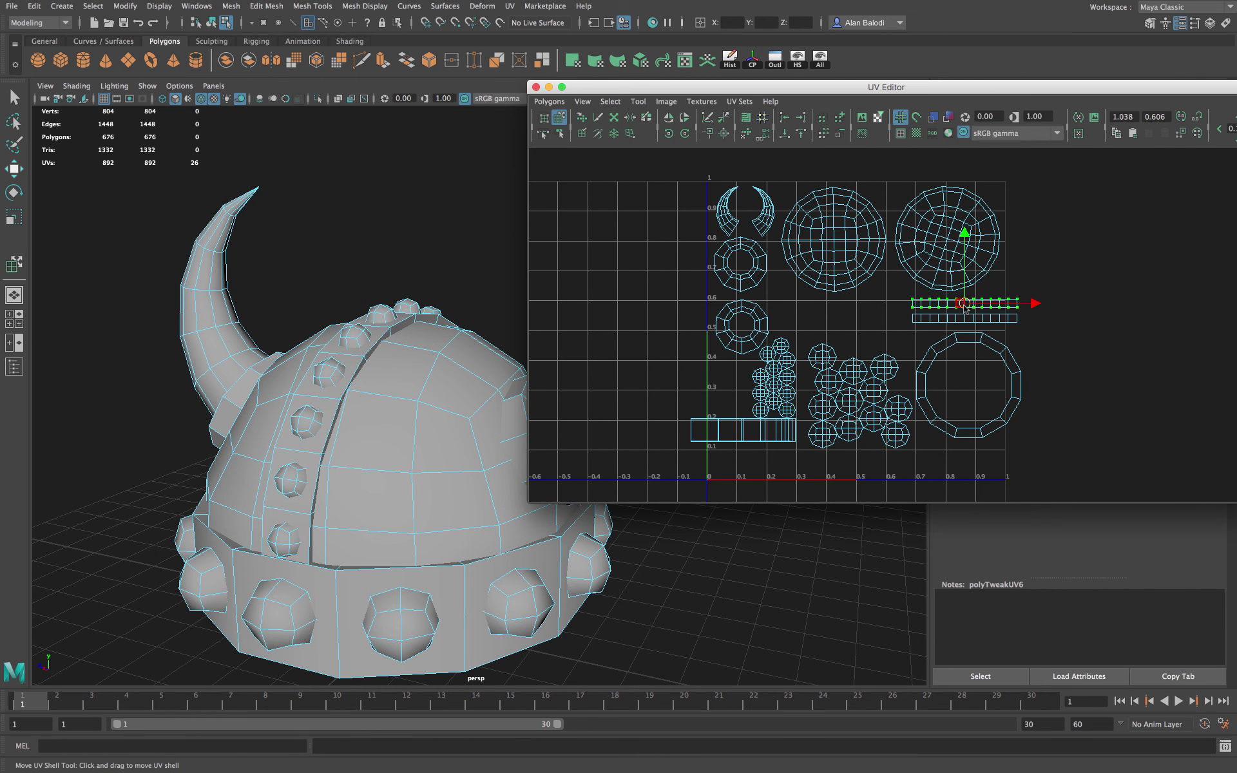
drag(955, 304, 828, 308)
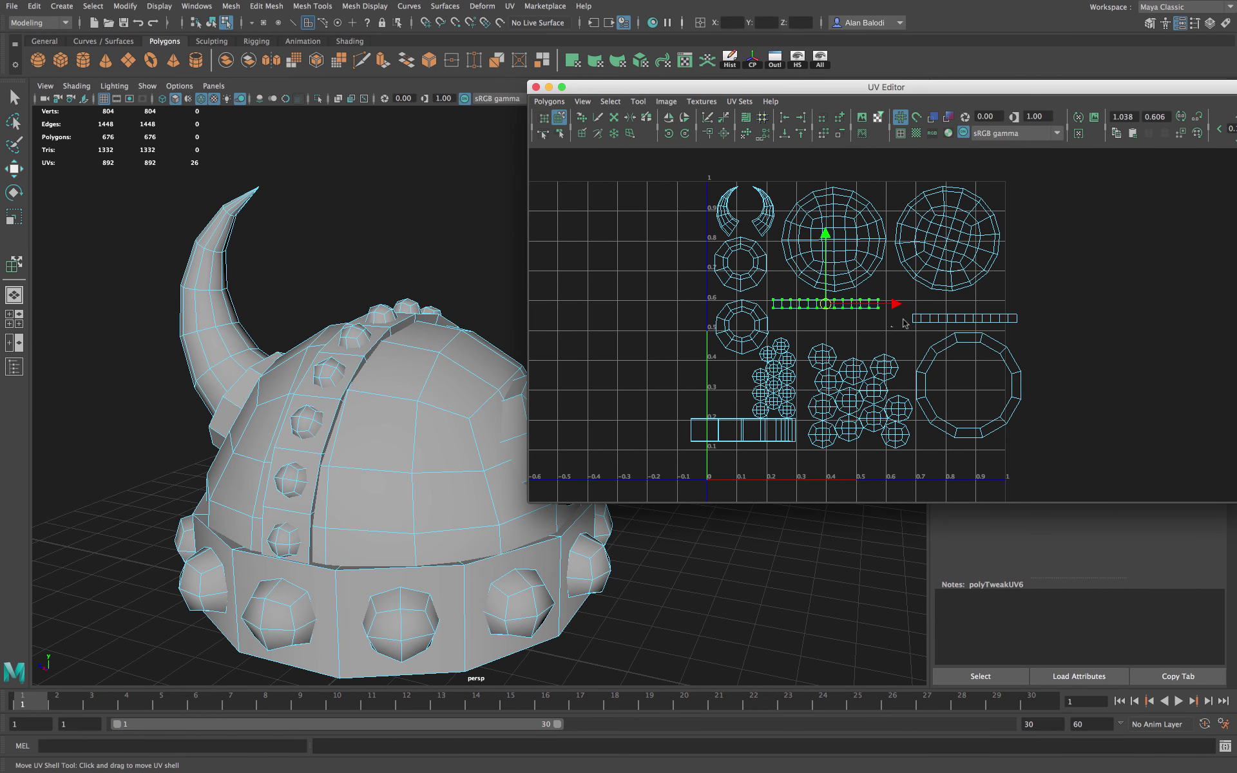
click(923, 318)
drag(963, 319, 946, 306)
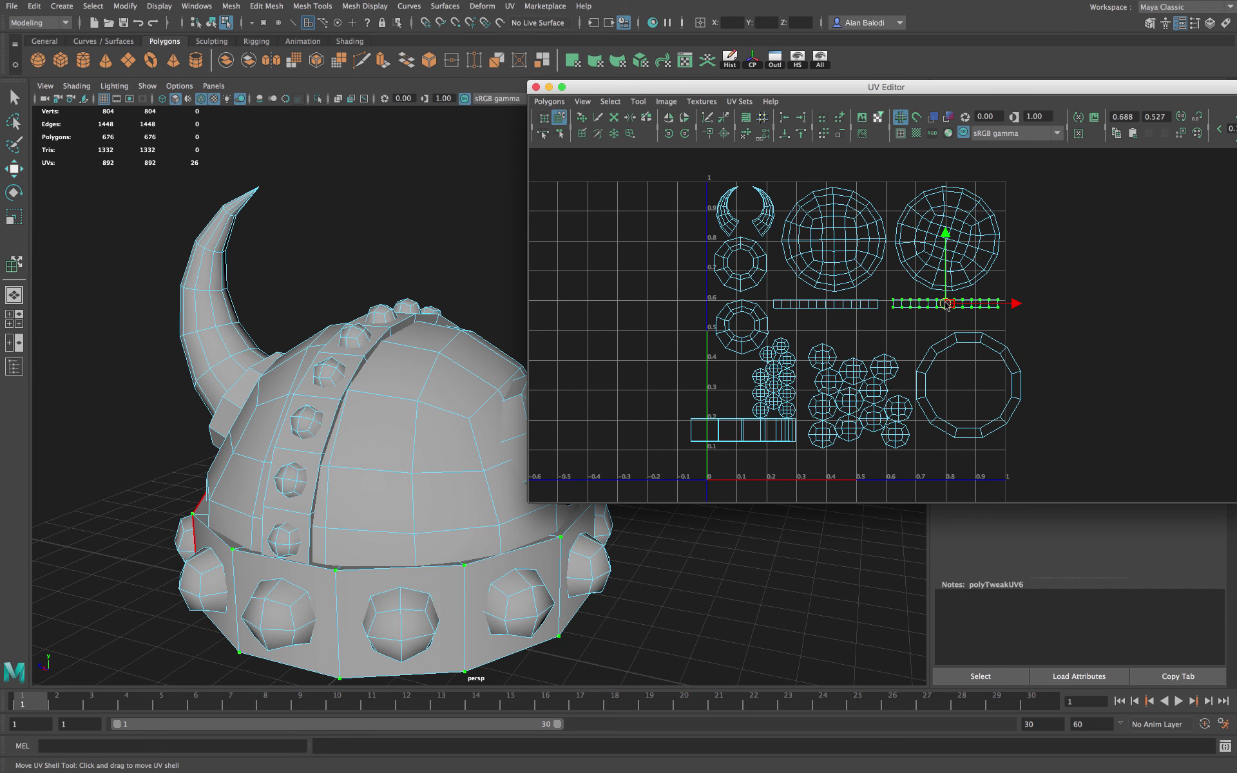
Rearrange the outlying large stud shells around their group and move the large ring shell fully inside the 0 to 1 square
click(898, 409)
drag(897, 409, 855, 335)
click(921, 385)
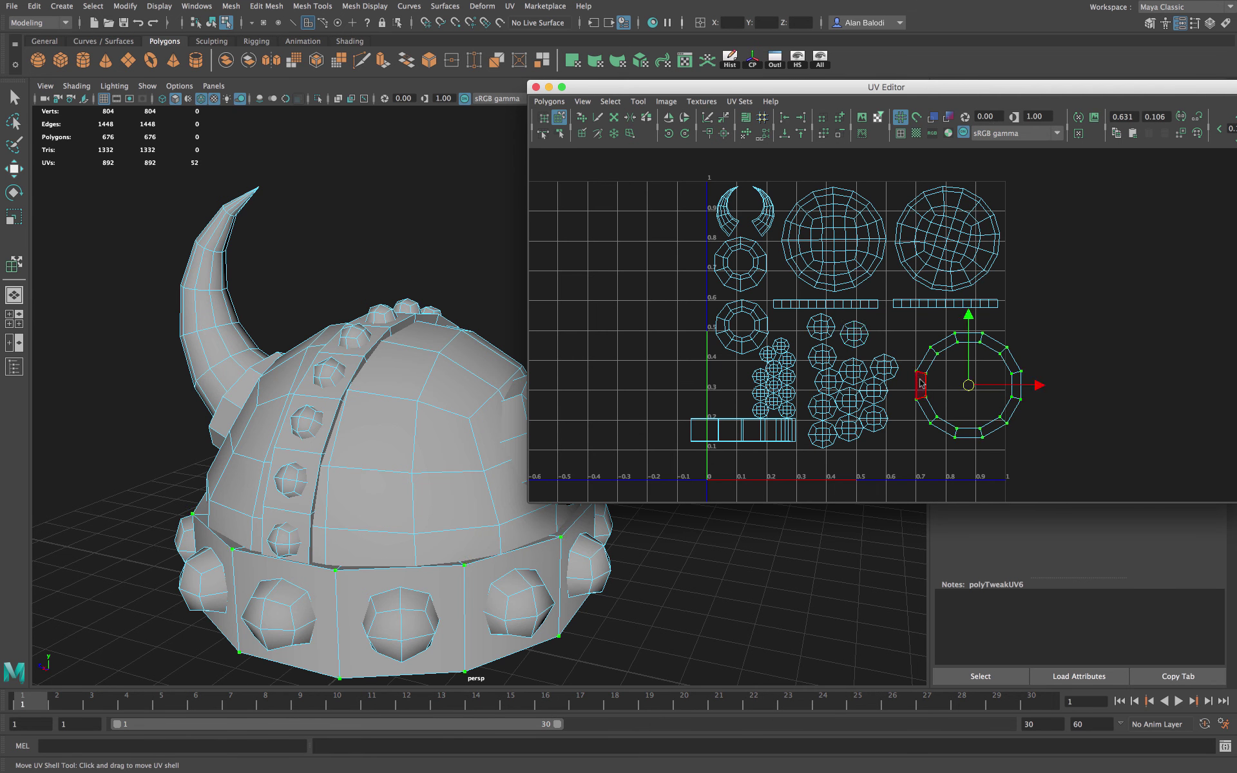
drag(969, 385, 948, 404)
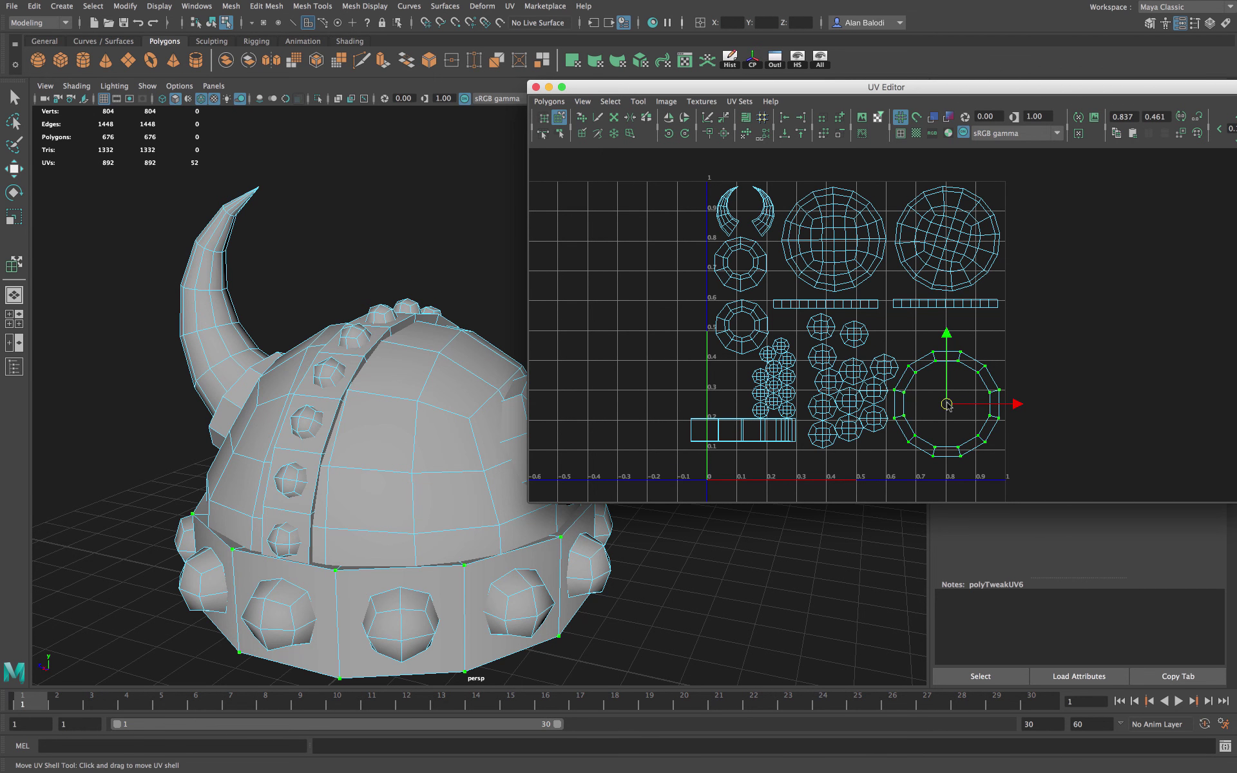
click(1037, 385)
click(892, 372)
drag(892, 372, 893, 363)
Scale down the wide ridge strip shell and place it in the lower-left corner of the 0 to 1 square
click(744, 430)
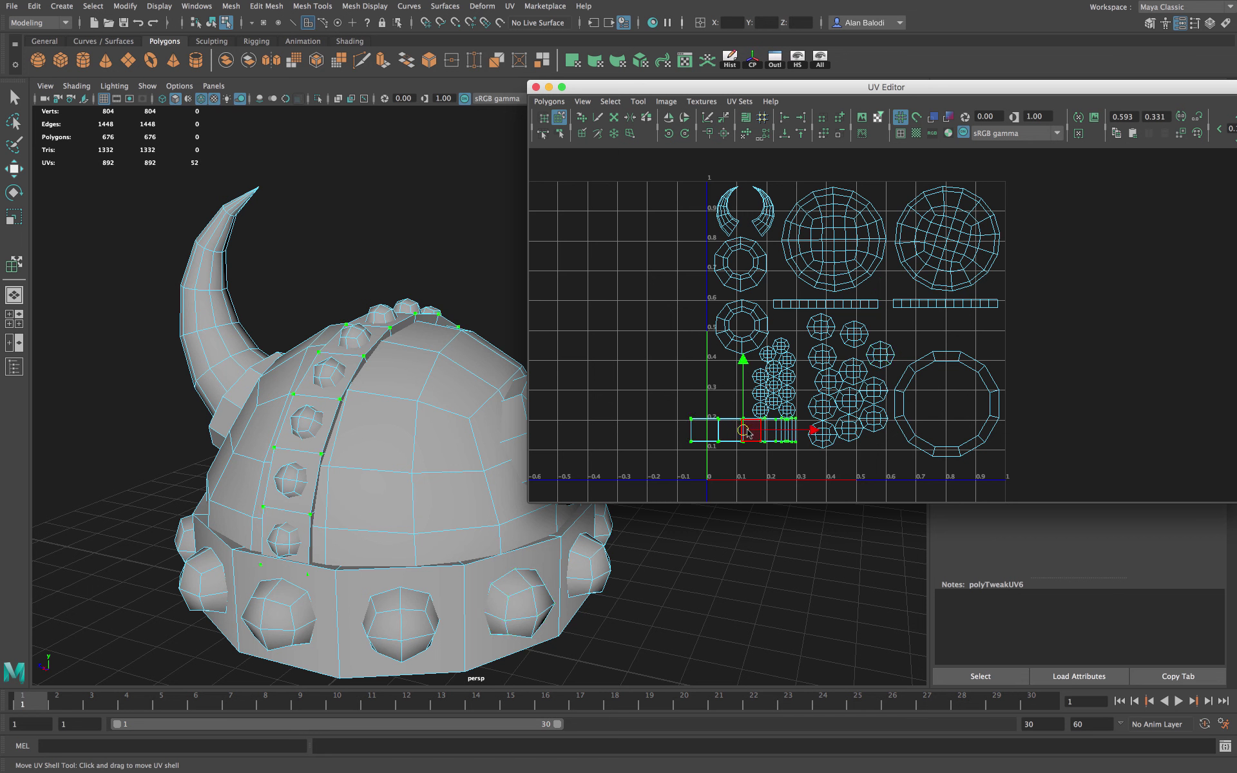
drag(745, 431, 797, 354)
key(r)
key(w)
click(756, 438)
click(735, 401)
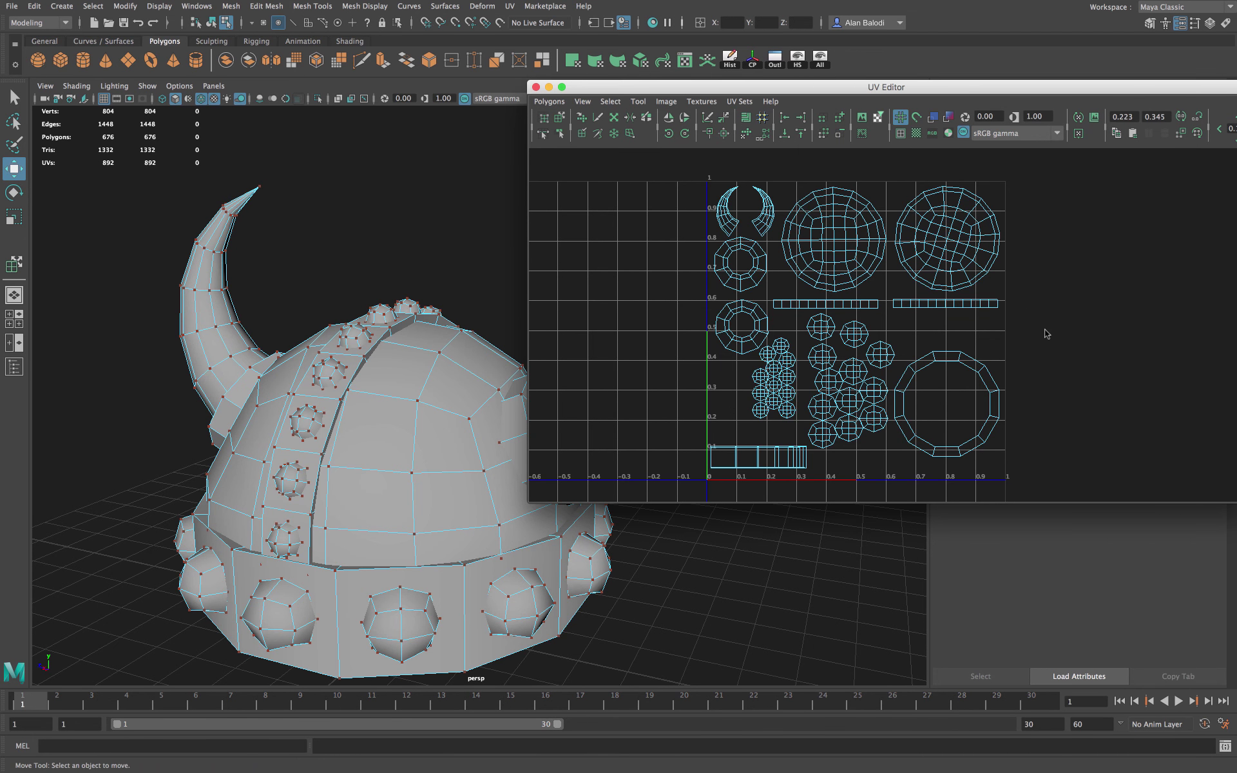
Select all the helmet's UVs and open the UV Snapshot options
scroll(1047, 333, down, 4)
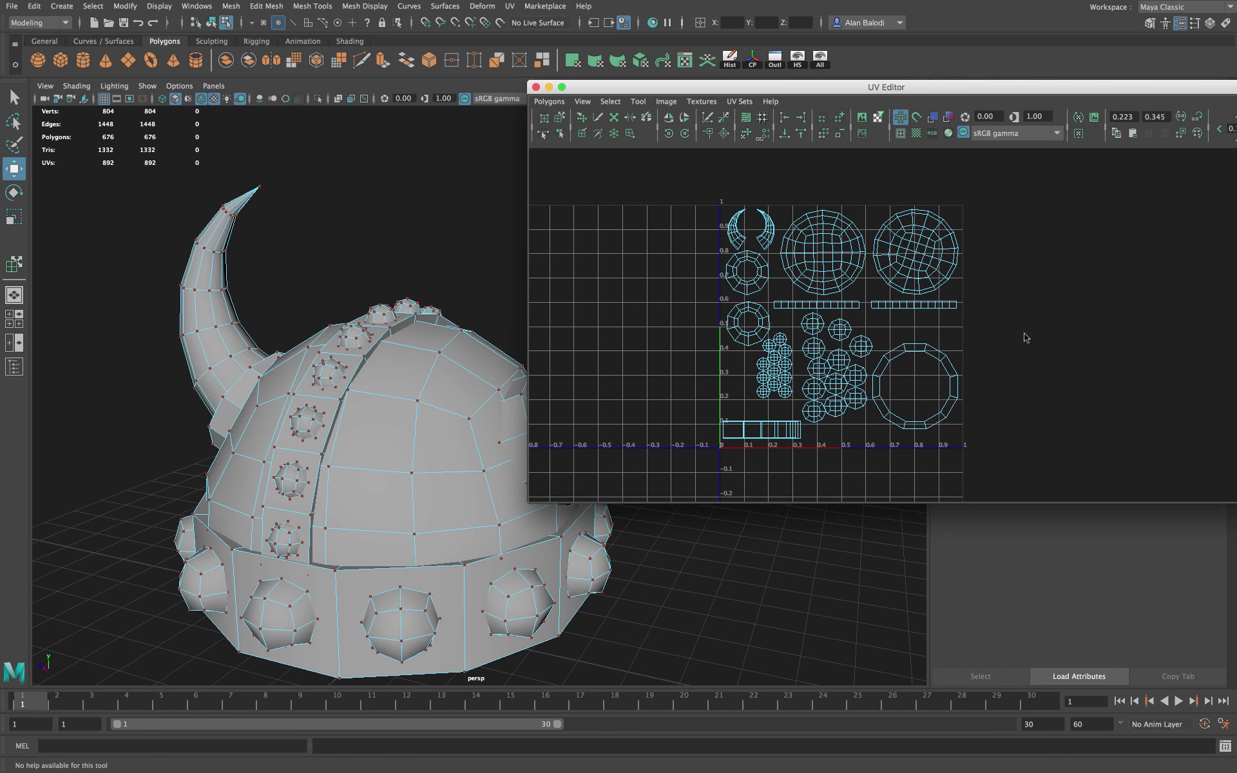
drag(923, 91, 851, 132)
key(q)
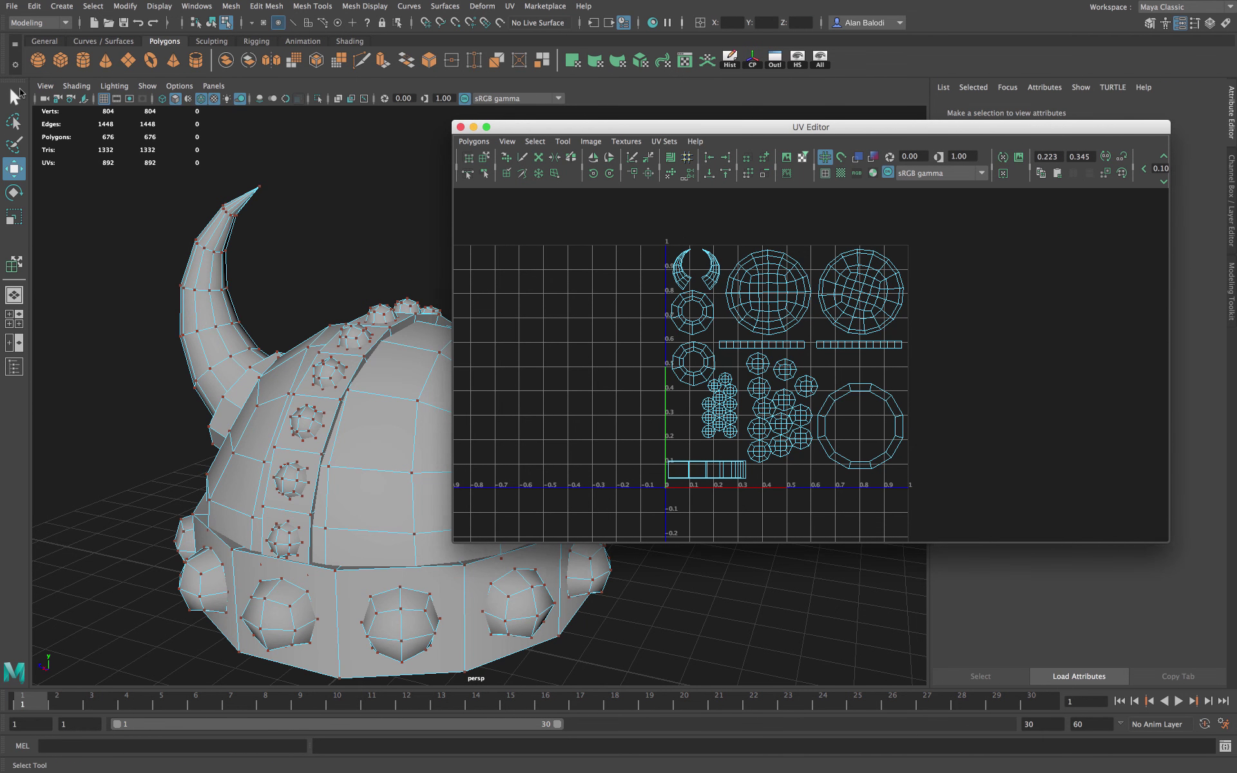
drag(646, 225, 951, 486)
click(480, 141)
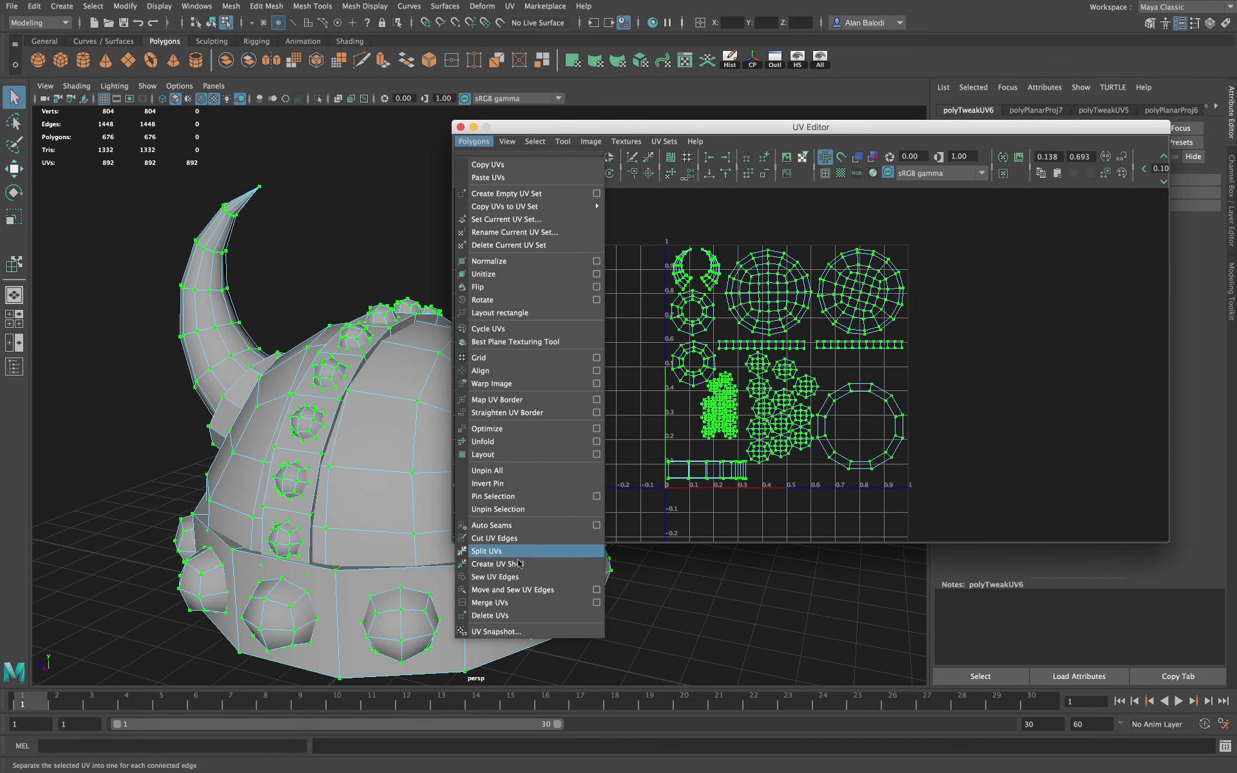
click(509, 632)
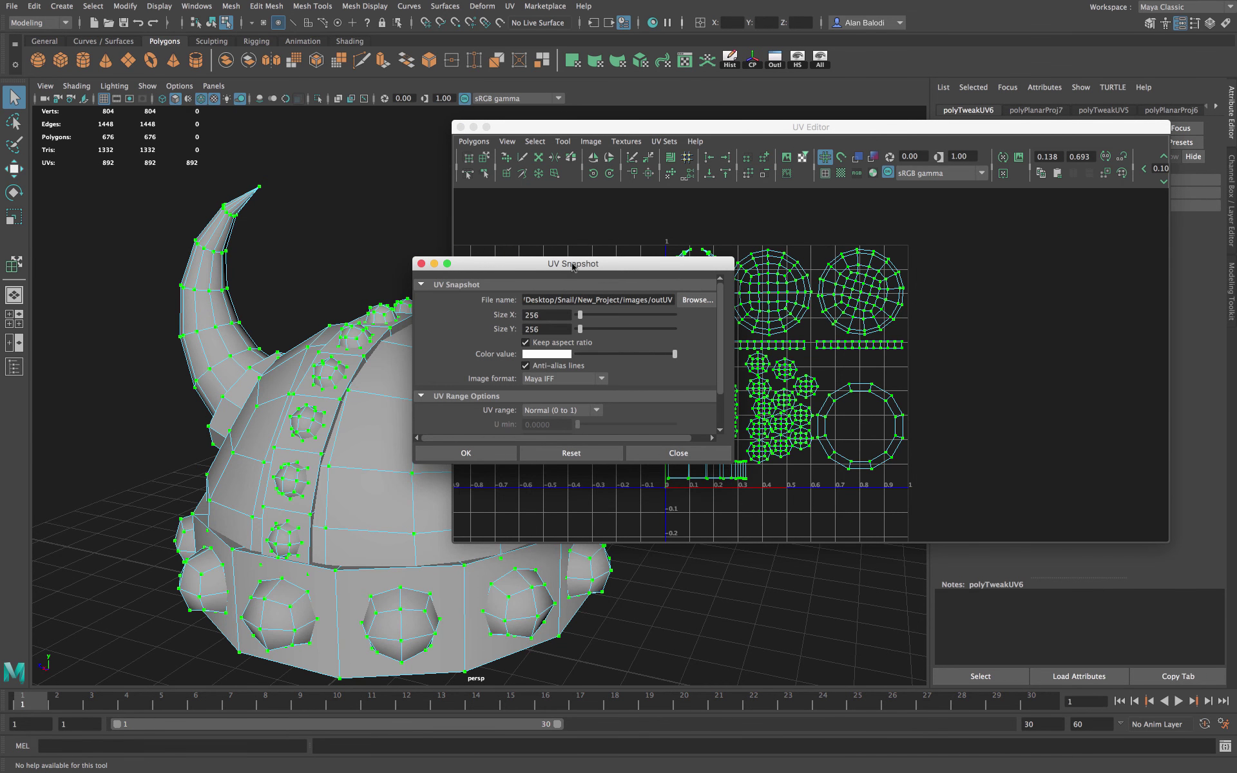
drag(573, 266, 474, 209)
Set the snapshot to save in the Desktop's YouTube Tutorials/VikingHelmet folder under the file name uv
click(594, 244)
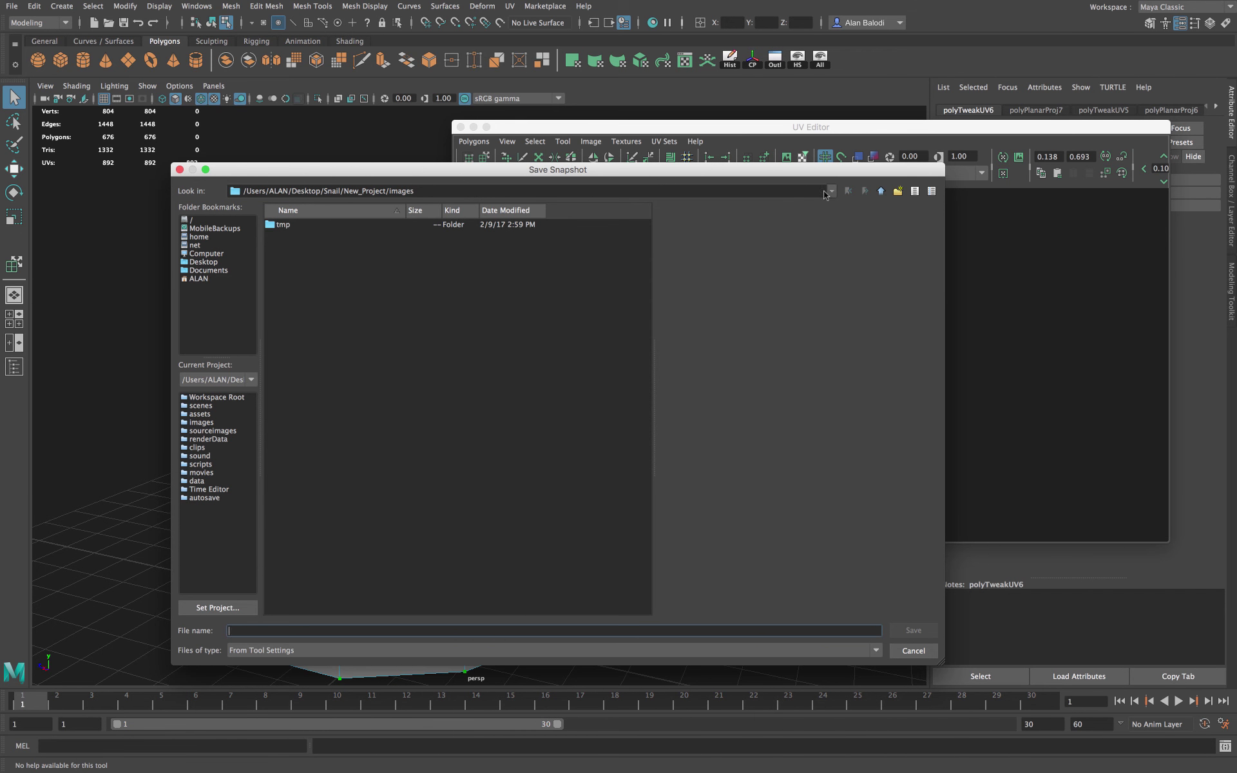
click(831, 191)
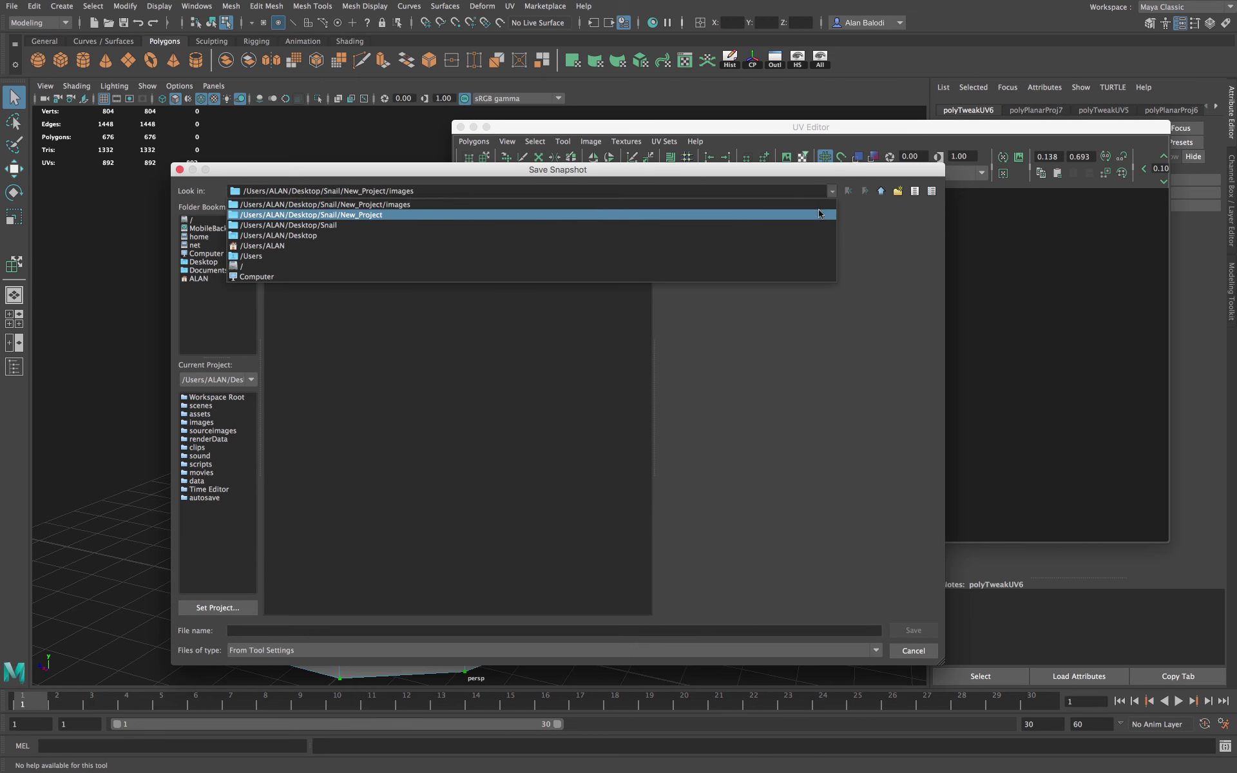
click(451, 236)
click(255, 630)
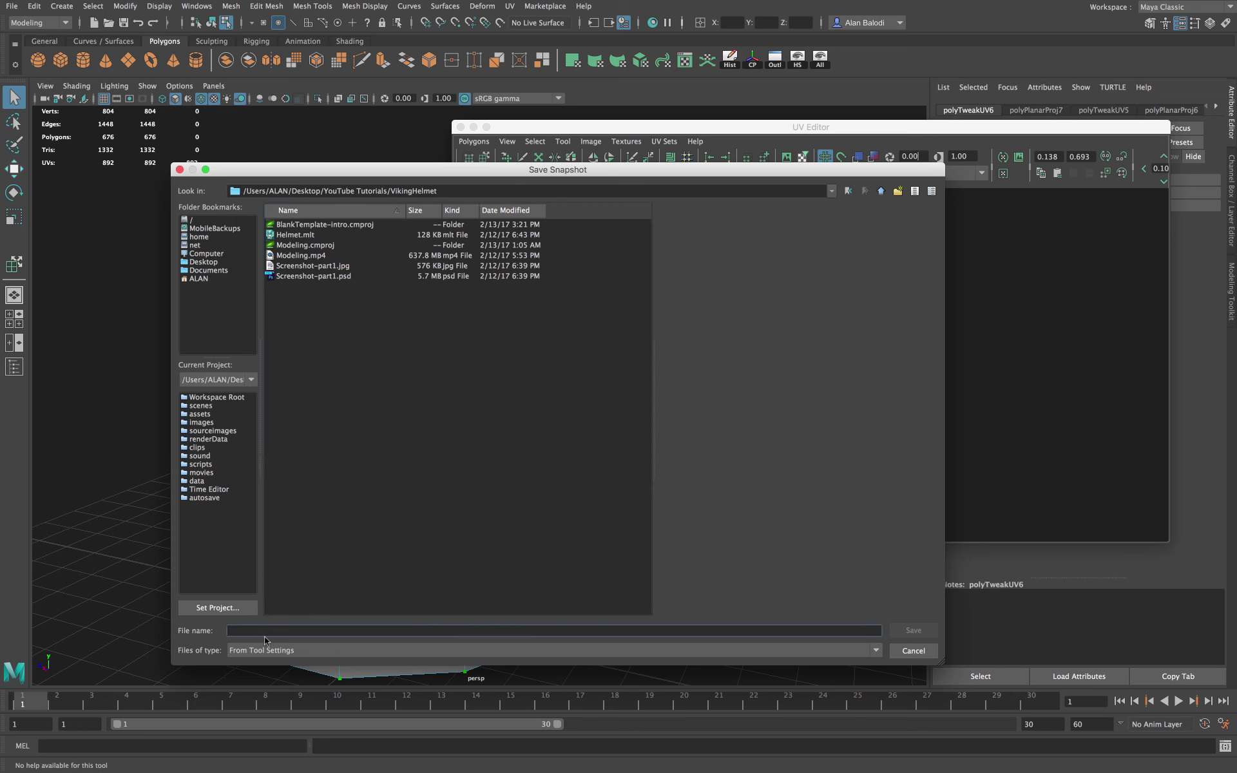
text(uv)
click(916, 631)
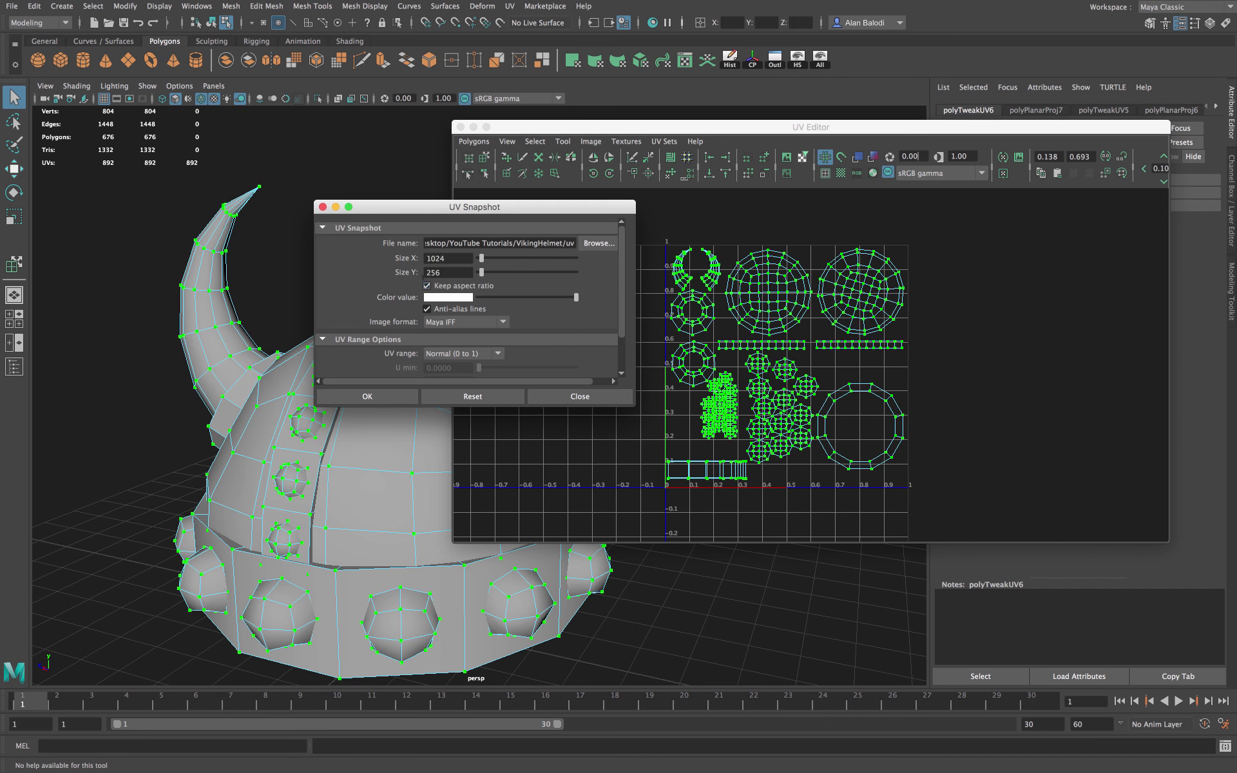
Export the UV snapshot at 1024 by 1024 in JPEG format with the Normal (0 to 1) range
key(Tab)
click(500, 322)
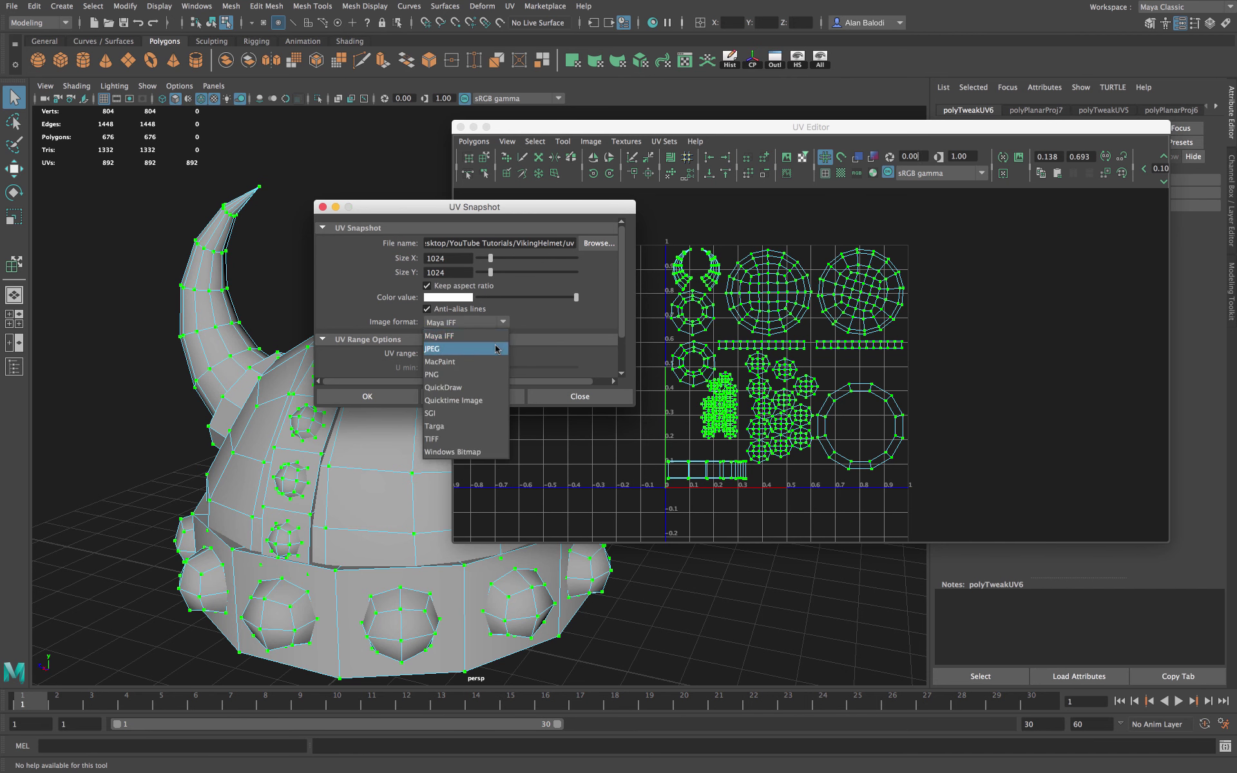
click(497, 350)
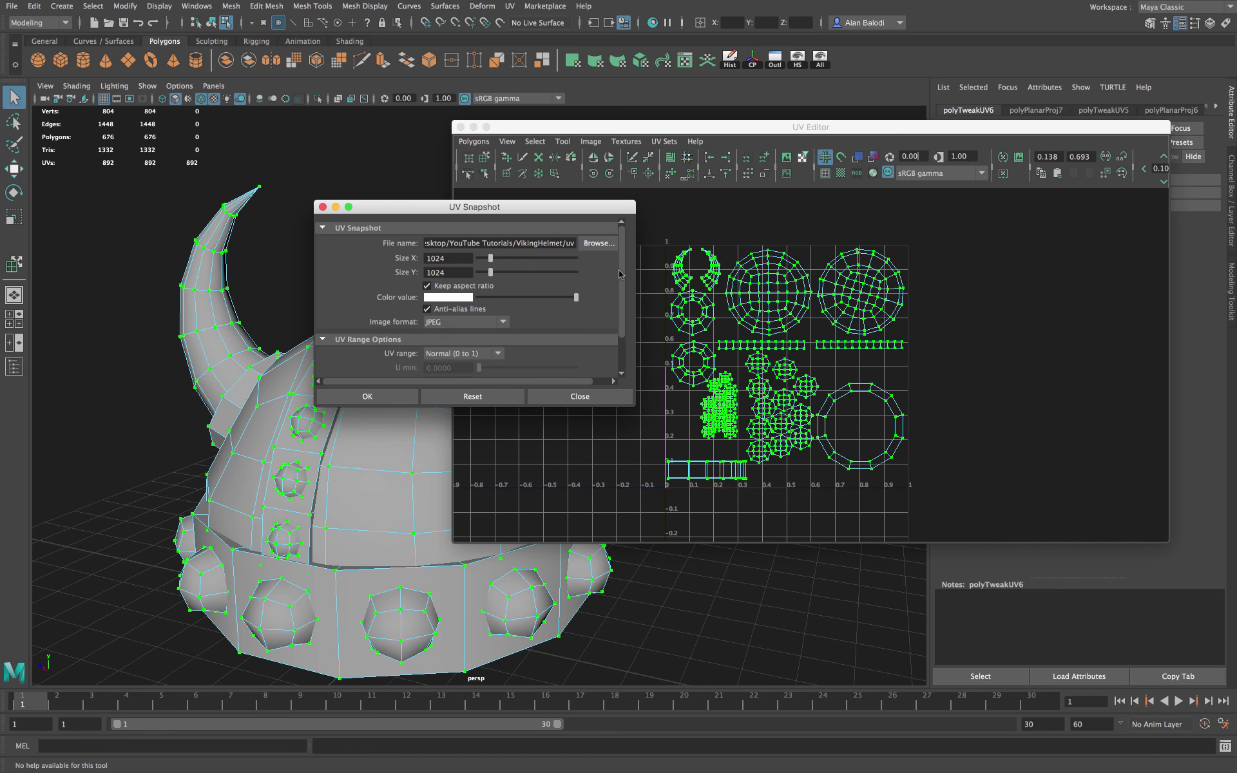
drag(622, 274, 625, 299)
click(377, 401)
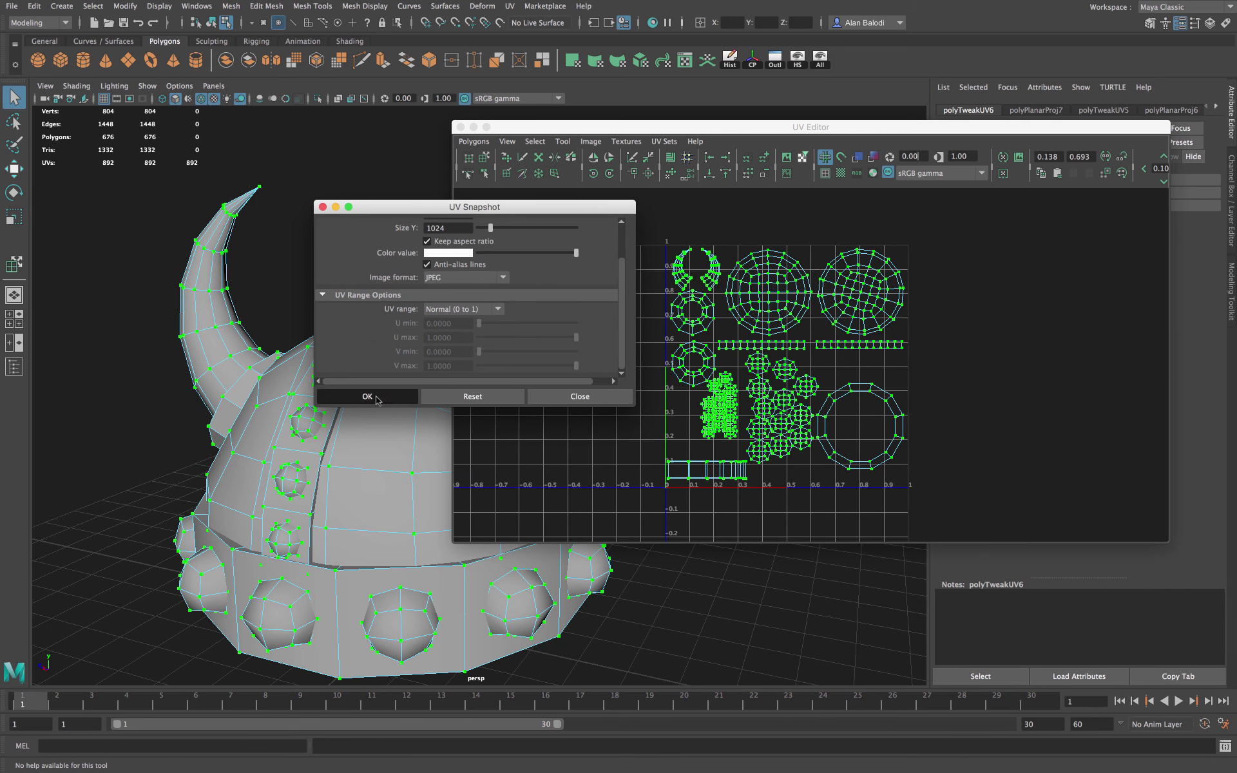
Clear the UV selection, close the UV Editor, return the helmet to object mode and deselect it
click(579, 250)
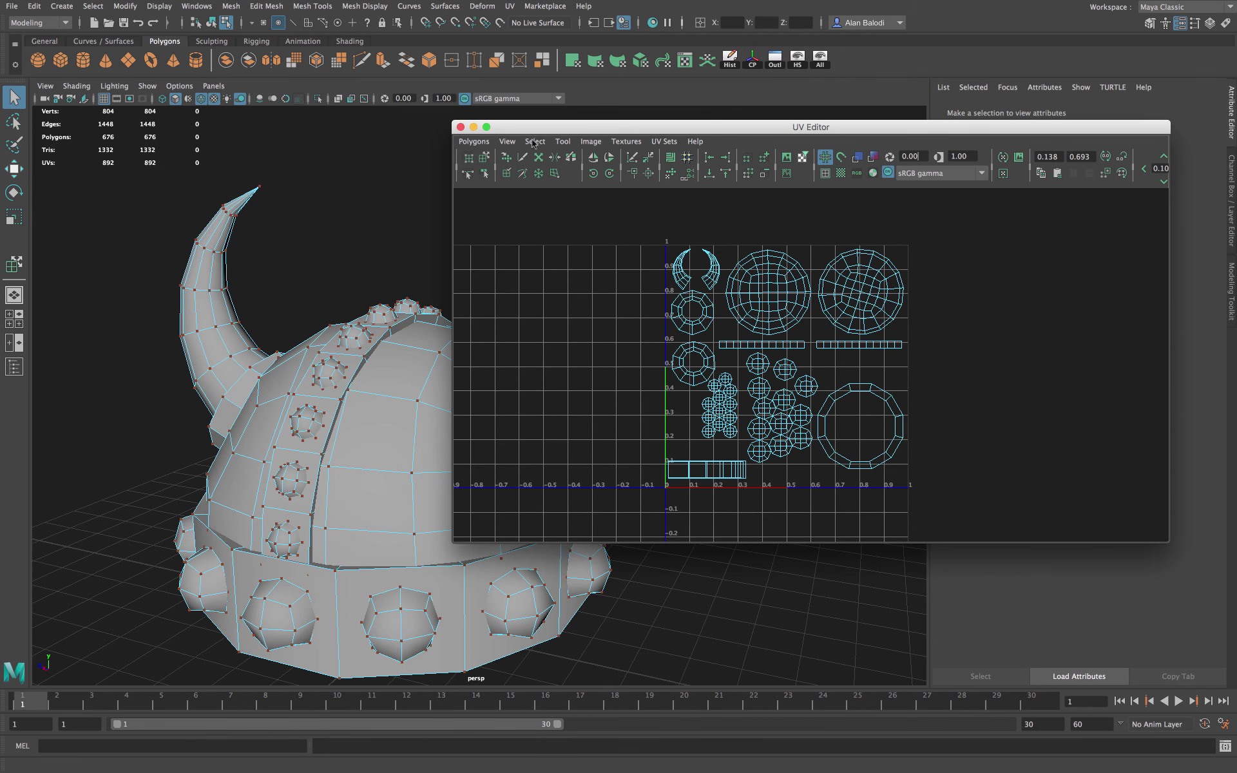
click(461, 128)
right_drag(446, 336, 490, 319)
scroll(491, 359, down, 3)
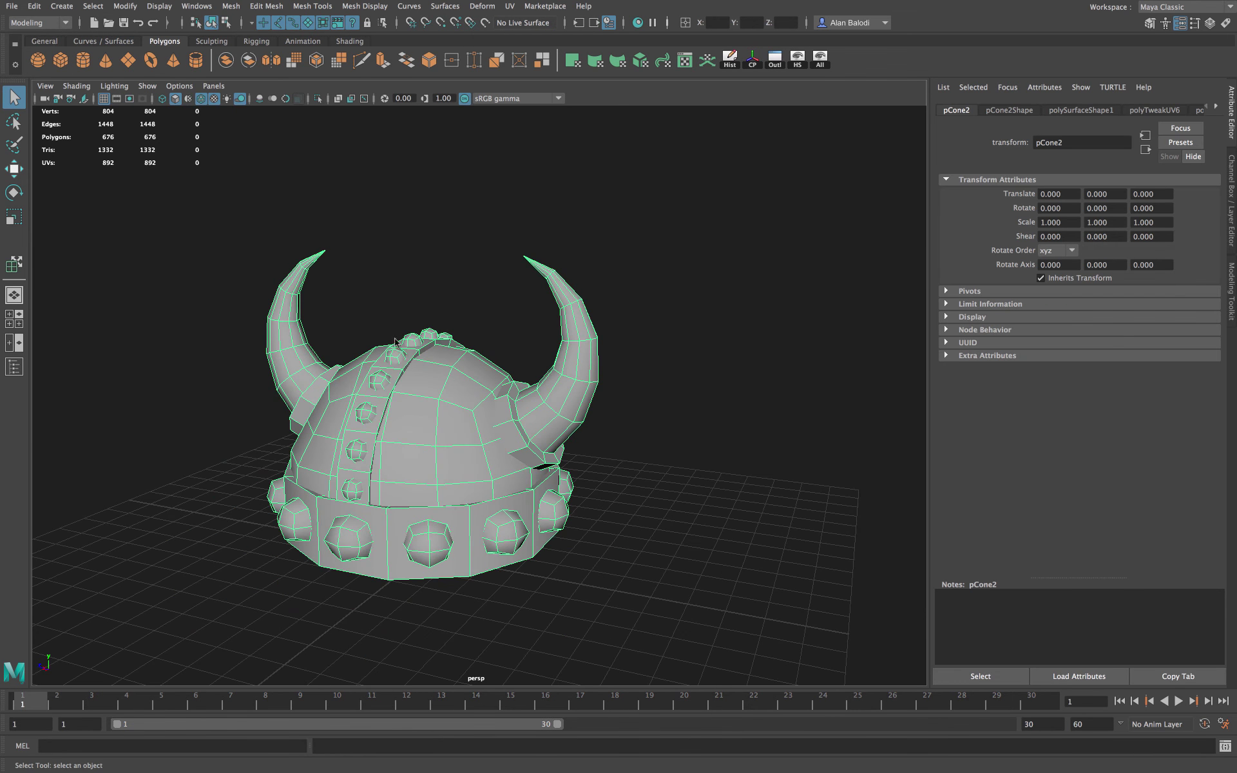
alt+drag(492, 359, 466, 268)
click(467, 268)
alt+drag(223, 459, 218, 453)
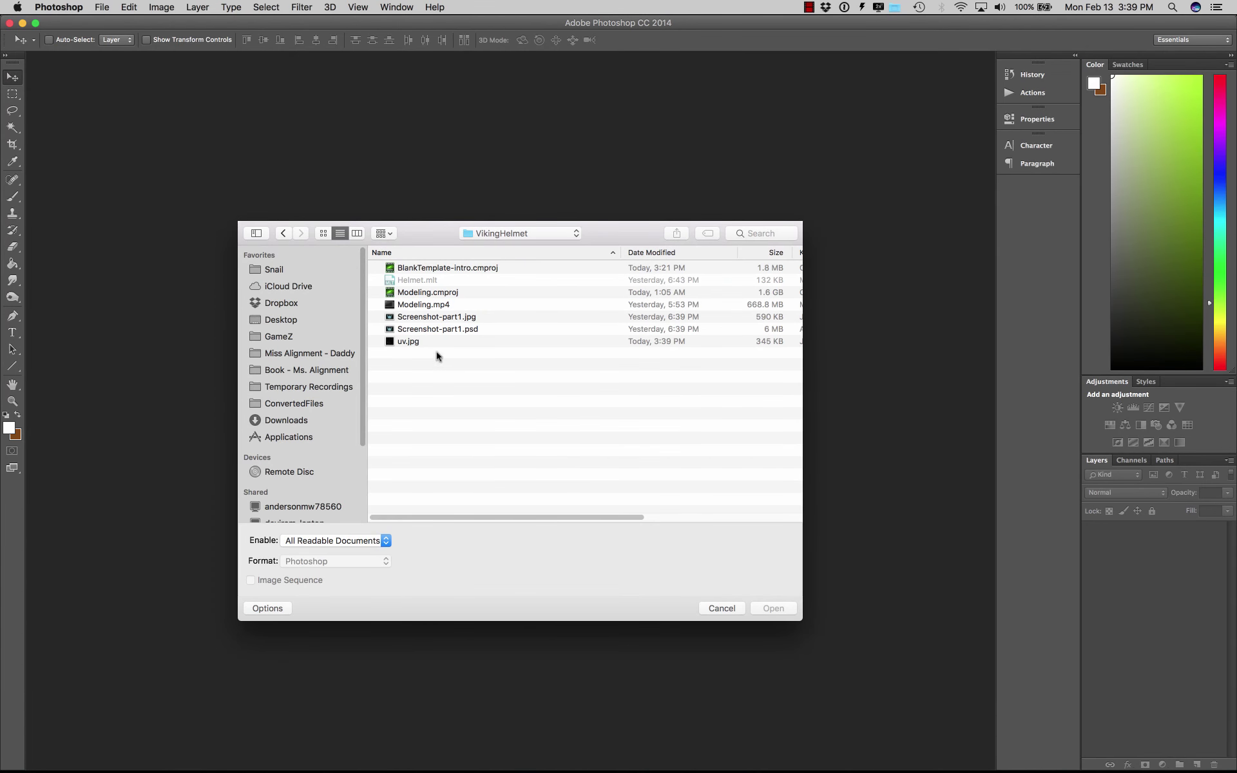
Switch to Photoshop and open uv.jpg from the VikingHelmet folder
click(401, 343)
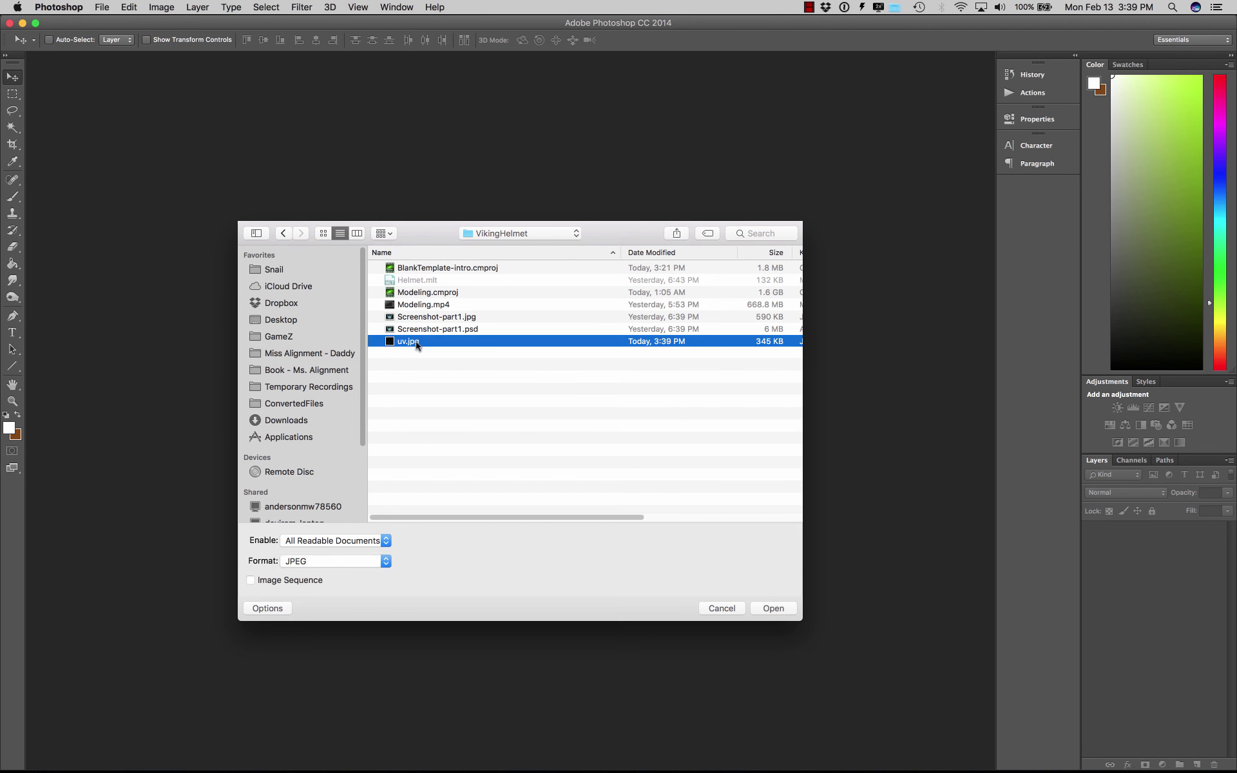
click(788, 609)
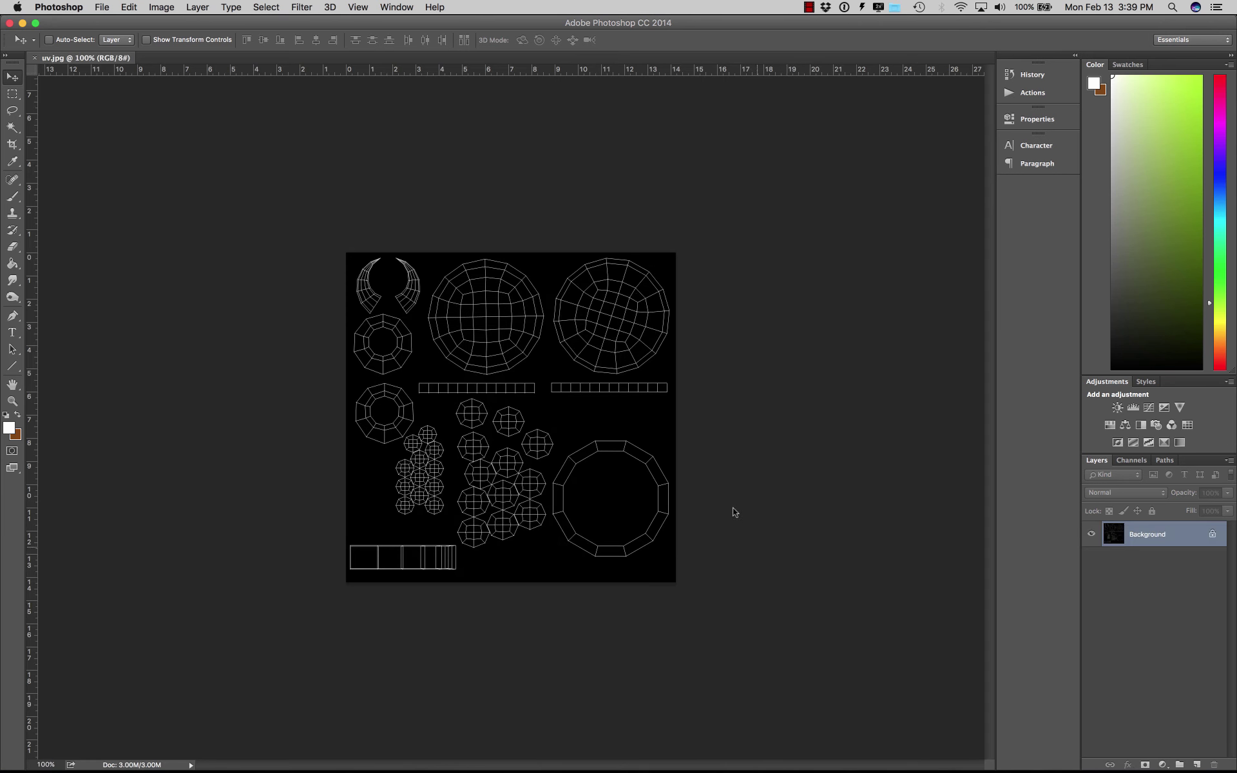
click(13, 401)
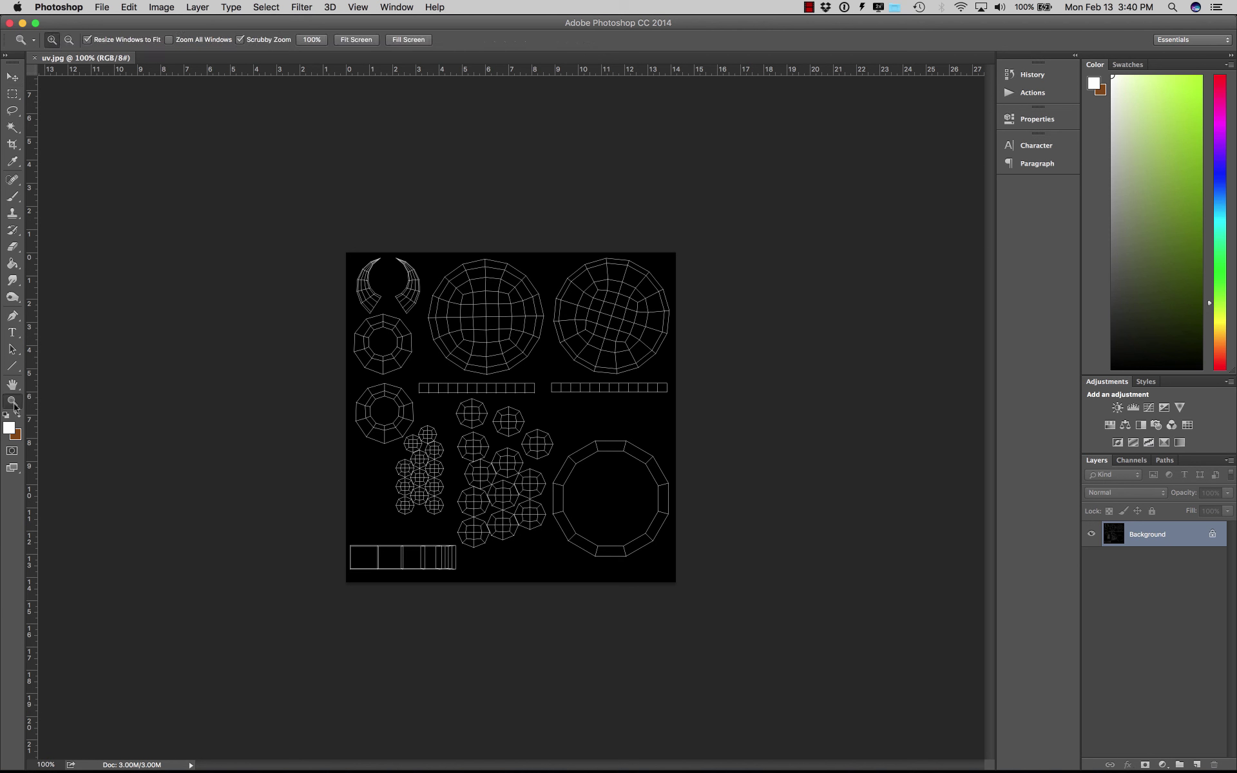
click(548, 422)
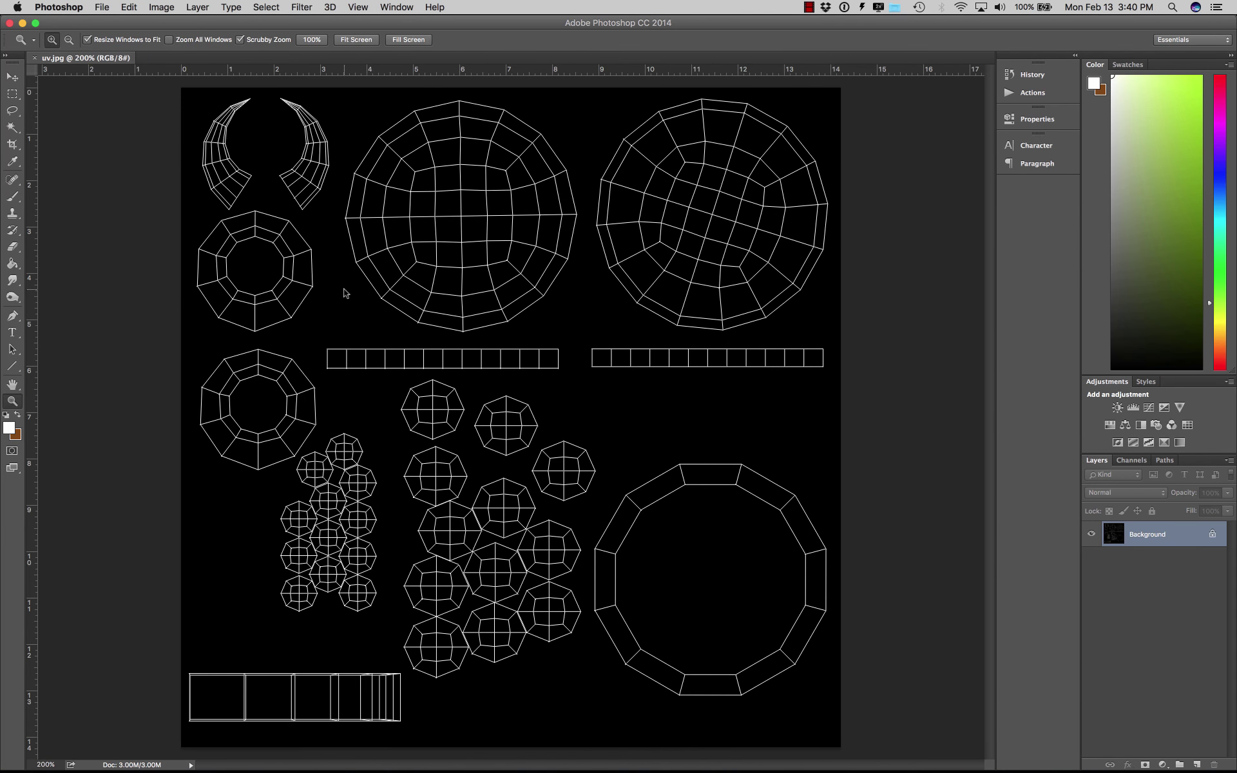
click(12, 76)
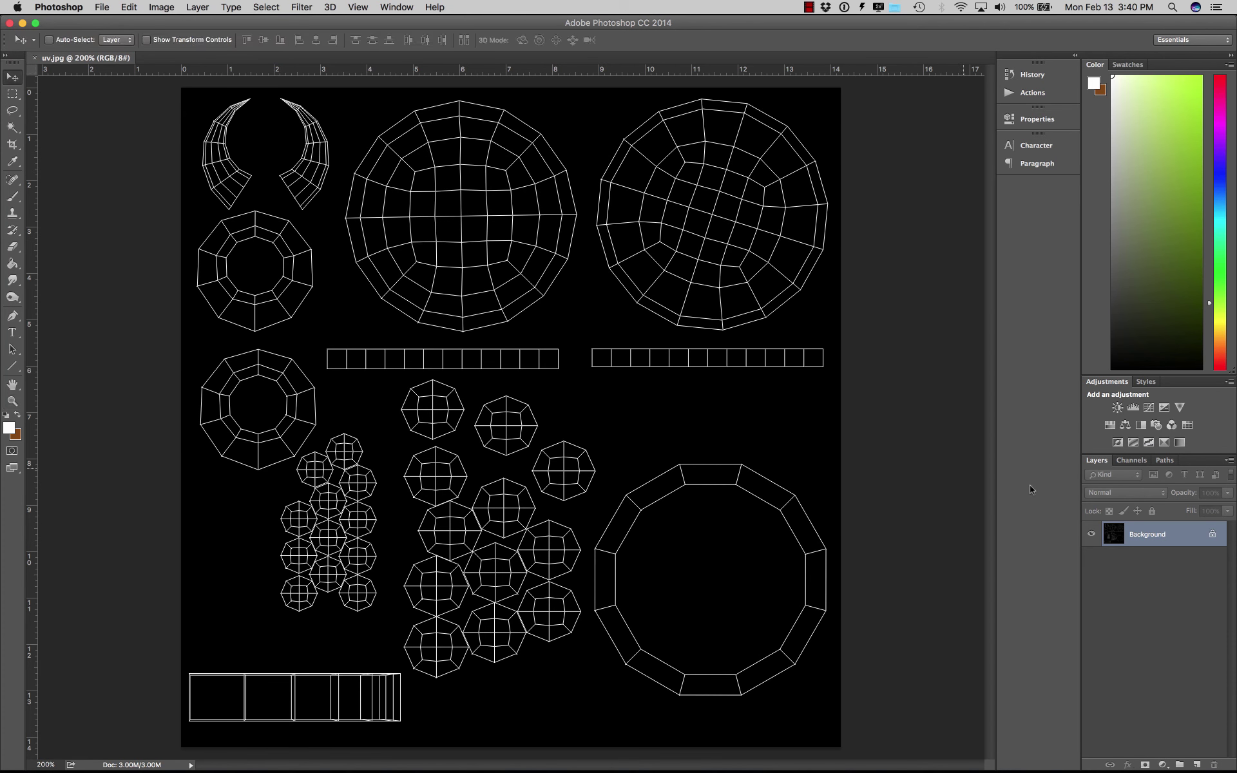
Convert the background into a layer named "uv guide" and add a new empty layer beneath it
double_click(1146, 537)
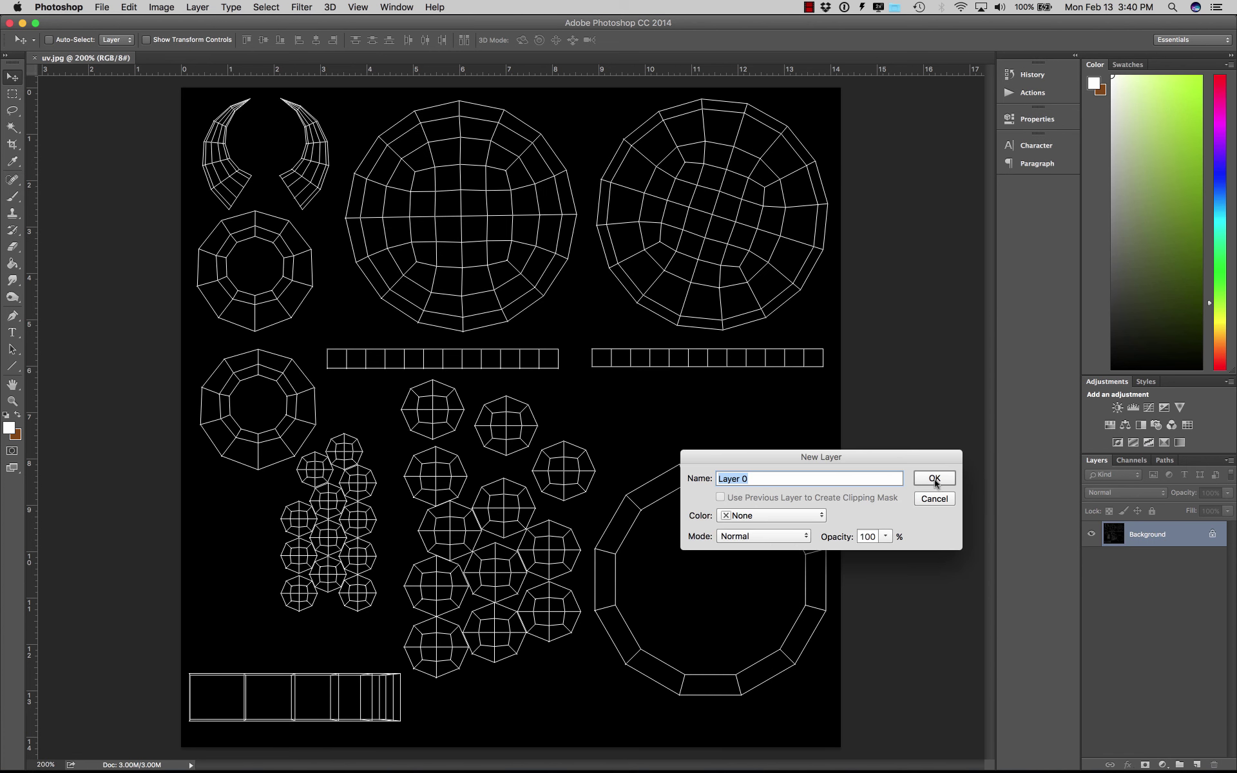
text(uv guide)
key(Return)
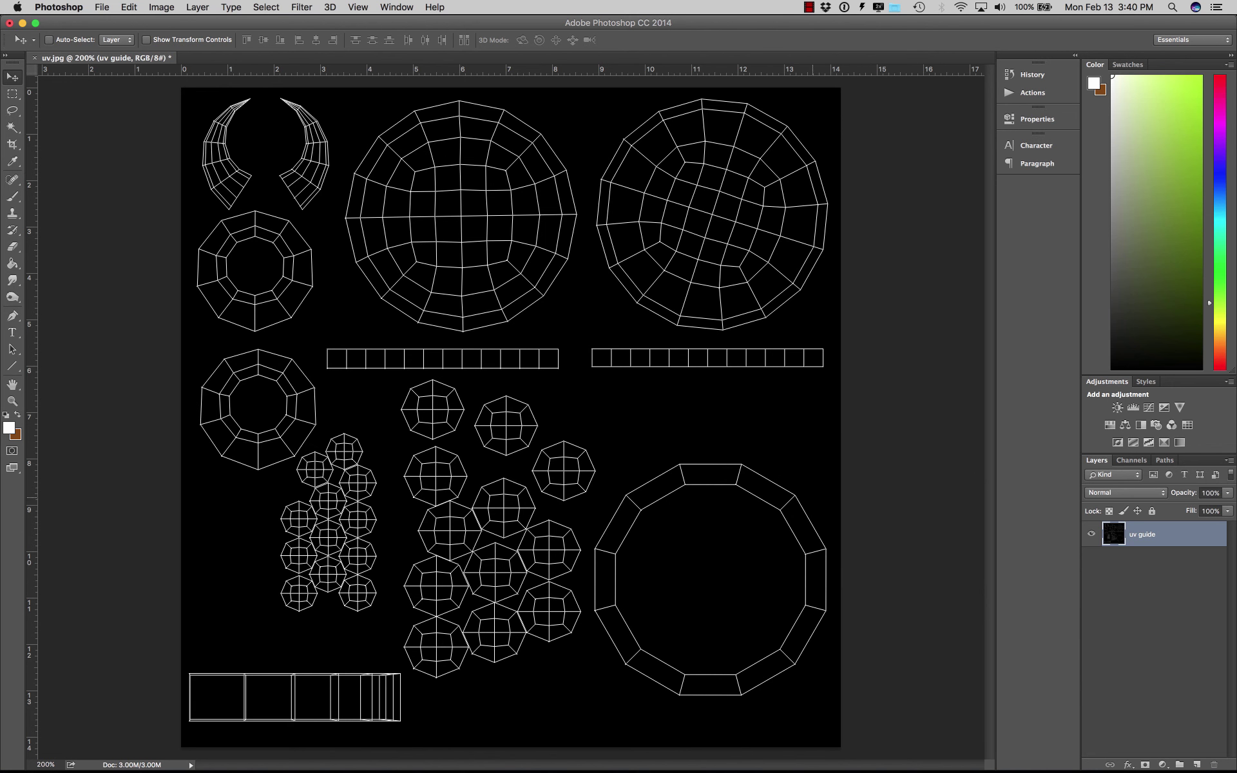
click(1197, 765)
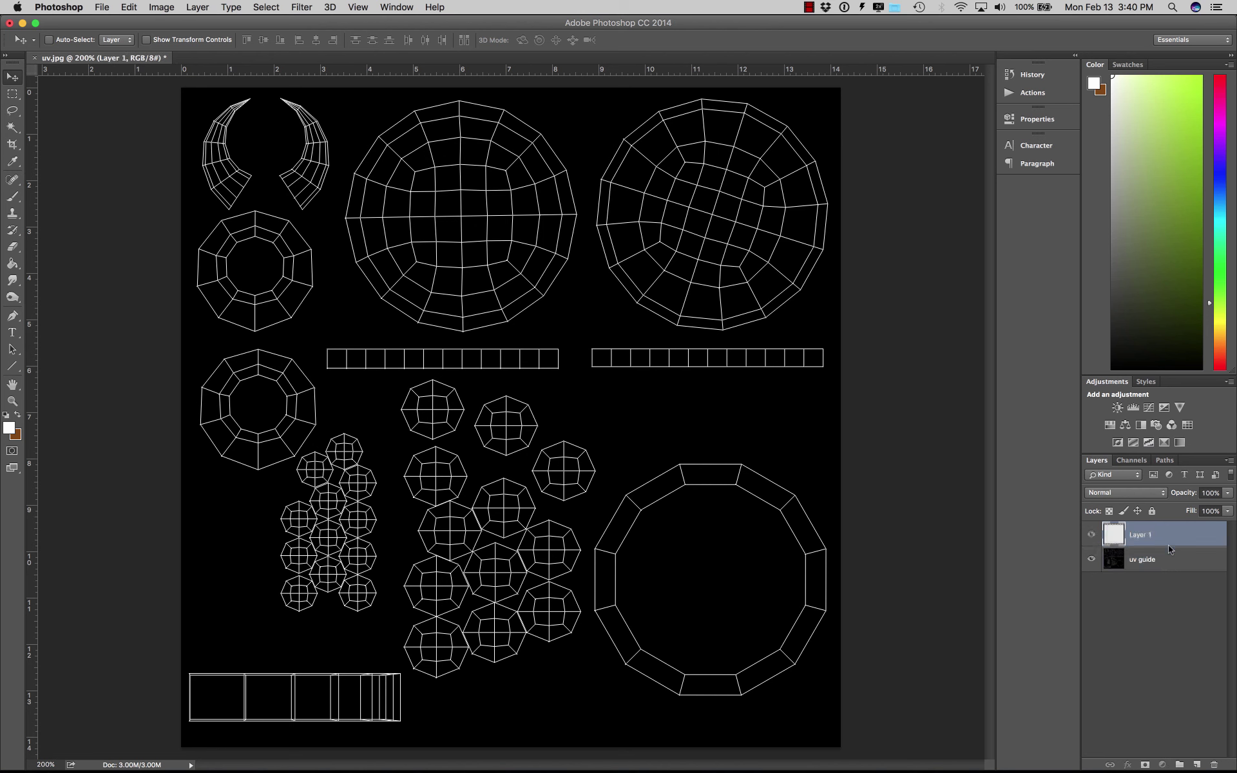
drag(1169, 545, 1167, 569)
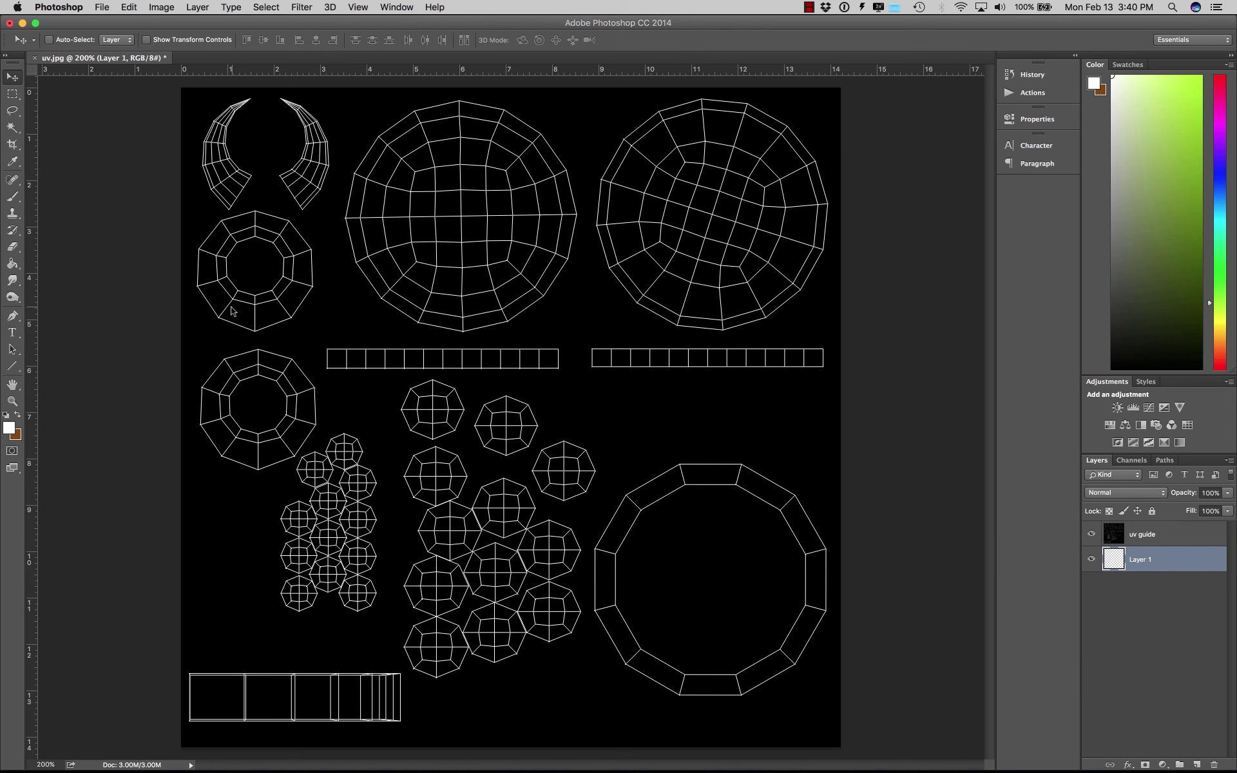
Set the foreground colour to dark grey 2e2e2e and fill the new layer below the UV guide with the Paint Bucket
click(13, 264)
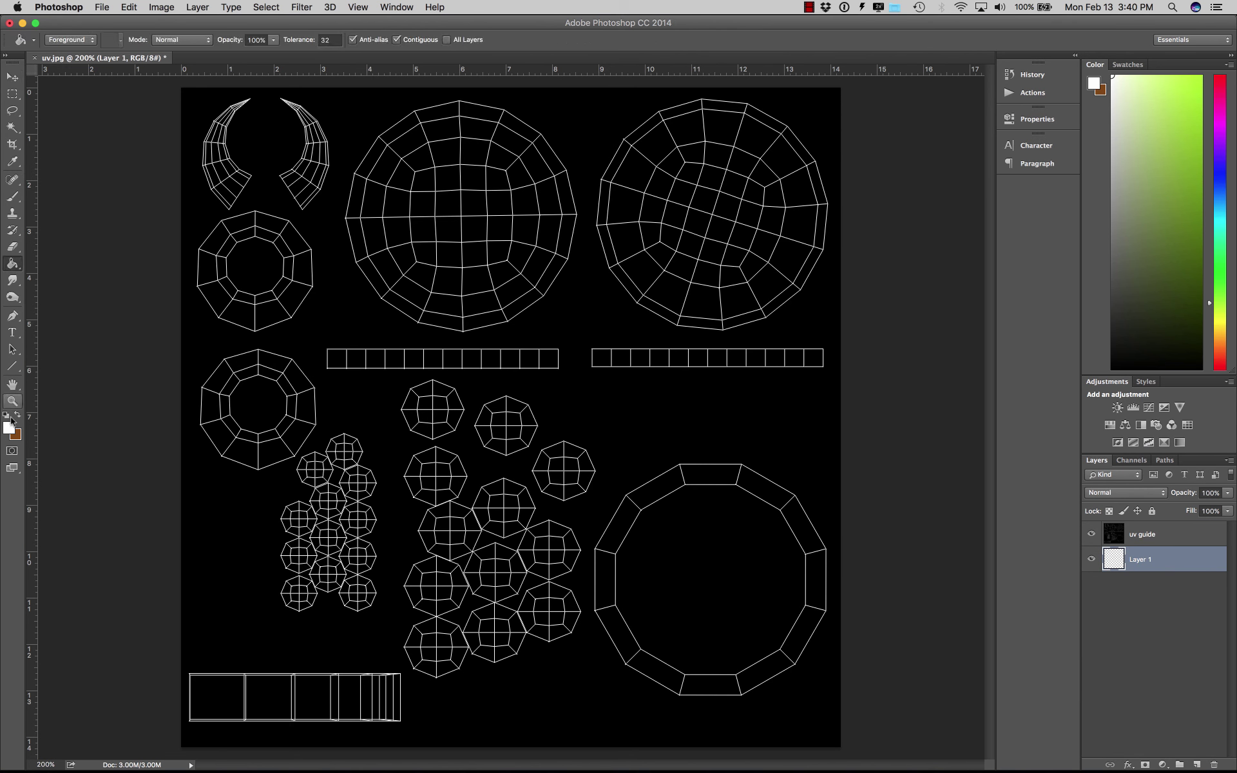
click(9, 427)
drag(667, 404, 623, 422)
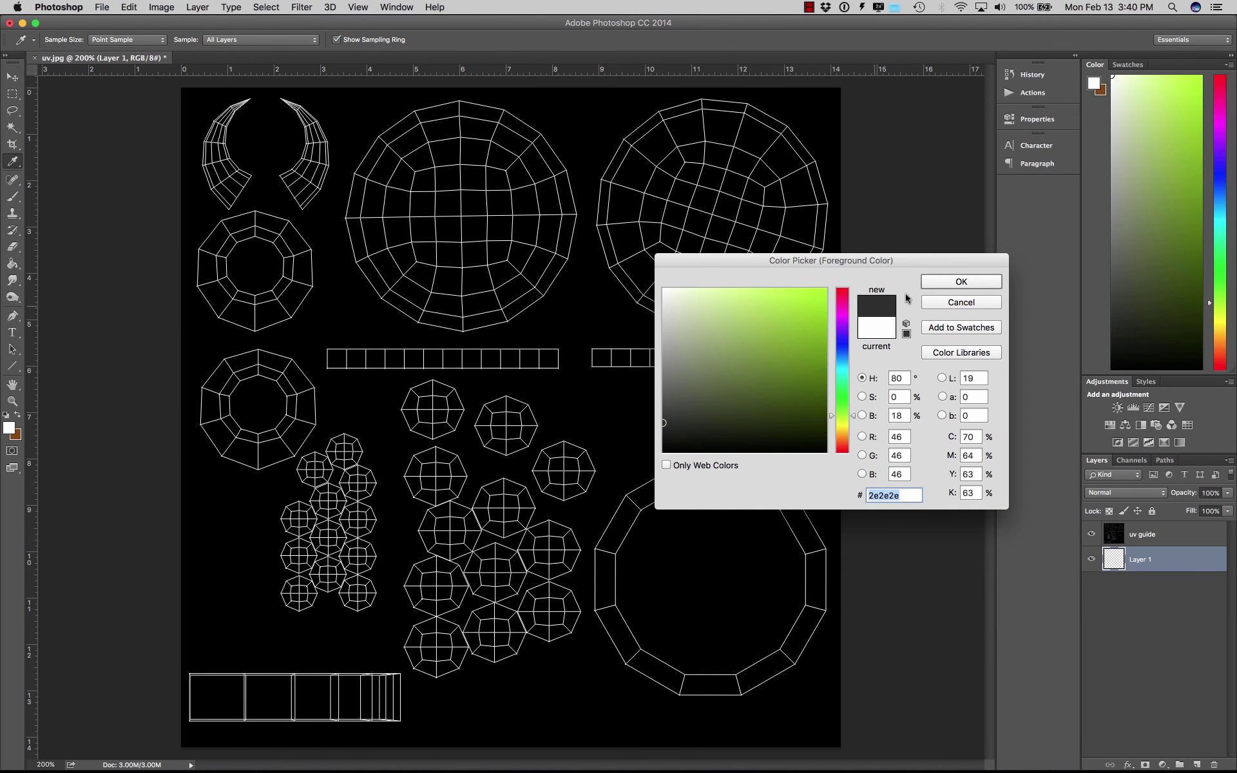
click(929, 285)
click(785, 317)
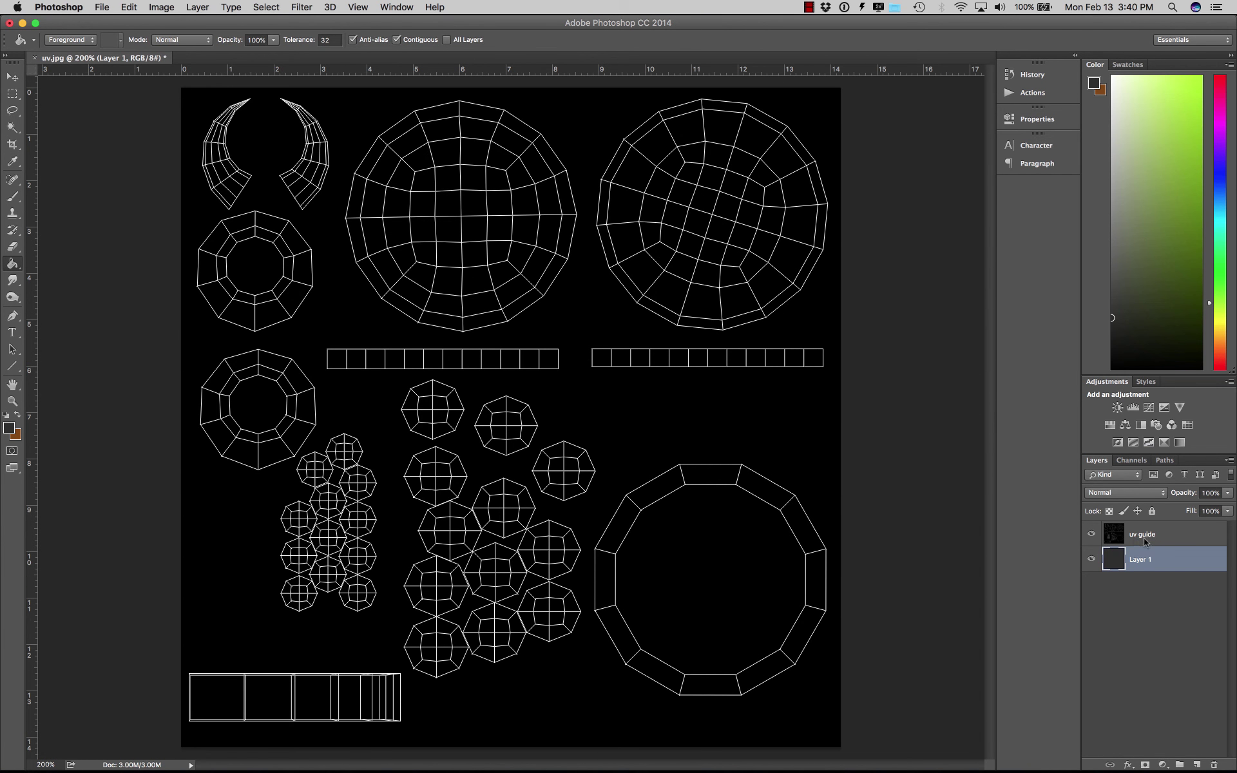
Select the uv guide layer and open its blending mode choices
click(1149, 539)
click(1134, 493)
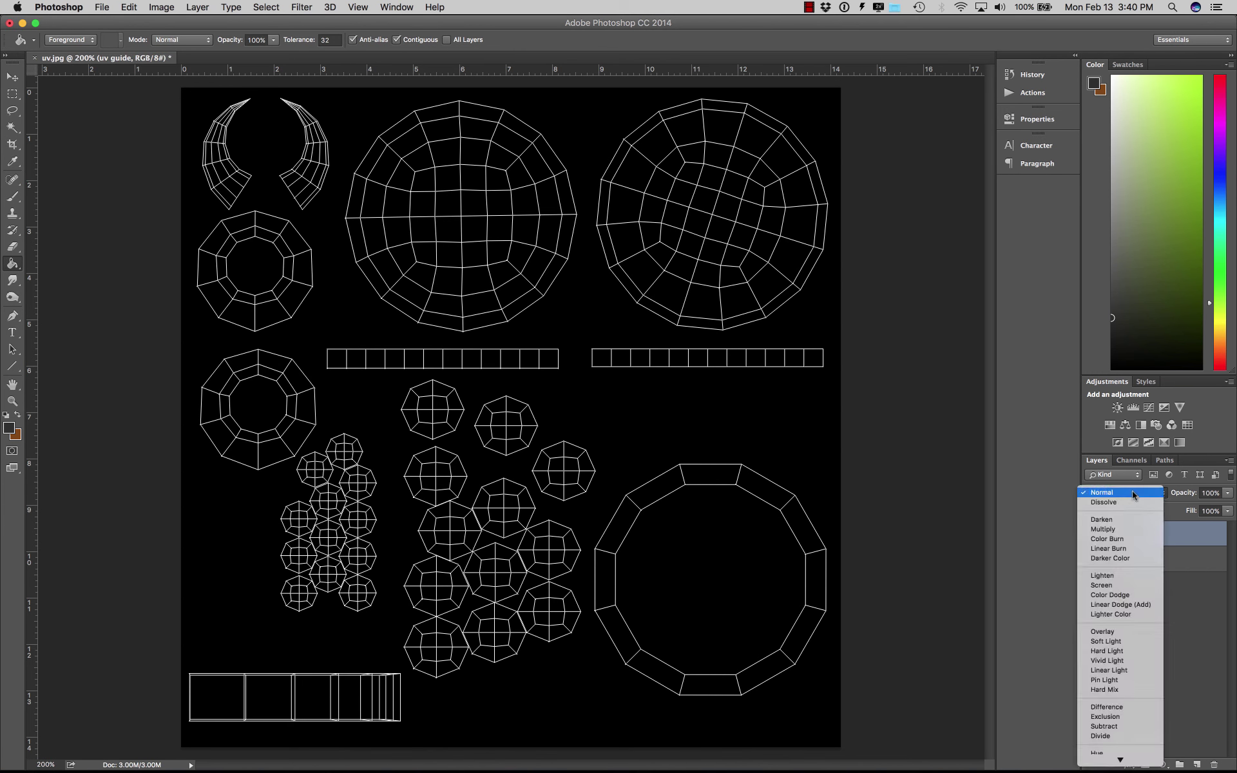